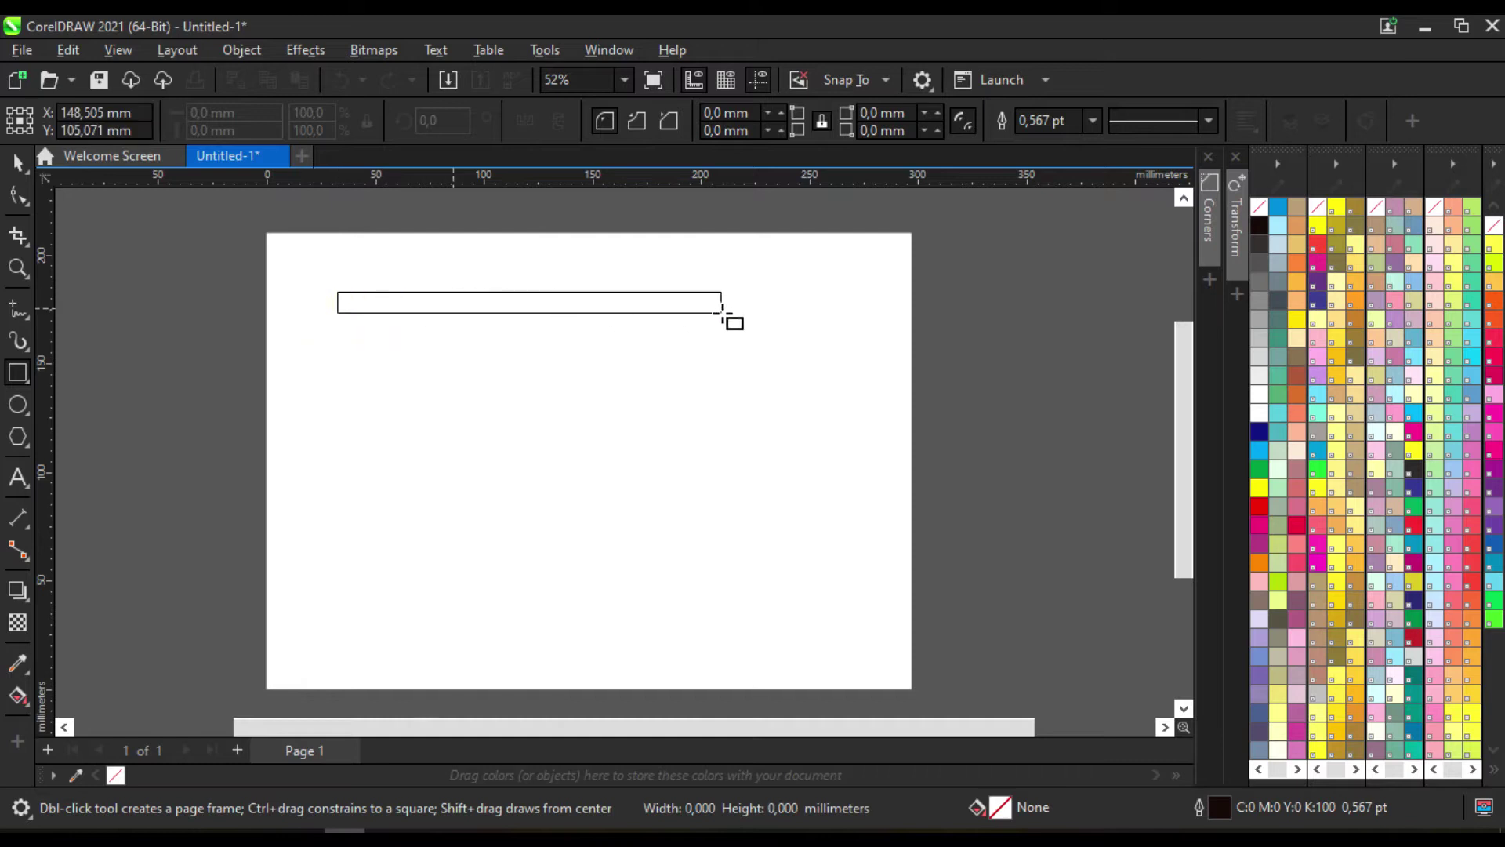
Round the corners of the wide rectangle to 26,39 mm, making a capsule, and centre it on the page
{"action": "left_click", "coordinate": [17, 162]}
{"action": "left_click", "coordinate": [17, 196]}
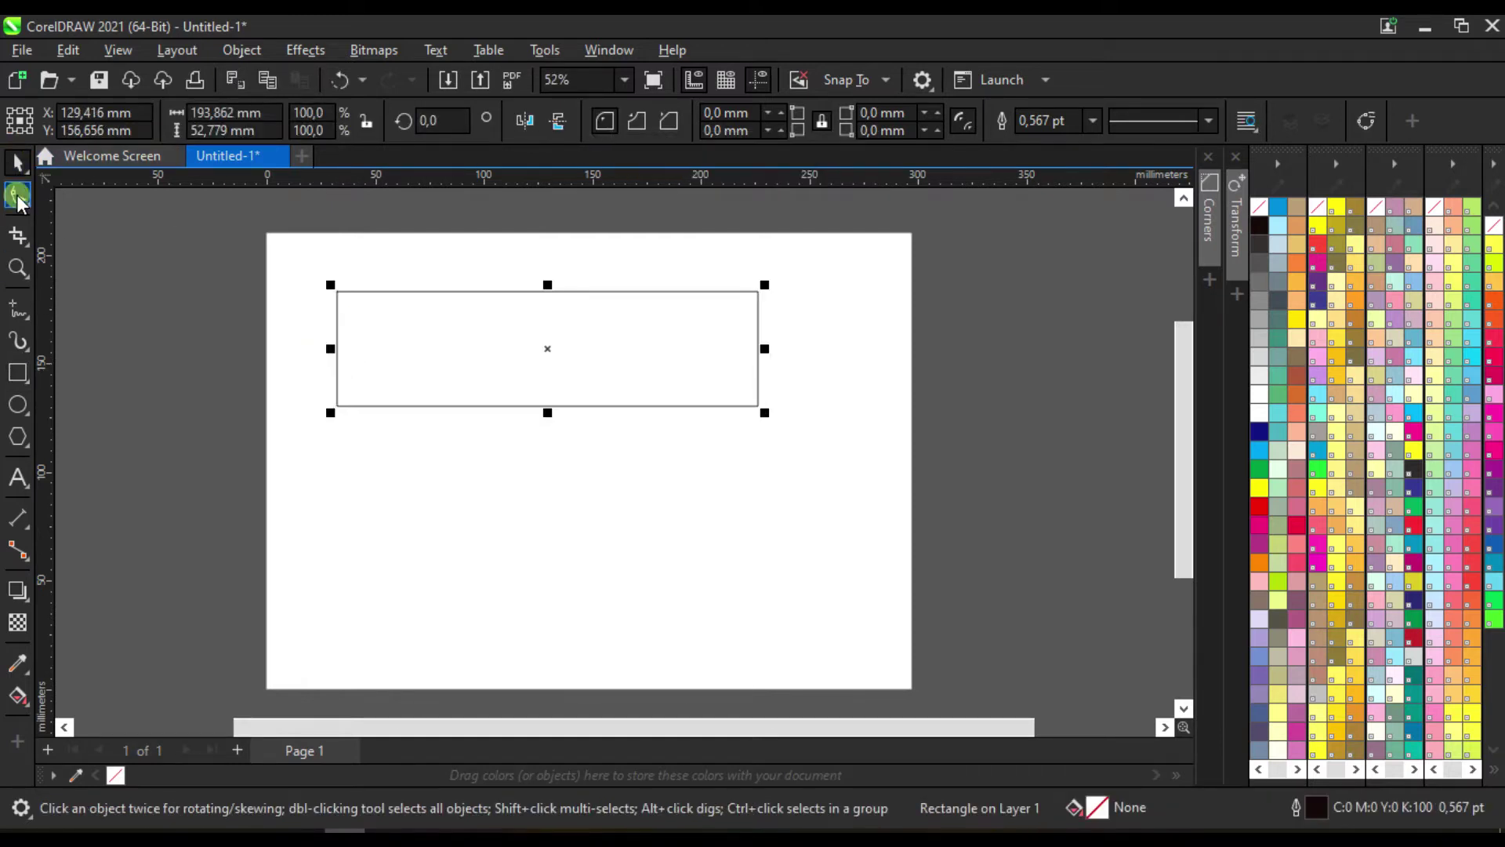
{"action": "left_click_drag", "start_coordinate": [750, 293], "coordinate": [591, 514]}
{"action": "left_click", "coordinate": [20, 162]}
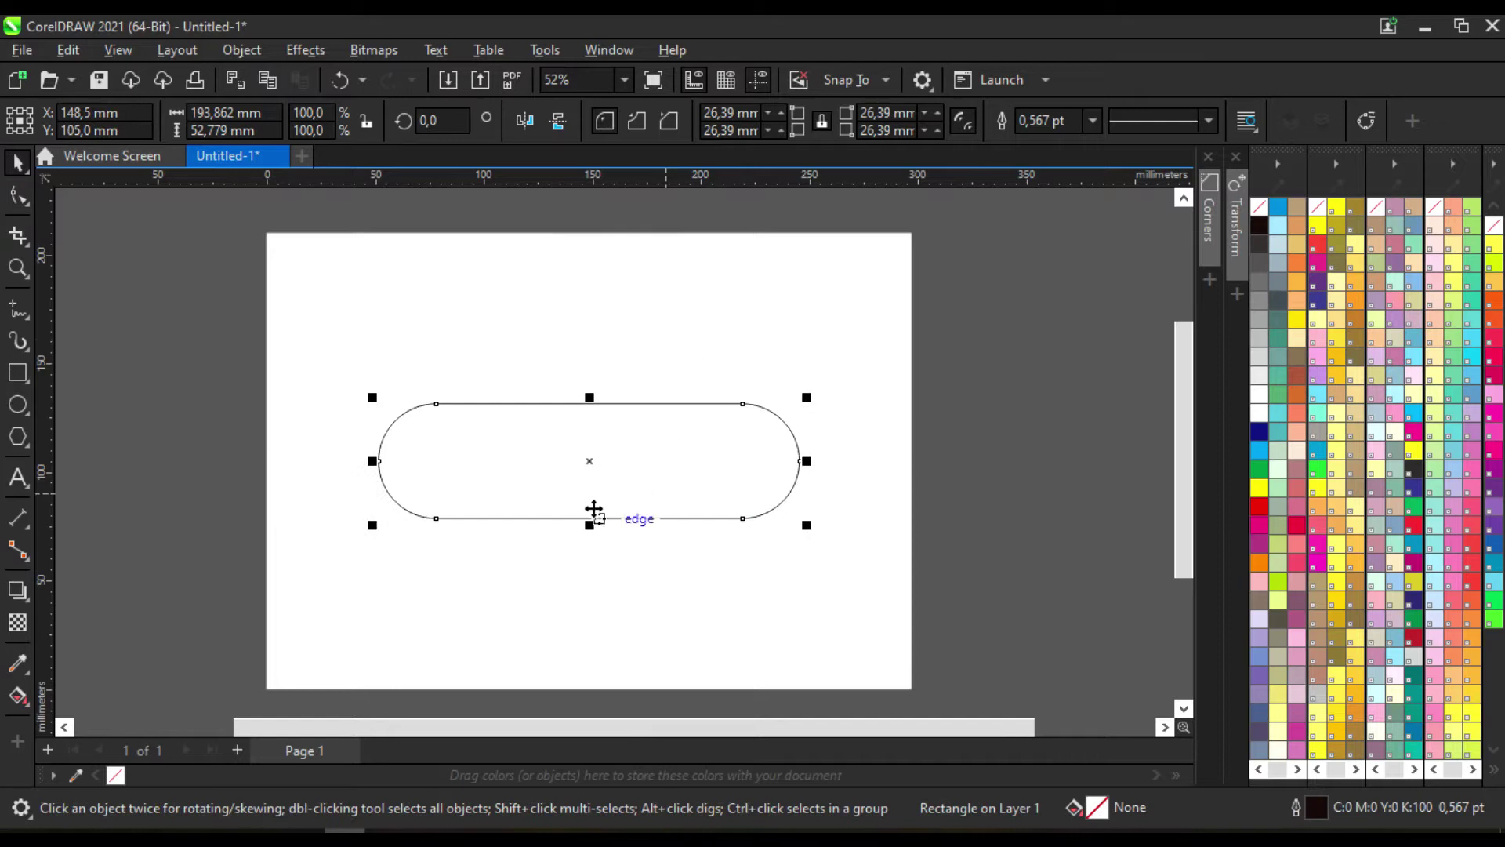
{"action": "scroll", "coordinate": [593, 495], "scroll_direction": "up", "scroll_amount": 1}
{"action": "left_click", "coordinate": [661, 321]}
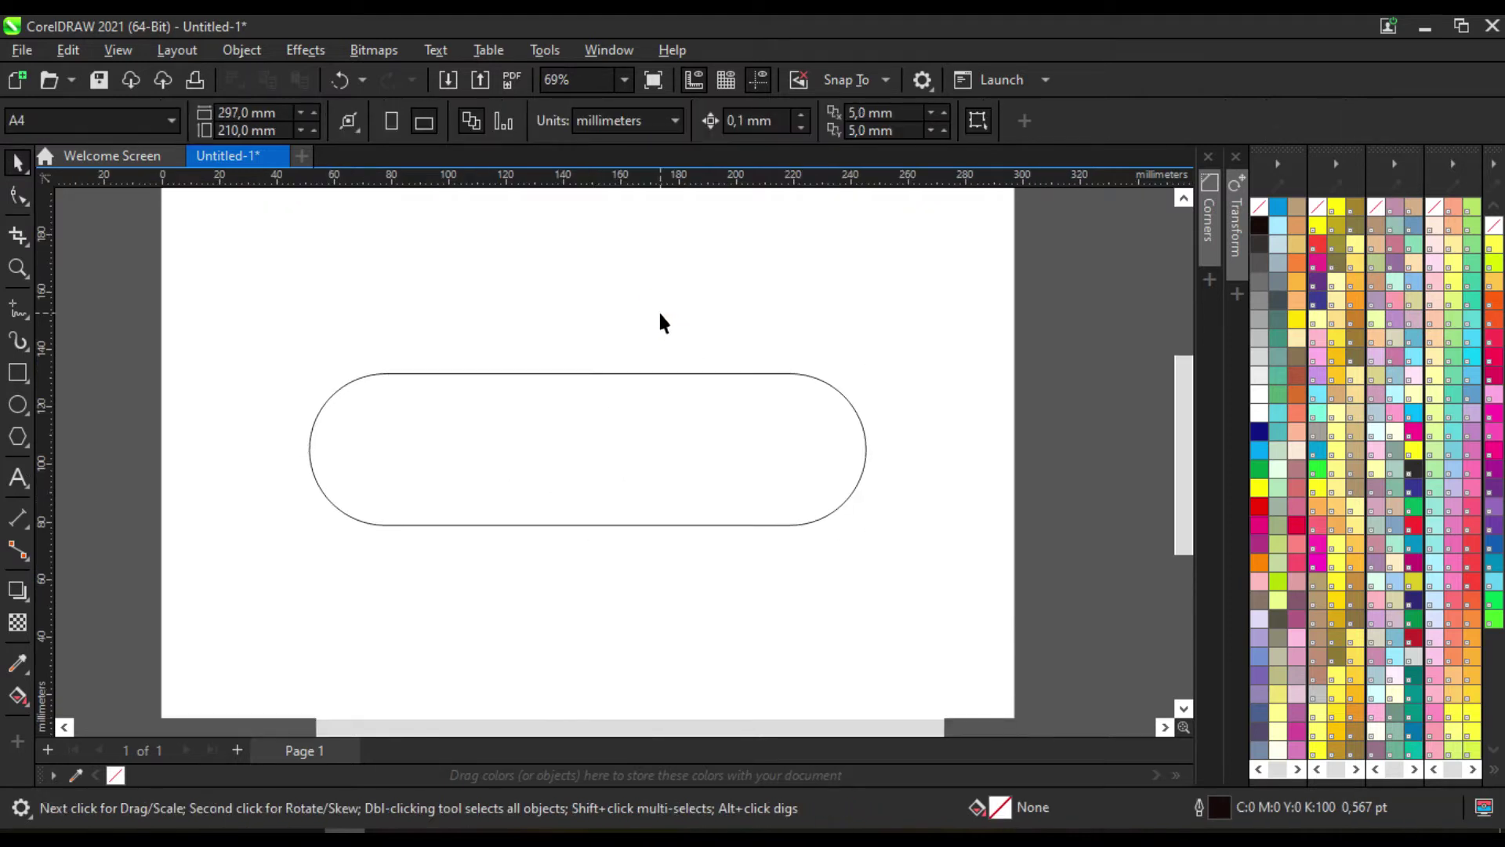
{"action": "left_click", "coordinate": [24, 444]}
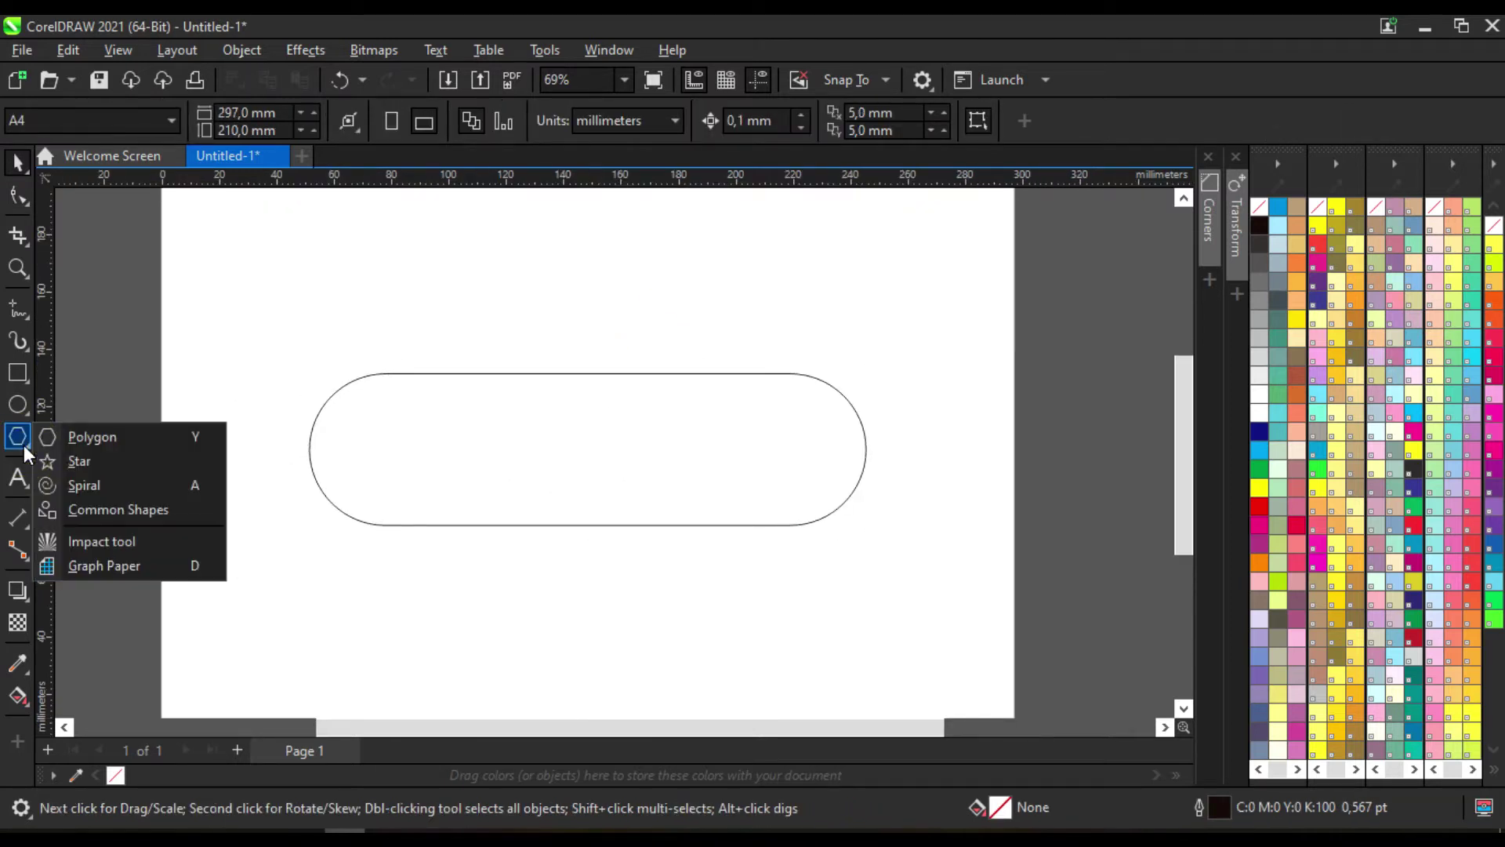
{"action": "left_click", "coordinate": [102, 510]}
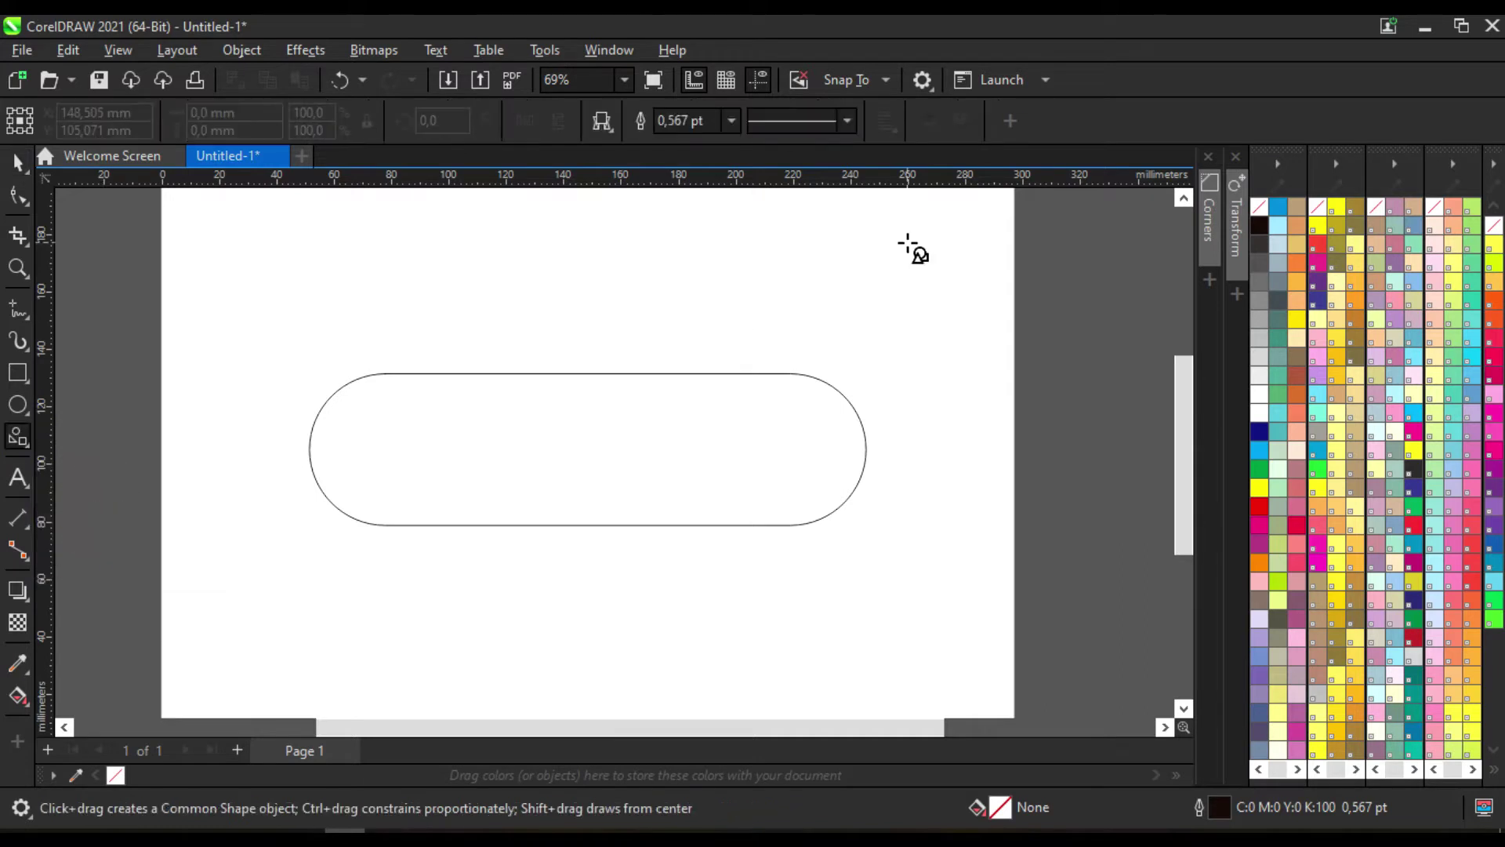
{"action": "left_click", "coordinate": [614, 129]}
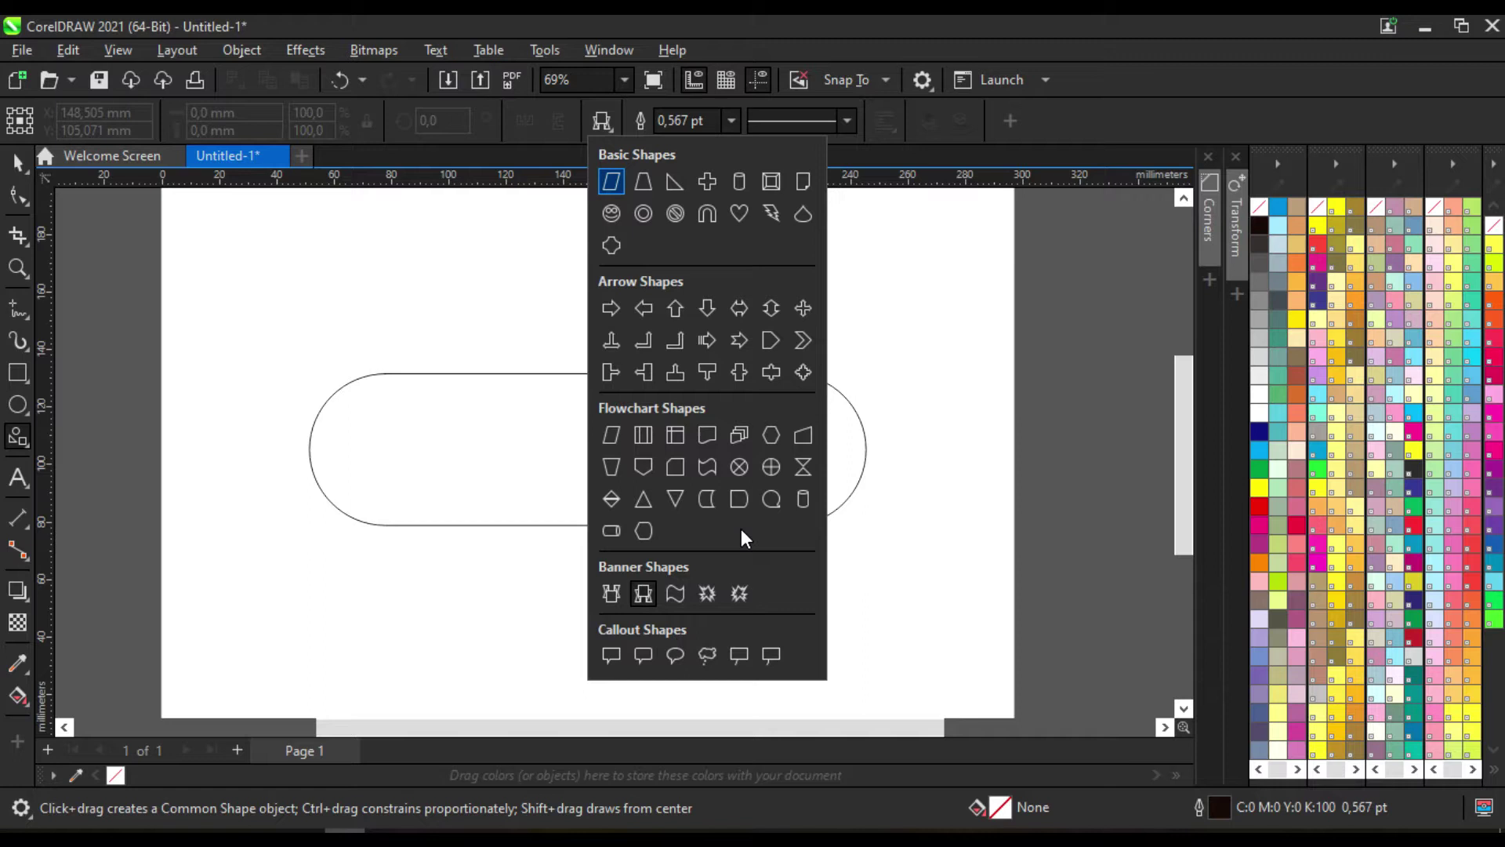
{"action": "left_click", "coordinate": [642, 595]}
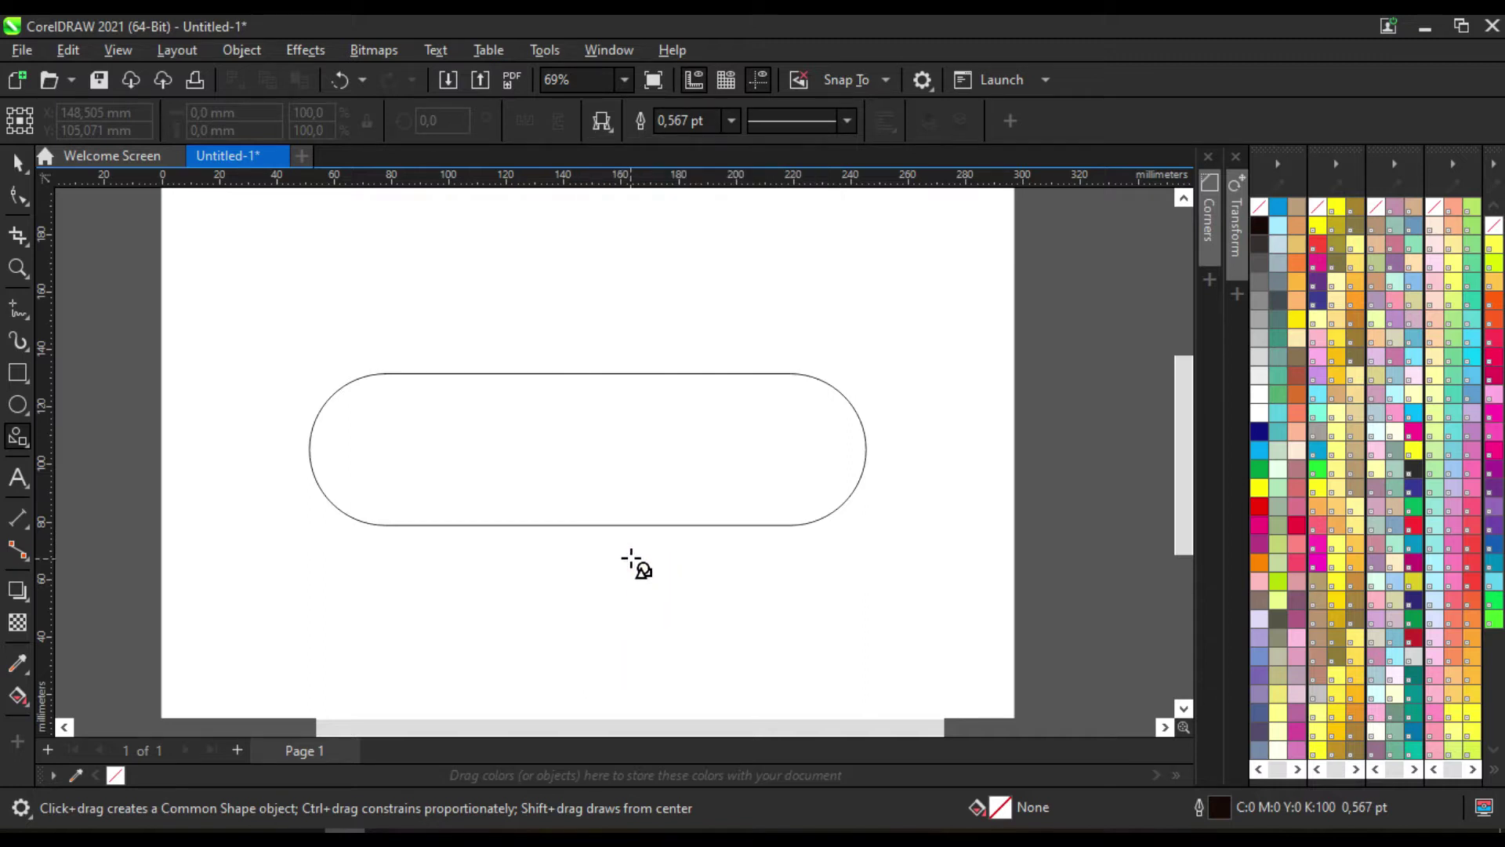
{"action": "left_click_drag", "start_coordinate": [456, 349], "coordinate": [721, 568]}
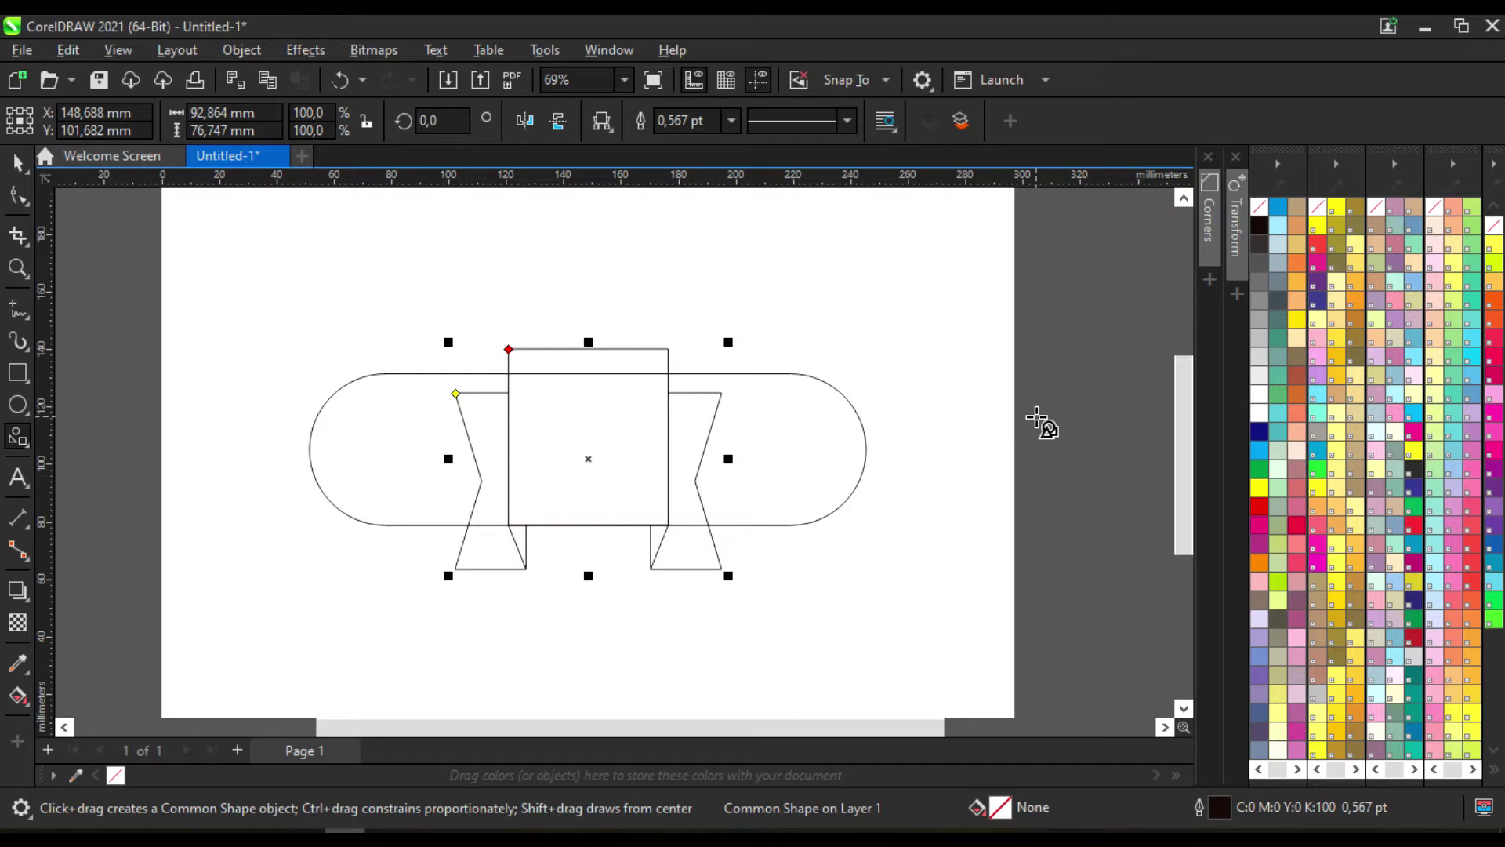
{"action": "key", "text": "Delete"}
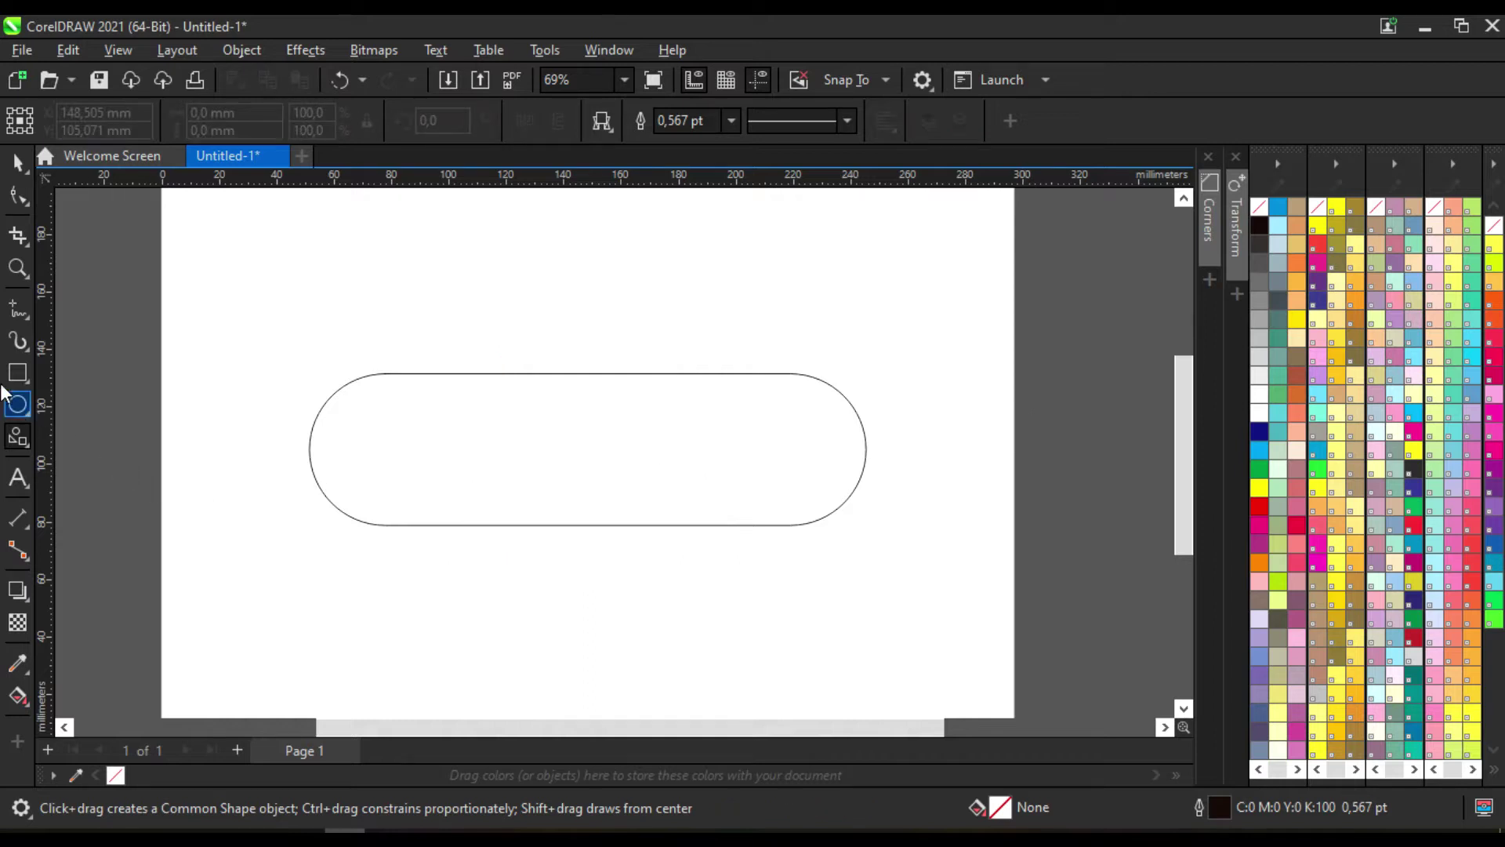
Draw a nearly square rectangle about 72,5 by 73,3 mm over the capsule and centre it on the page
{"action": "left_click", "coordinate": [17, 373]}
{"action": "left_click_drag", "start_coordinate": [490, 342], "coordinate": [697, 552]}
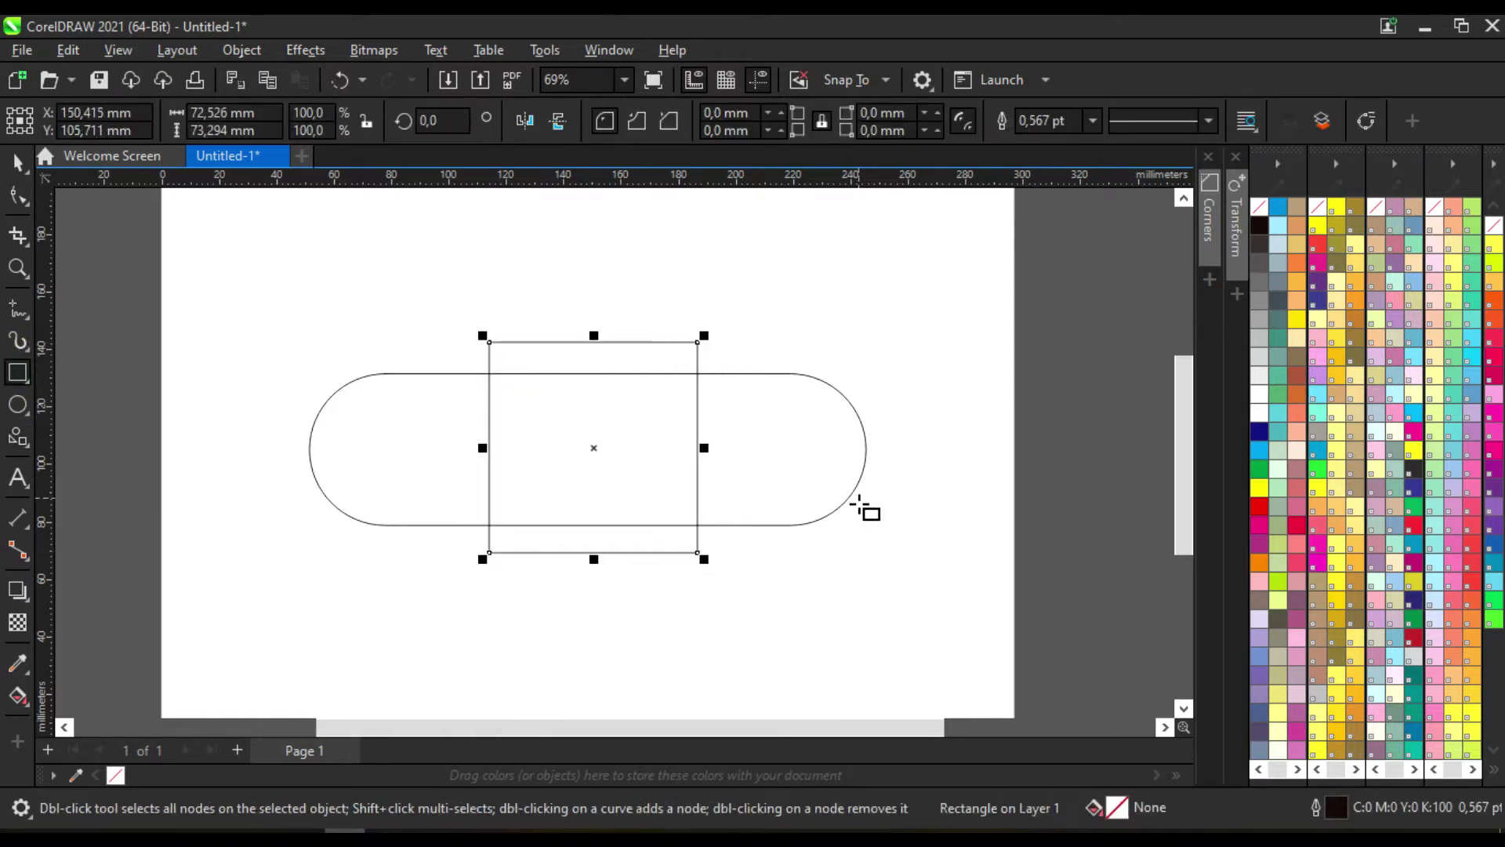
{"action": "key", "text": "p"}
{"action": "left_click", "coordinate": [22, 171]}
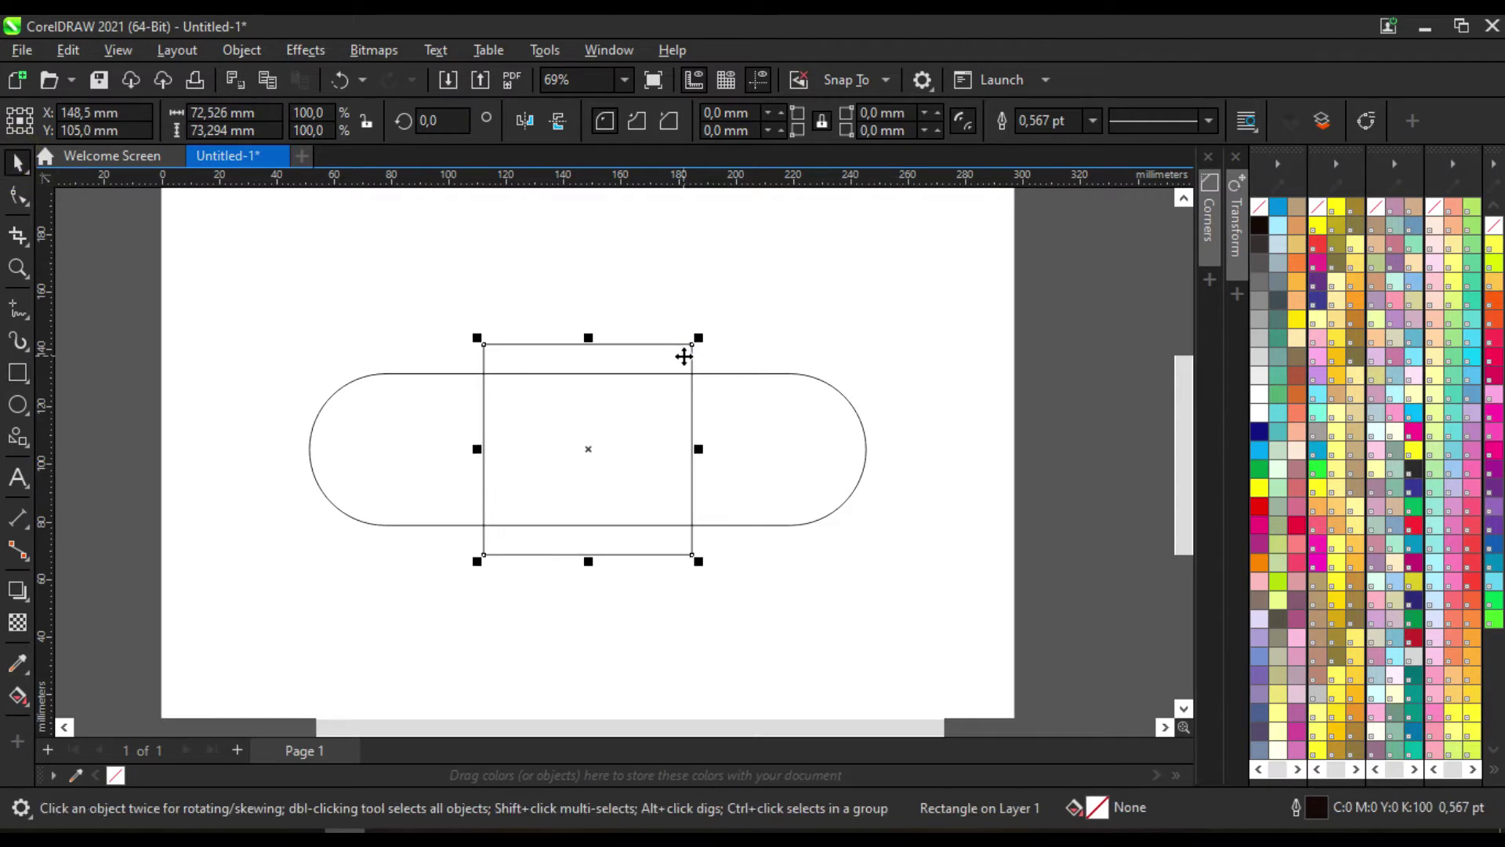
Draw a diagonal Pen line from the central rectangle's upper-right corner outward to the capsule's upper edge, about 10,3 mm across
{"action": "scroll", "coordinate": [682, 349], "scroll_direction": "up", "scroll_amount": 4}
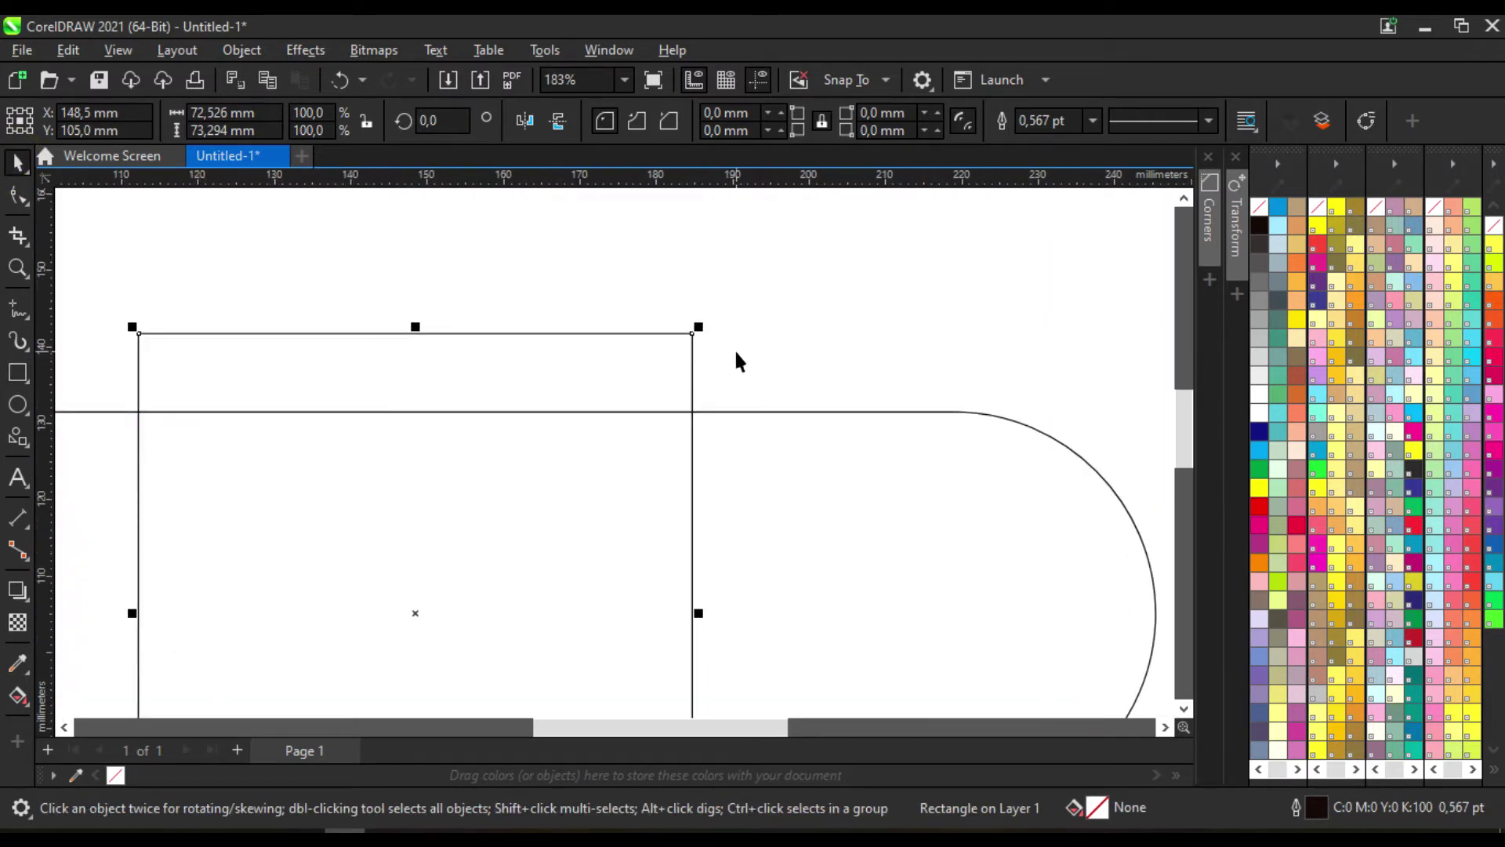
{"action": "left_click", "coordinate": [23, 313]}
{"action": "left_click", "coordinate": [69, 384]}
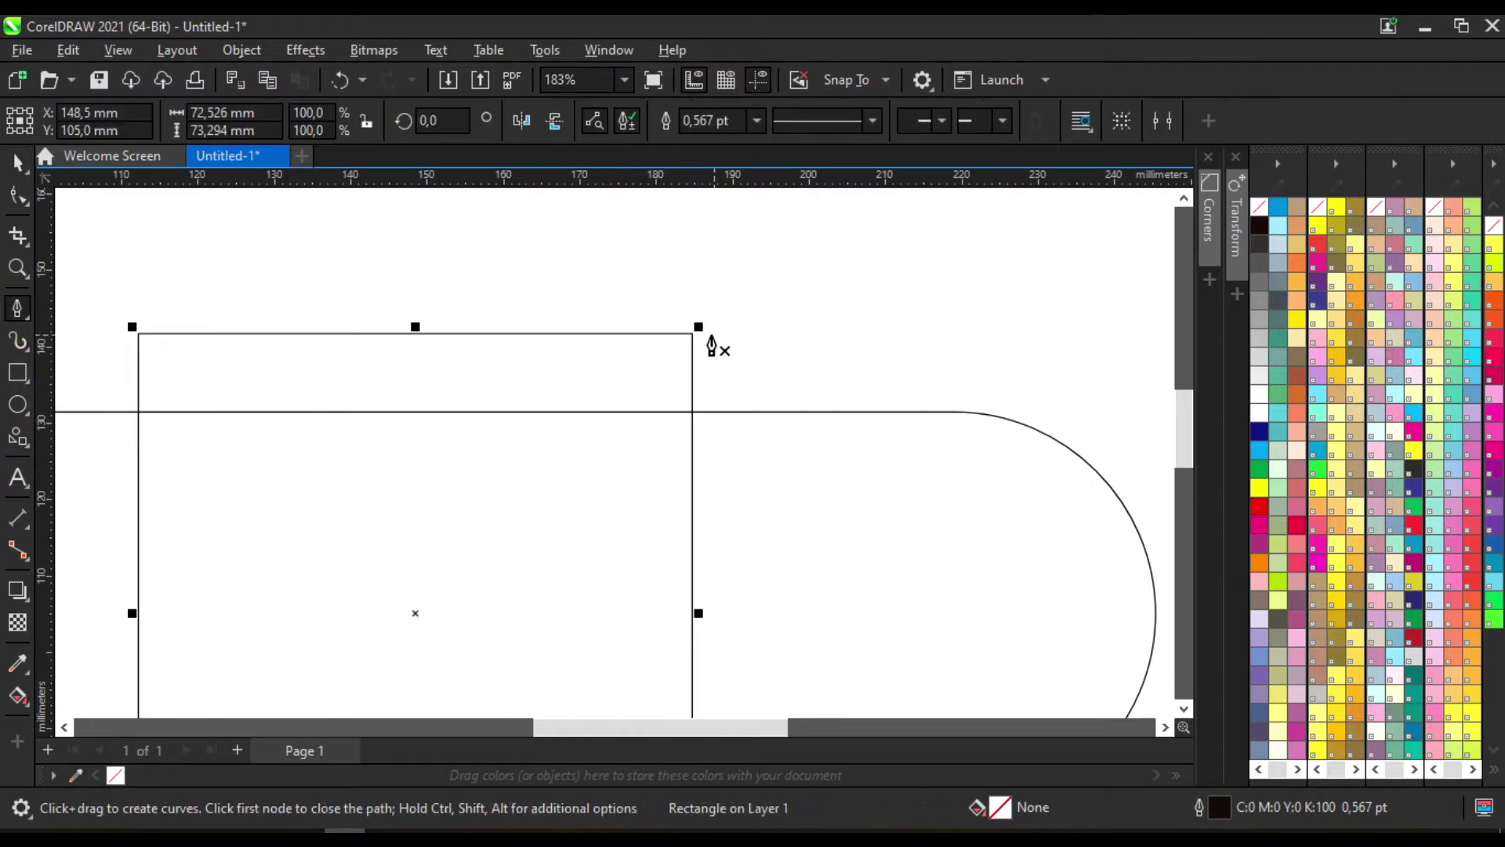
{"action": "left_click", "coordinate": [692, 334]}
{"action": "left_click", "coordinate": [771, 412]}
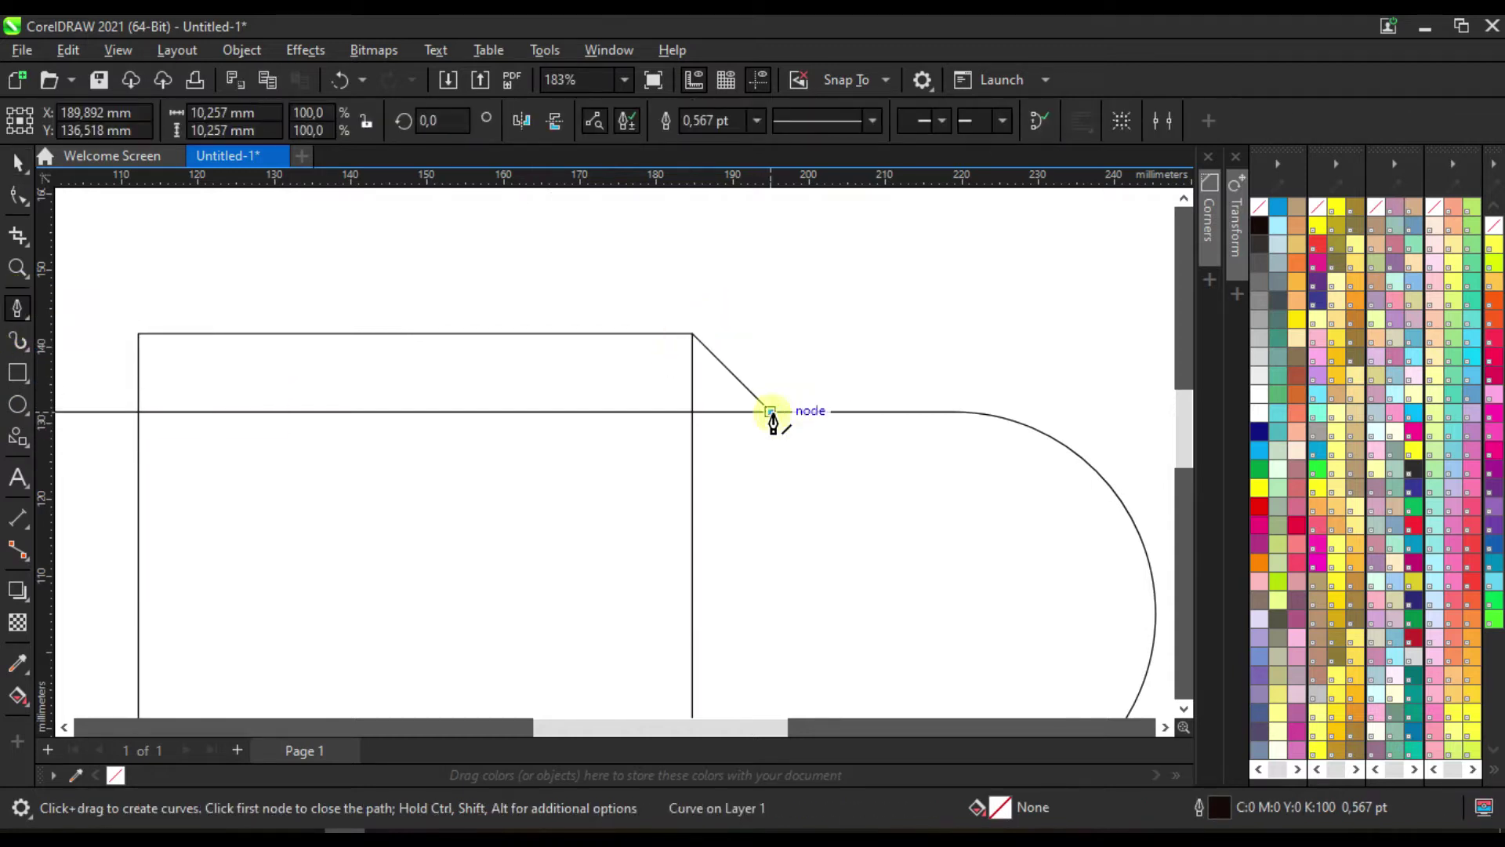
{"action": "left_click", "coordinate": [771, 411]}
{"action": "left_click", "coordinate": [771, 412]}
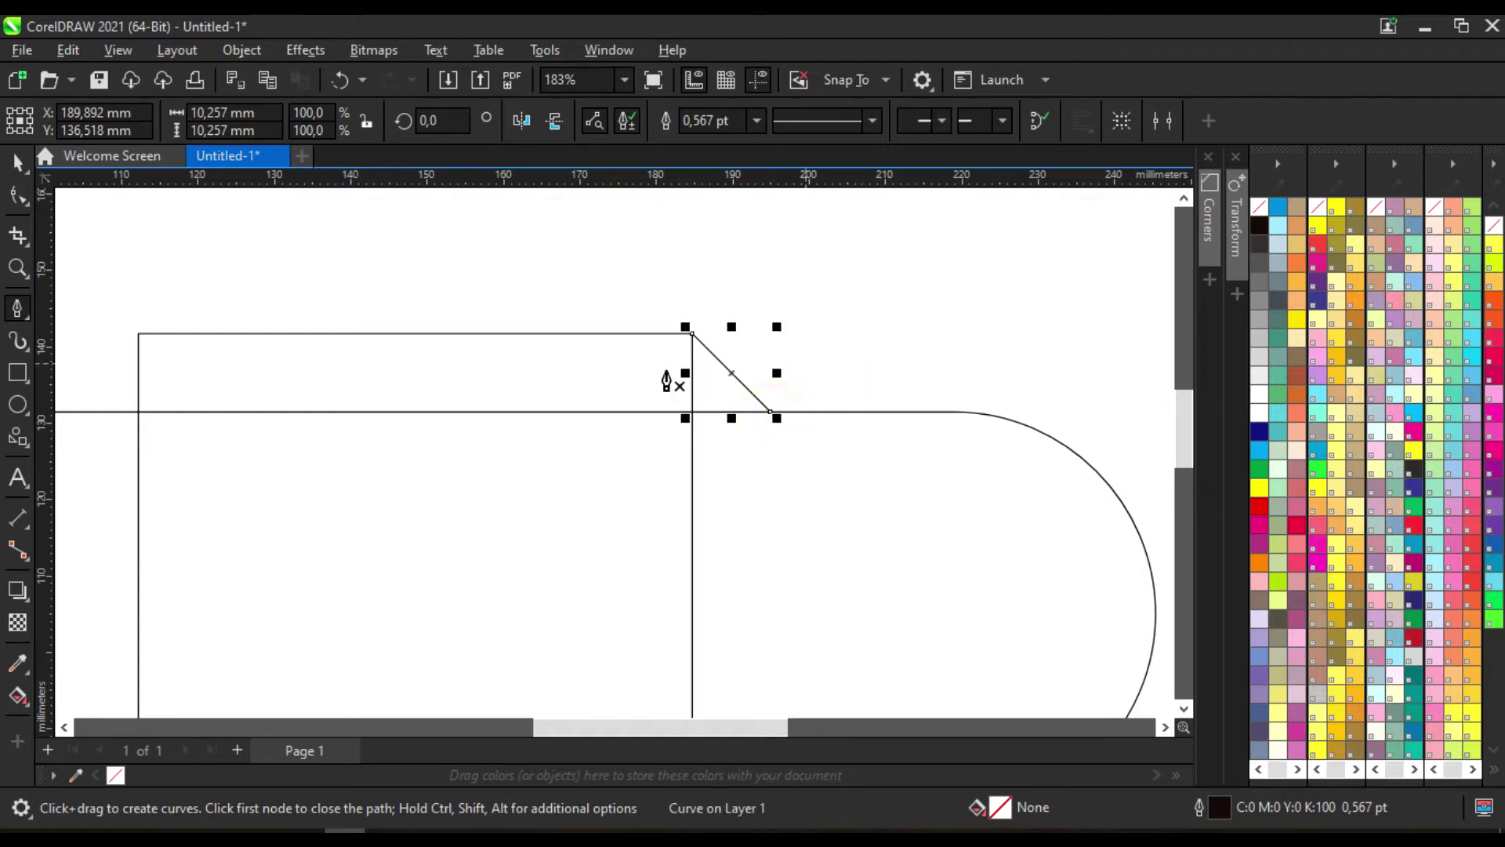
Draw a mirrored diagonal line from the central rectangle's upper-left corner outward to the capsule's upper edge
{"action": "scroll", "coordinate": [823, 321], "scroll_direction": "down", "scroll_amount": 1}
{"action": "scroll", "coordinate": [375, 329], "scroll_direction": "up", "scroll_amount": 1}
{"action": "left_click", "coordinate": [376, 329]}
{"action": "left_click", "coordinate": [316, 386]}
{"action": "left_click", "coordinate": [315, 388]}
Draw diagonal lines from both lower corners of the central rectangle outward to the capsule's lower edge
{"action": "scroll", "coordinate": [776, 346], "scroll_direction": "down", "scroll_amount": 3}
{"action": "scroll", "coordinate": [793, 580], "scroll_direction": "up", "scroll_amount": 2}
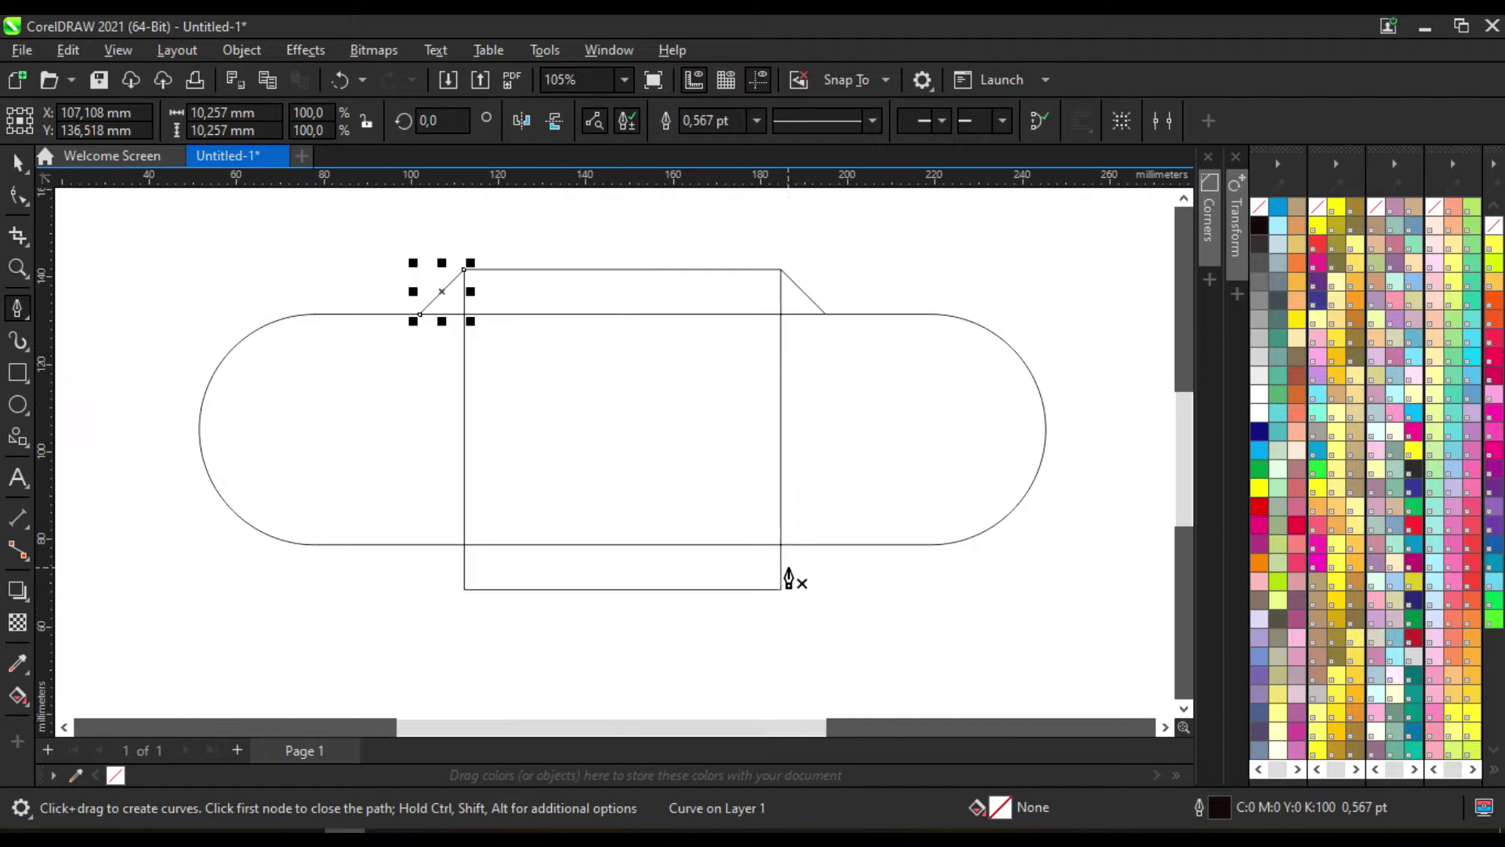
{"action": "left_click", "coordinate": [782, 590]}
{"action": "double_click", "coordinate": [825, 543]}
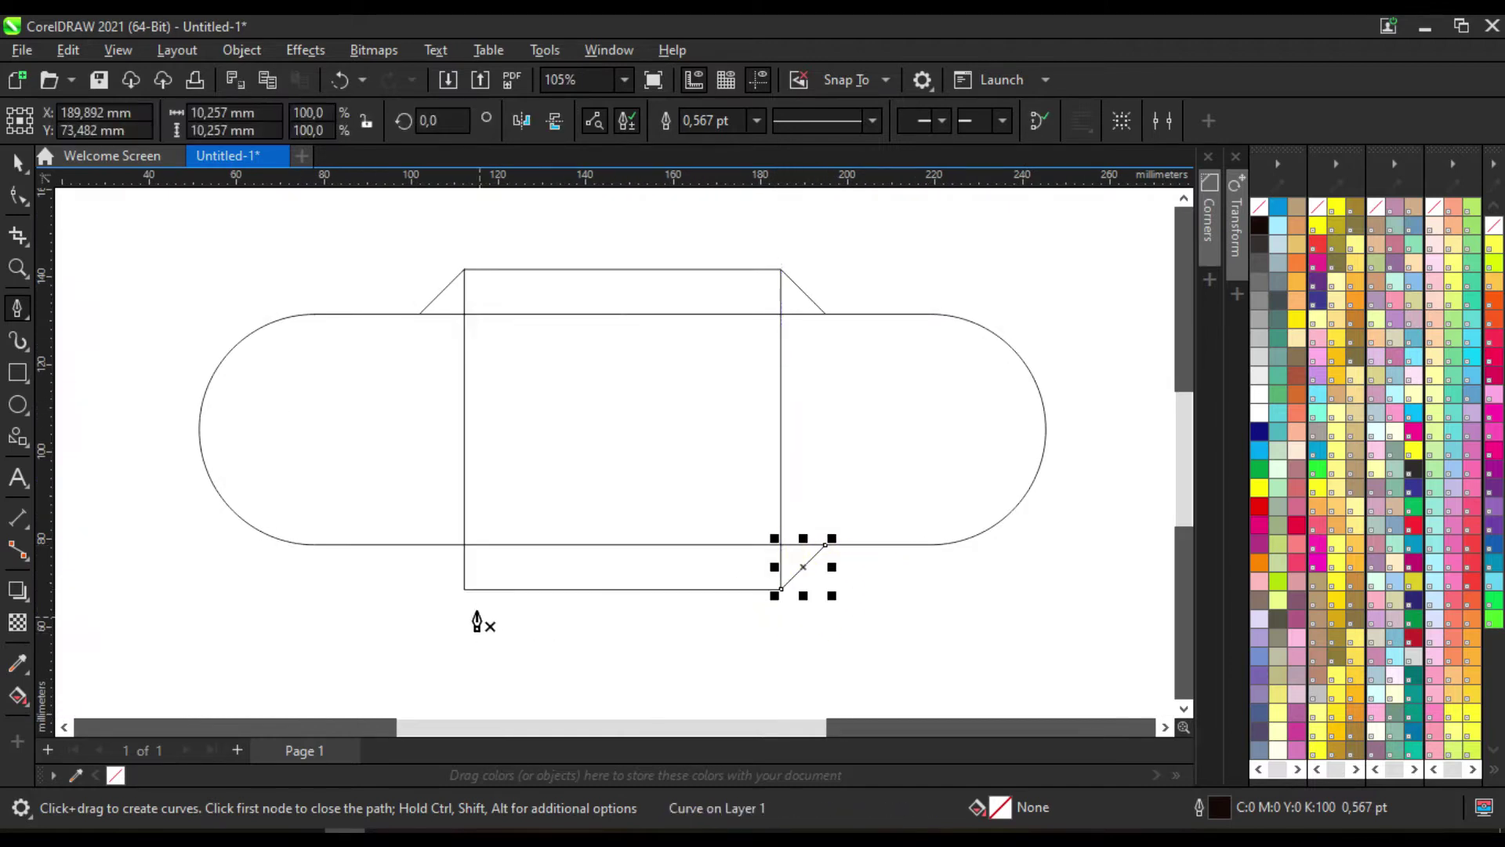
{"action": "left_click", "coordinate": [463, 589]}
{"action": "double_click", "coordinate": [420, 545]}
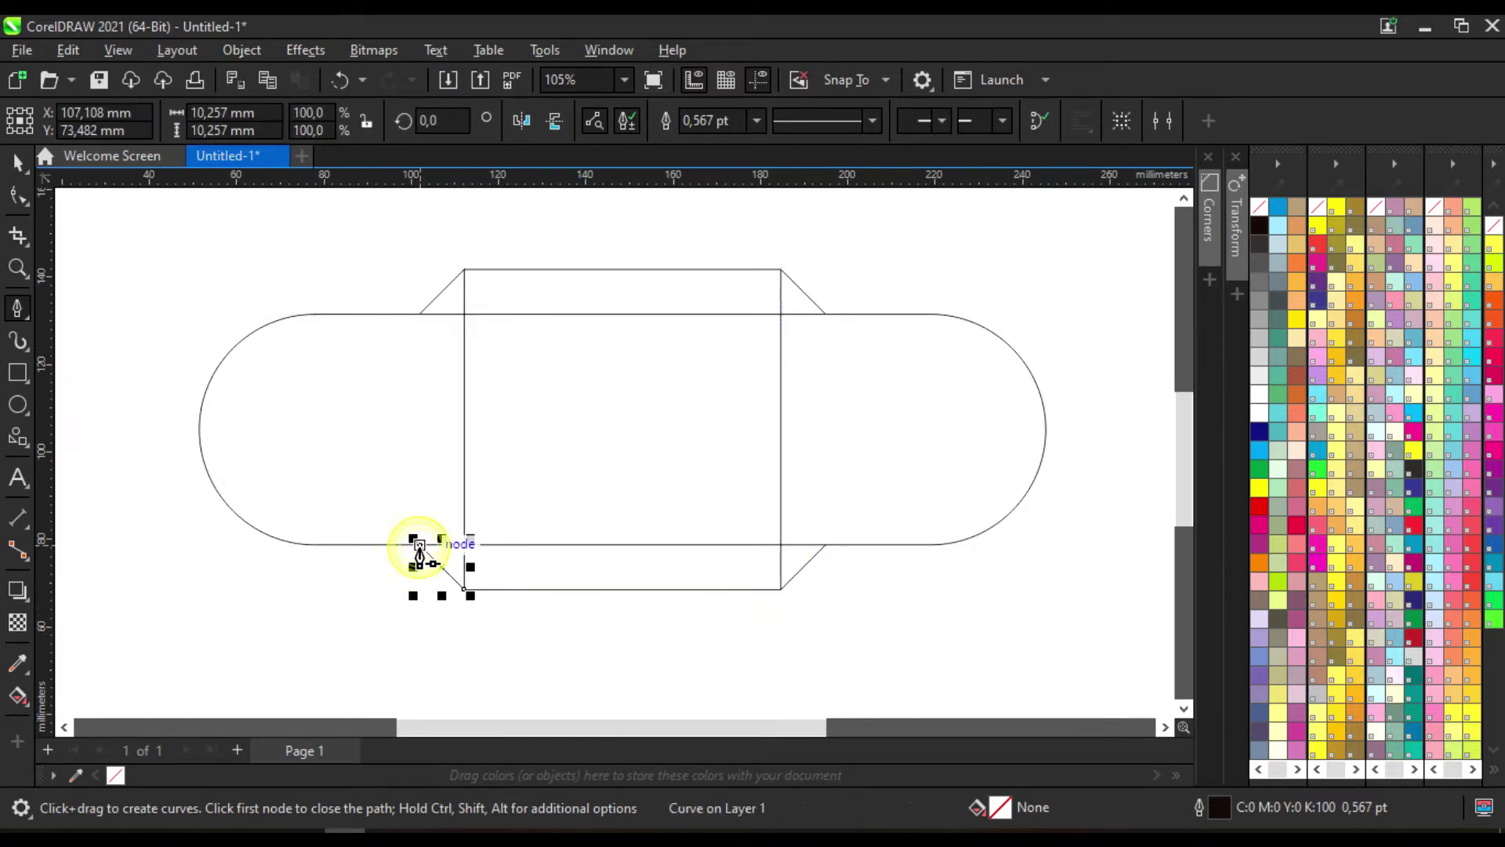
{"action": "left_click", "coordinate": [18, 163]}
{"action": "left_click", "coordinate": [934, 252]}
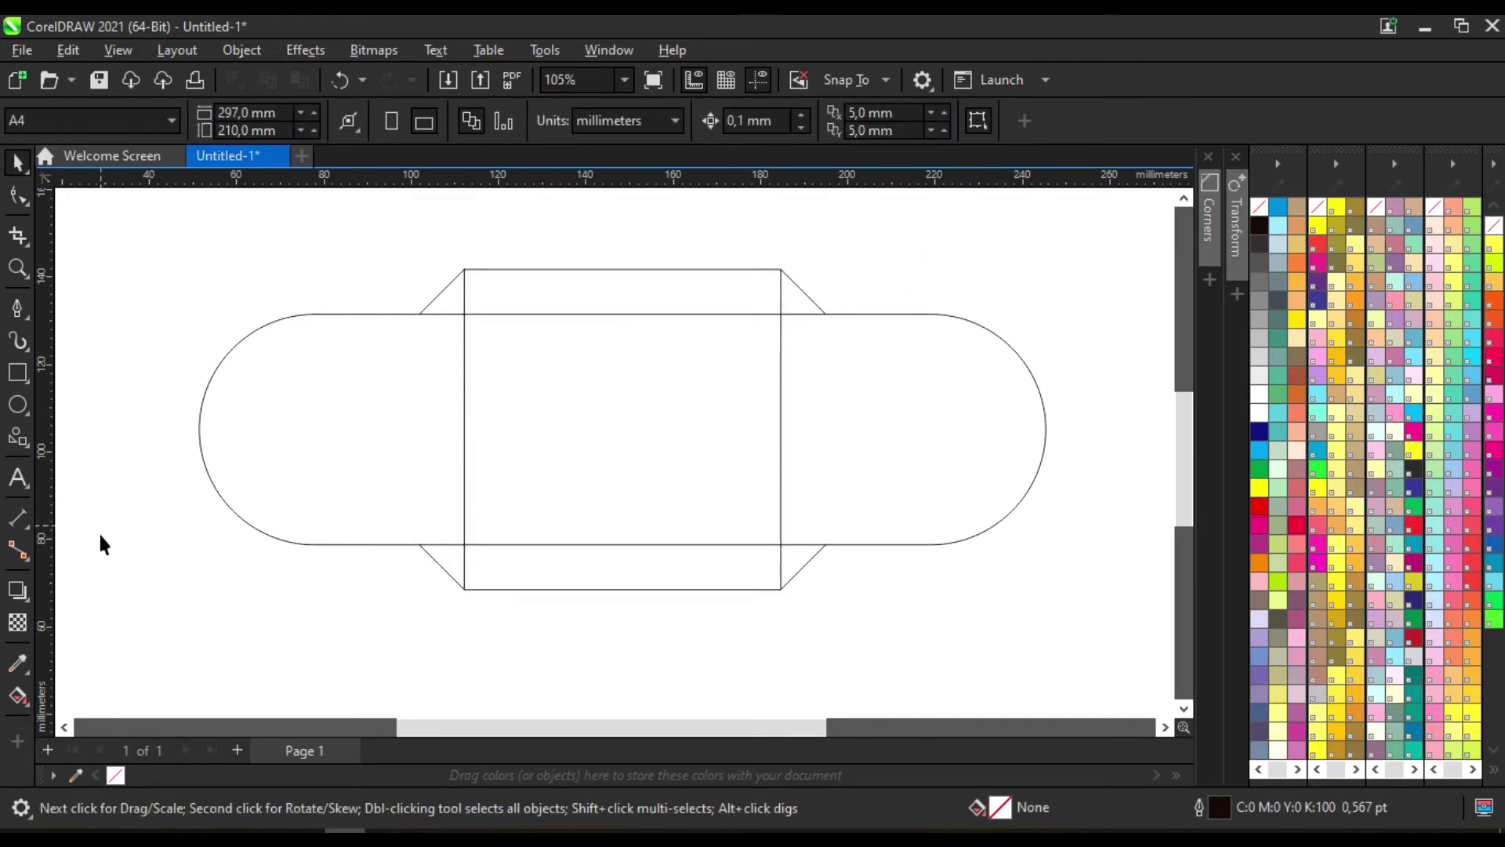
Use Smart Fill with bright red #FC0808 on the capsule's two rounded end regions
{"action": "left_click", "coordinate": [26, 701]}
{"action": "left_click", "coordinate": [54, 718]}
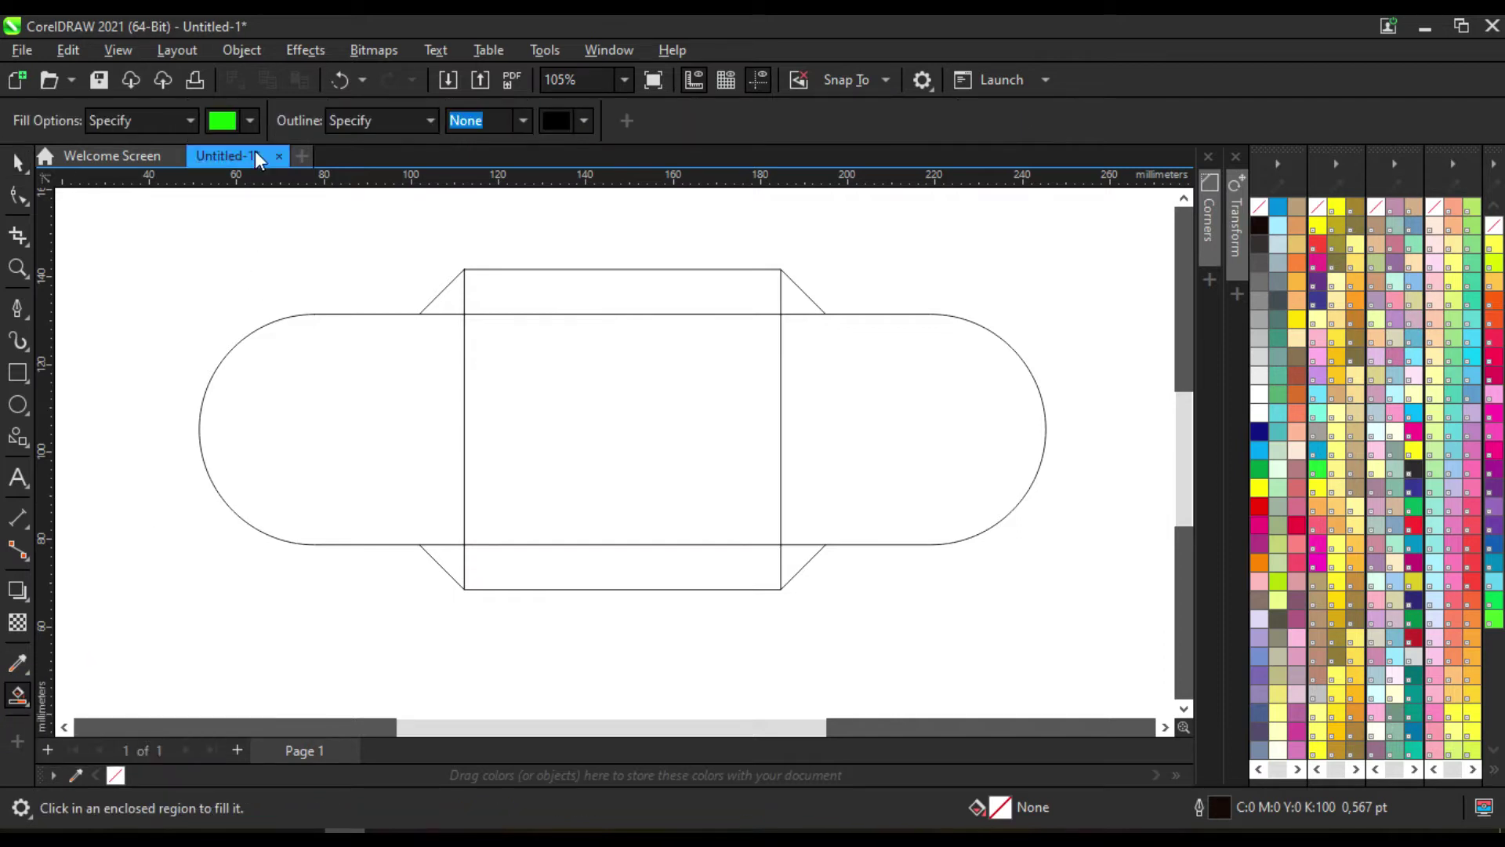
{"action": "left_click", "coordinate": [252, 118]}
{"action": "left_click_drag", "start_coordinate": [247, 392], "coordinate": [219, 390]}
{"action": "left_click_drag", "start_coordinate": [341, 246], "coordinate": [365, 224]}
{"action": "left_click", "coordinate": [251, 121]}
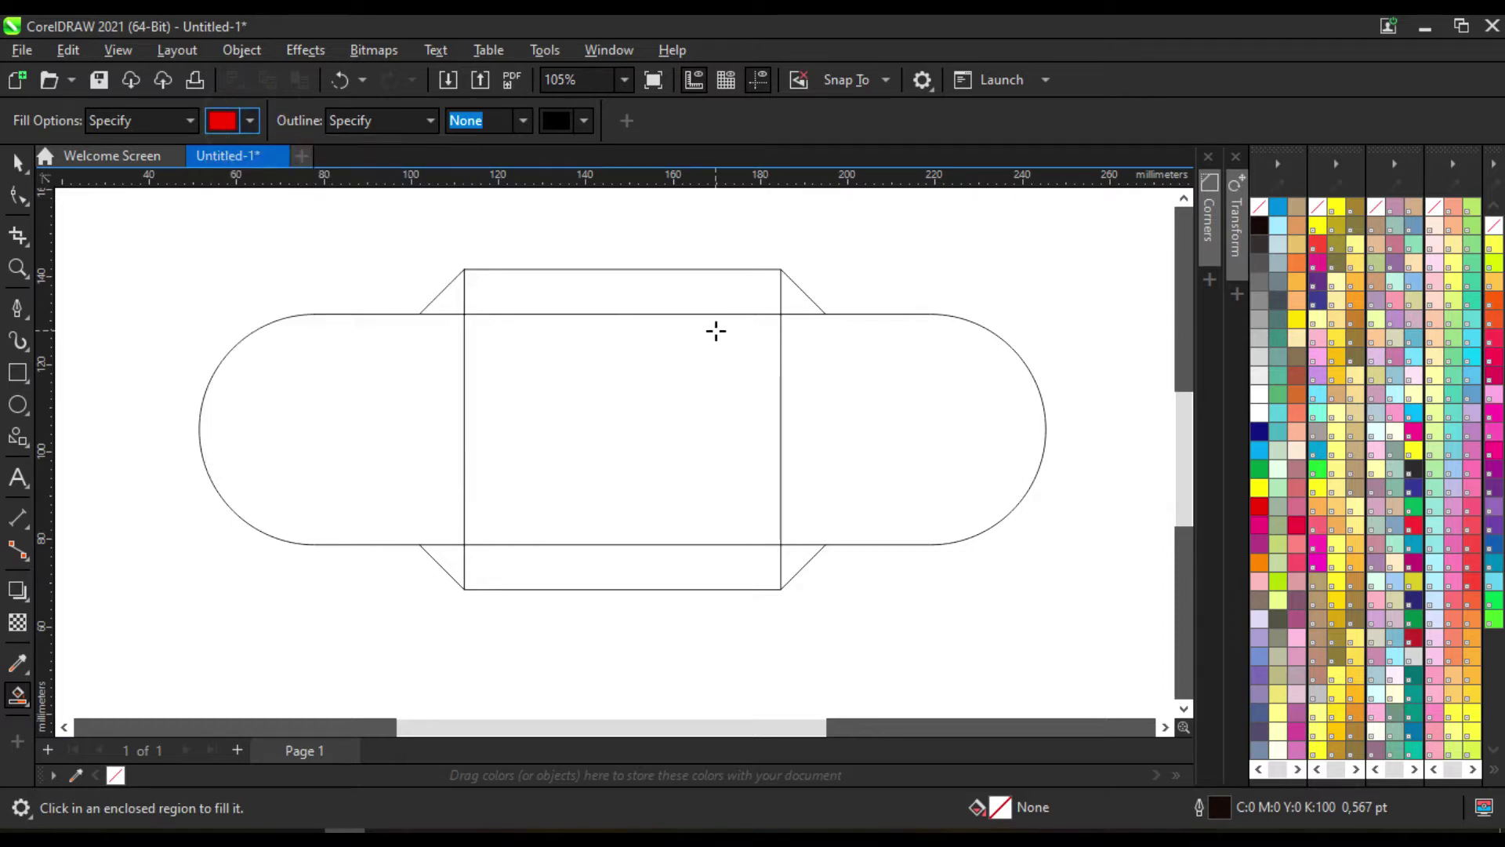
{"action": "left_click", "coordinate": [886, 408]}
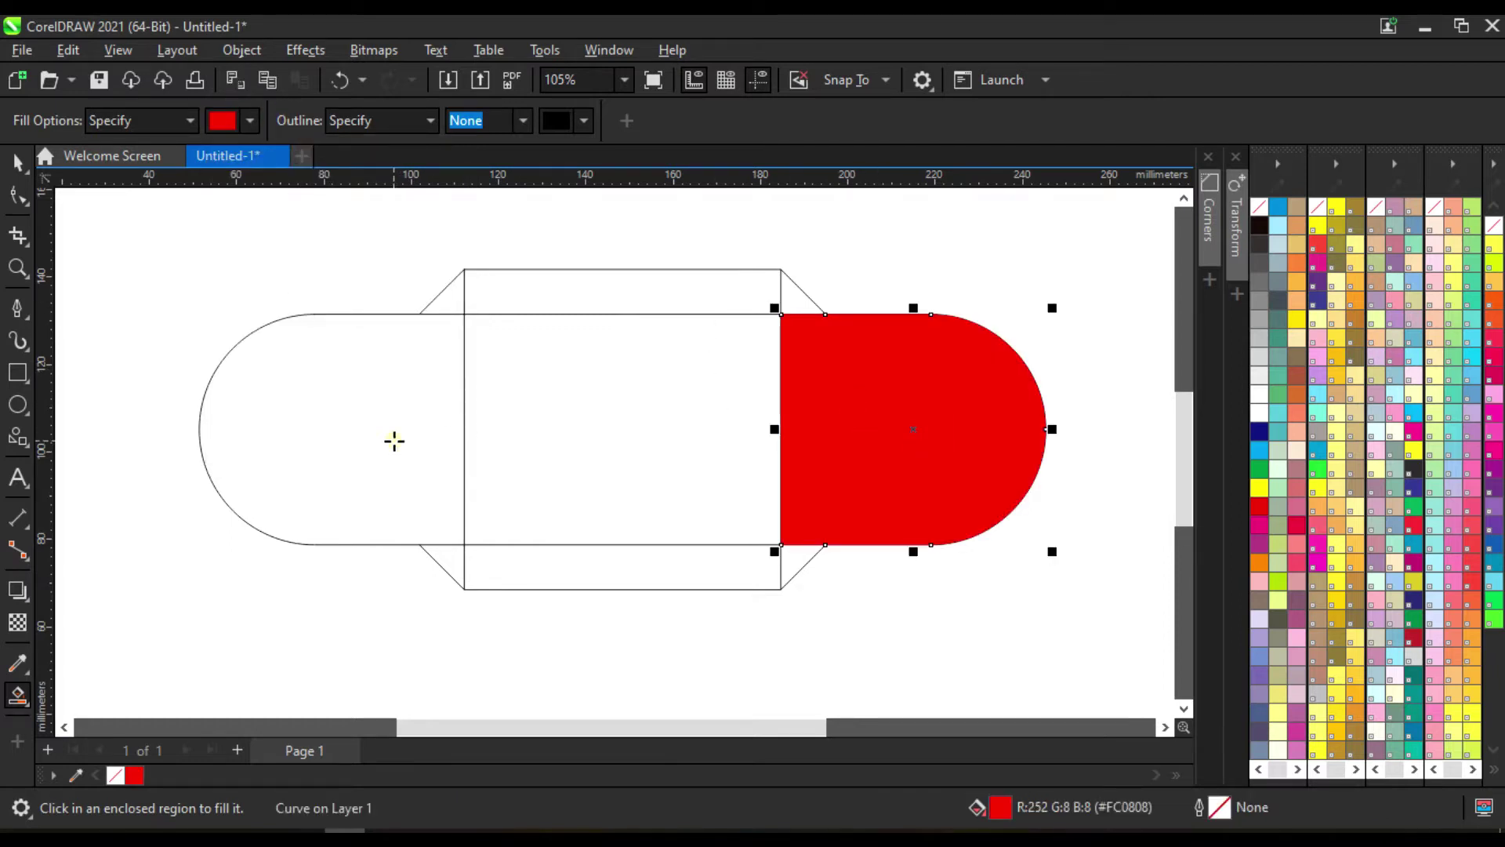
{"action": "left_click", "coordinate": [394, 439]}
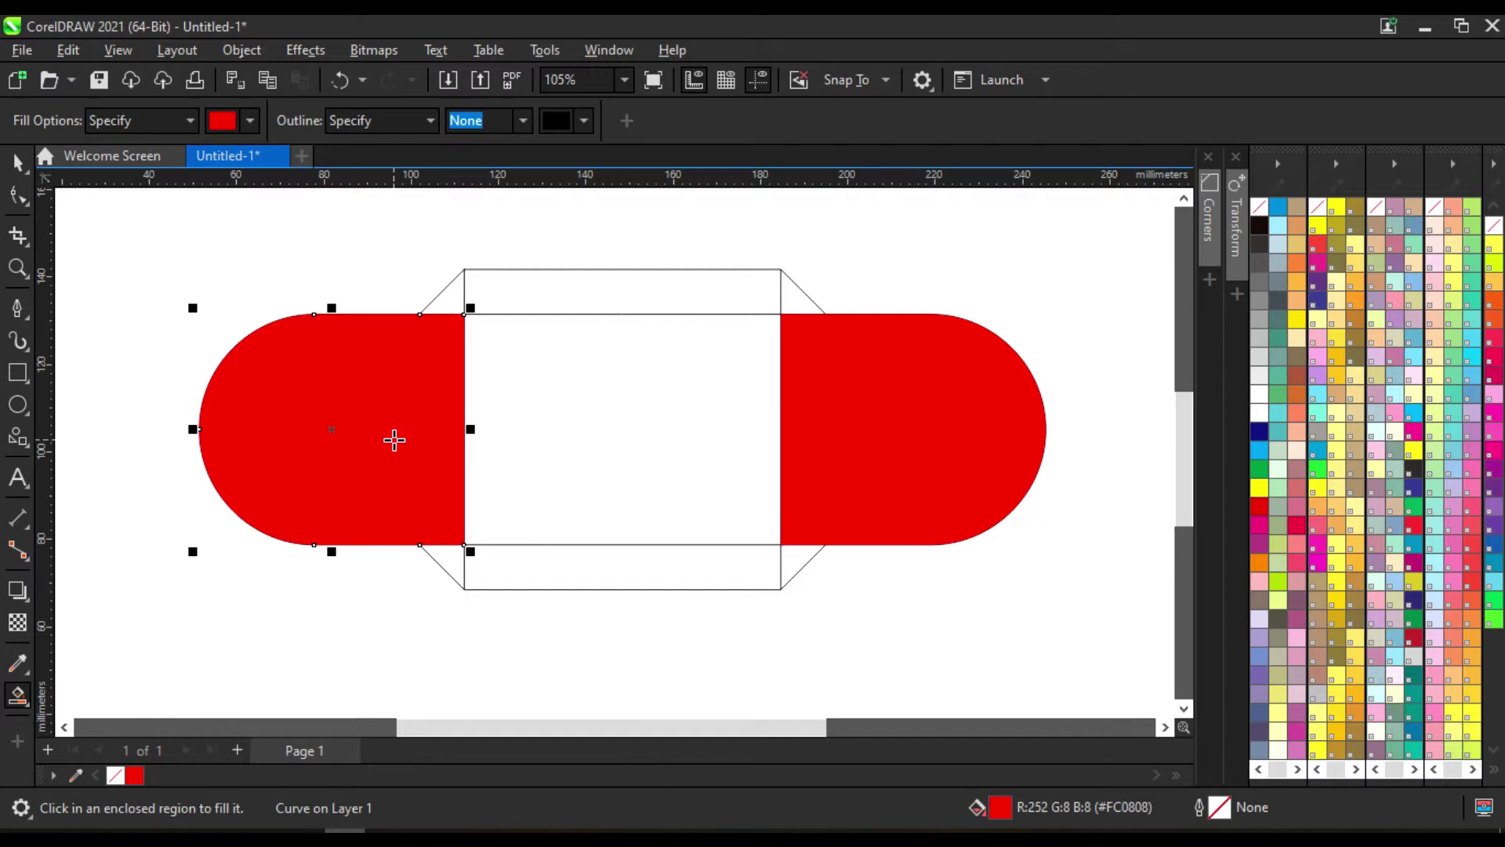
Smart fill the four corner fold triangles with dark red #B50404
{"action": "left_click", "coordinate": [251, 122]}
{"action": "left_click", "coordinate": [366, 265]}
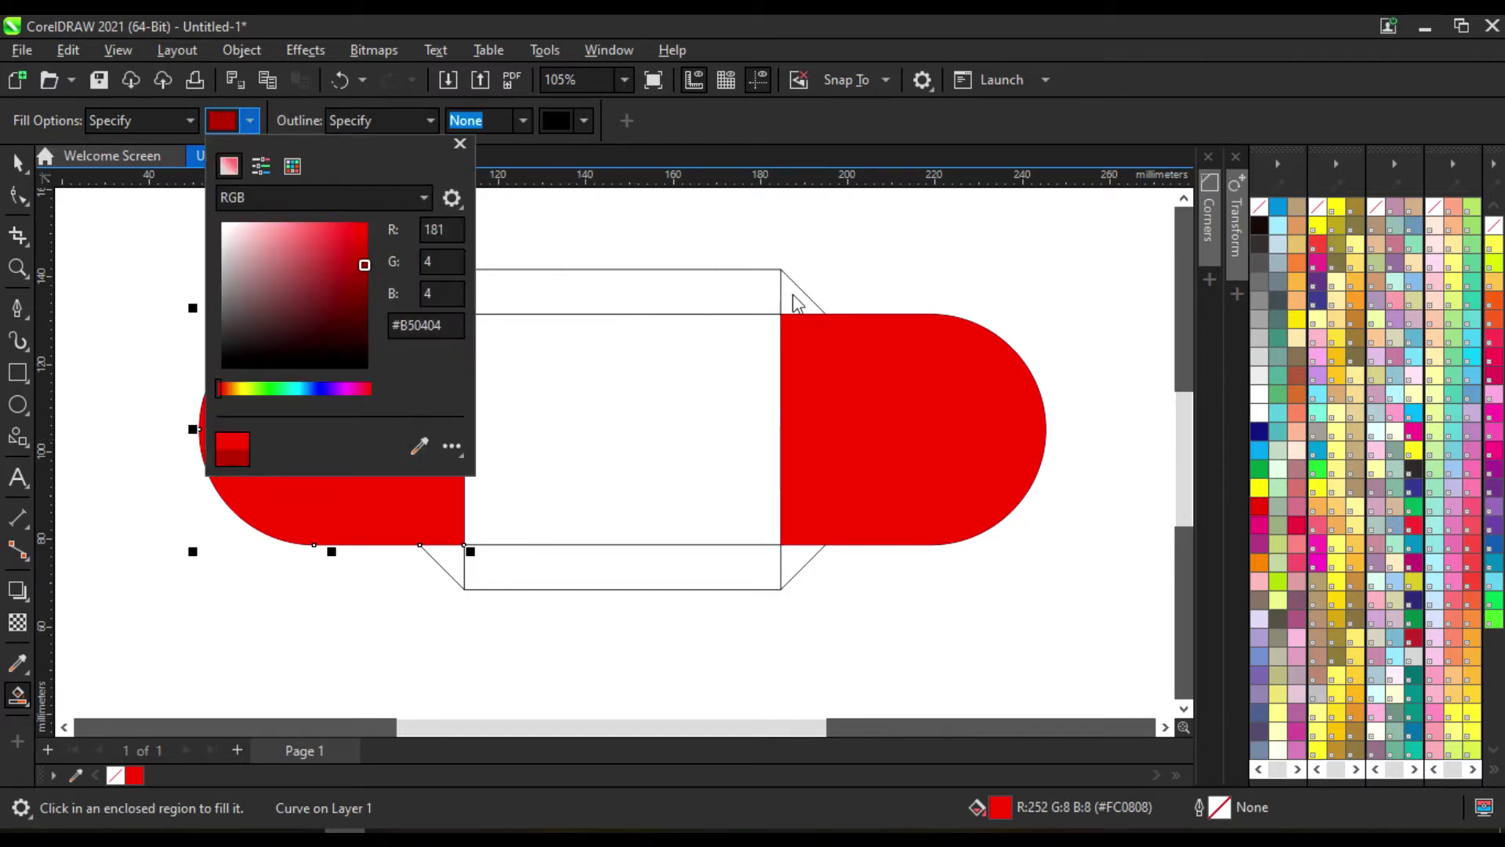
{"action": "left_click", "coordinate": [251, 121]}
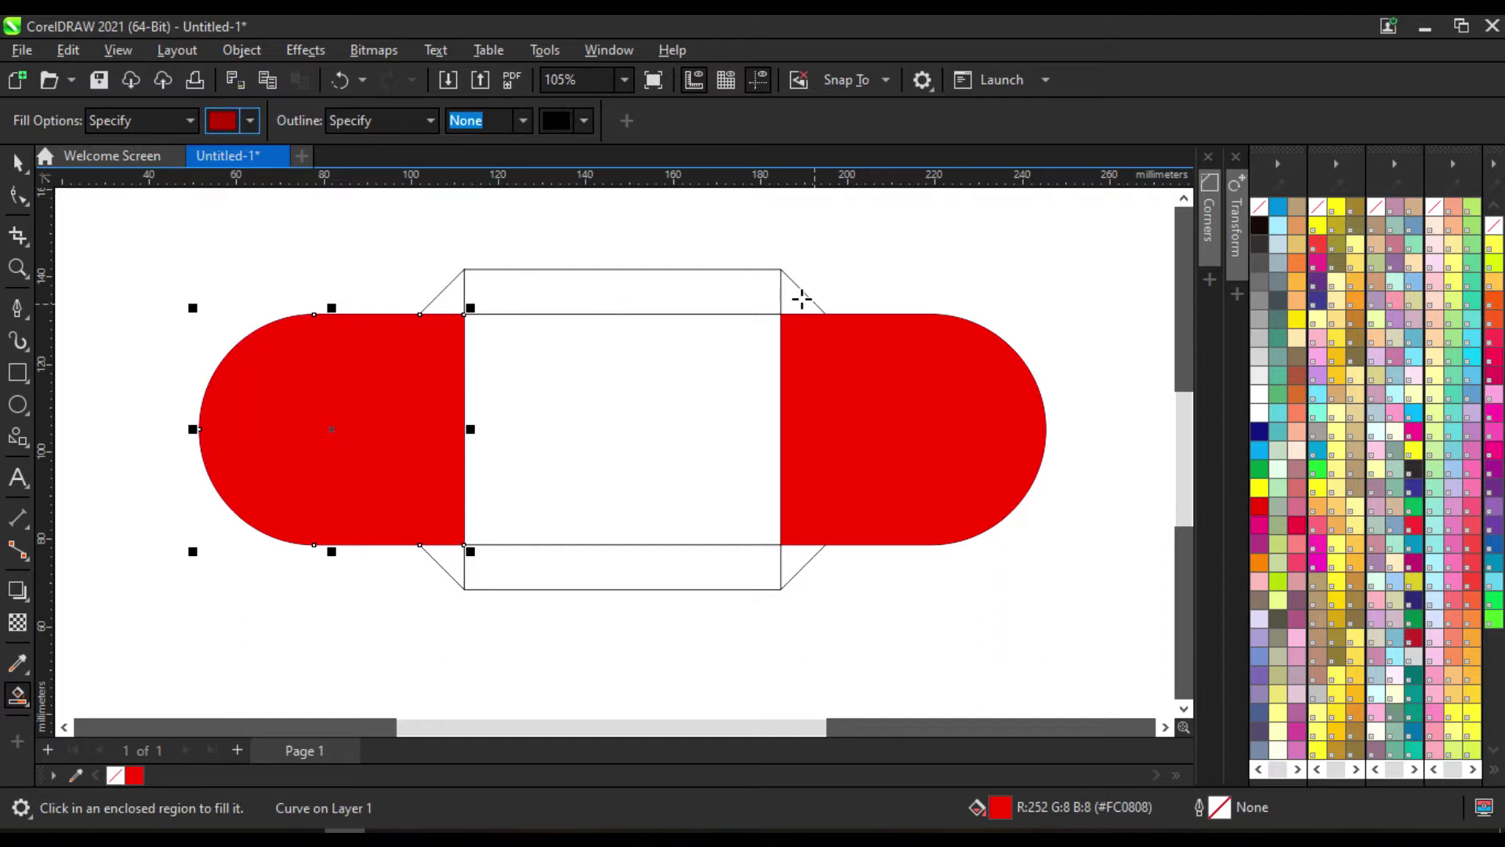
{"action": "left_click", "coordinate": [800, 295]}
{"action": "left_click", "coordinate": [453, 298]}
{"action": "left_click", "coordinate": [798, 558]}
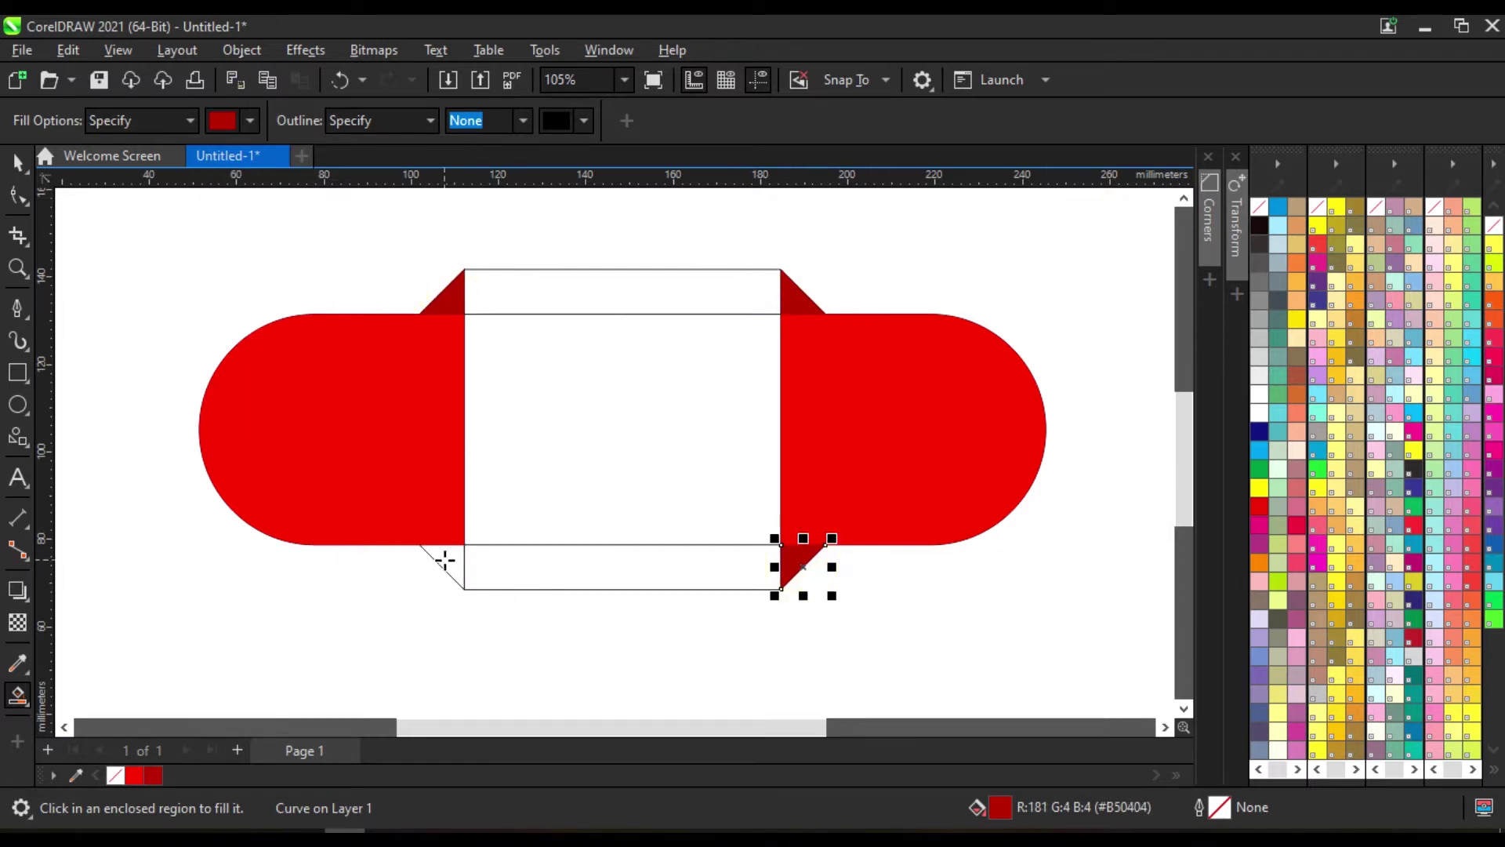
{"action": "left_click", "coordinate": [442, 562]}
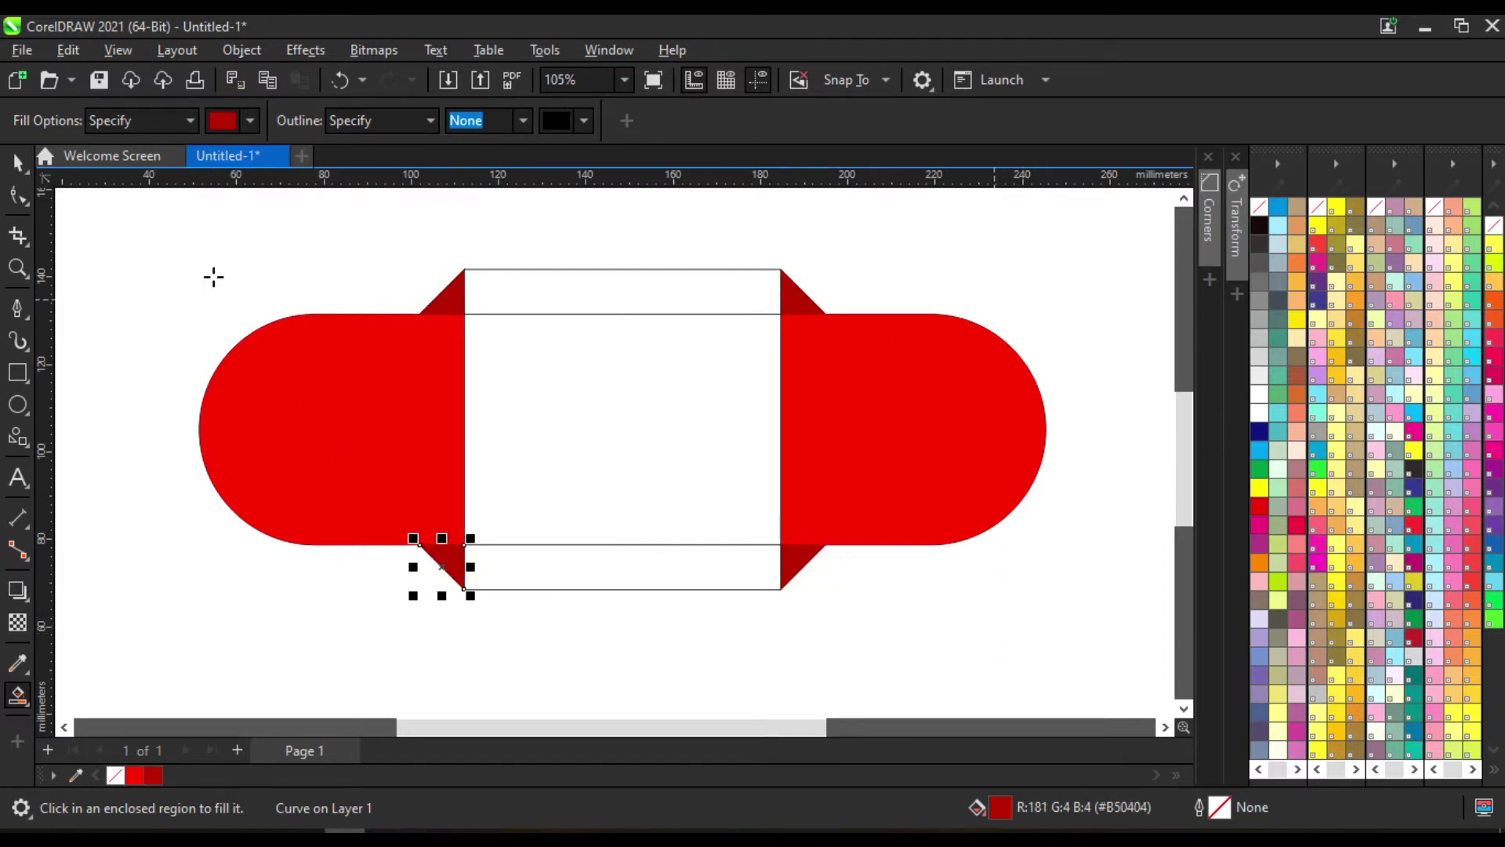
Smart fill the upper strip, lower strip and middle region of the central rectangle with light red #FF2B2B
{"action": "left_click", "coordinate": [251, 120]}
{"action": "left_click_drag", "start_coordinate": [345, 242], "coordinate": [343, 223]}
{"action": "left_click", "coordinate": [250, 121]}
{"action": "left_click", "coordinate": [504, 288]}
{"action": "left_click", "coordinate": [669, 565]}
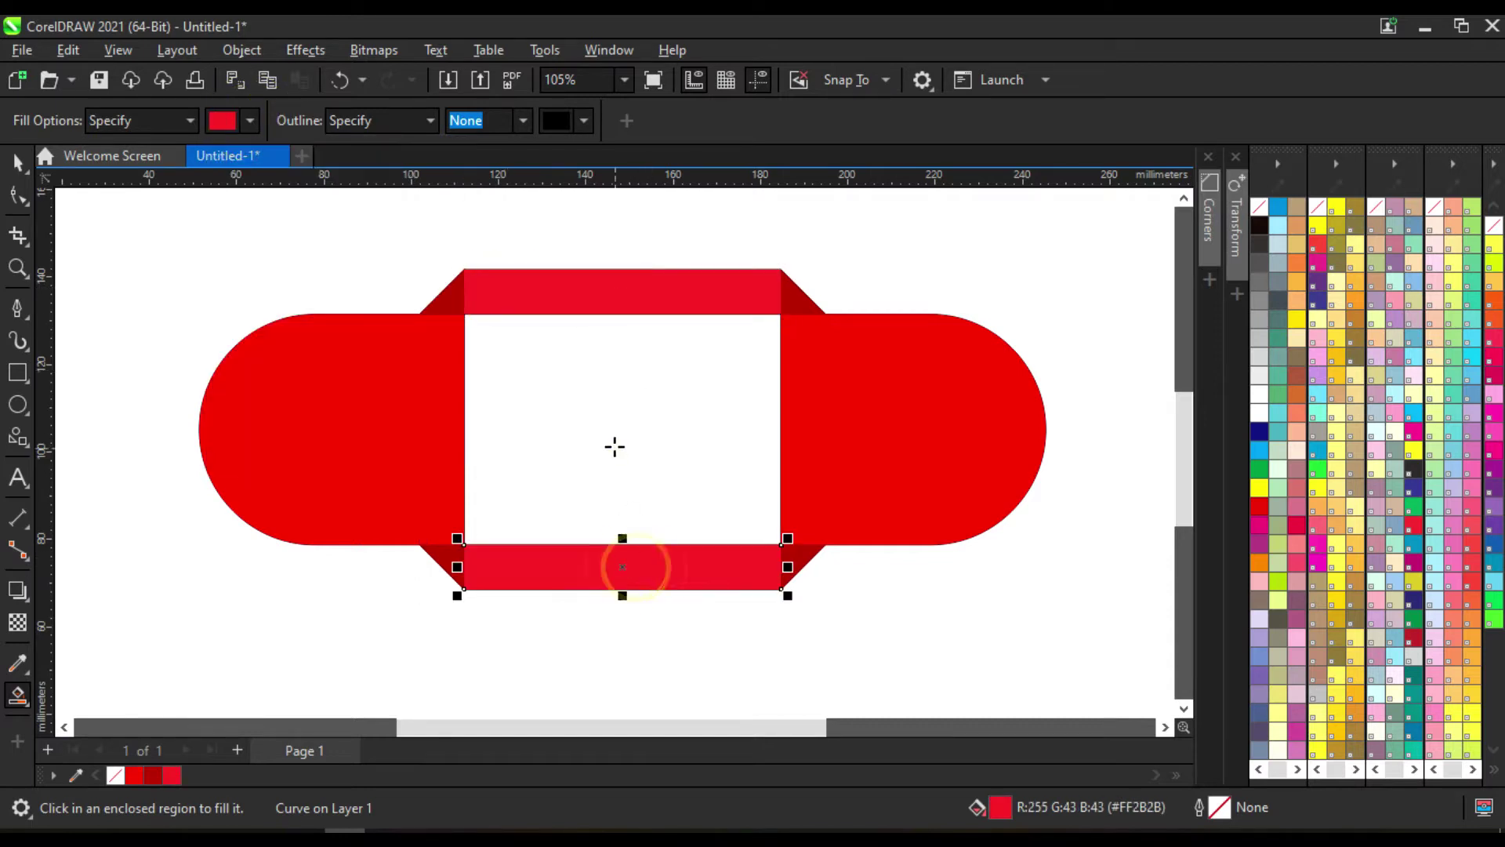
{"action": "left_click", "coordinate": [627, 439]}
{"action": "left_click", "coordinate": [251, 120]}
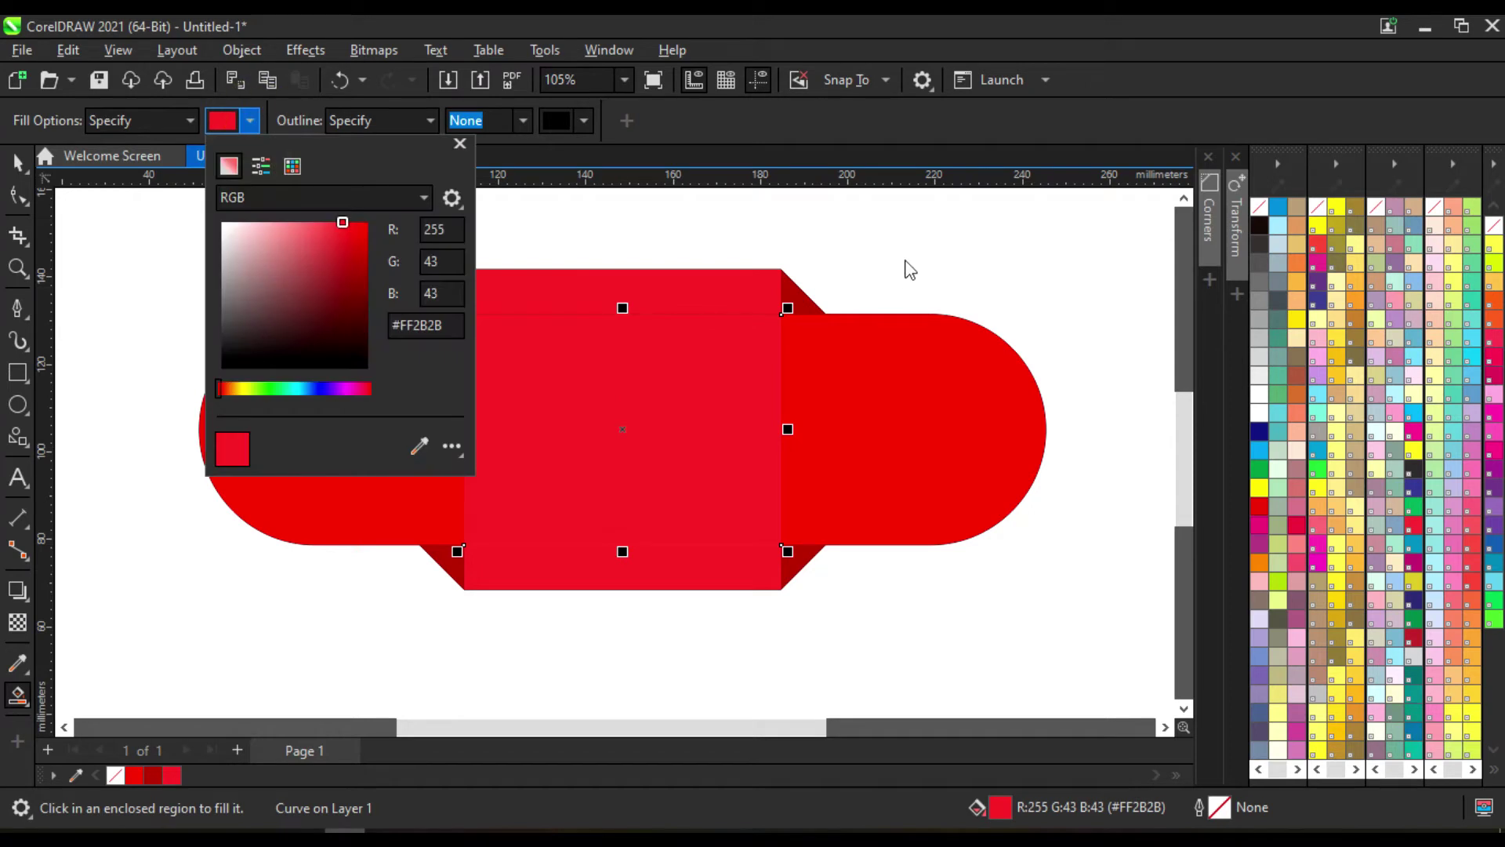
{"action": "left_click", "coordinate": [250, 120]}
{"action": "key", "text": "space"}
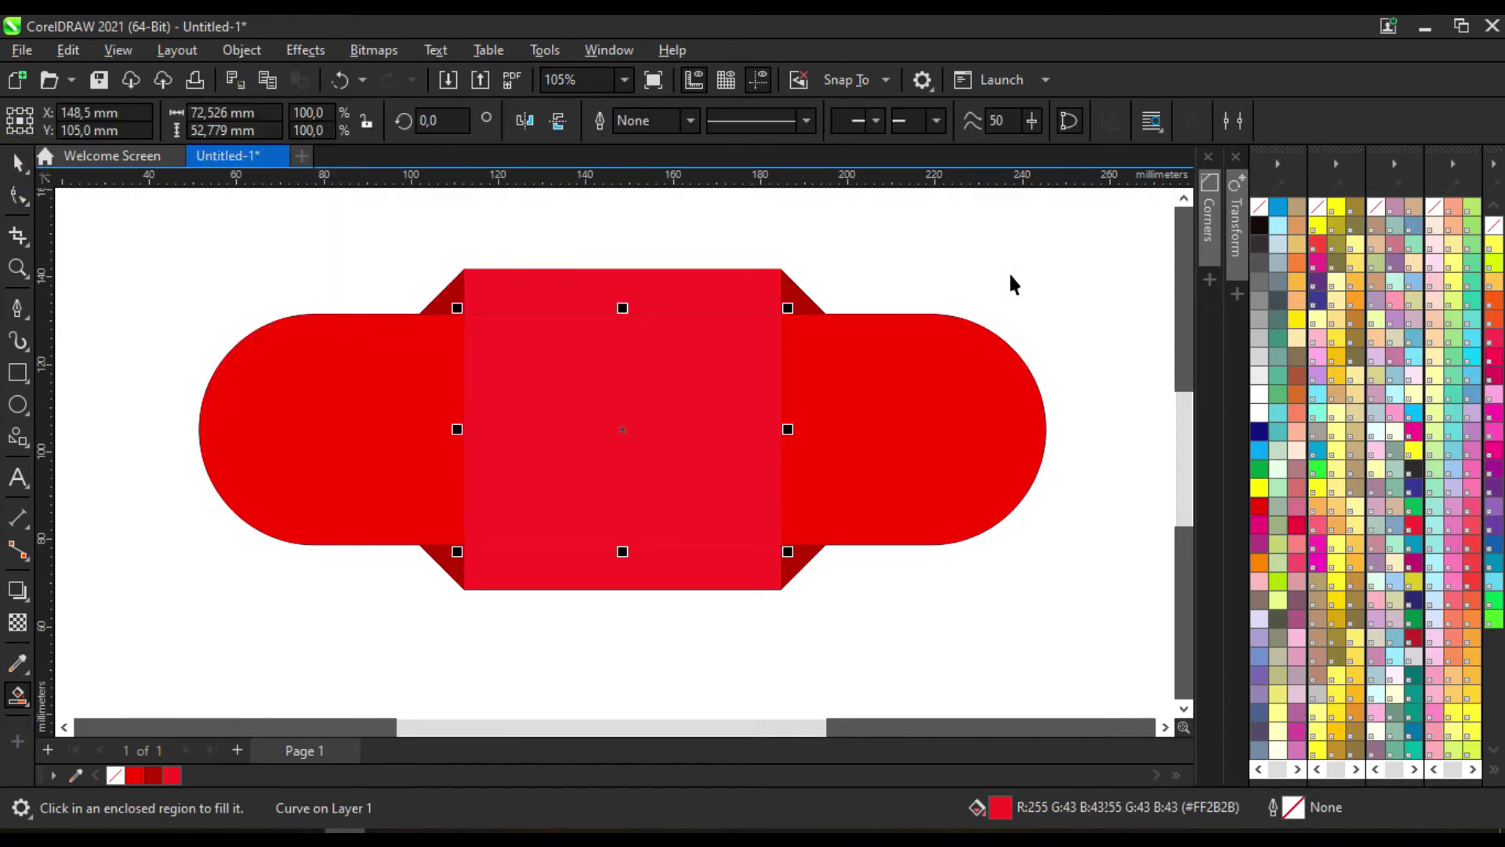
{"action": "left_click", "coordinate": [898, 311]}
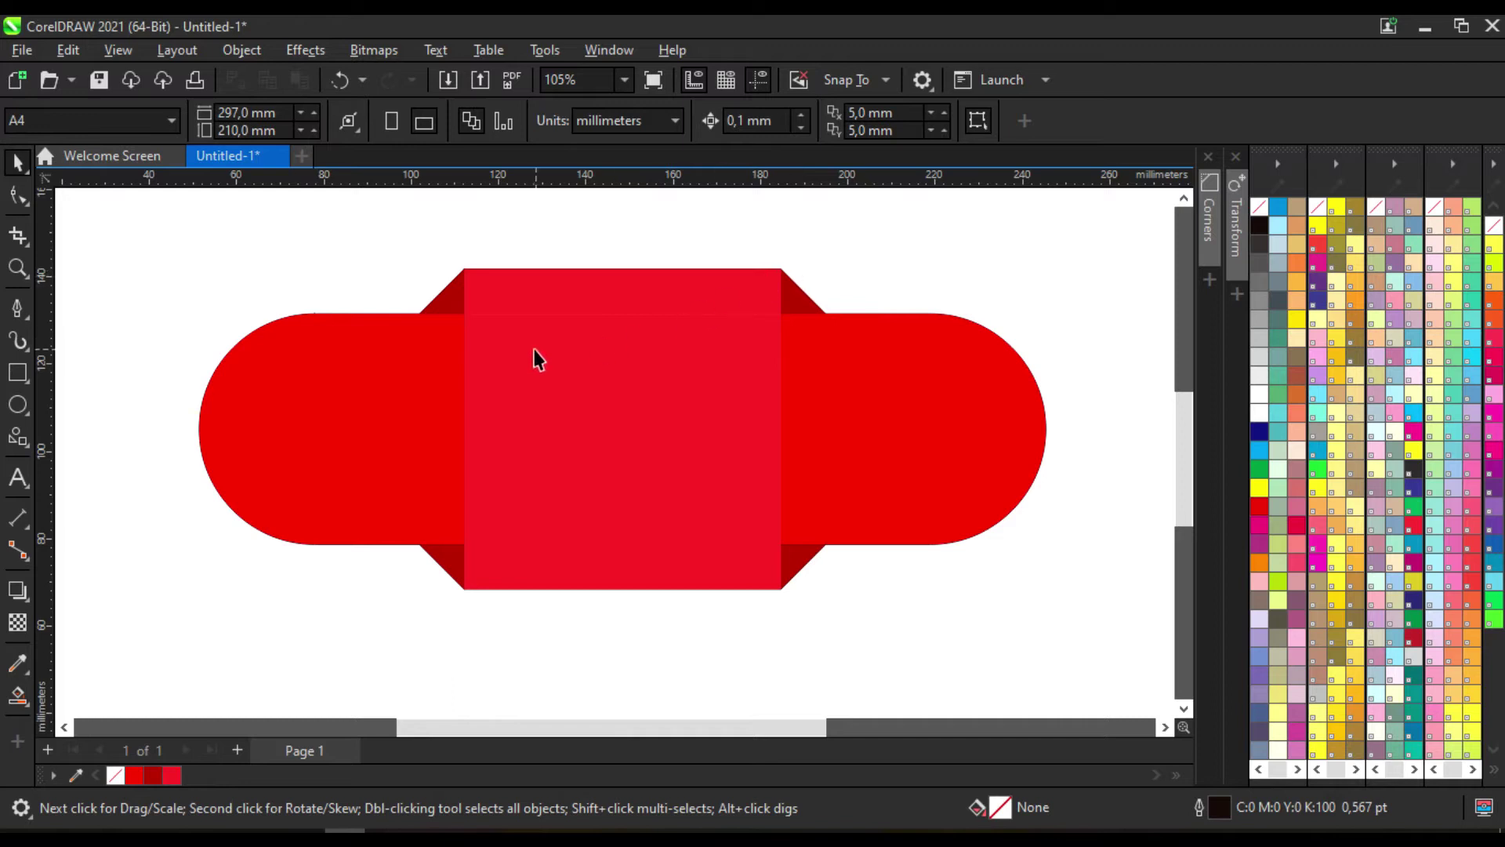
Select all nine filled pieces: the four triangles, three central regions and two rounded ends
{"action": "left_click", "coordinate": [445, 301]}
{"action": "left_click", "coordinate": [790, 296], "text": "shift"}
{"action": "left_click", "coordinate": [708, 293], "text": "shift"}
{"action": "left_click", "coordinate": [700, 384], "text": "shift"}
{"action": "left_click", "coordinate": [664, 569], "text": "shift"}
{"action": "left_click", "coordinate": [806, 566], "text": "shift"}
{"action": "left_click", "coordinate": [441, 555], "text": "shift"}
{"action": "left_click", "coordinate": [971, 447], "text": "shift"}
{"action": "left_click", "coordinate": [342, 417], "text": "shift"}
Separate the grouped fills from the construction outlines, moving the outlines off the page and the fills back onto it
{"action": "scroll", "coordinate": [643, 393], "scroll_direction": "down", "scroll_amount": 2}
{"action": "left_click_drag", "start_coordinate": [624, 423], "coordinate": [916, 590]}
{"action": "left_click_drag", "start_coordinate": [345, 282], "coordinate": [886, 502]}
{"action": "scroll", "coordinate": [619, 412], "scroll_direction": "down", "scroll_amount": 1}
{"action": "left_click_drag", "start_coordinate": [615, 413], "coordinate": [1052, 300]}
{"action": "left_click_drag", "start_coordinate": [464, 427], "coordinate": [983, 592]}
{"action": "left_click_drag", "start_coordinate": [765, 470], "coordinate": [619, 383]}
Ungroup the nine filled pieces of the banner and clear the selection
{"action": "scroll", "coordinate": [610, 271], "scroll_direction": "up", "scroll_amount": 3}
{"action": "scroll", "coordinate": [764, 283], "scroll_direction": "down", "scroll_amount": 1}
{"action": "left_click", "coordinate": [649, 377]}
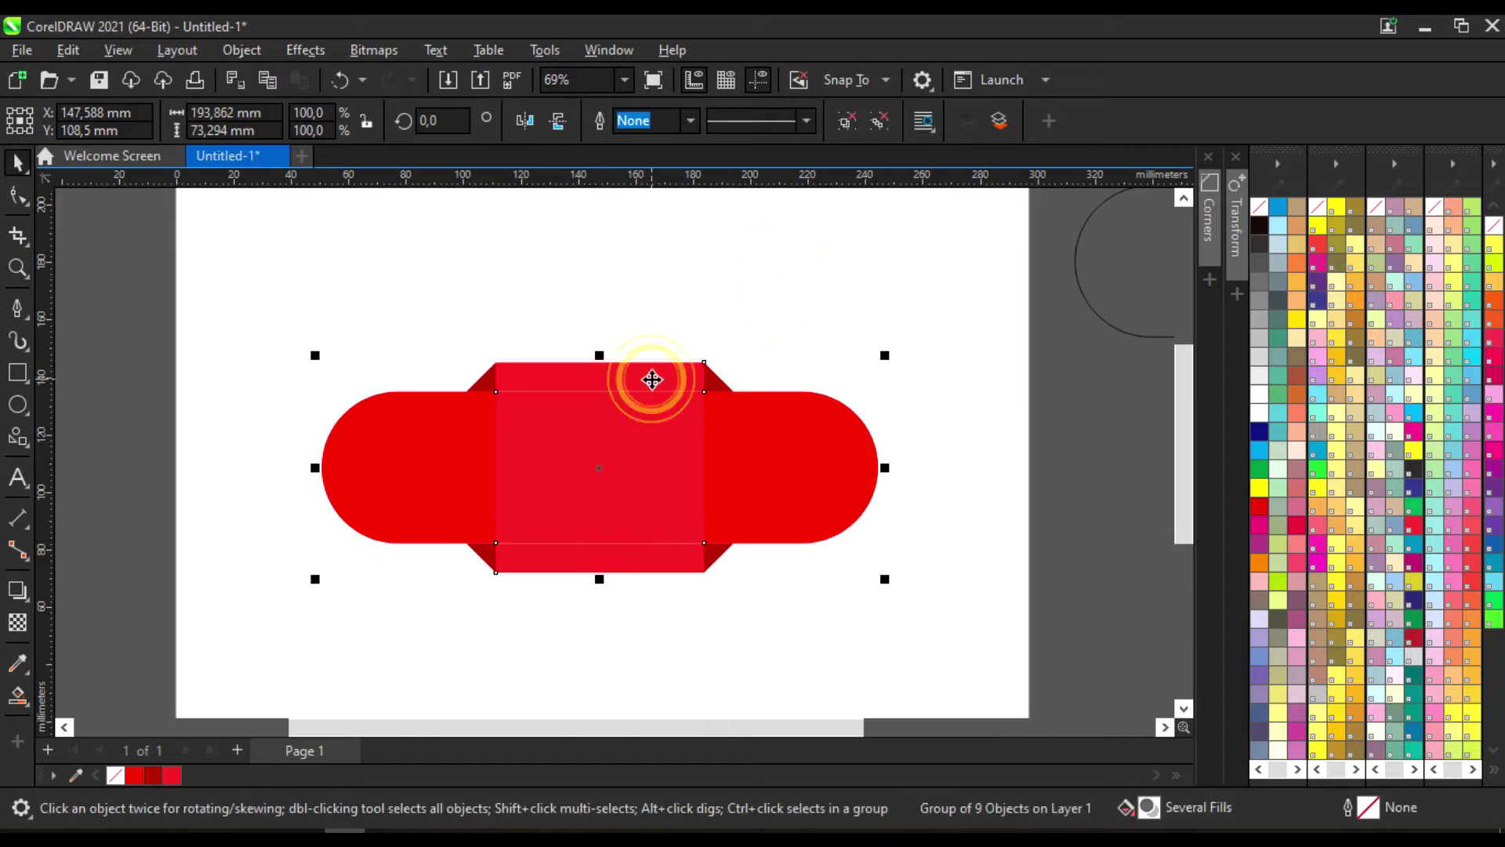
{"action": "left_click", "coordinate": [847, 120]}
{"action": "left_click", "coordinate": [890, 296]}
Weld the three light red central regions into one shape and fill it with red C:0 M:100 Y:100 K:0
{"action": "left_click", "coordinate": [627, 383]}
{"action": "left_click", "coordinate": [641, 463], "text": "shift"}
{"action": "left_click", "coordinate": [638, 560], "text": "shift"}
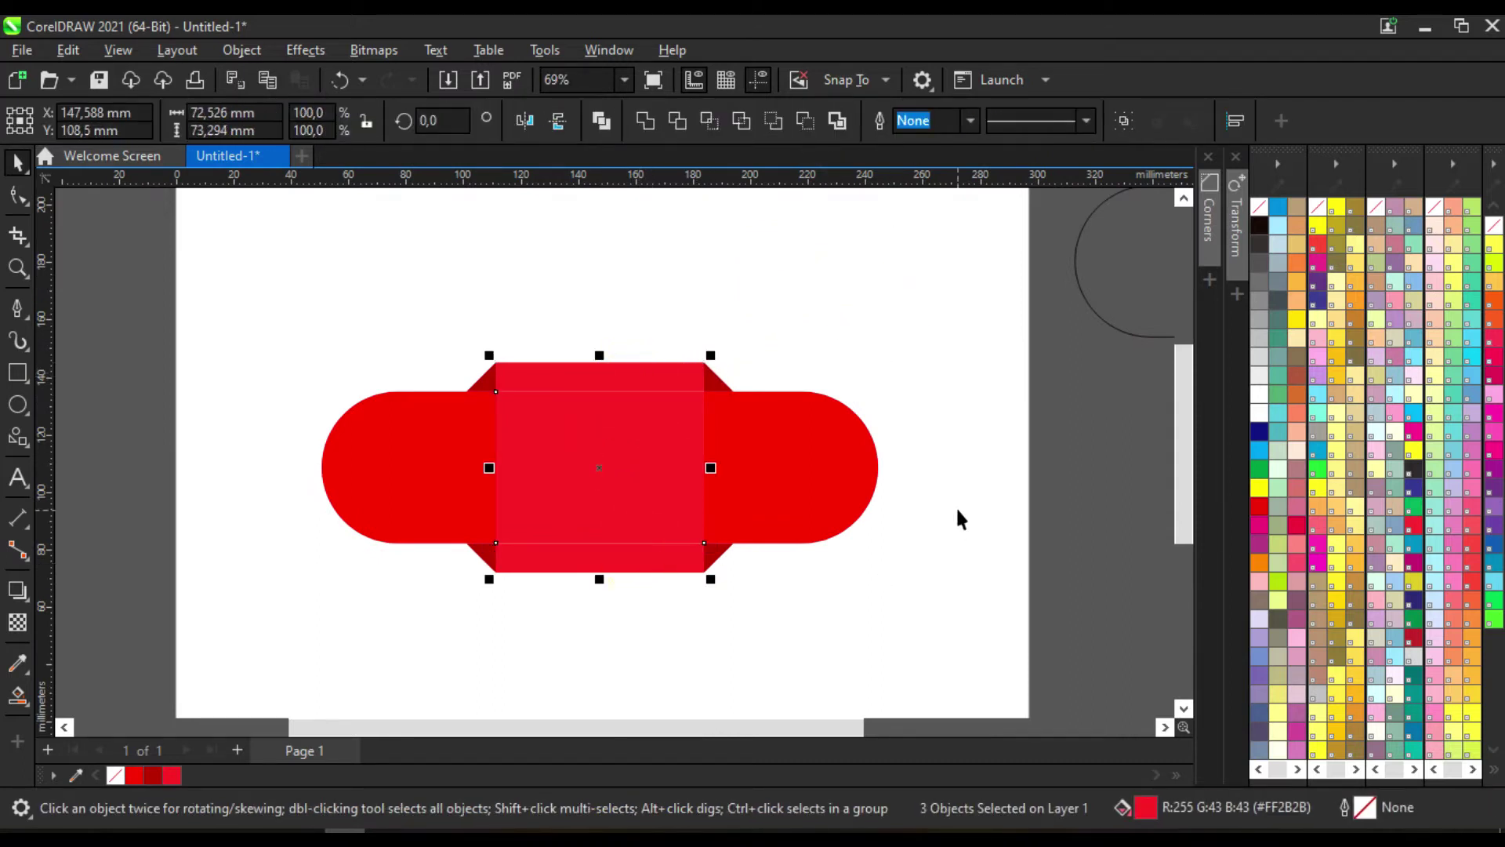
{"action": "left_click", "coordinate": [644, 120]}
{"action": "left_click", "coordinate": [825, 291]}
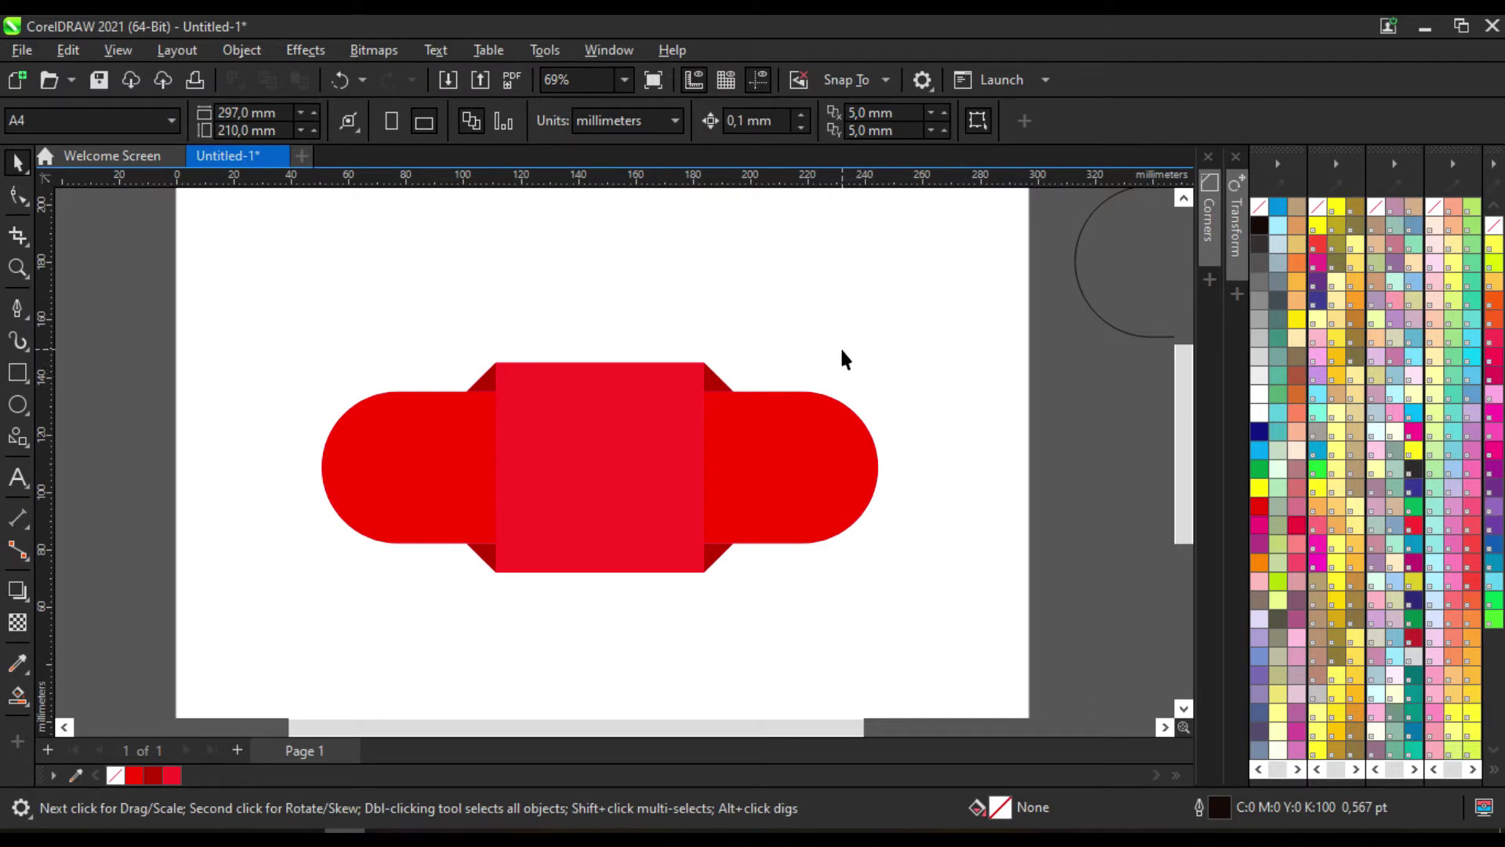
{"action": "left_click", "coordinate": [626, 416]}
{"action": "left_click", "coordinate": [1259, 506]}
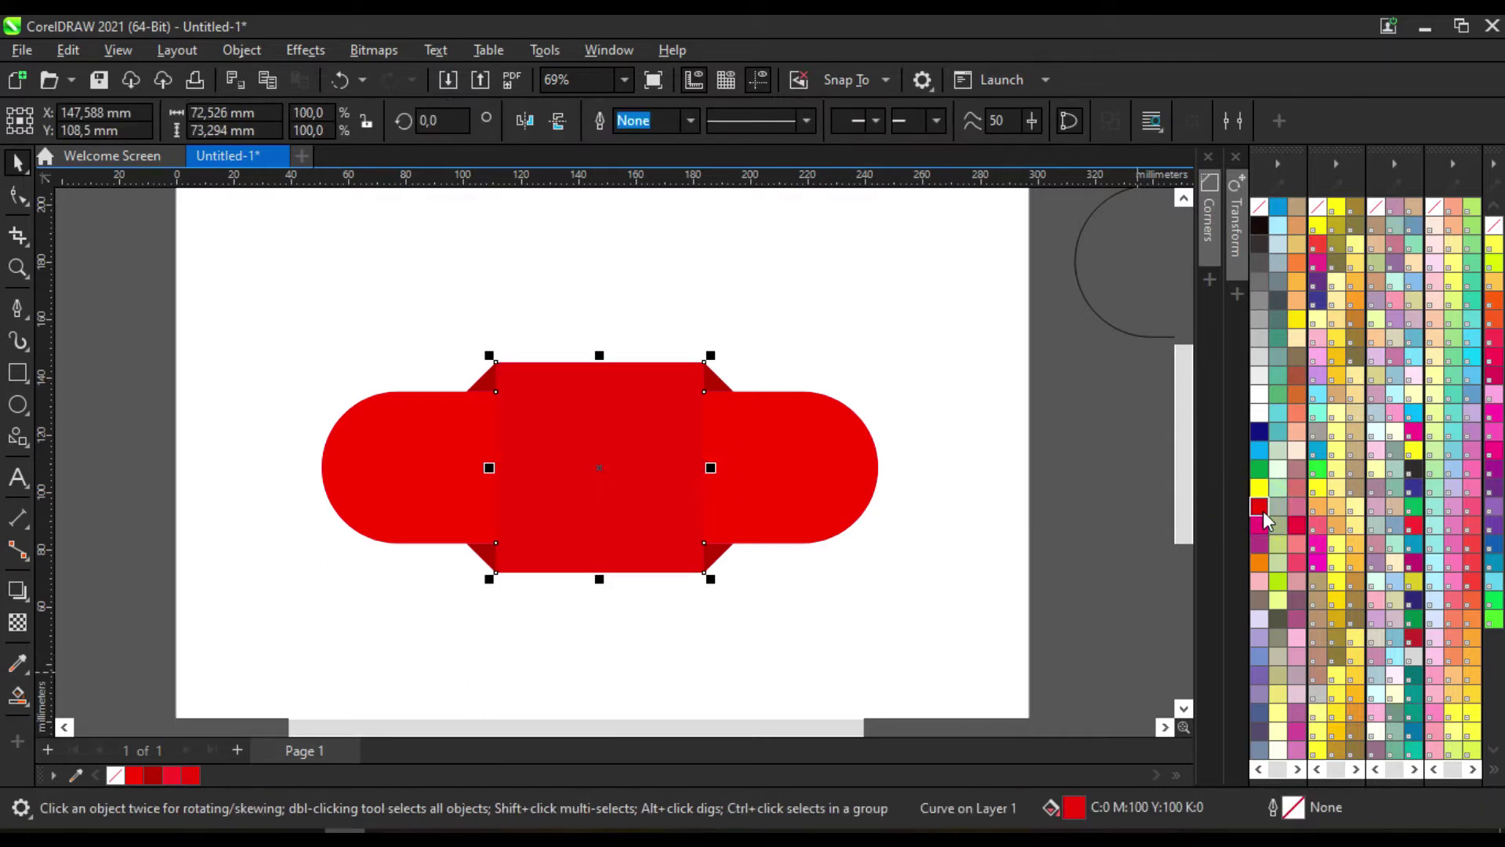
Try FOCOLTONE 1082, yellow and orange among other fills on the central panel, returning it to red C:0 M:100 Y:100 K:0
{"action": "left_click", "coordinate": [1413, 524]}
{"action": "left_click", "coordinate": [1415, 637]}
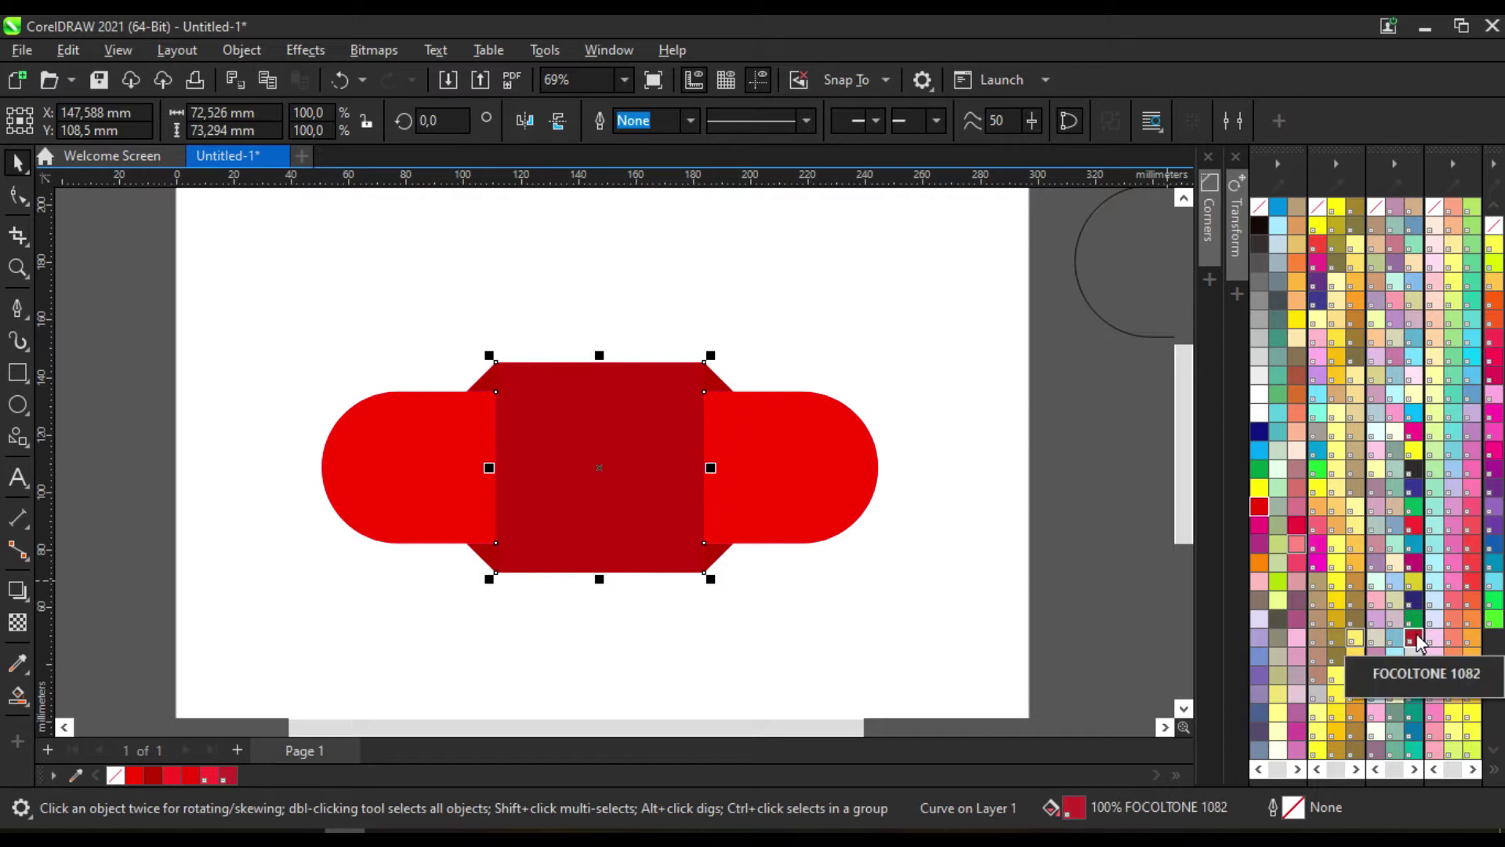
{"action": "left_click", "coordinate": [1493, 300]}
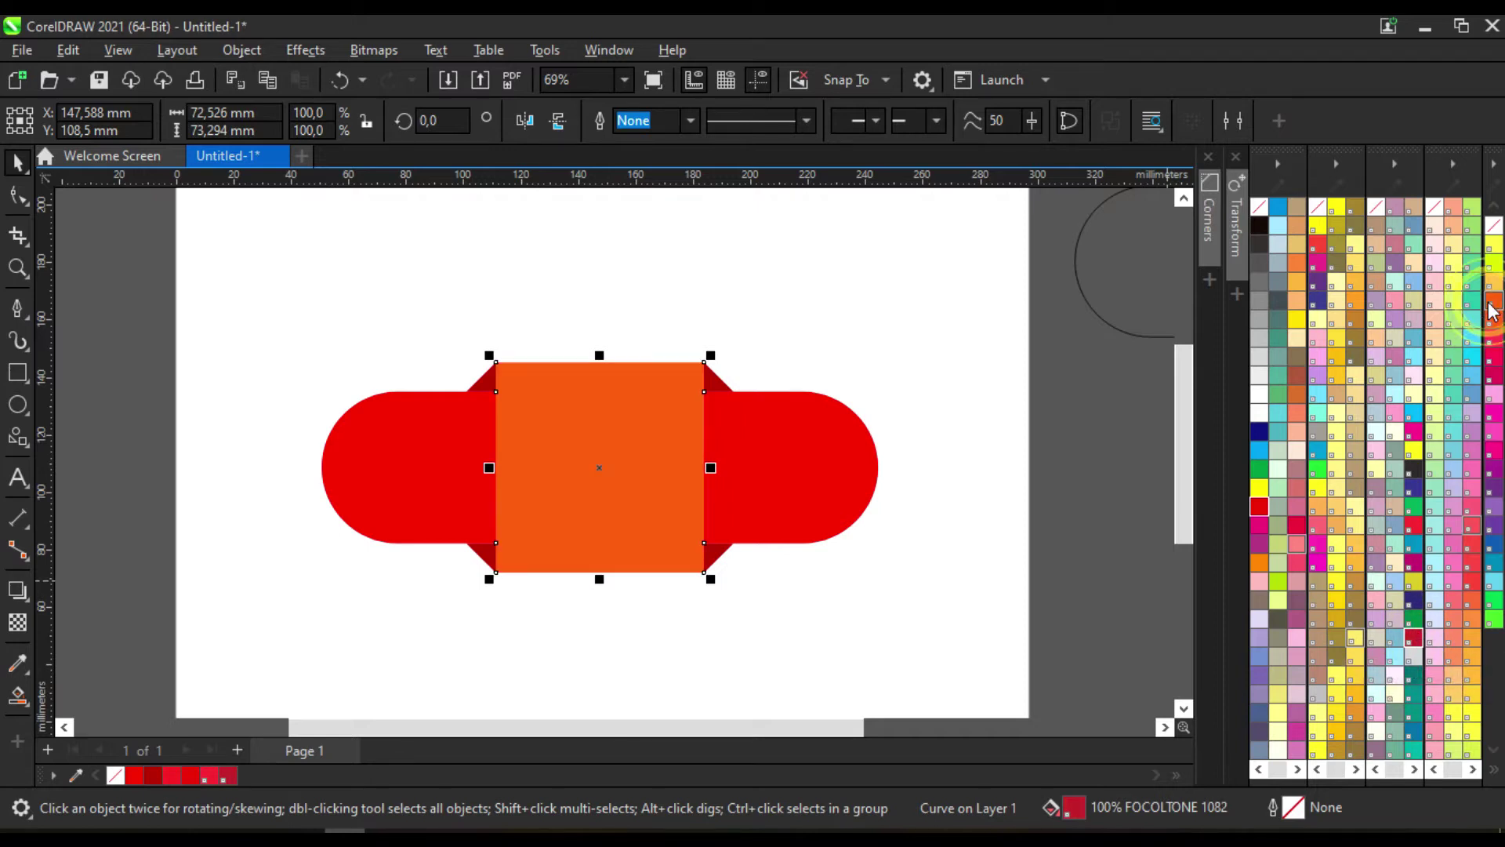
{"action": "left_click", "coordinate": [1259, 487]}
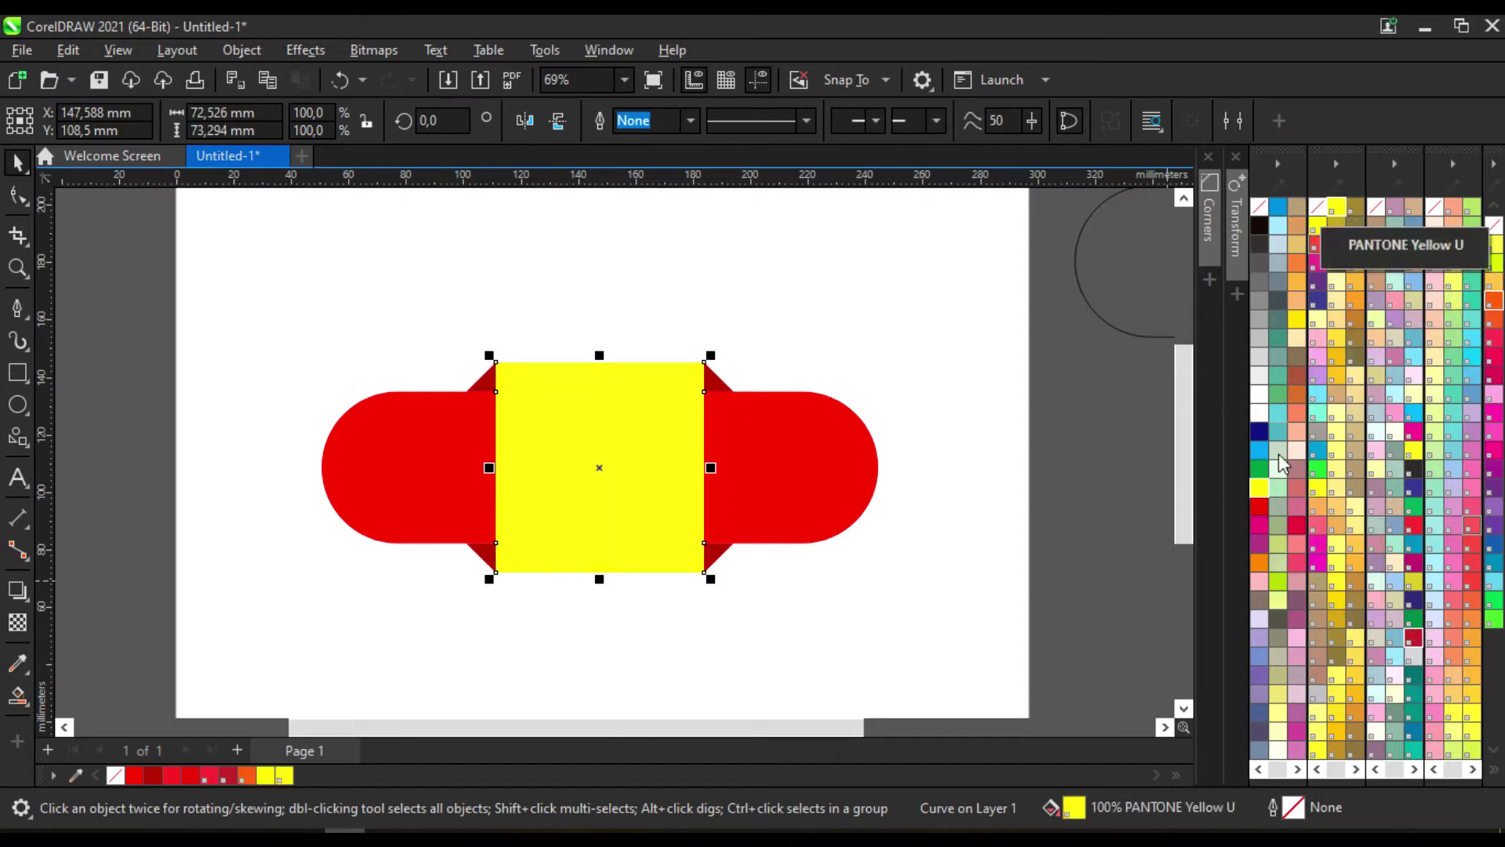
{"action": "left_click", "coordinate": [1317, 469]}
{"action": "left_click", "coordinate": [1259, 563]}
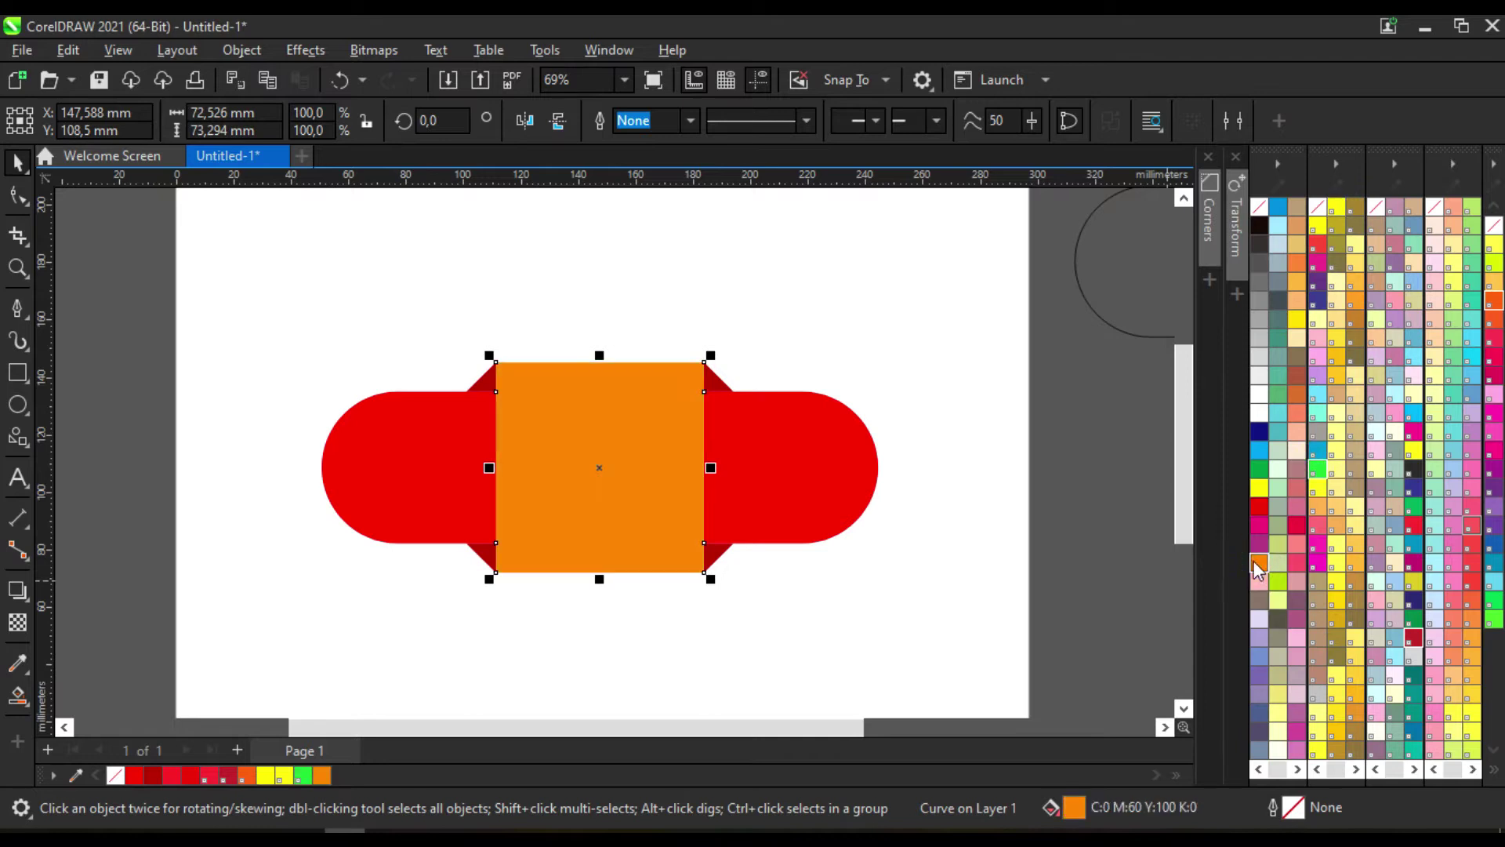
{"action": "left_click", "coordinate": [1259, 507]}
{"action": "left_click", "coordinate": [995, 492]}
{"action": "scroll", "coordinate": [643, 415], "scroll_direction": "up", "scroll_amount": 1}
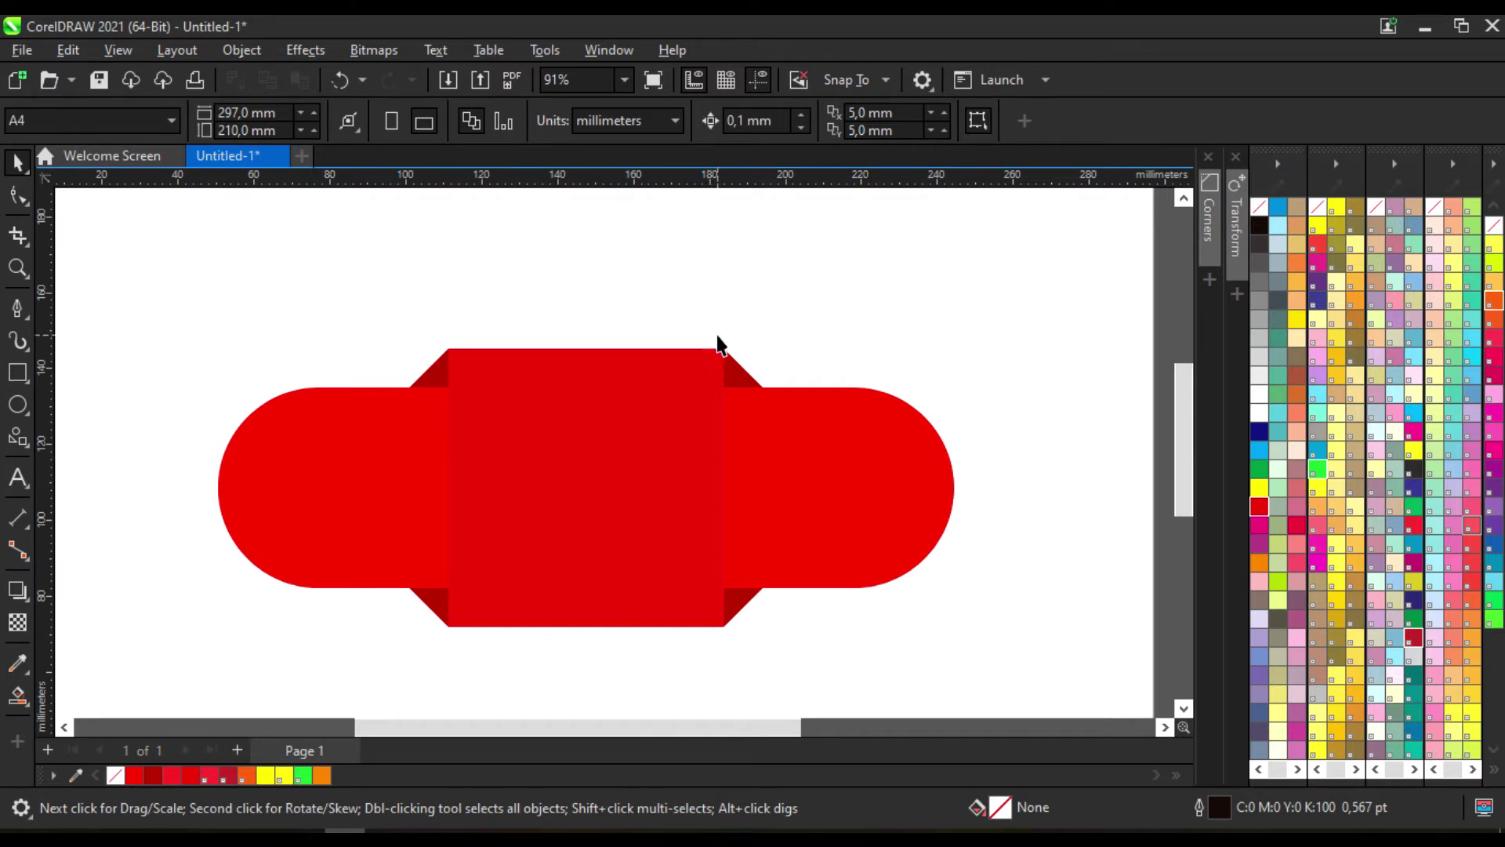
{"action": "scroll", "coordinate": [625, 276], "scroll_direction": "down", "scroll_amount": 1}
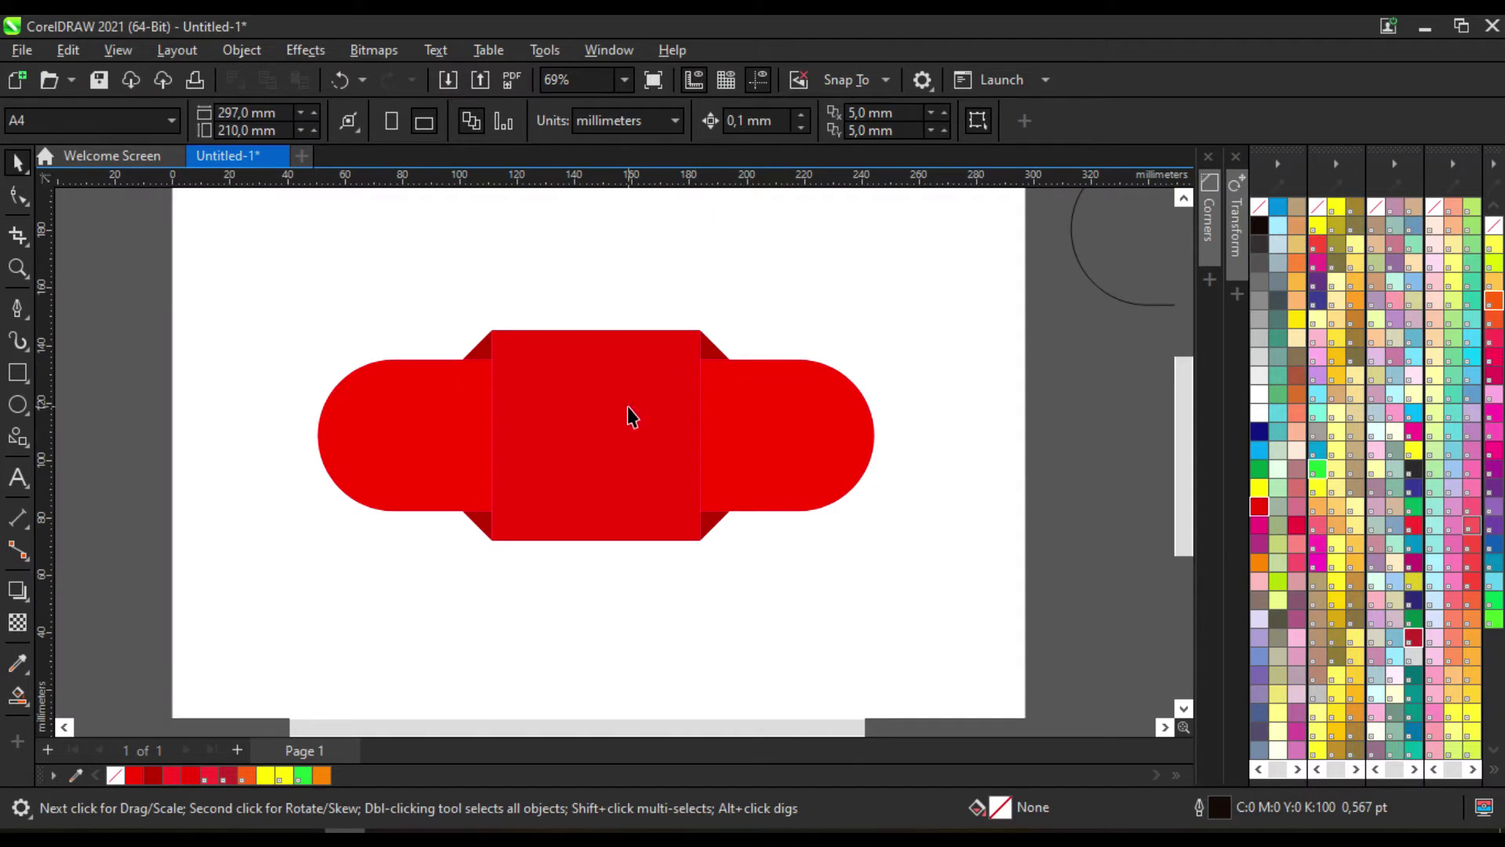
Try to scale the central panel and its four fold triangles down to about 80 by 63 mm
{"action": "left_click_drag", "start_coordinate": [238, 266], "coordinate": [786, 602]}
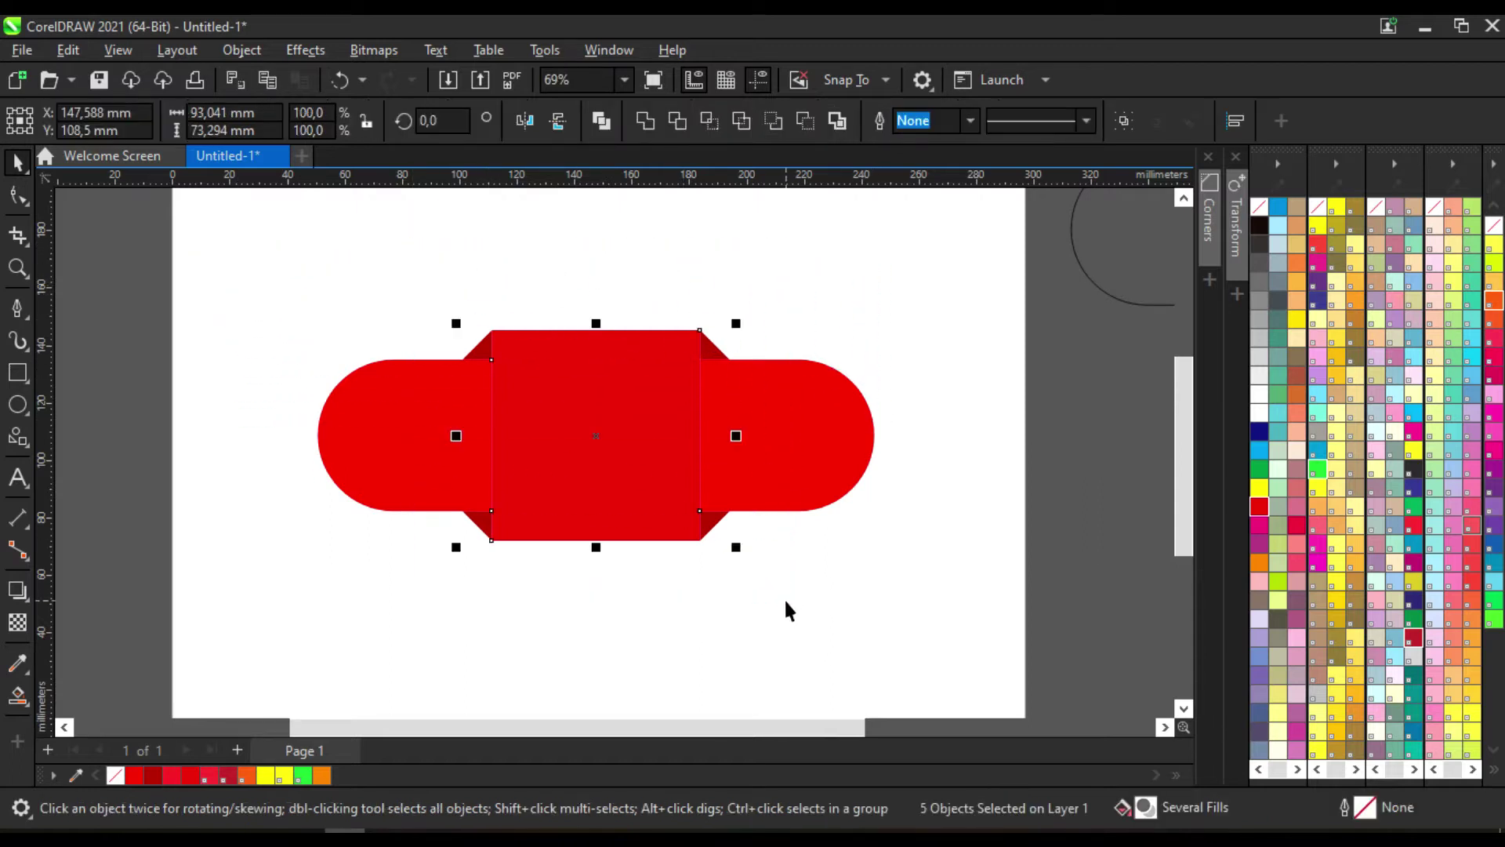
{"action": "left_click_drag", "start_coordinate": [735, 546], "coordinate": [717, 532]}
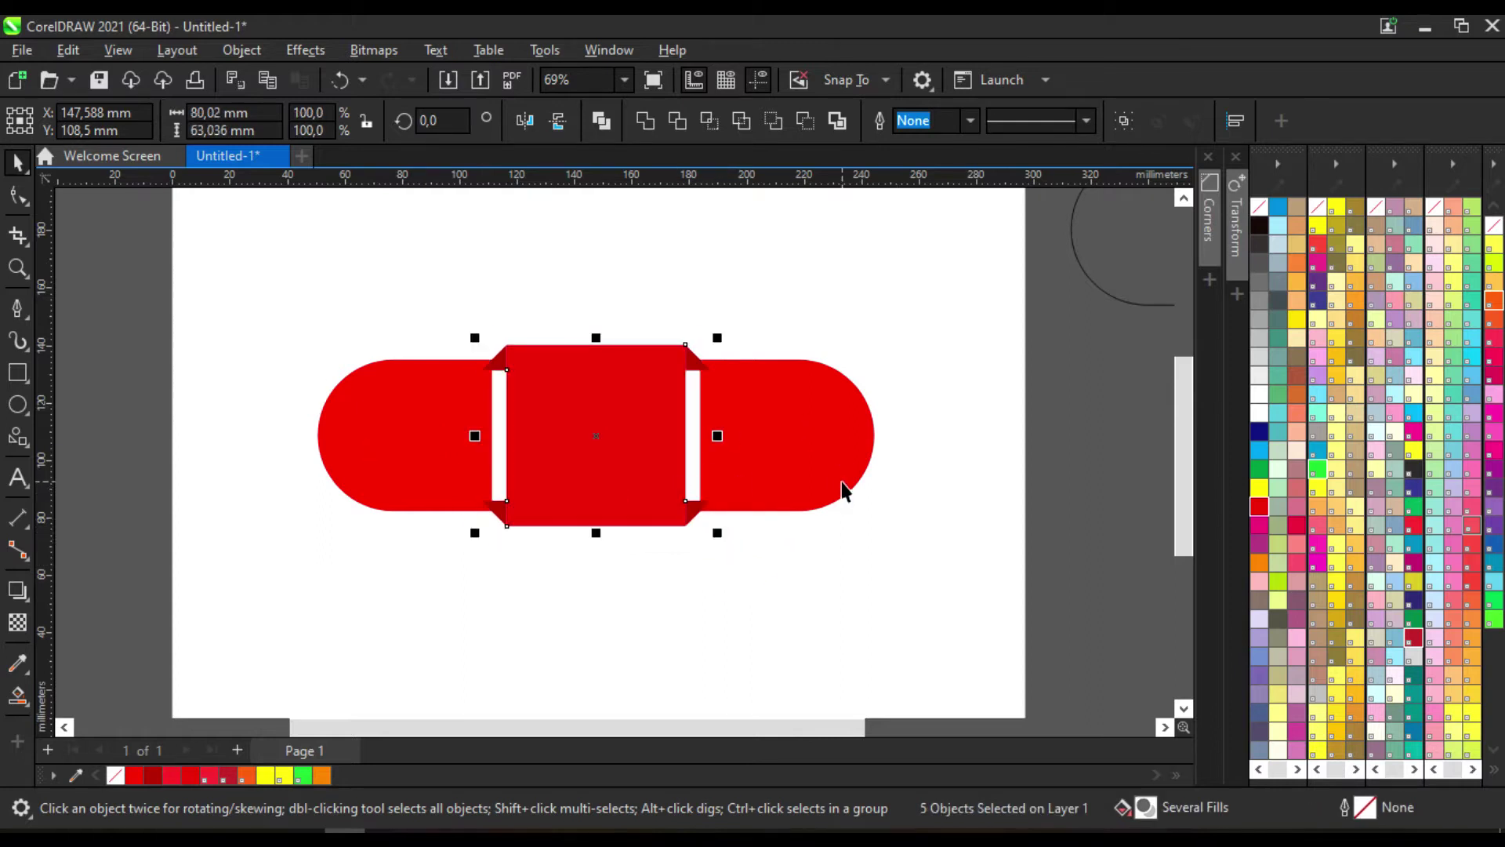
{"action": "key", "text": "ctrl+z"}
{"action": "left_click", "coordinate": [958, 344]}
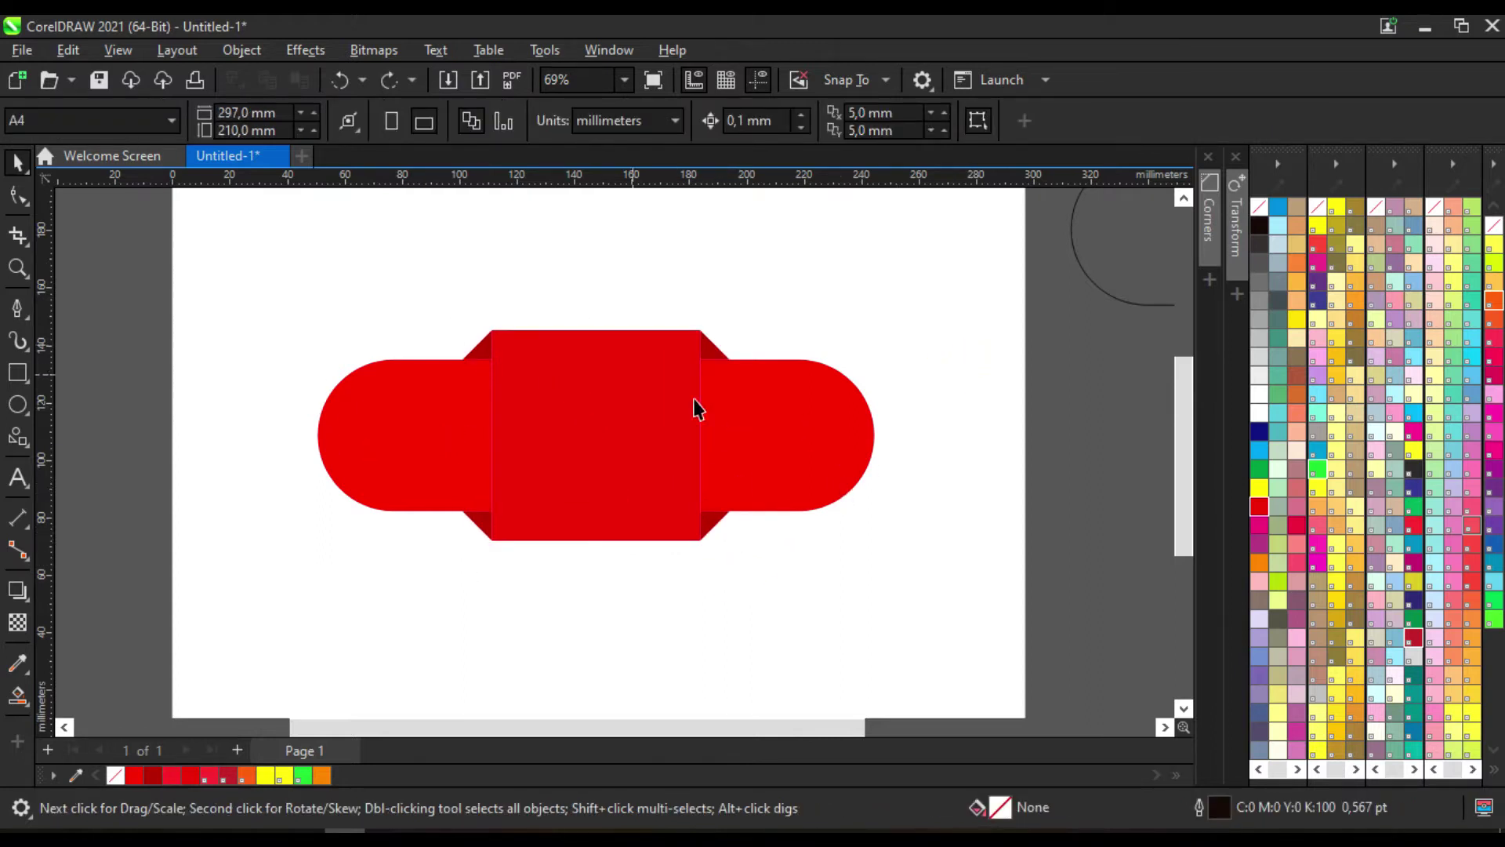
Group all seven pieces of the red banner and clear the selection
{"action": "left_click_drag", "start_coordinate": [773, 301], "coordinate": [928, 605]}
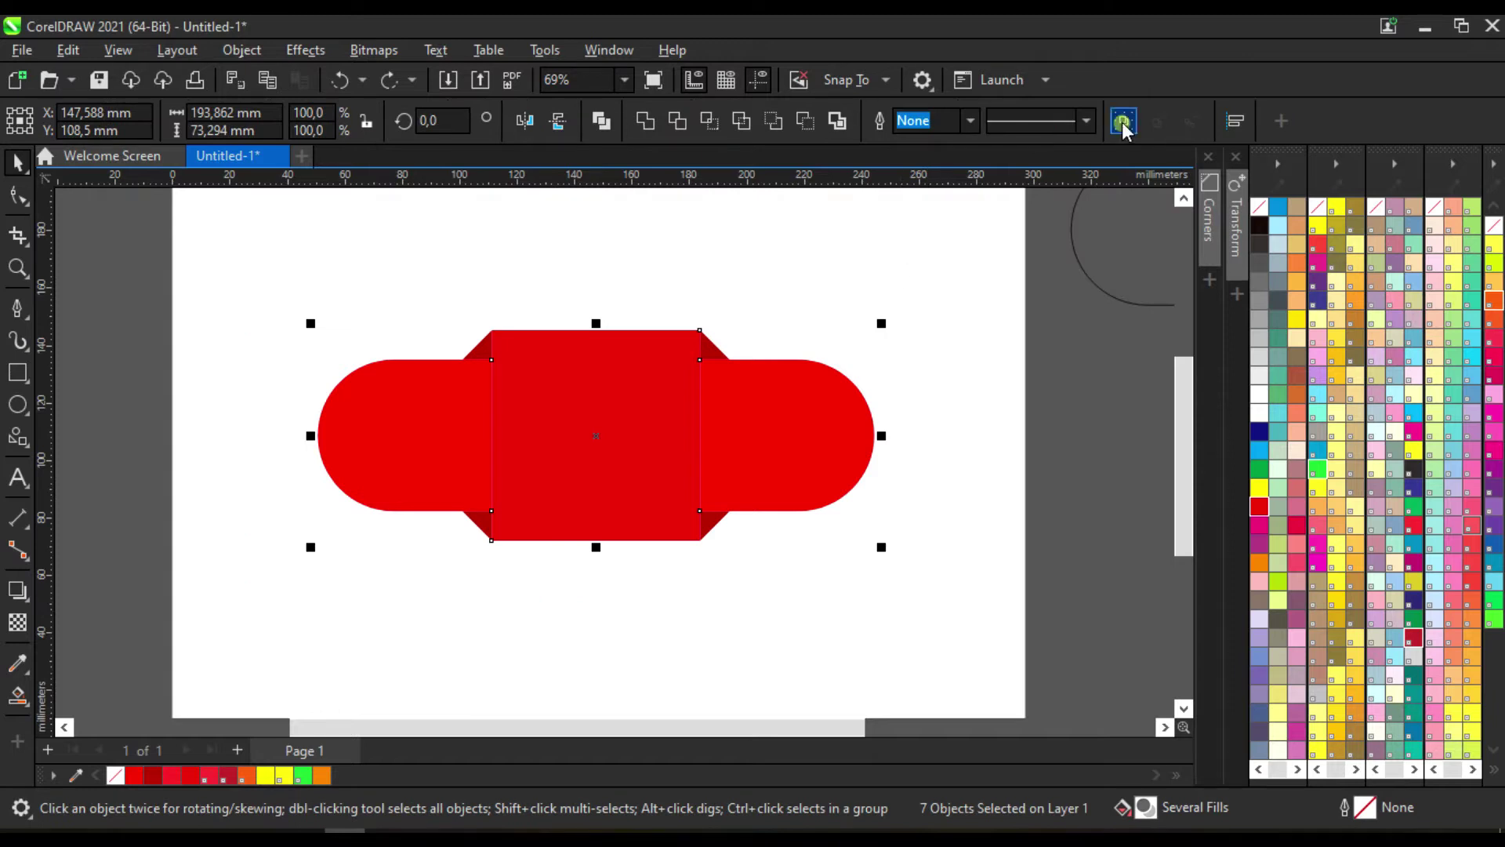
{"action": "left_click", "coordinate": [870, 283]}
Add the text "BIG SALE" on two lines above the banner
{"action": "left_click", "coordinate": [19, 478]}
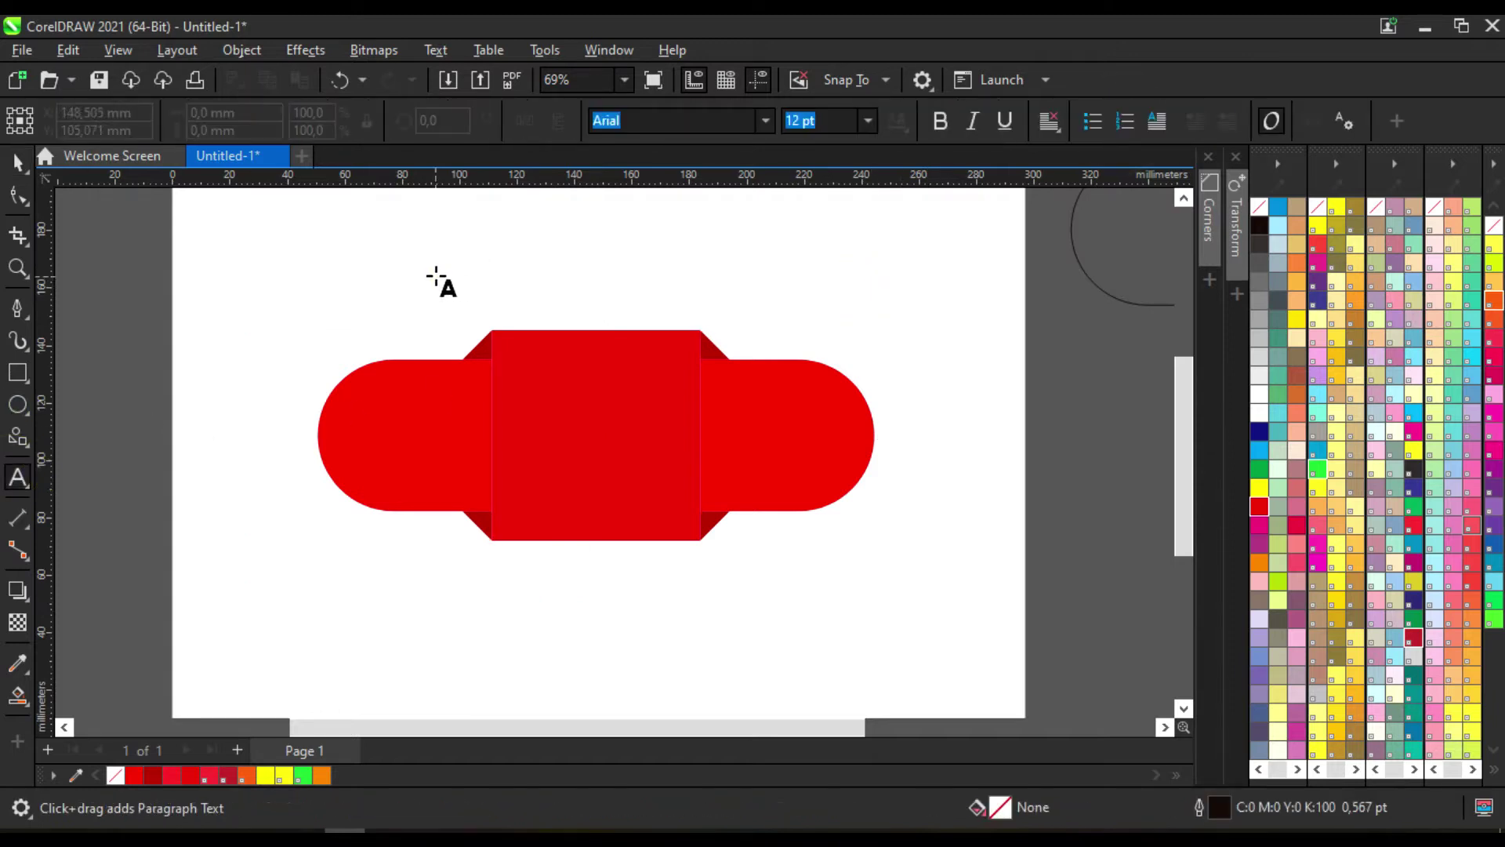
{"action": "type", "text": "BIG"}
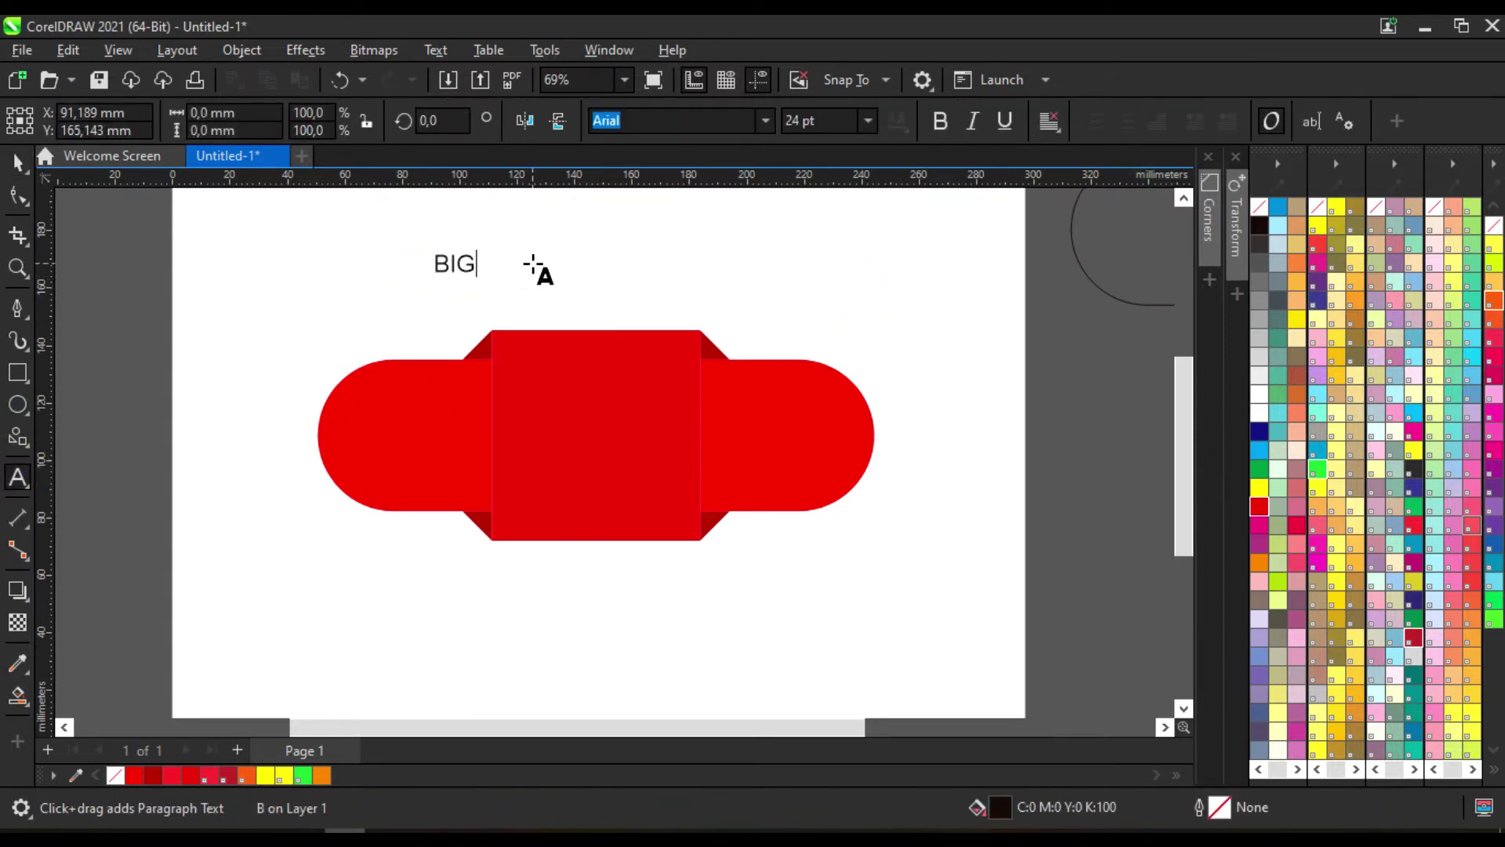
{"action": "key", "text": "Return"}
{"action": "type", "text": "SALE"}
Add a separate two-line text "FREE ONGKIR" above the right part of the banner
{"action": "left_click", "coordinate": [680, 240]}
{"action": "type", "text": "FRE"}
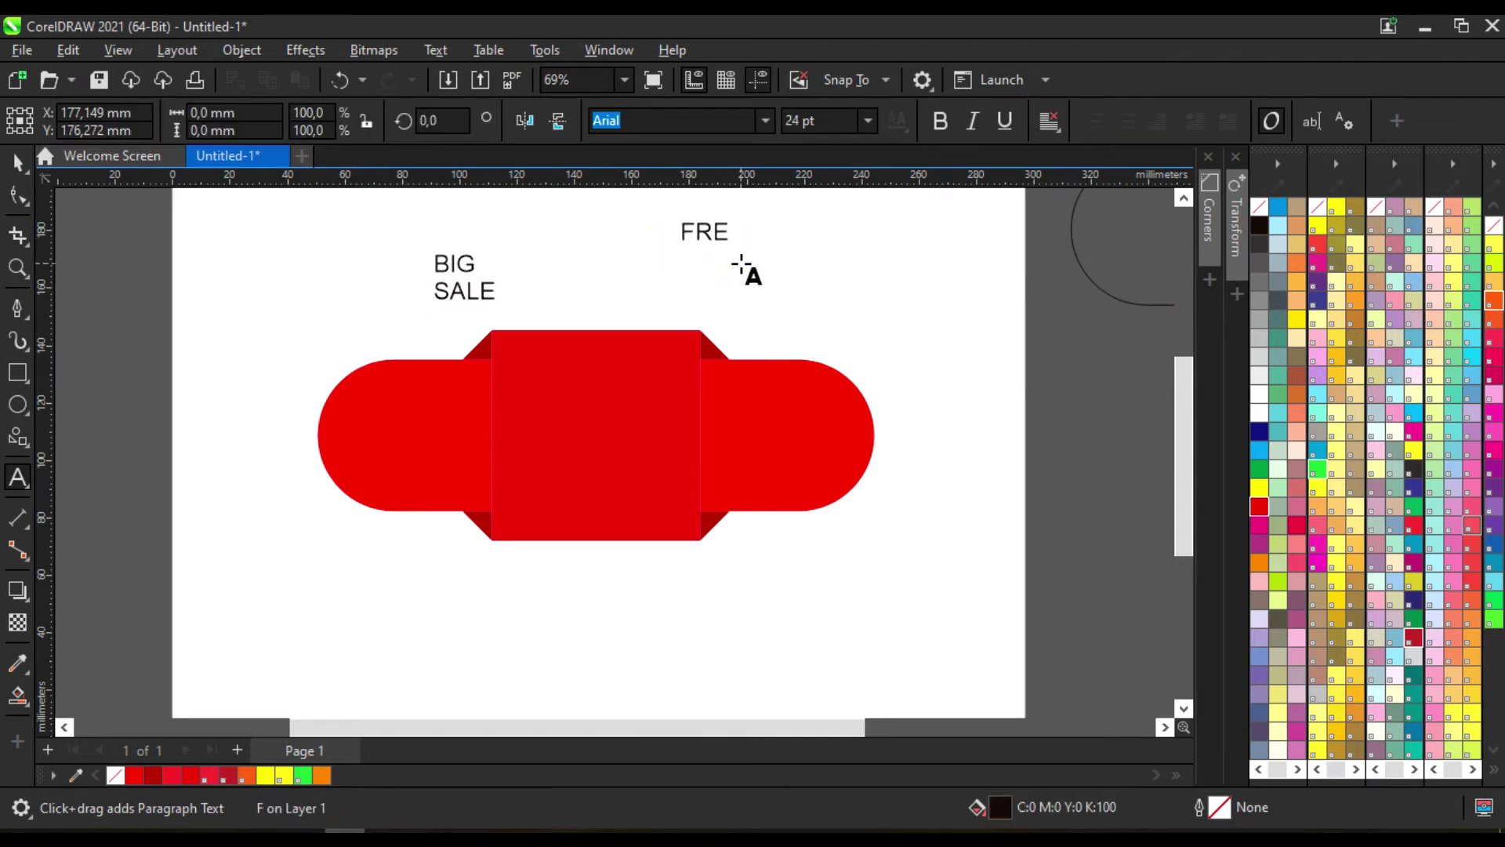
{"action": "type", "text": "E ONGKI"}
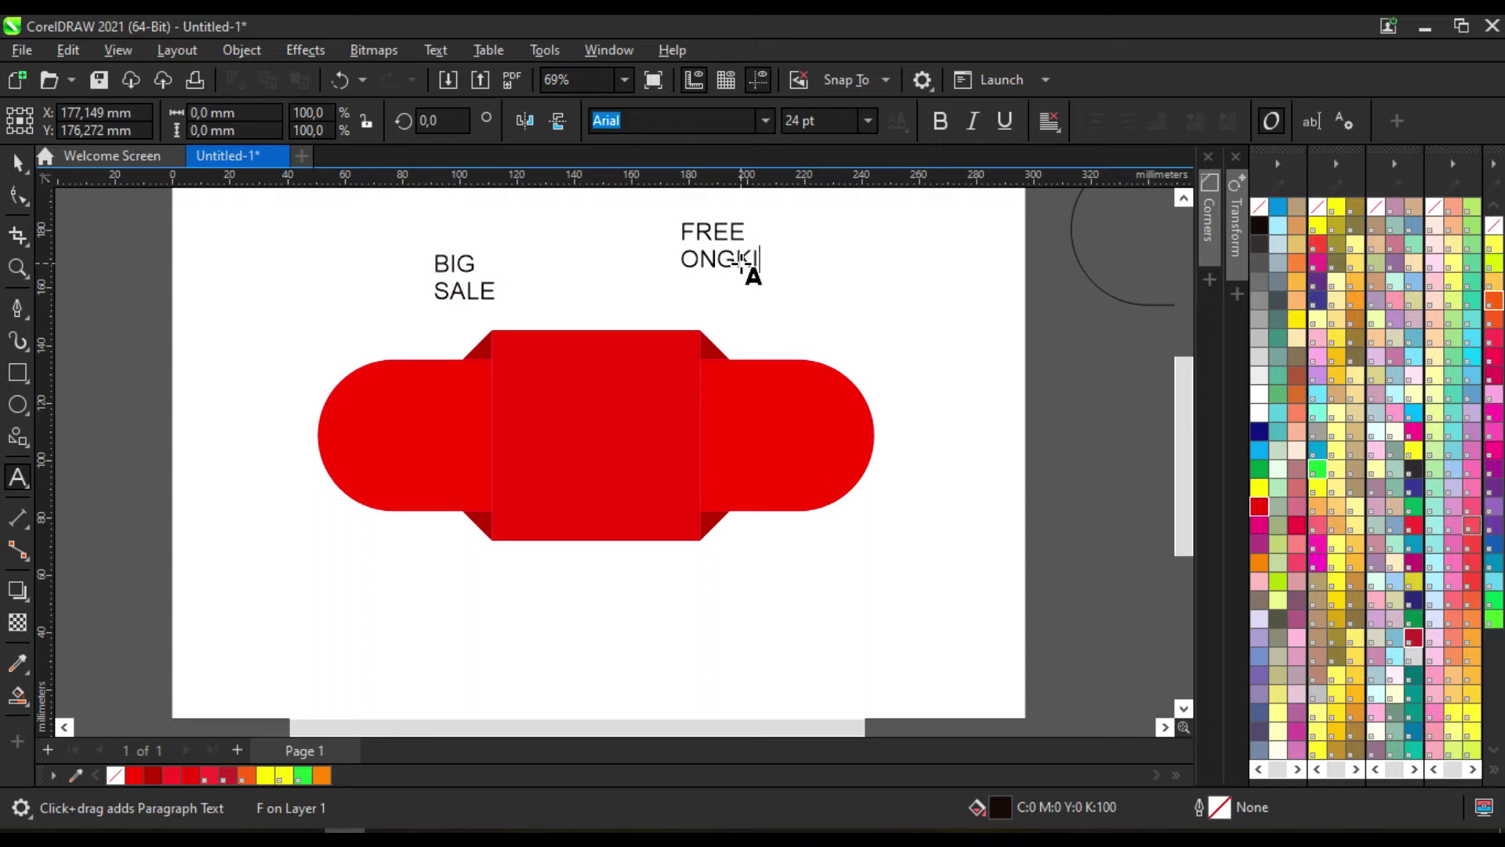
{"action": "type", "text": "R"}
Add a two-line text "DISKON 50 %" above the banner's central panel and clear the selection
{"action": "left_click", "coordinate": [671, 325]}
{"action": "type", "text": "DISKON"}
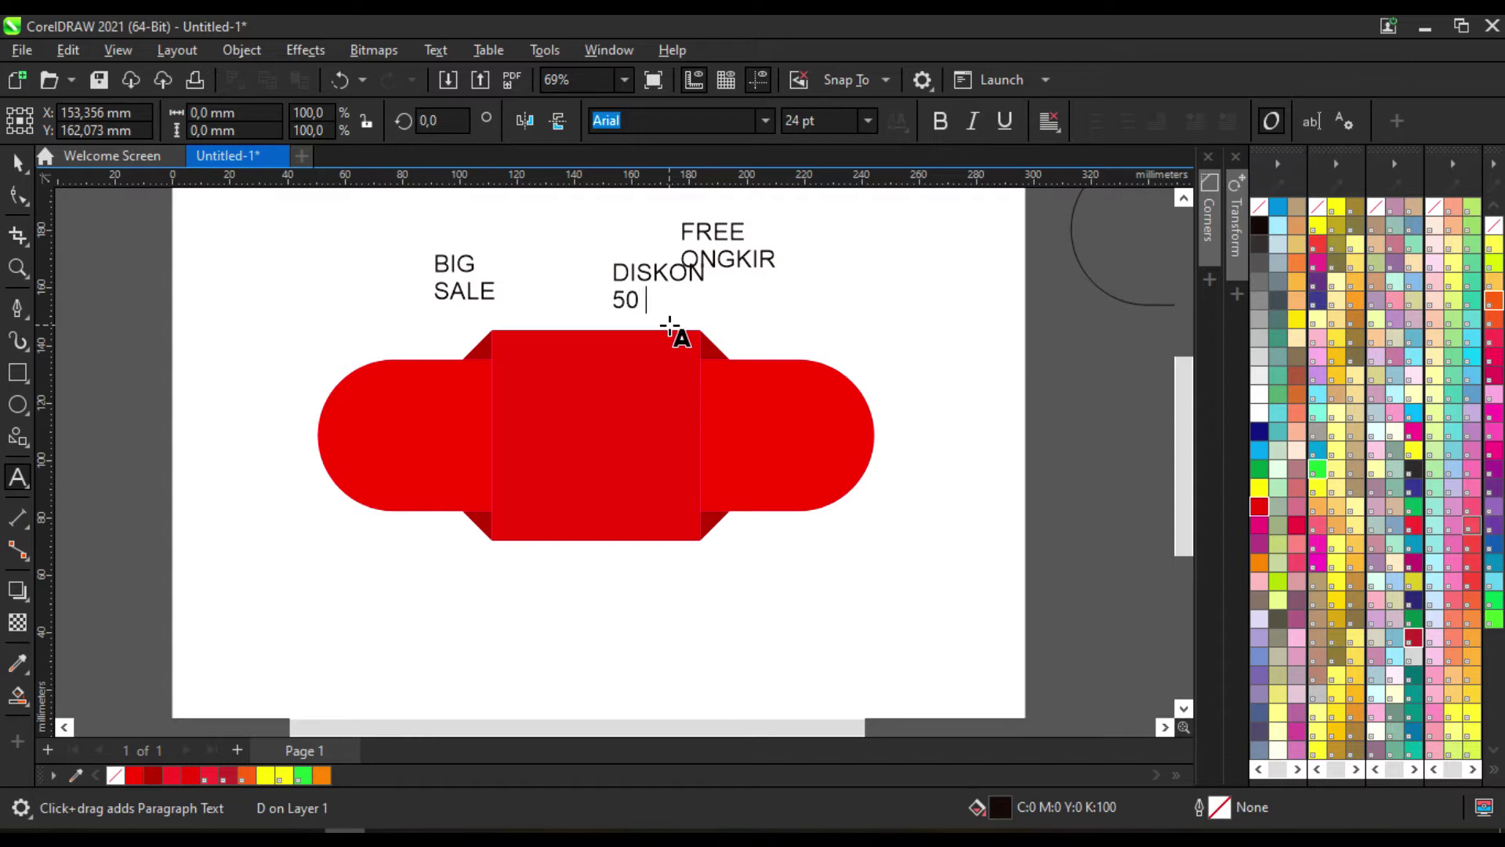
{"action": "type", "text": "%"}
{"action": "left_click", "coordinate": [17, 163]}
{"action": "scroll", "coordinate": [610, 398], "scroll_direction": "down", "scroll_amount": 1}
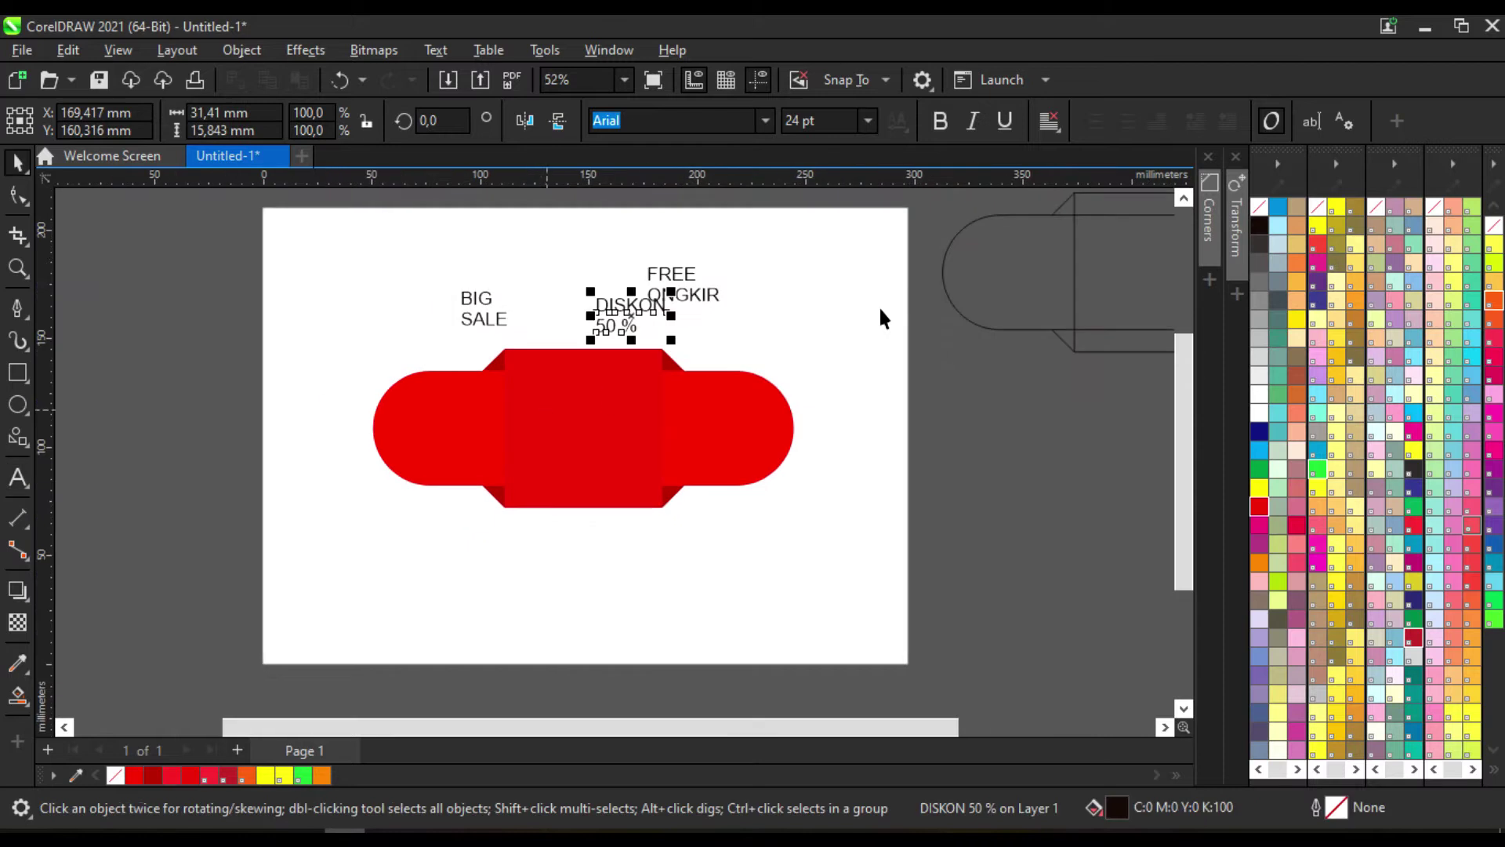
{"action": "left_click", "coordinate": [857, 279]}
Set all three text objects above the banner to Arial (Bold)
{"action": "left_click_drag", "start_coordinate": [393, 239], "coordinate": [786, 337]}
{"action": "scroll", "coordinate": [785, 337], "scroll_direction": "up", "scroll_amount": 1}
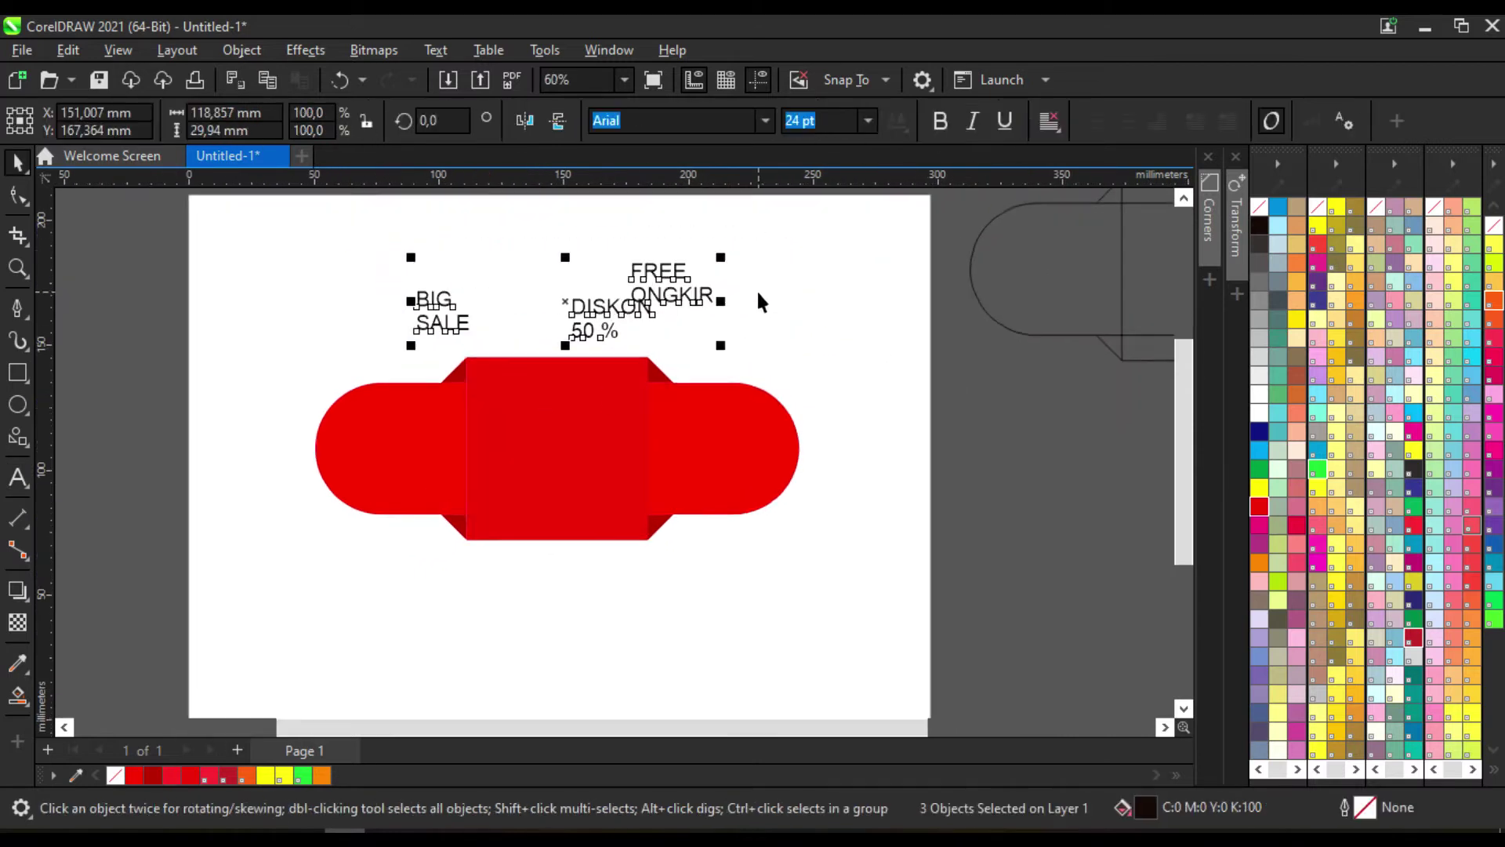
{"action": "left_click", "coordinate": [764, 121]}
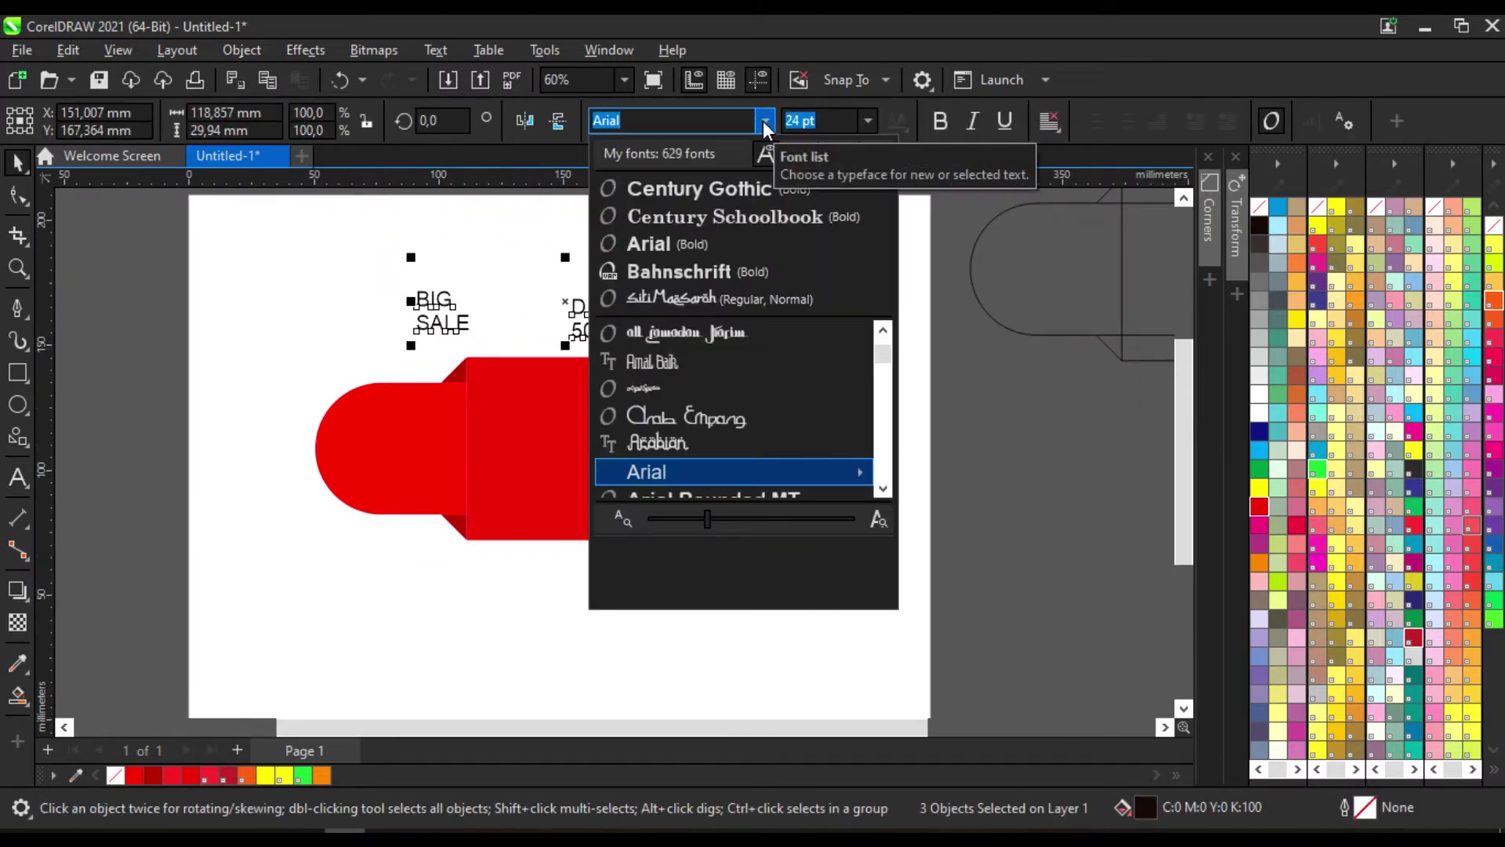
{"action": "left_click", "coordinate": [704, 243]}
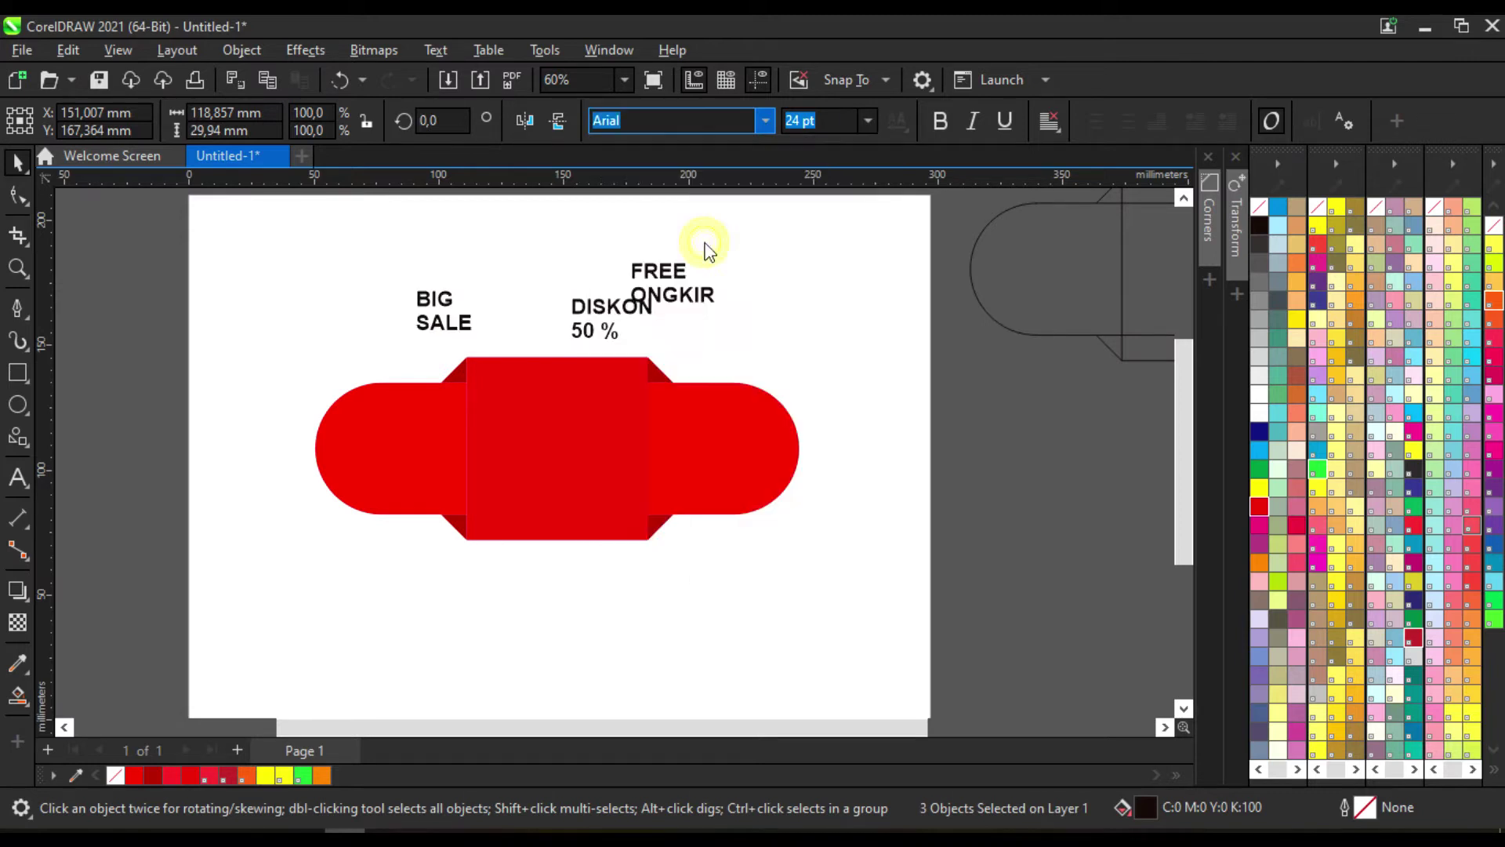
{"action": "left_click", "coordinate": [792, 294]}
Move the FREE ONGKIR text onto the banner's right rounded end
{"action": "left_click_drag", "start_coordinate": [703, 296], "coordinate": [745, 447]}
{"action": "scroll", "coordinate": [756, 368], "scroll_direction": "up", "scroll_amount": 2}
{"action": "scroll", "coordinate": [758, 363], "scroll_direction": "up", "scroll_amount": 1}
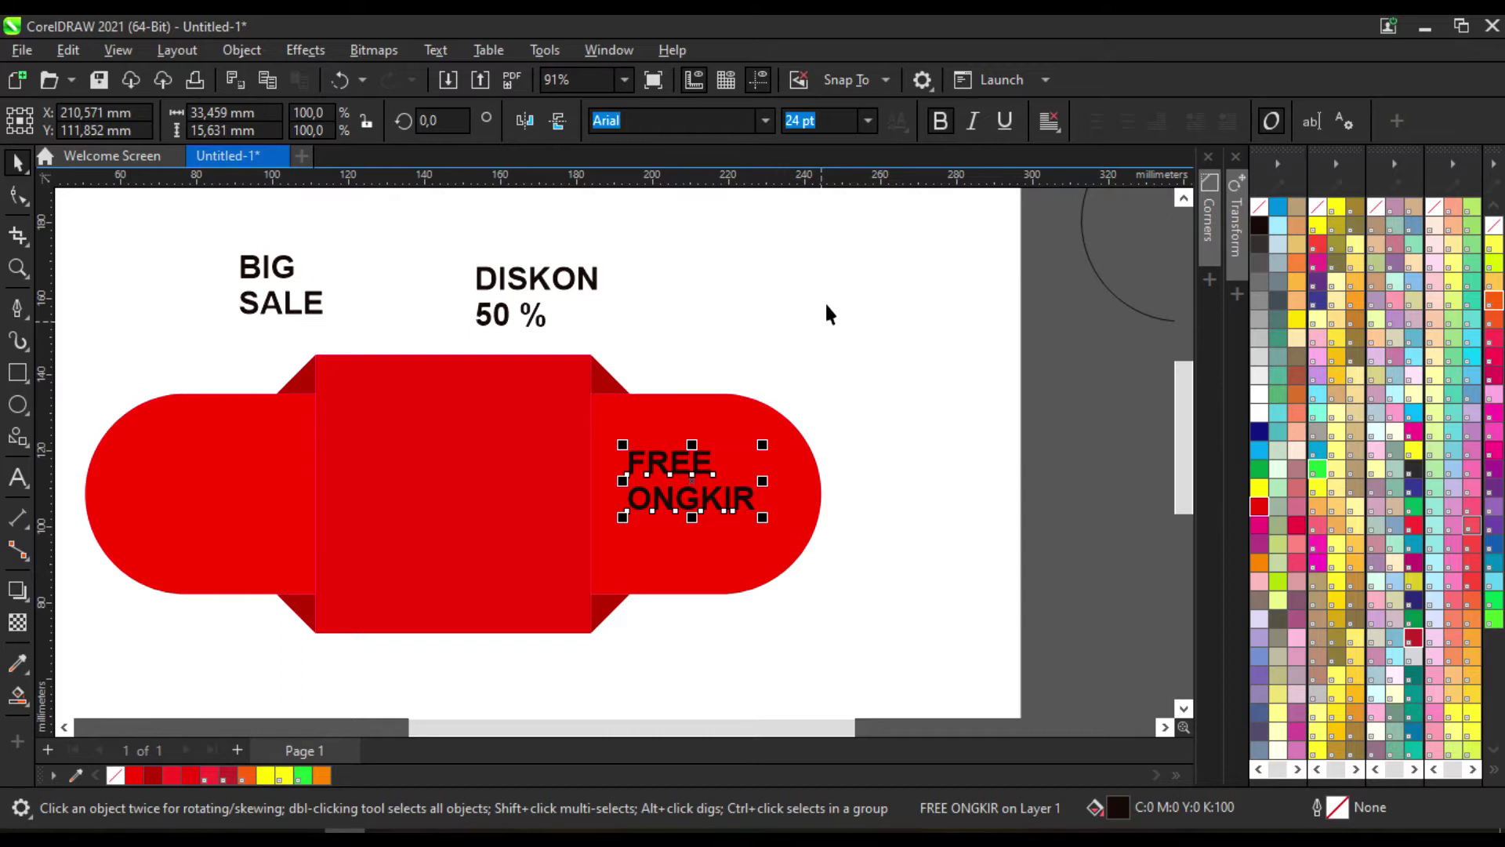
Change the FREE ONGKIR text's font to Arial Black
{"action": "left_click", "coordinate": [765, 120]}
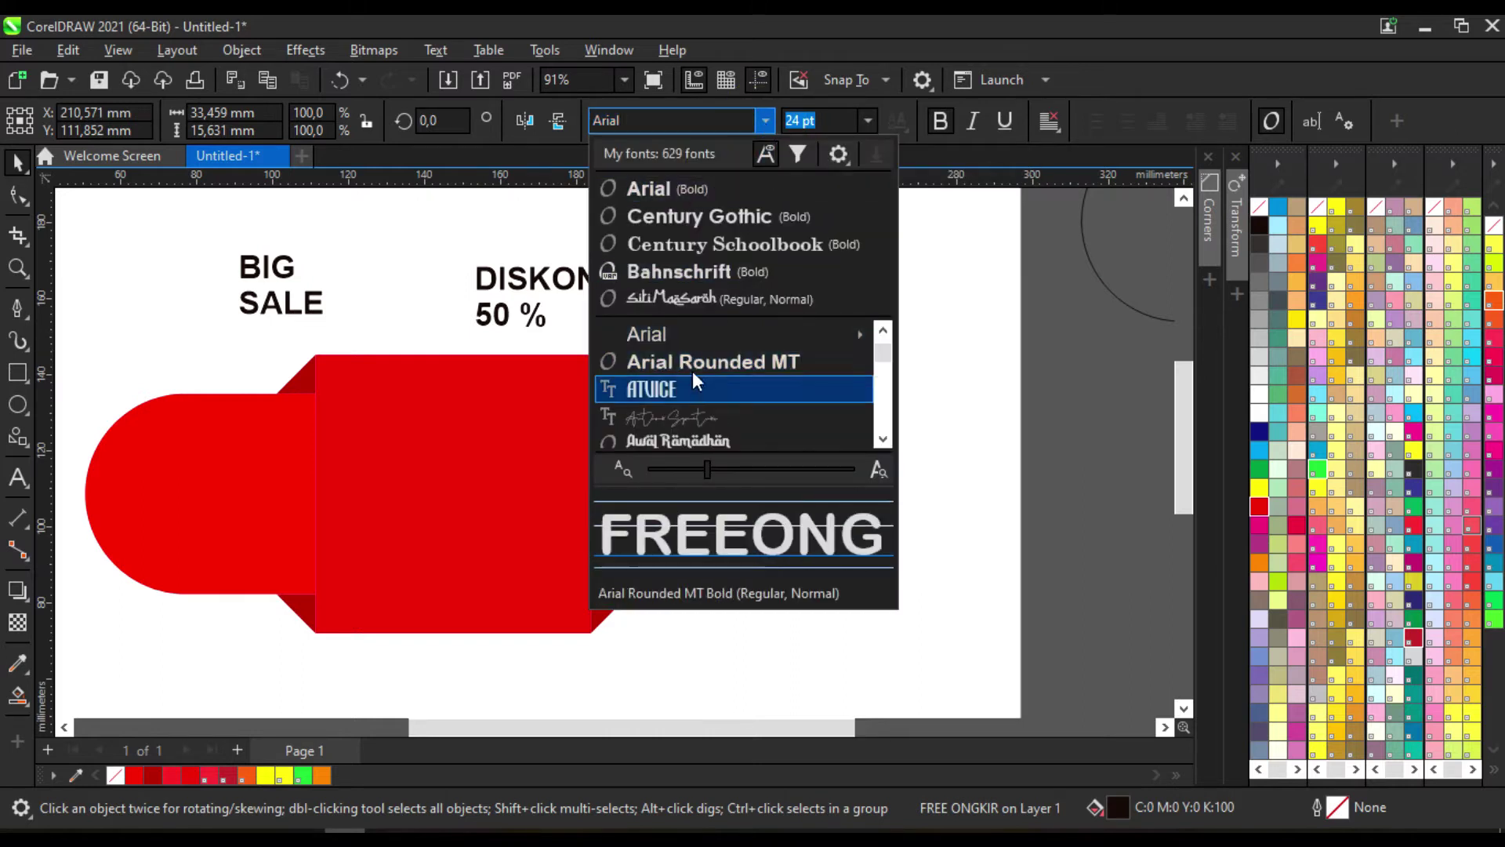
{"action": "left_click", "coordinate": [1001, 308]}
{"action": "scroll", "coordinate": [829, 486], "scroll_direction": "up", "scroll_amount": 1}
{"action": "left_click", "coordinate": [765, 120]}
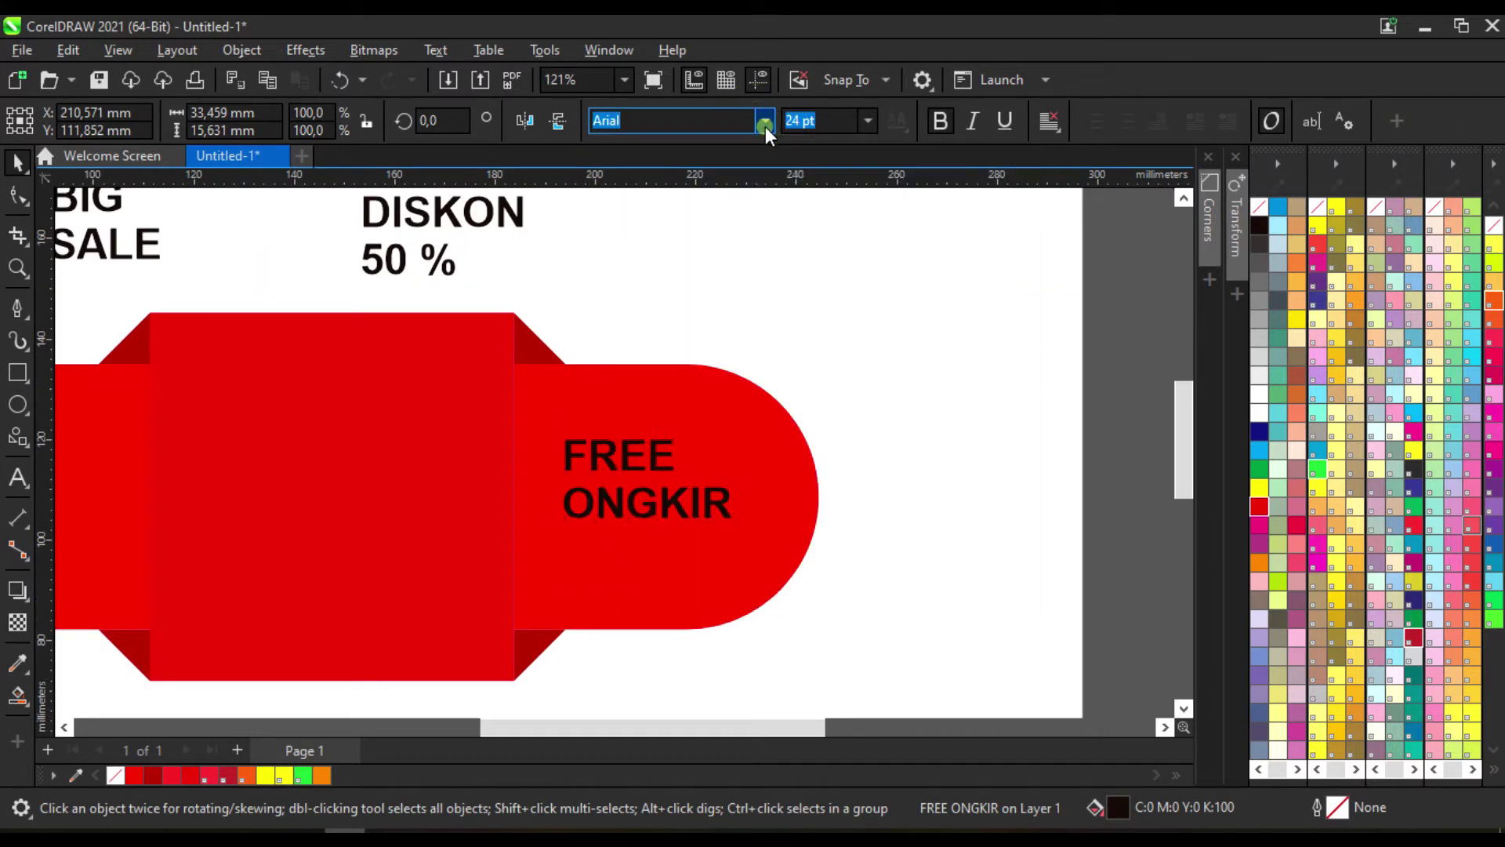
{"action": "left_click", "coordinate": [993, 374]}
{"action": "scroll", "coordinate": [992, 374], "scroll_direction": "up", "scroll_amount": 1}
{"action": "left_click", "coordinate": [765, 120]}
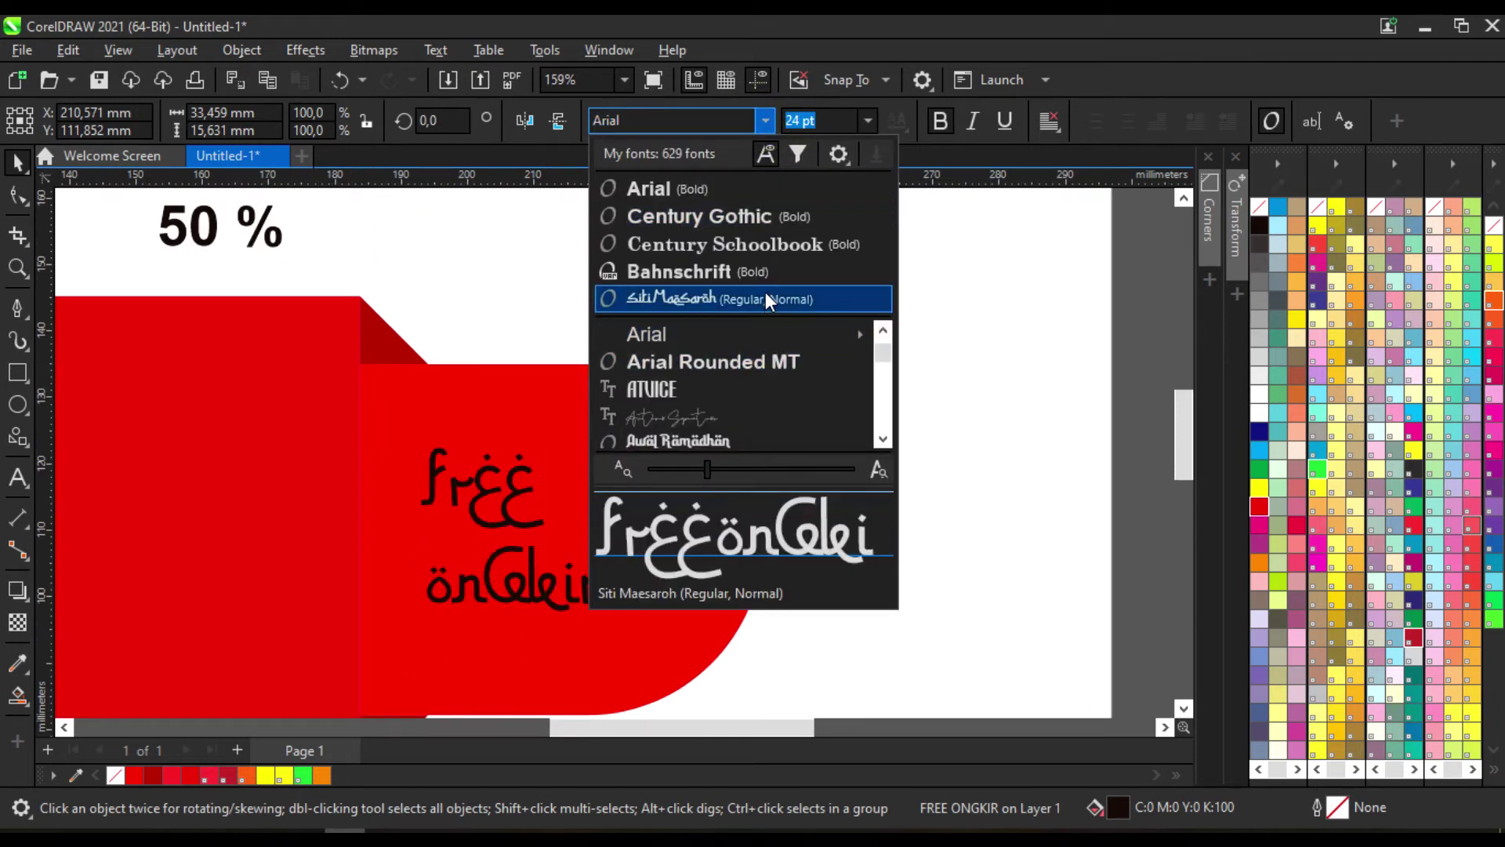
{"action": "mouse_move", "coordinate": [694, 330]}
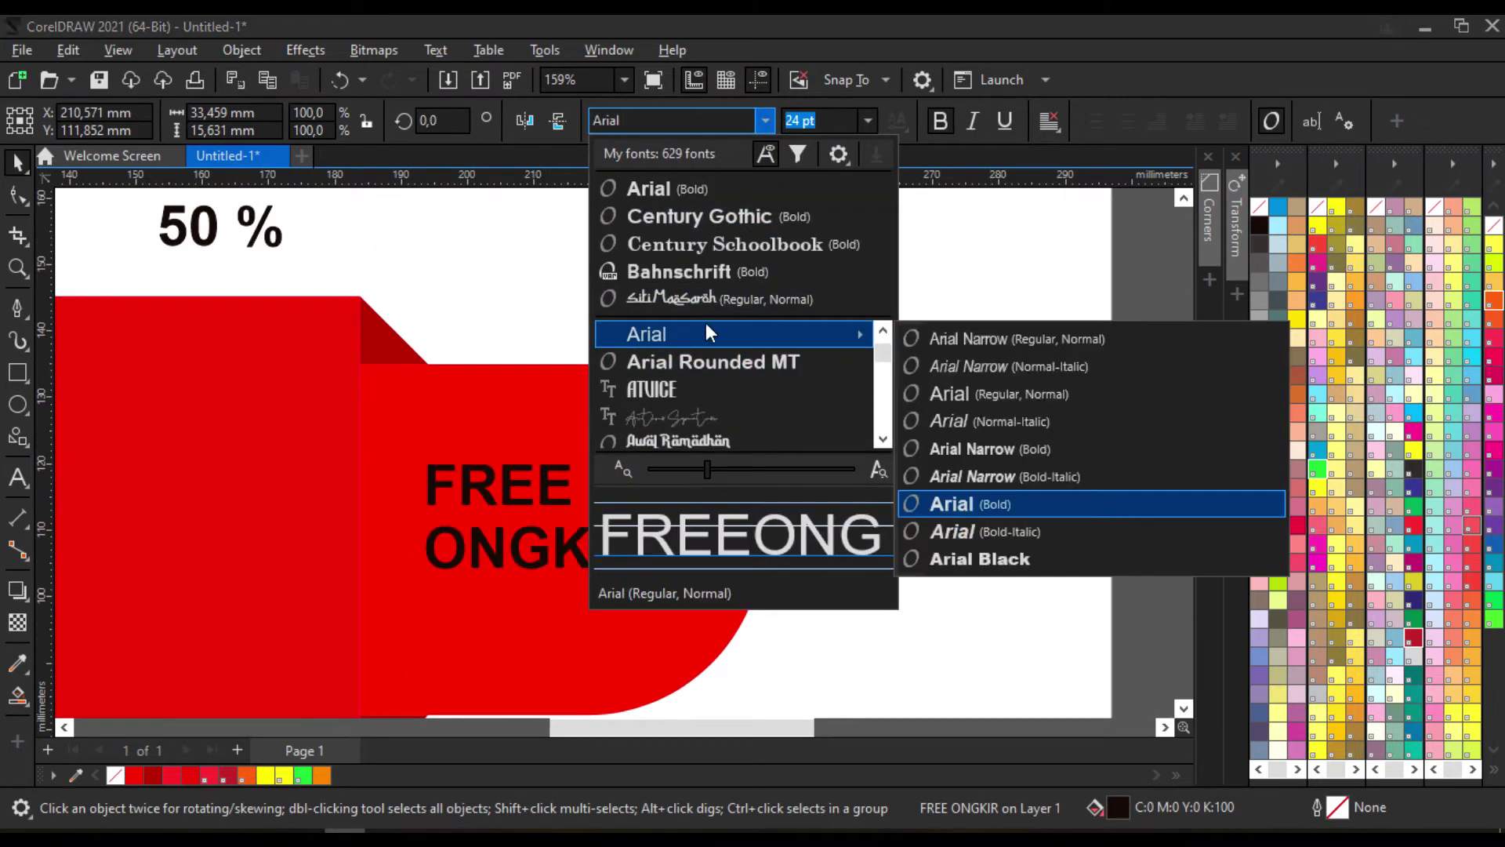
{"action": "left_click", "coordinate": [991, 554]}
{"action": "scroll", "coordinate": [876, 405], "scroll_direction": "down", "scroll_amount": 1}
{"action": "scroll", "coordinate": [876, 406], "scroll_direction": "down", "scroll_amount": 1}
Fill the FREE ONGKIR text with white and clear the selection
{"action": "left_click", "coordinate": [1256, 413]}
{"action": "left_click", "coordinate": [923, 392]}
{"action": "scroll", "coordinate": [924, 392], "scroll_direction": "down", "scroll_amount": 1}
{"action": "scroll", "coordinate": [706, 445], "scroll_direction": "up", "scroll_amount": 2}
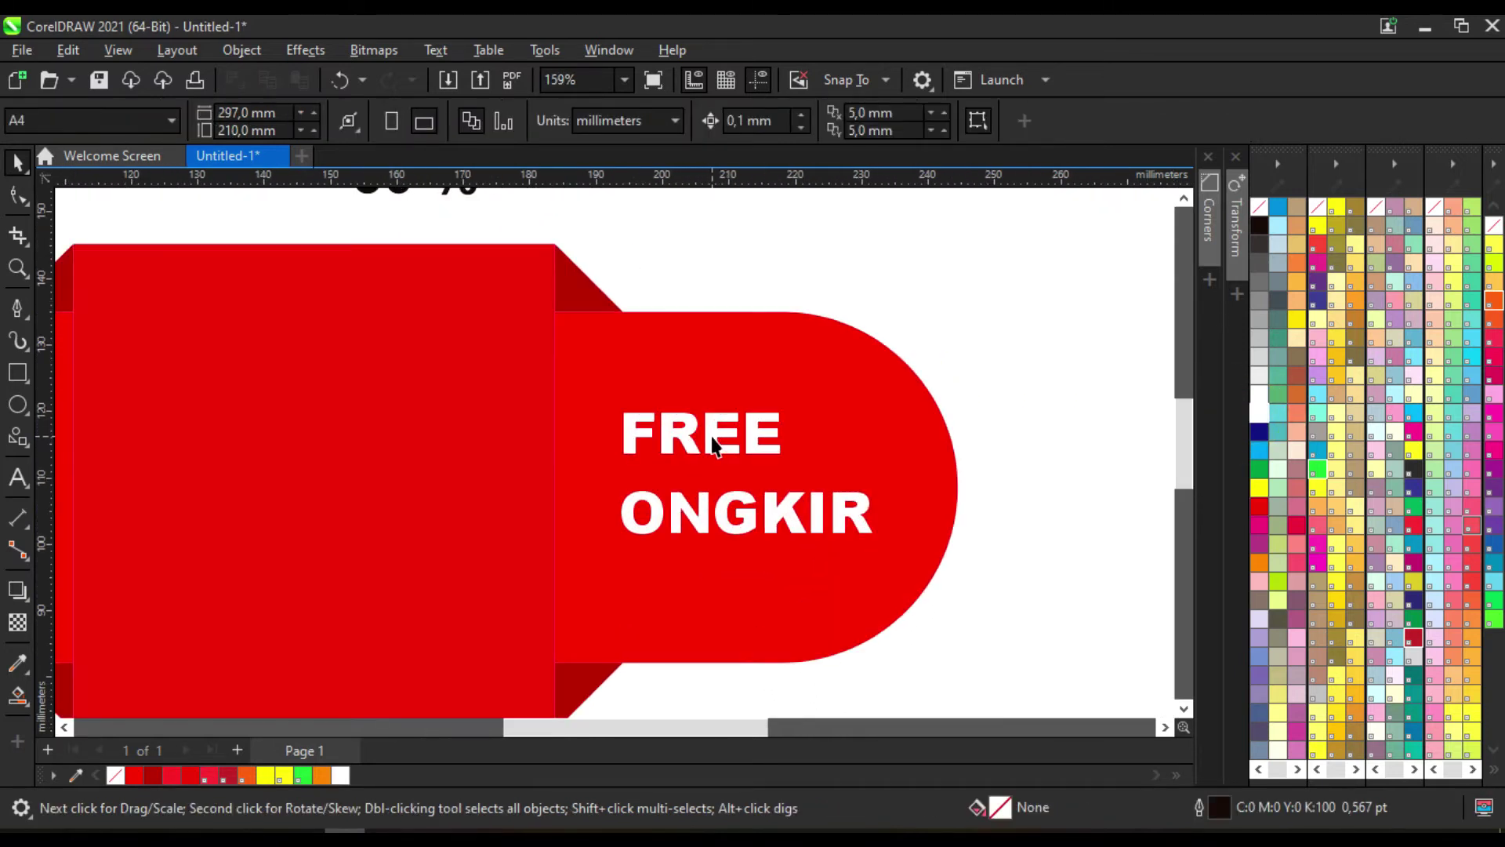
Enlarge the FREE ONGKIR text to about 32.2 pt and centre-align its two lines
{"action": "left_click", "coordinate": [717, 434]}
{"action": "left_click_drag", "start_coordinate": [843, 514], "coordinate": [873, 533]}
{"action": "left_click", "coordinate": [1059, 127]}
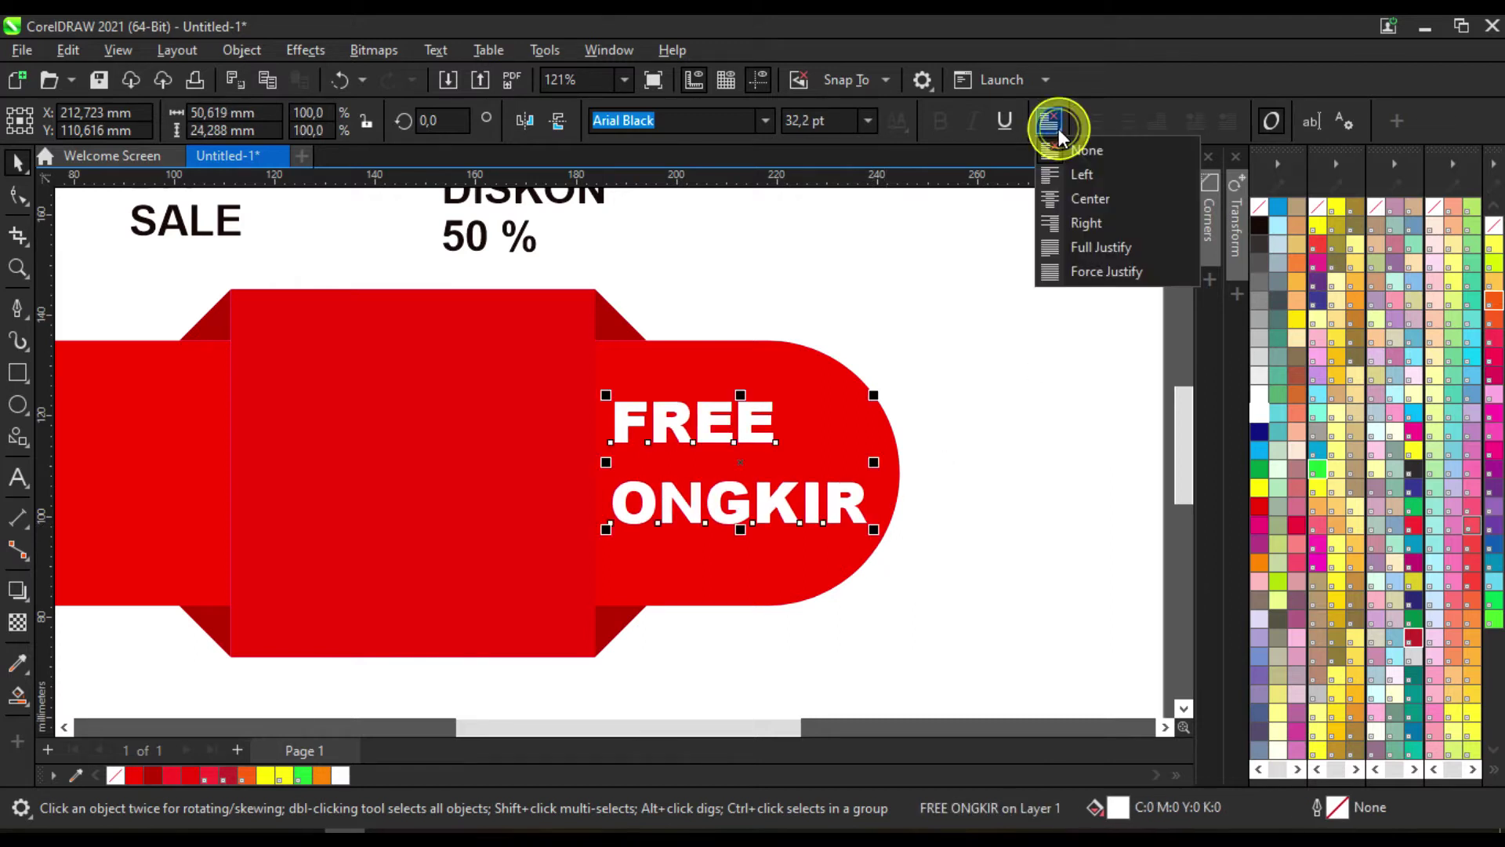
{"action": "left_click", "coordinate": [1073, 200]}
{"action": "left_click", "coordinate": [950, 383]}
{"action": "scroll", "coordinate": [941, 386], "scroll_direction": "down", "scroll_amount": 2}
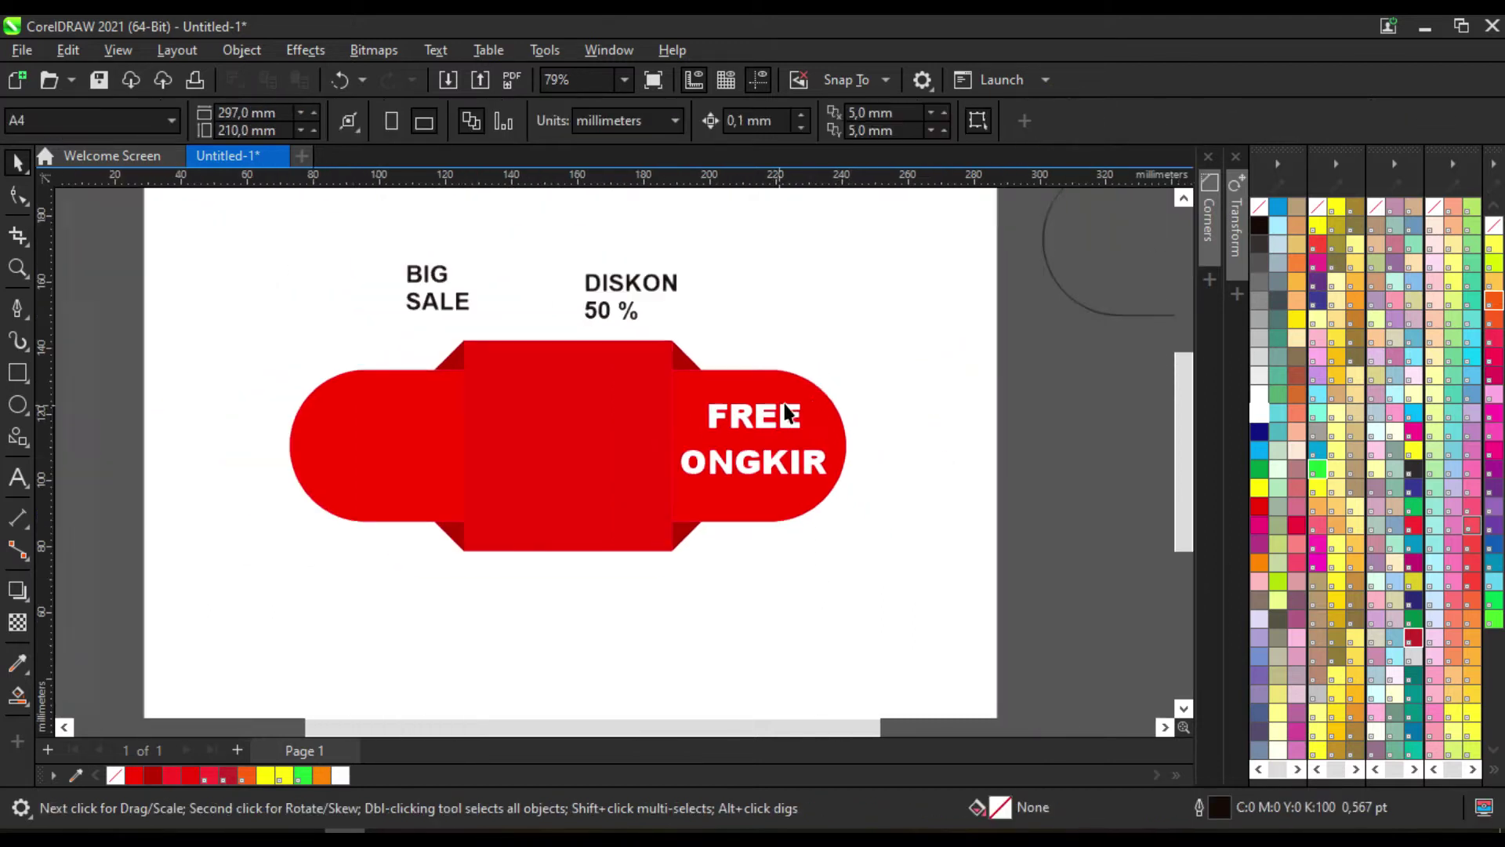
Try Century Gothic (Bold) and Century Schoolbook as the font of the FREE ONGKIR text
{"action": "left_click", "coordinate": [796, 420]}
{"action": "left_click", "coordinate": [766, 120]}
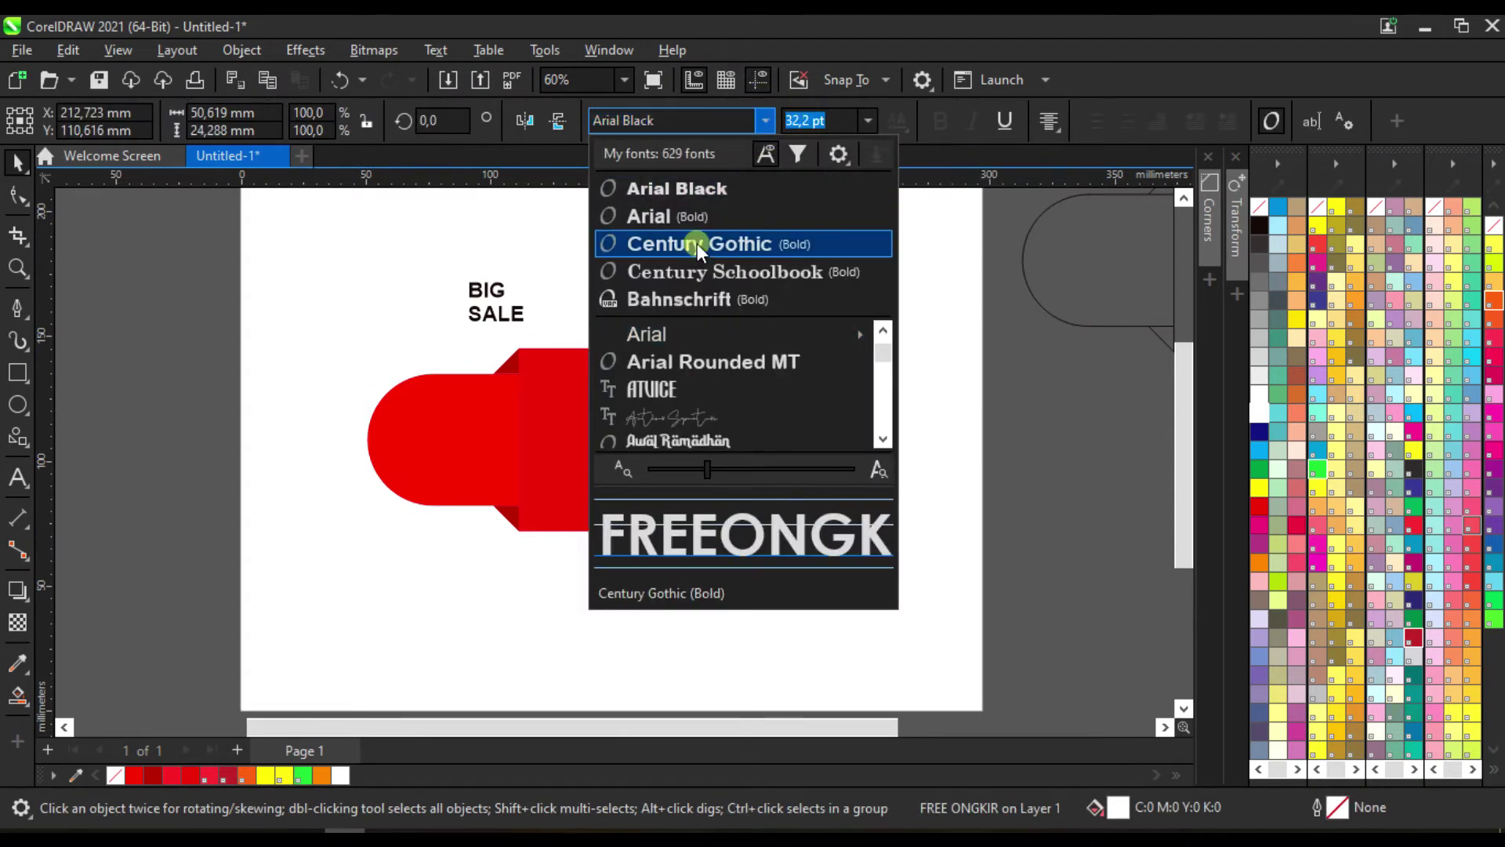
{"action": "left_click", "coordinate": [697, 243]}
{"action": "left_click", "coordinate": [766, 120]}
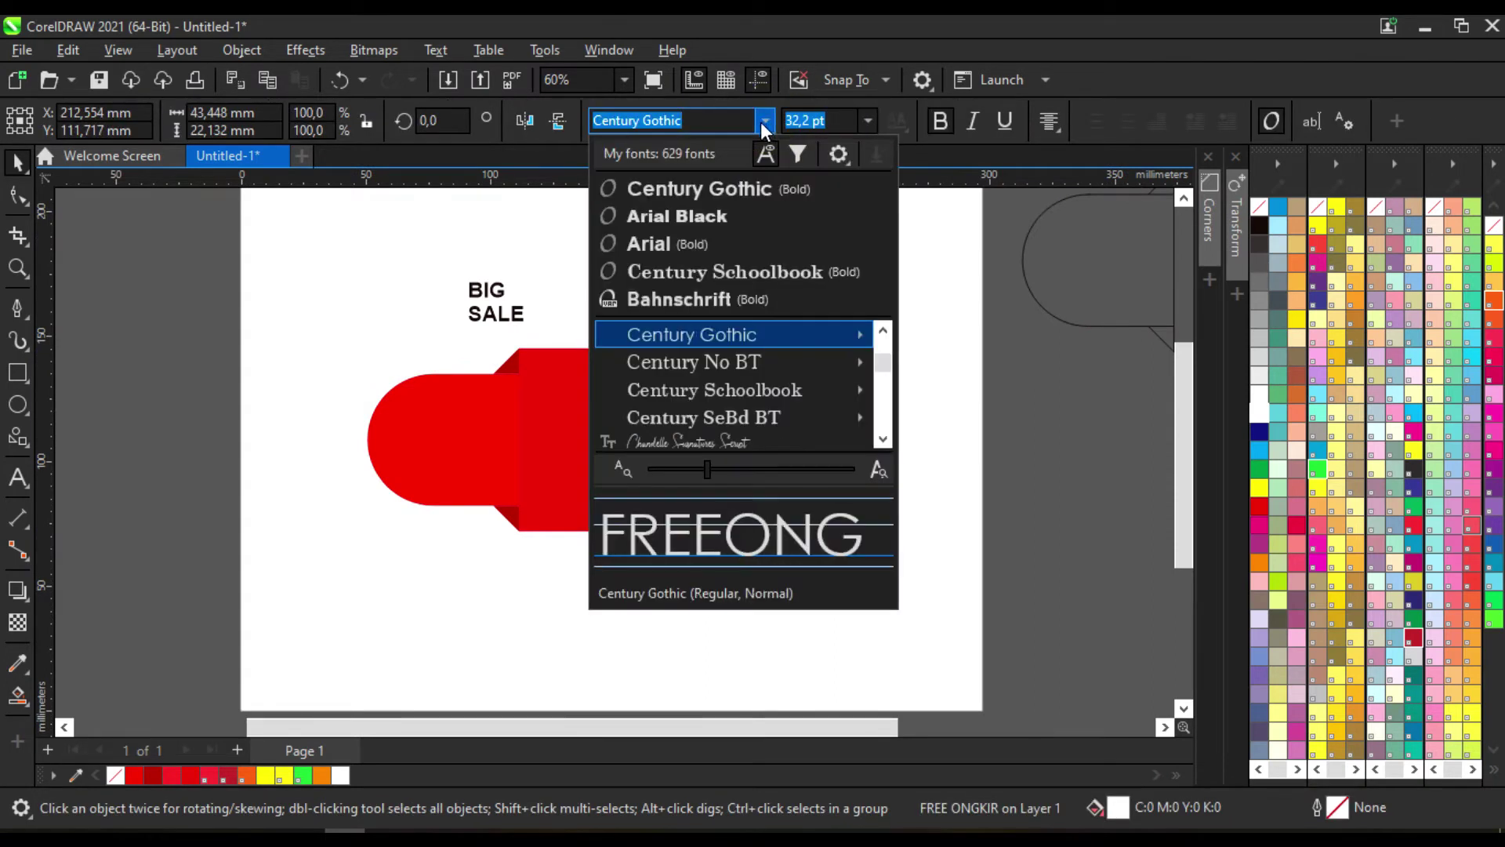
{"action": "mouse_move", "coordinate": [703, 362]}
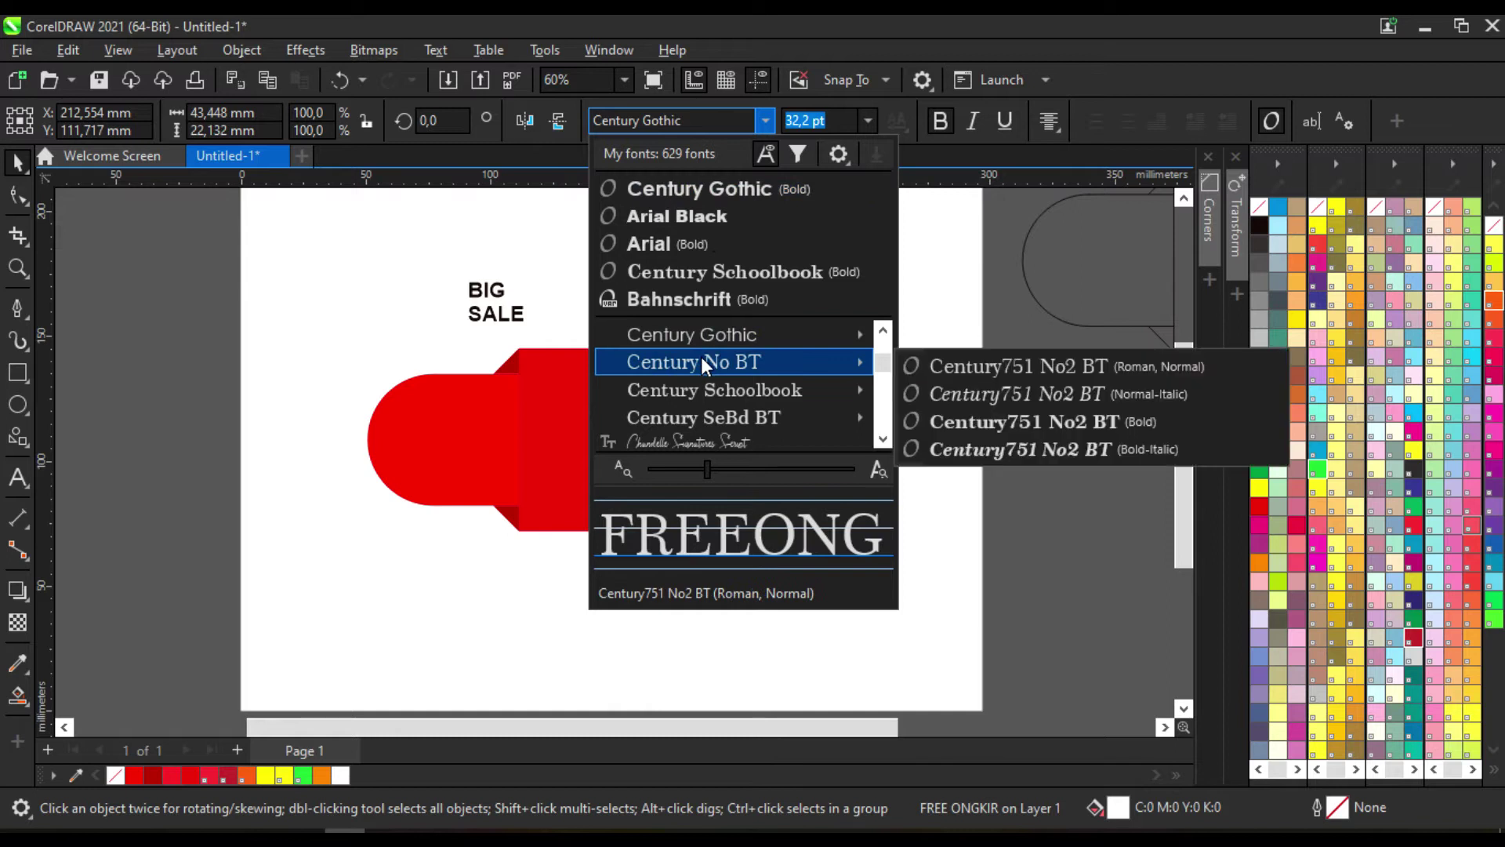
{"action": "left_click", "coordinate": [702, 387]}
{"action": "left_click", "coordinate": [900, 359]}
{"action": "scroll", "coordinate": [708, 430], "scroll_direction": "up", "scroll_amount": 2}
Set the FREE ONGKIR text's font to Arial (Bold)
{"action": "left_click", "coordinate": [674, 120]}
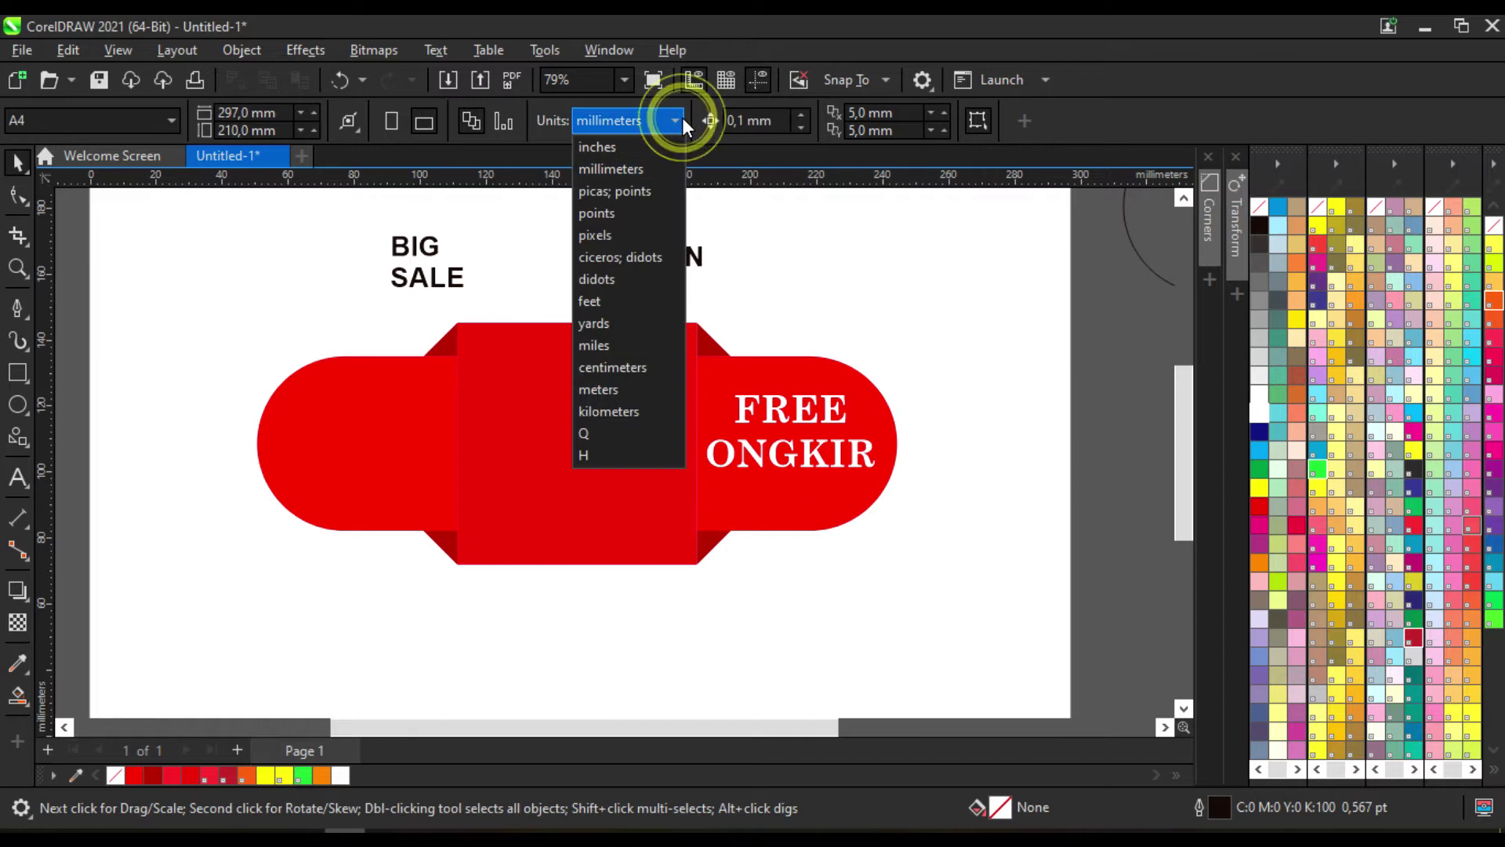
{"action": "left_click", "coordinate": [660, 115]}
{"action": "left_click", "coordinate": [828, 415]}
{"action": "left_click", "coordinate": [762, 119]}
{"action": "left_click", "coordinate": [699, 261]}
{"action": "left_click", "coordinate": [933, 329]}
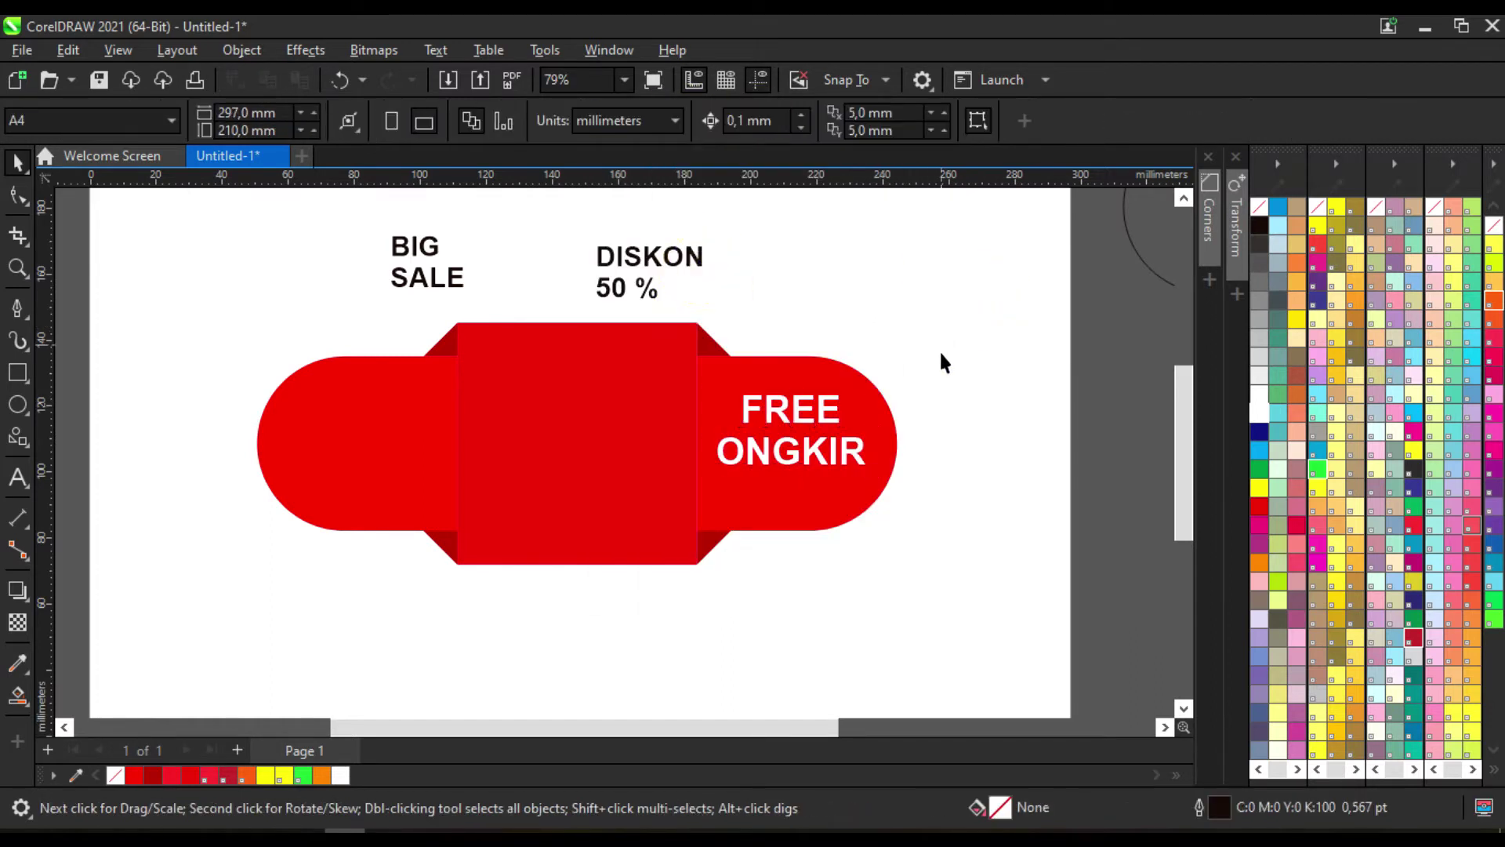
Move the BIG SALE text onto the banner's left rounded end
{"action": "scroll", "coordinate": [941, 345], "scroll_direction": "down", "scroll_amount": 2}
{"action": "left_click_drag", "start_coordinate": [594, 295], "coordinate": [562, 410]}
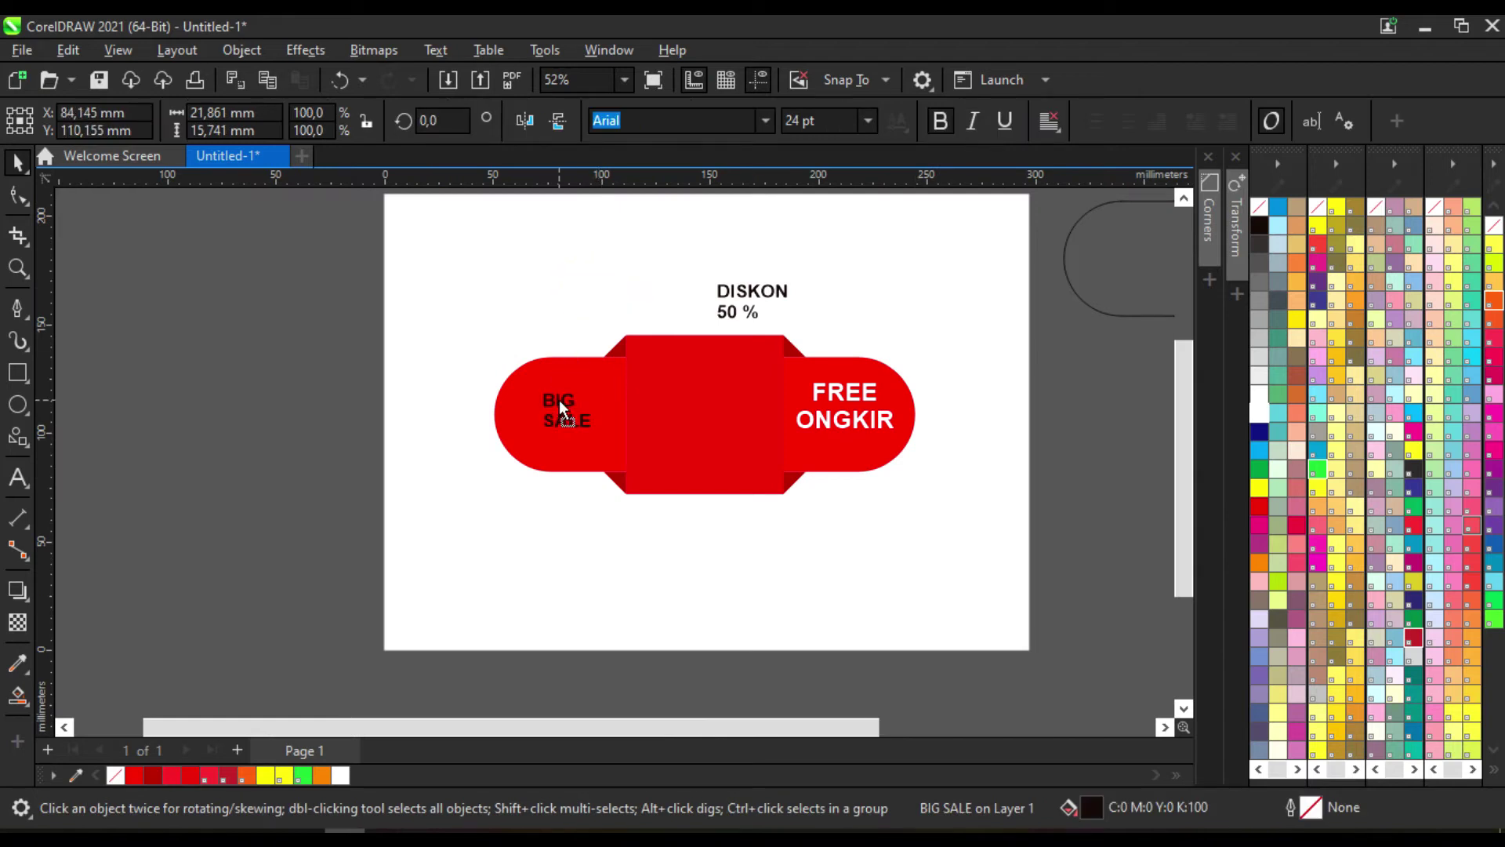
{"action": "scroll", "coordinate": [562, 410], "scroll_direction": "up", "scroll_amount": 1}
Centre-align the BIG SALE text and enlarge it to about 42.3 pt
{"action": "left_click", "coordinate": [1060, 130]}
{"action": "left_click", "coordinate": [1081, 202]}
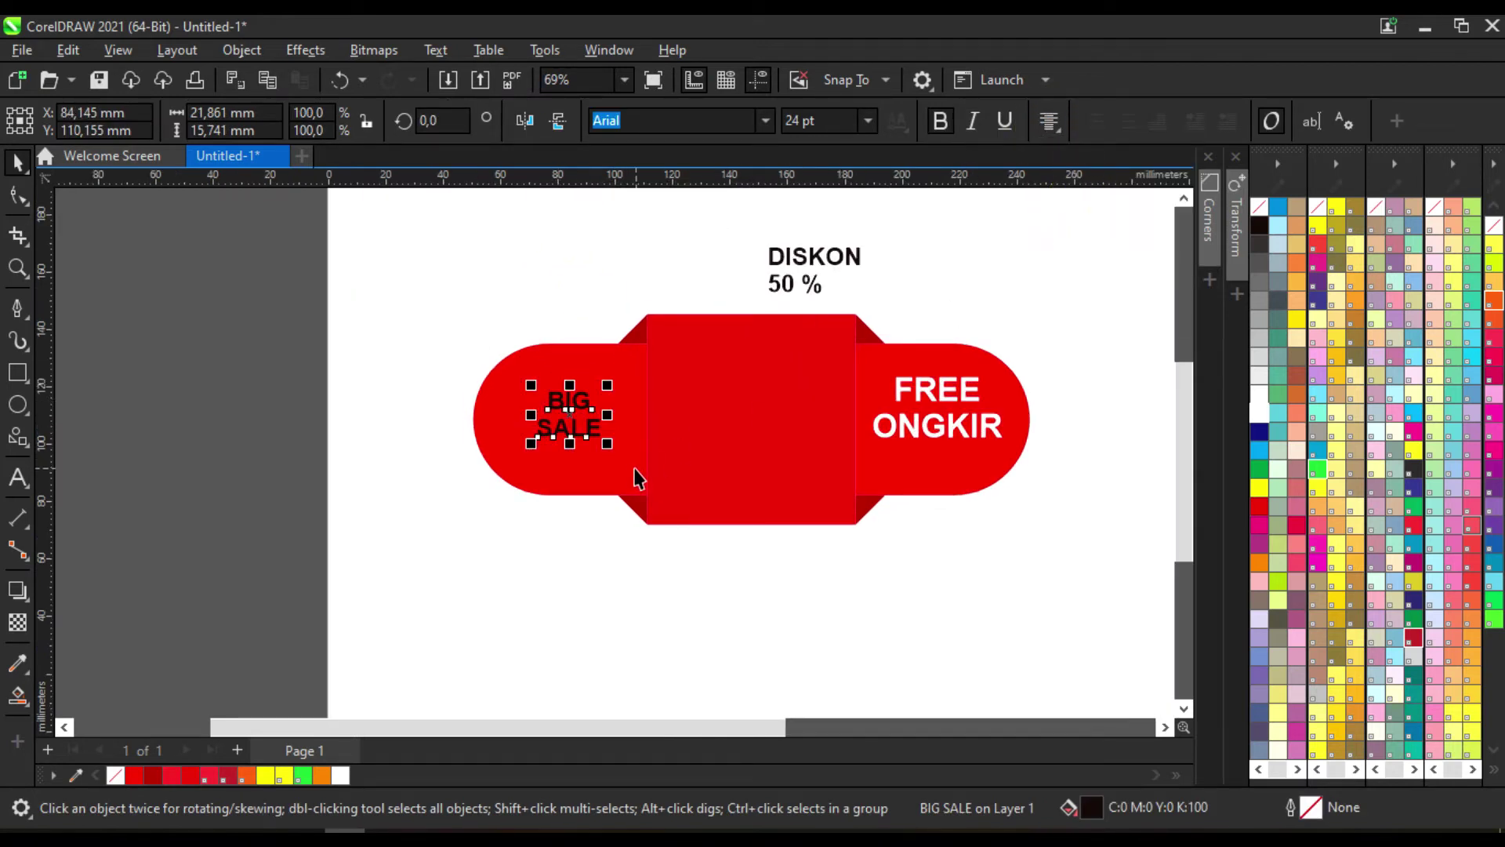
{"action": "mouse_move", "coordinate": [614, 448]}
{"action": "left_mouse_down"}
{"action": "mouse_move", "coordinate": [635, 484]}
{"action": "mouse_move", "coordinate": [632, 472]}
{"action": "left_mouse_up"}
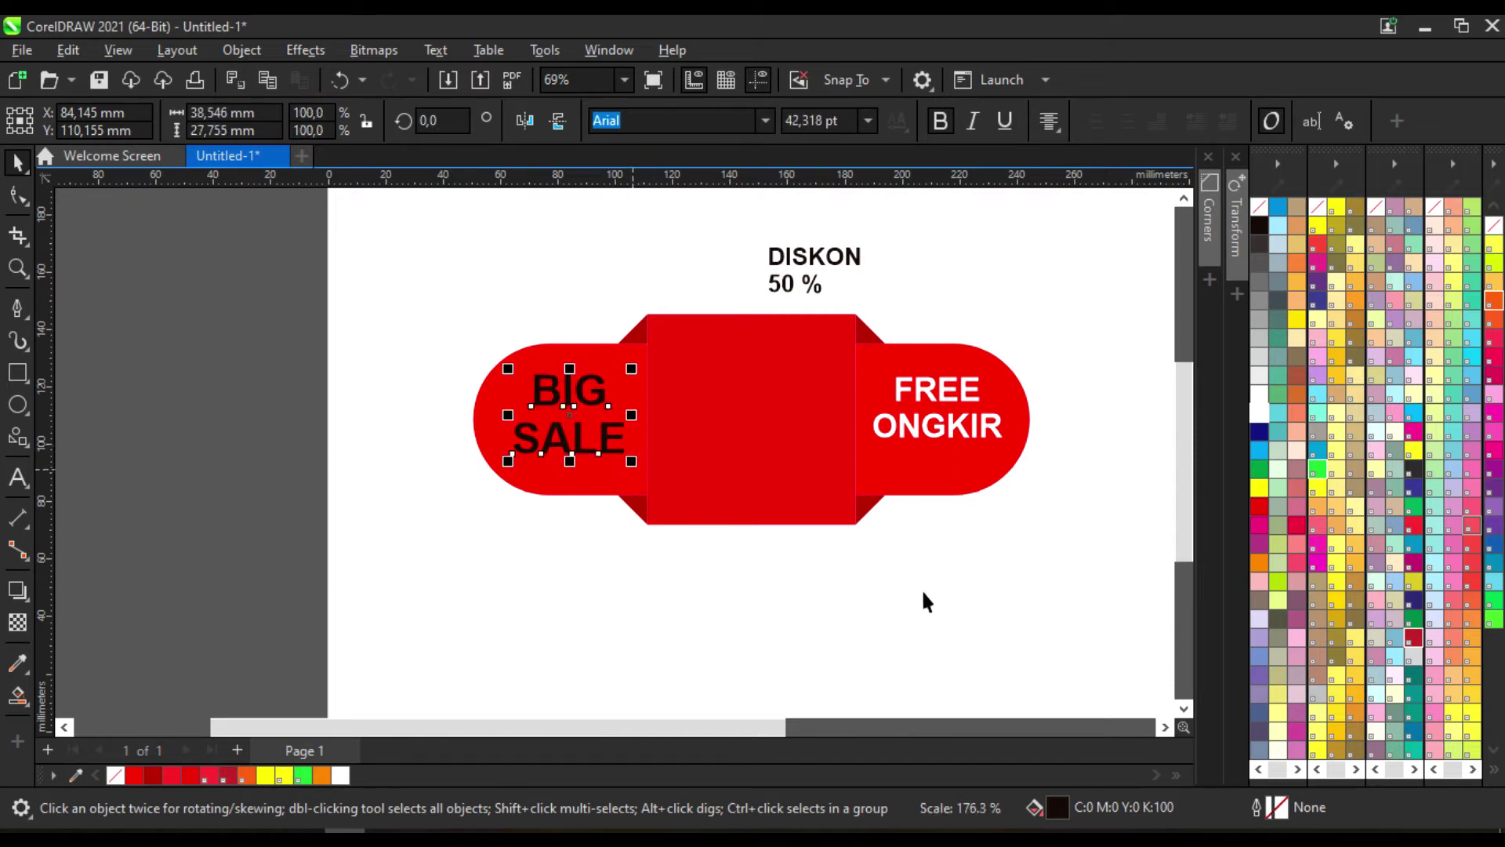
Fill the BIG SALE text on the banner's left rounded end with white
{"action": "left_click", "coordinate": [1260, 394]}
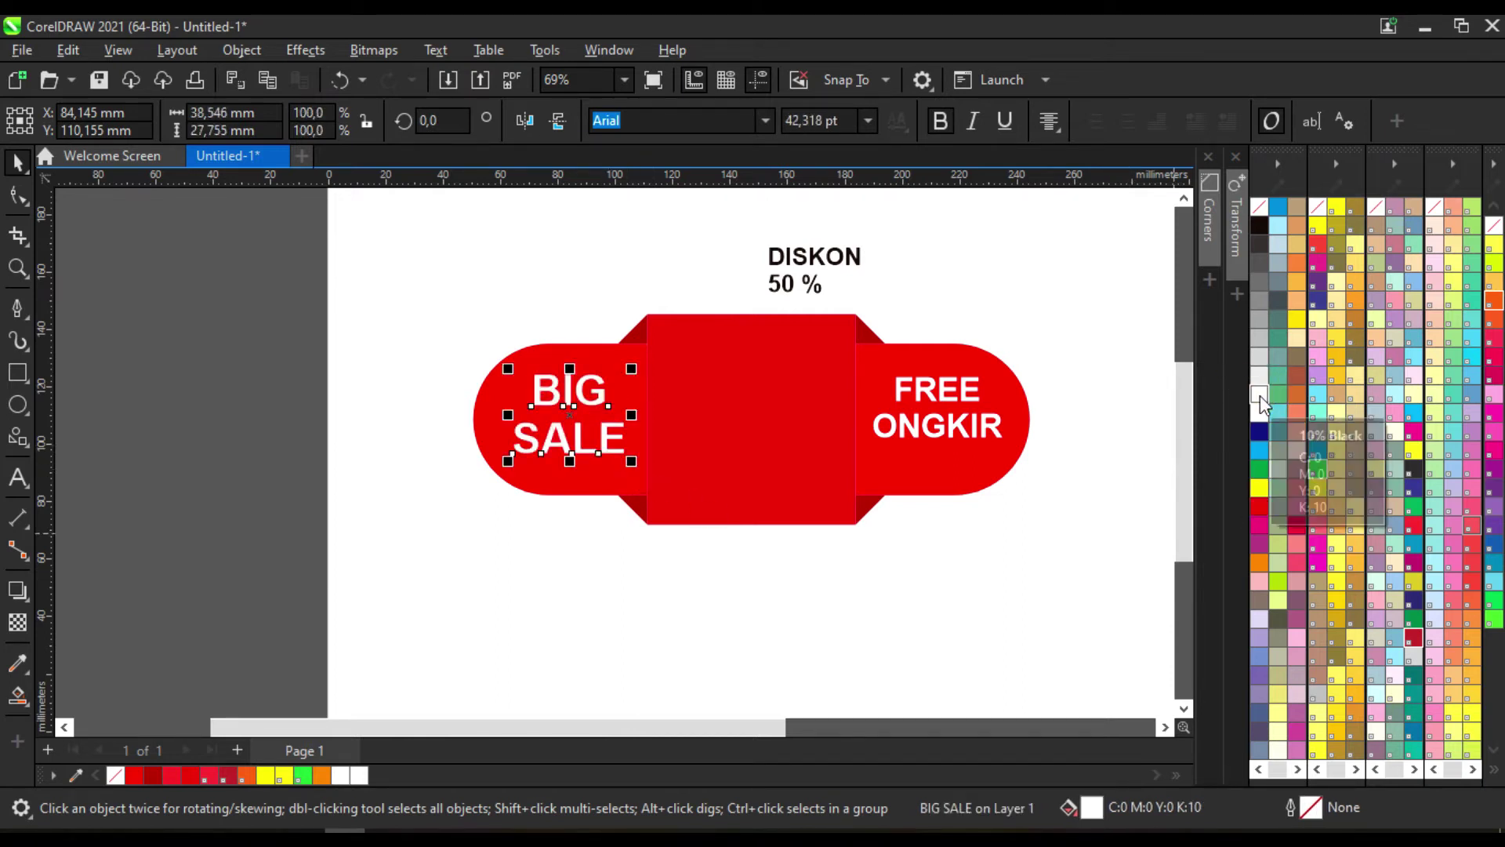
{"action": "left_click", "coordinate": [1087, 403]}
{"action": "left_click", "coordinate": [951, 426]}
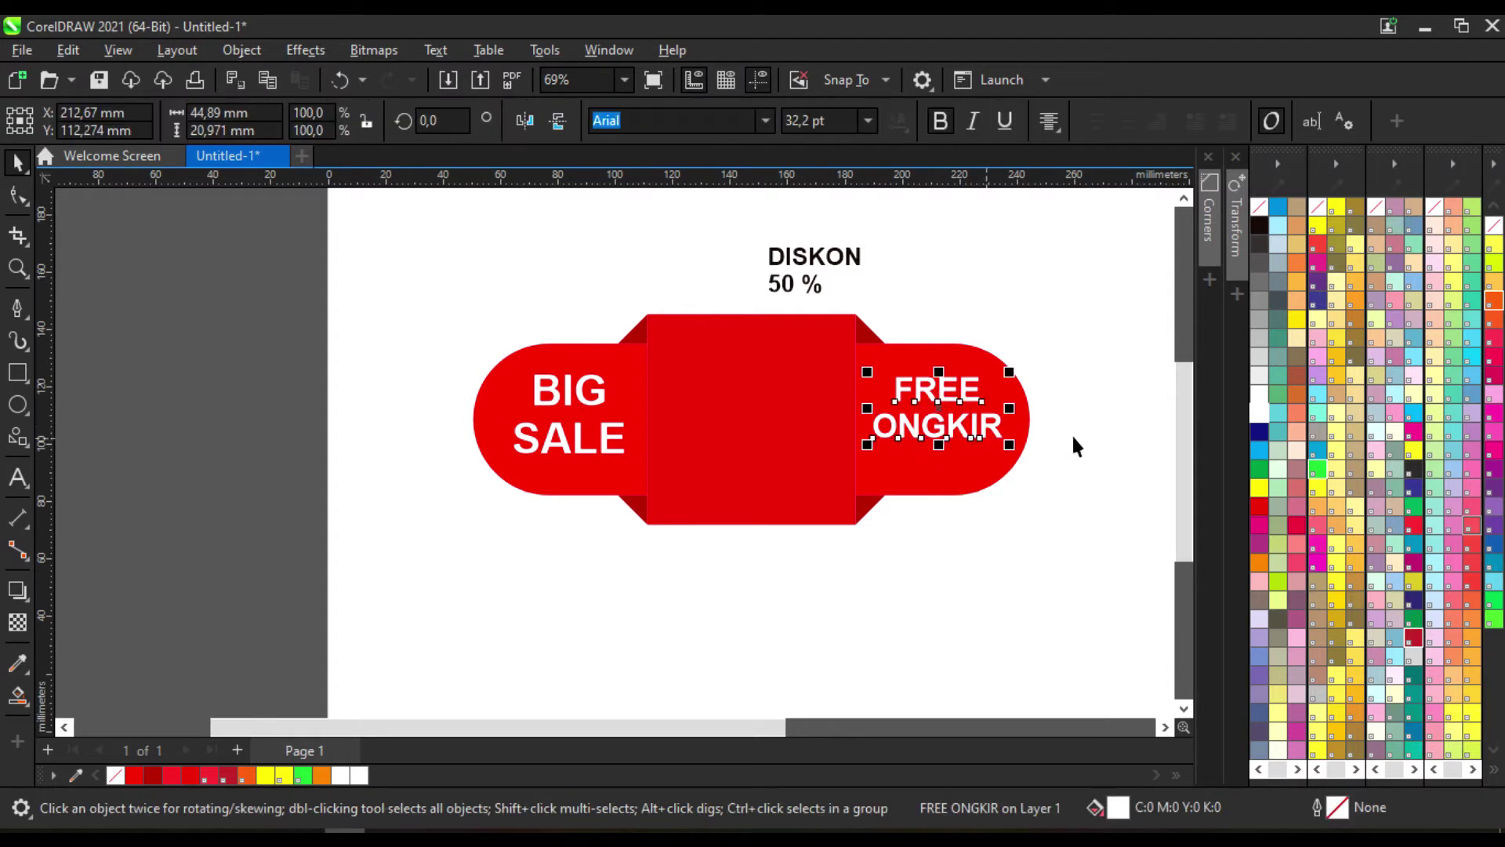
{"action": "left_click", "coordinate": [1083, 376]}
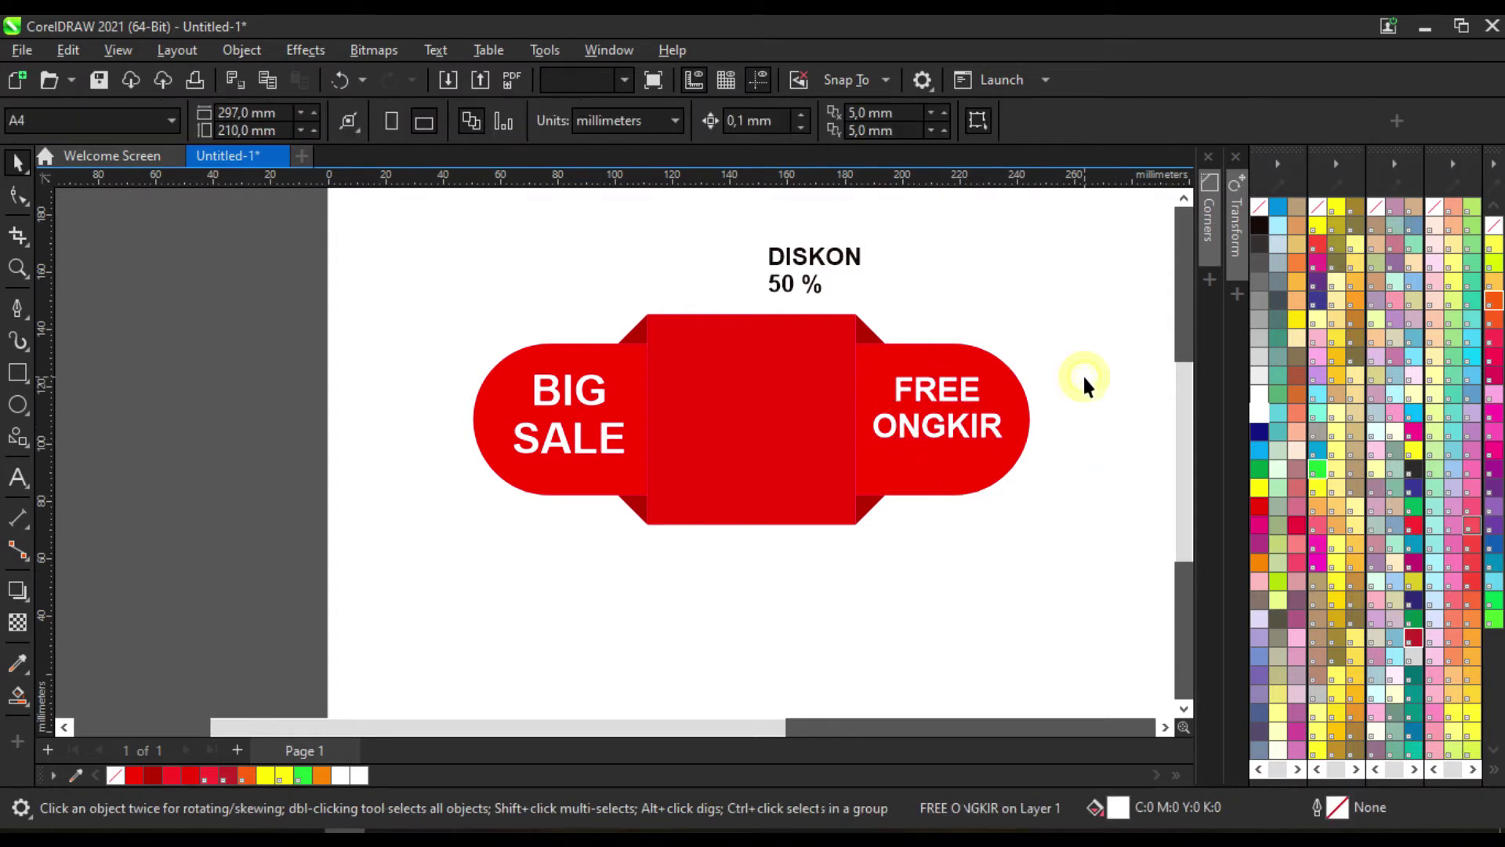
Centre-align the DISKON 50 % text and move it onto the banner's middle panel
{"action": "left_click", "coordinate": [795, 261]}
{"action": "left_click", "coordinate": [1051, 120]}
{"action": "left_click", "coordinate": [1068, 187]}
{"action": "left_click_drag", "start_coordinate": [824, 254], "coordinate": [868, 437]}
Resize the DISKON 50 % text to about 45.3 pt and position it in the upper part of the middle panel
{"action": "left_click_drag", "start_coordinate": [763, 349], "coordinate": [772, 390]}
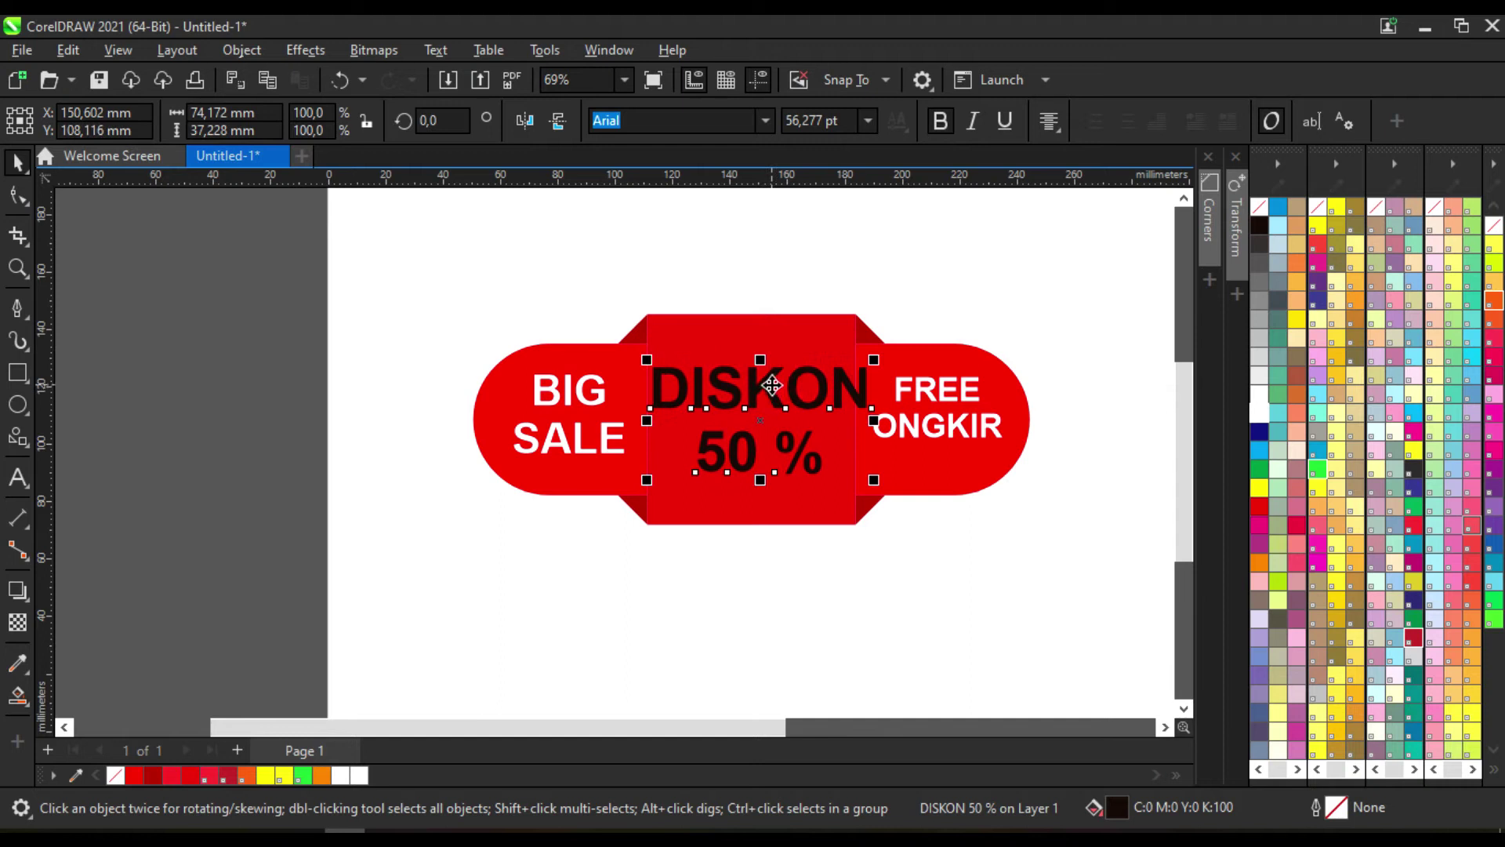
{"action": "left_click_drag", "start_coordinate": [873, 480], "coordinate": [866, 480]}
{"action": "left_click_drag", "start_coordinate": [751, 399], "coordinate": [746, 369]}
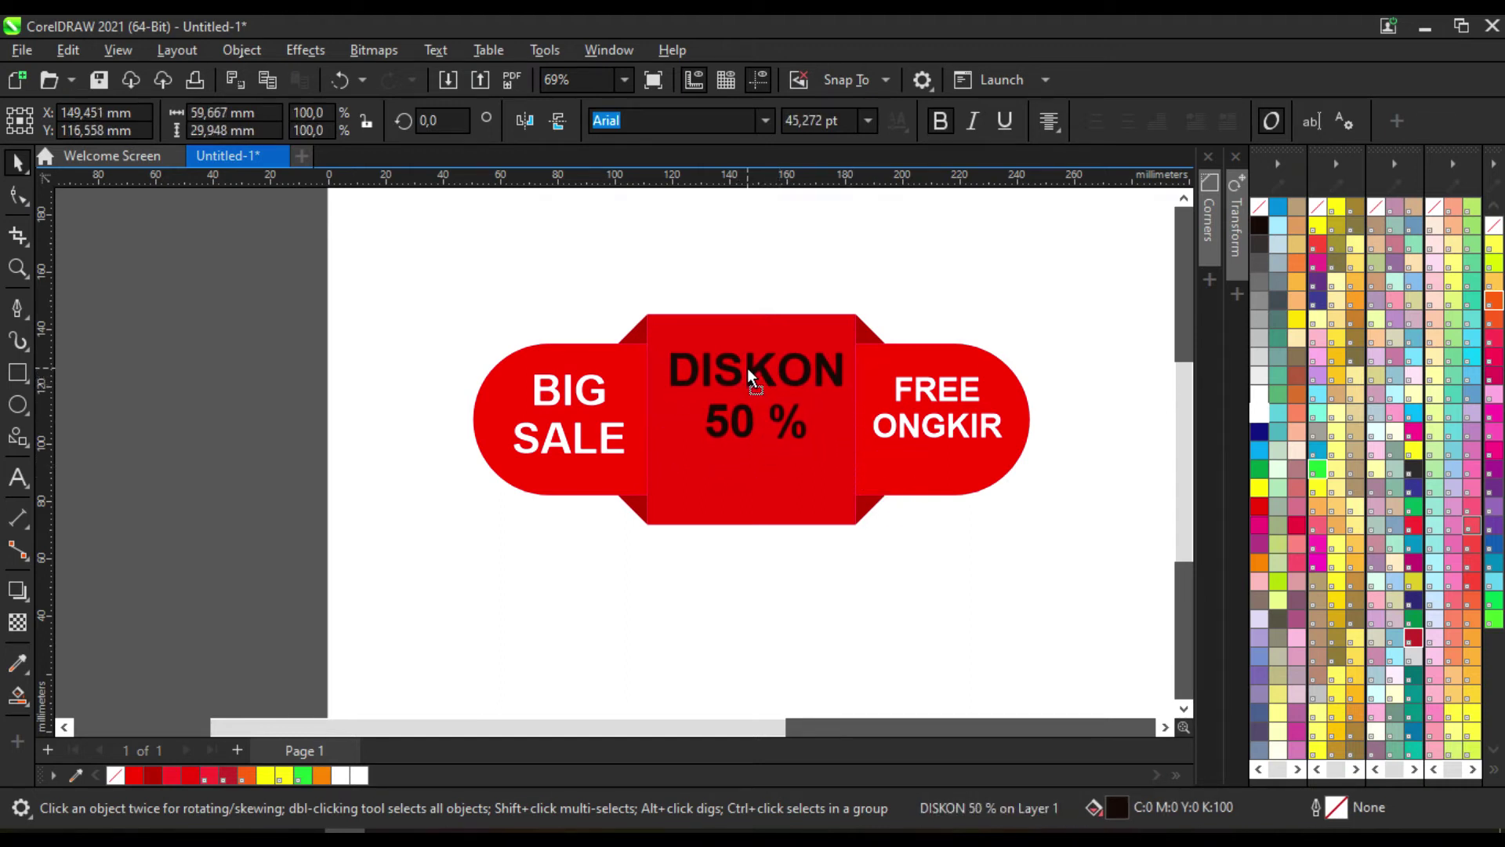
Break the DISKON 50 % text apart into separate lines and enlarge the 50 % line to about 80.5 pt below DISKON
{"action": "left_click", "coordinate": [313, 50]}
{"action": "mouse_move", "coordinate": [256, 48]}
{"action": "left_click", "coordinate": [337, 508]}
{"action": "left_click", "coordinate": [751, 433]}
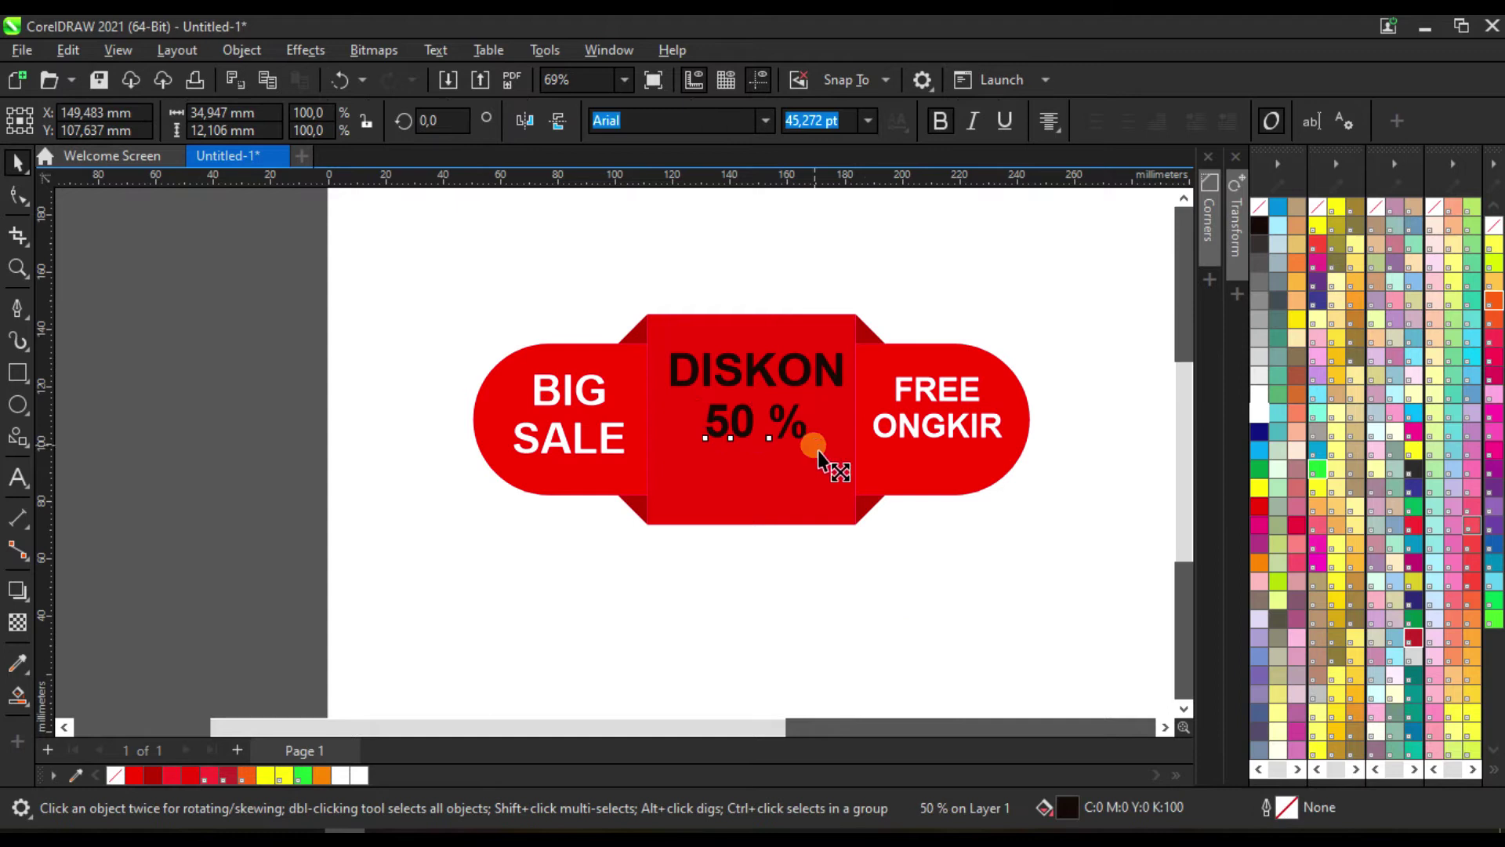
{"action": "left_click_drag", "start_coordinate": [817, 450], "coordinate": [853, 495]}
{"action": "left_click_drag", "start_coordinate": [744, 426], "coordinate": [750, 454]}
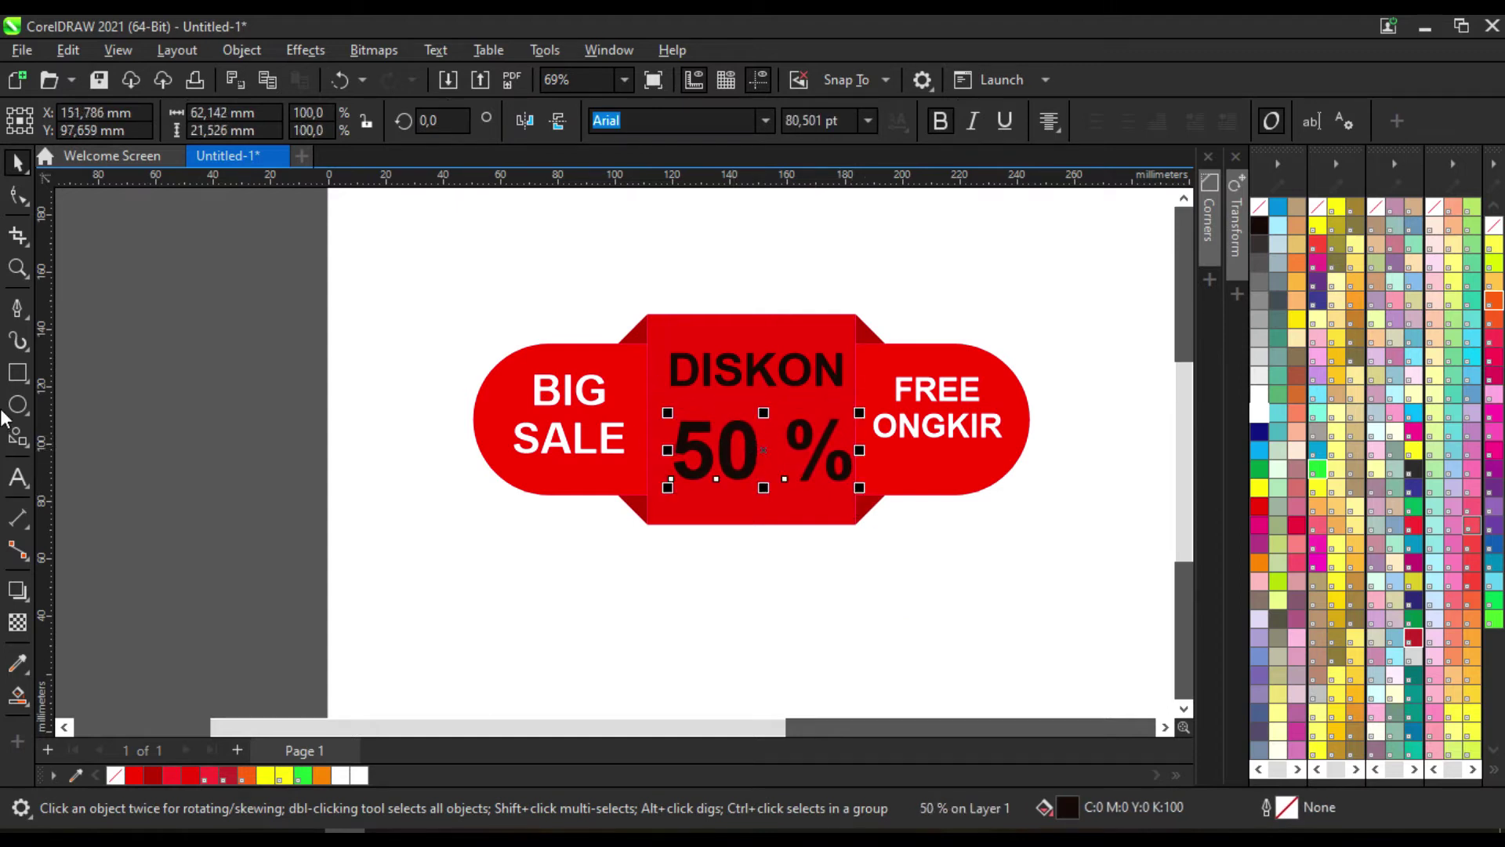
Remove the space before the percent sign so the enlarged line reads 50%
{"action": "double_click", "coordinate": [762, 447]}
{"action": "key", "text": "Delete"}
{"action": "key", "text": "ctrl+space"}
Fill both the DISKON and 50% texts with white
{"action": "left_click_drag", "start_coordinate": [655, 235], "coordinate": [873, 548]}
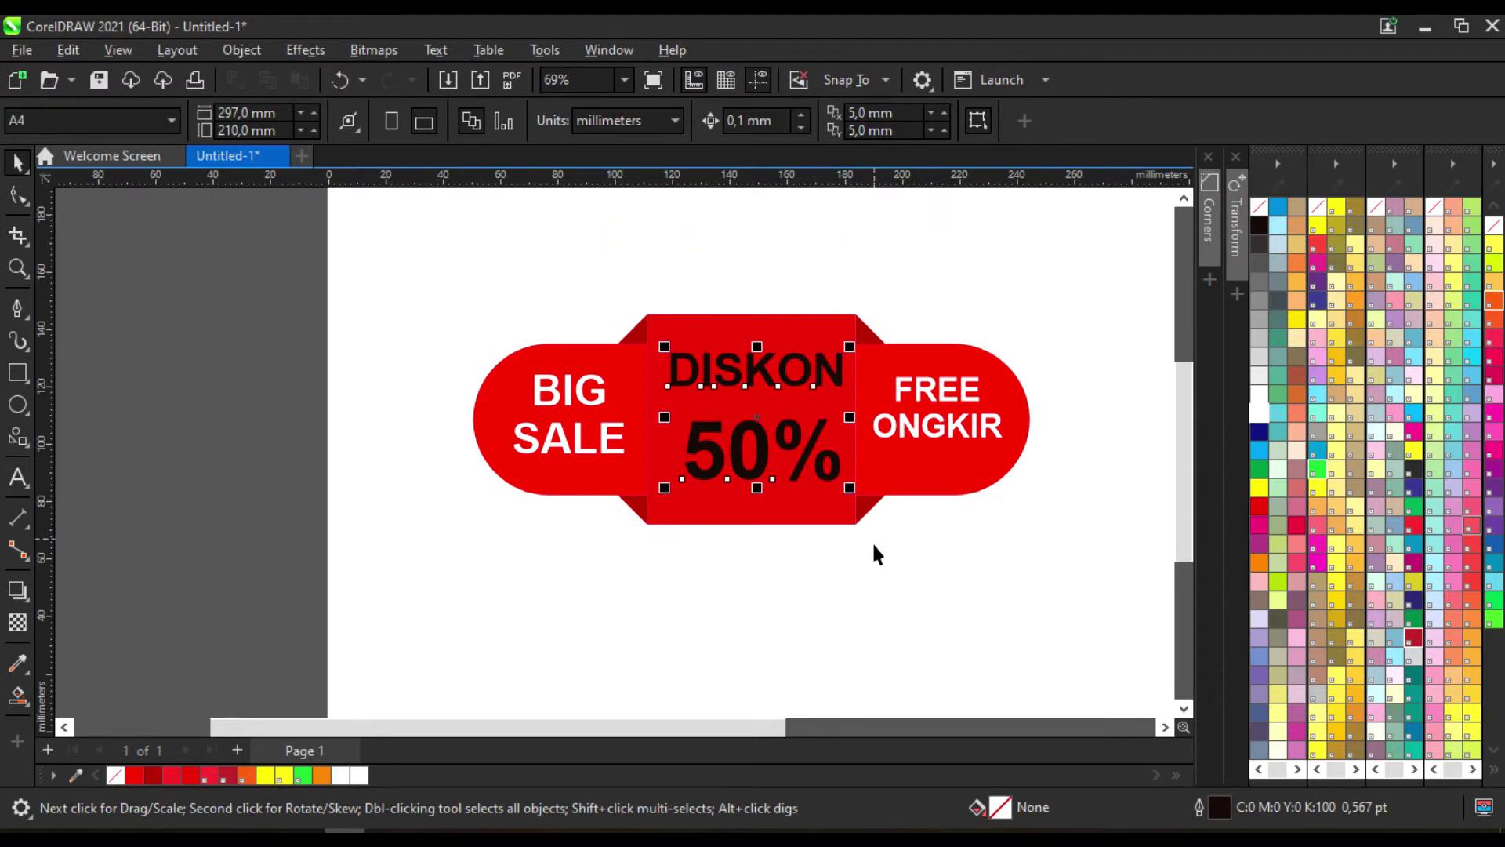
{"action": "left_click", "coordinate": [1266, 419]}
{"action": "left_click", "coordinate": [1022, 313]}
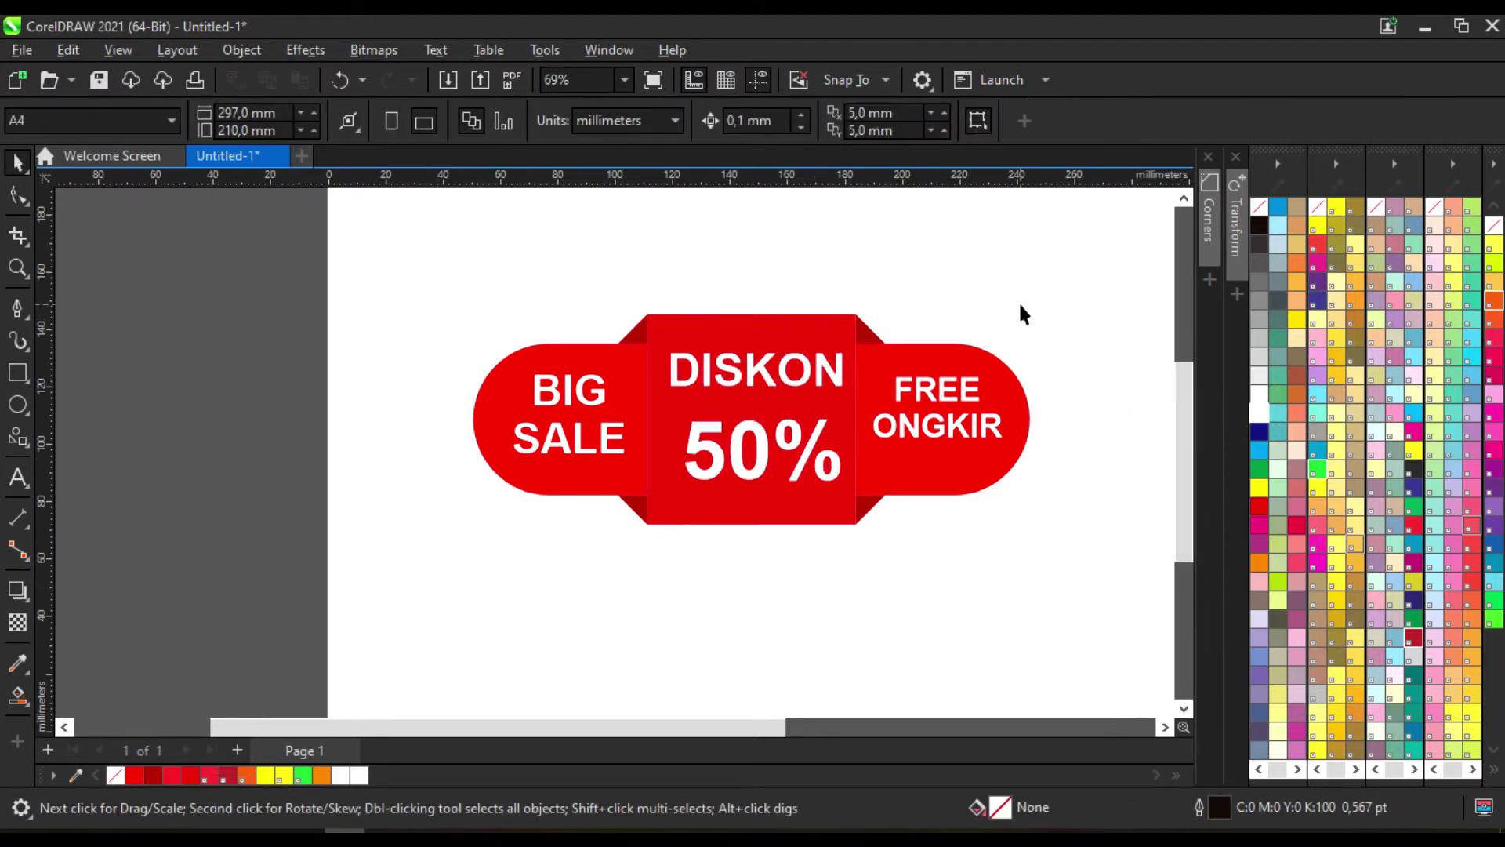
Group the DISKON and 50% texts and centre the group on the page
{"action": "left_click_drag", "start_coordinate": [826, 390], "coordinate": [853, 511]}
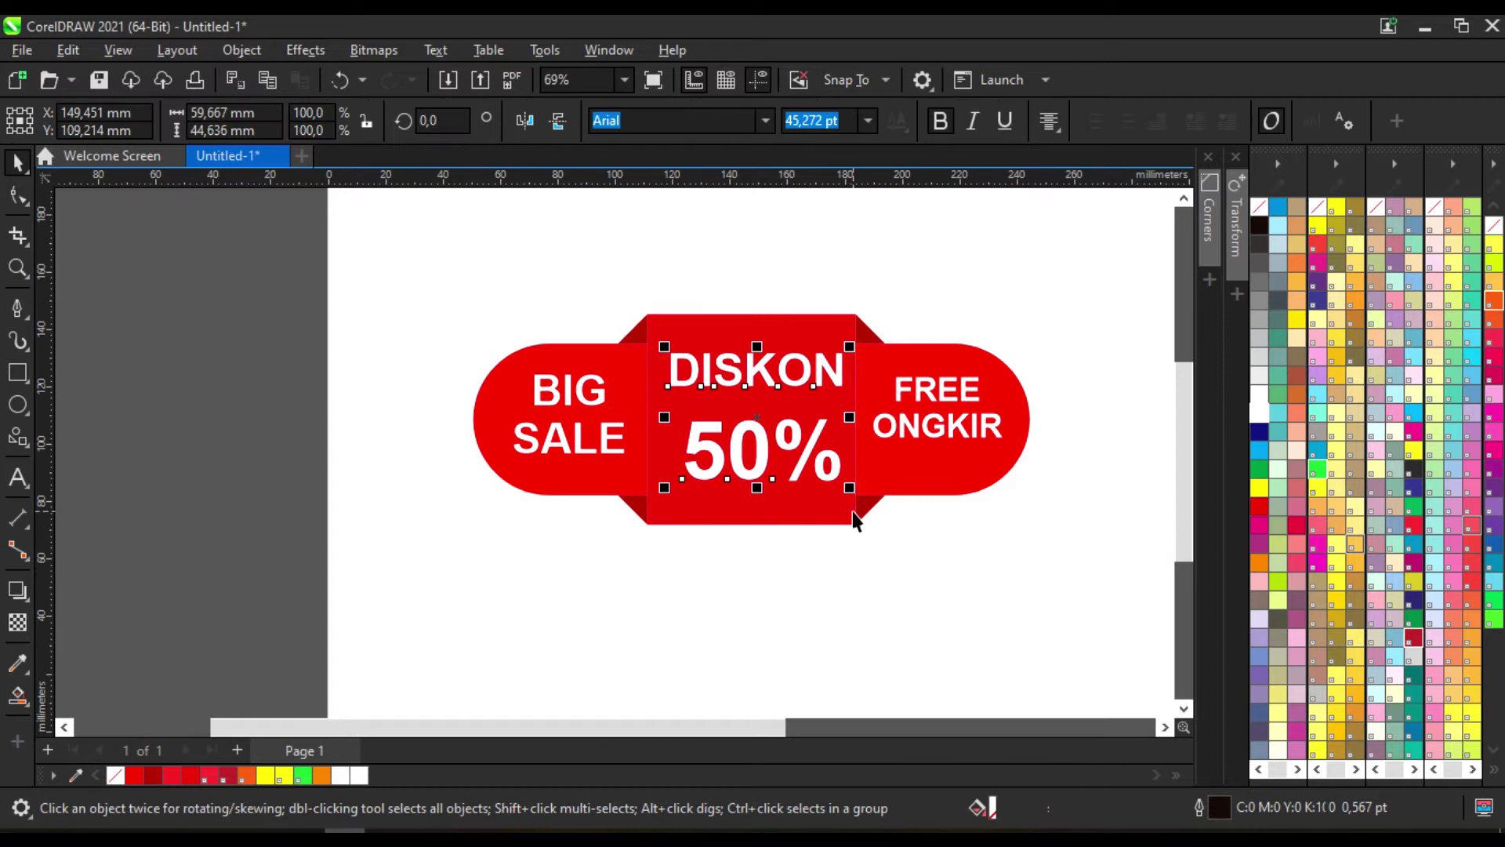
{"action": "key", "text": "p"}
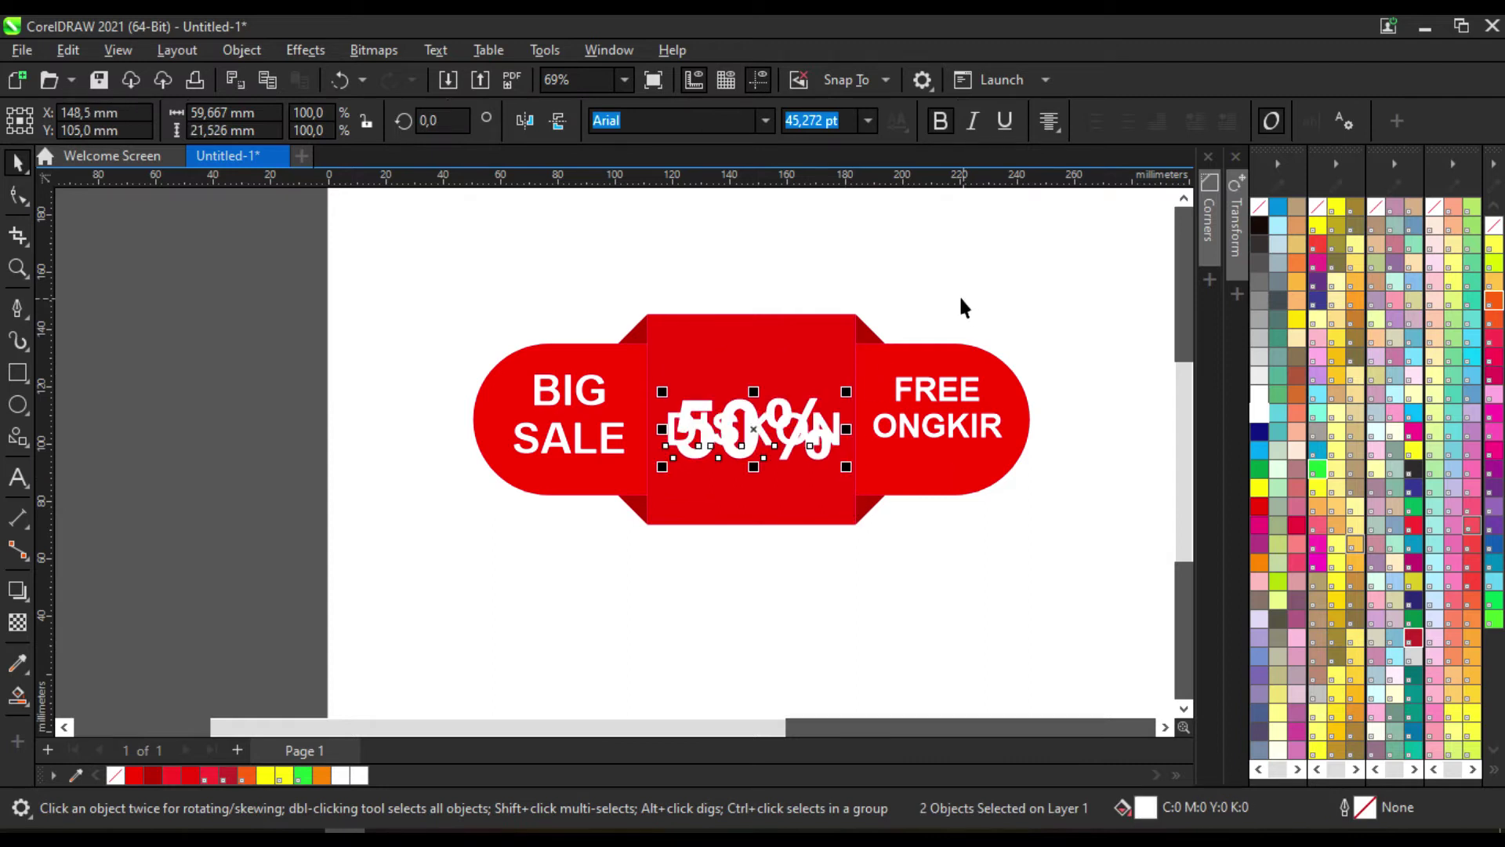
{"action": "key", "text": "ctrl+z"}
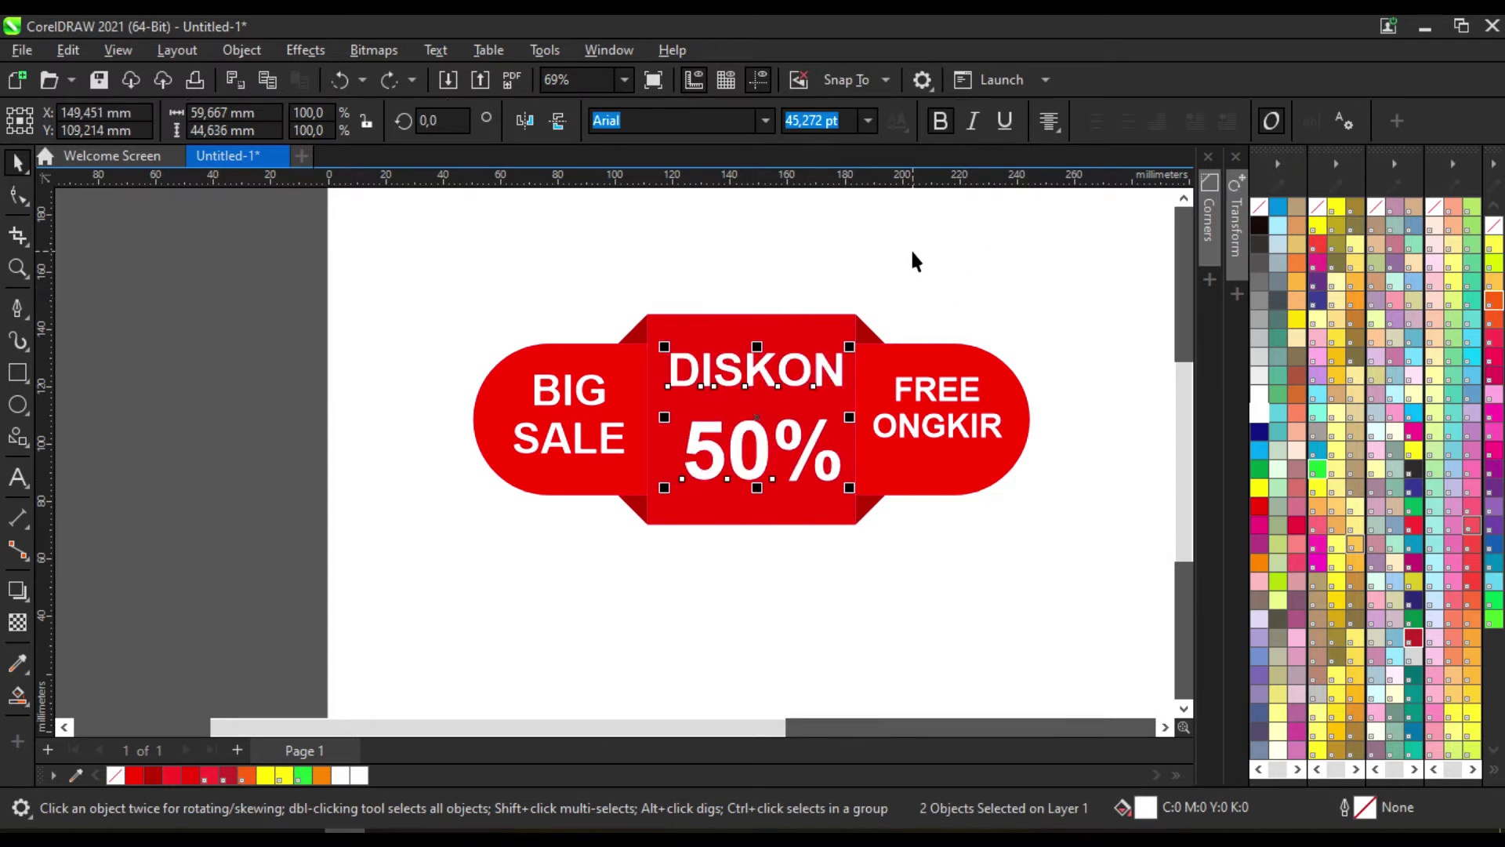
{"action": "key", "text": "ctrl+g"}
{"action": "key", "text": "p"}
{"action": "left_click", "coordinate": [937, 275]}
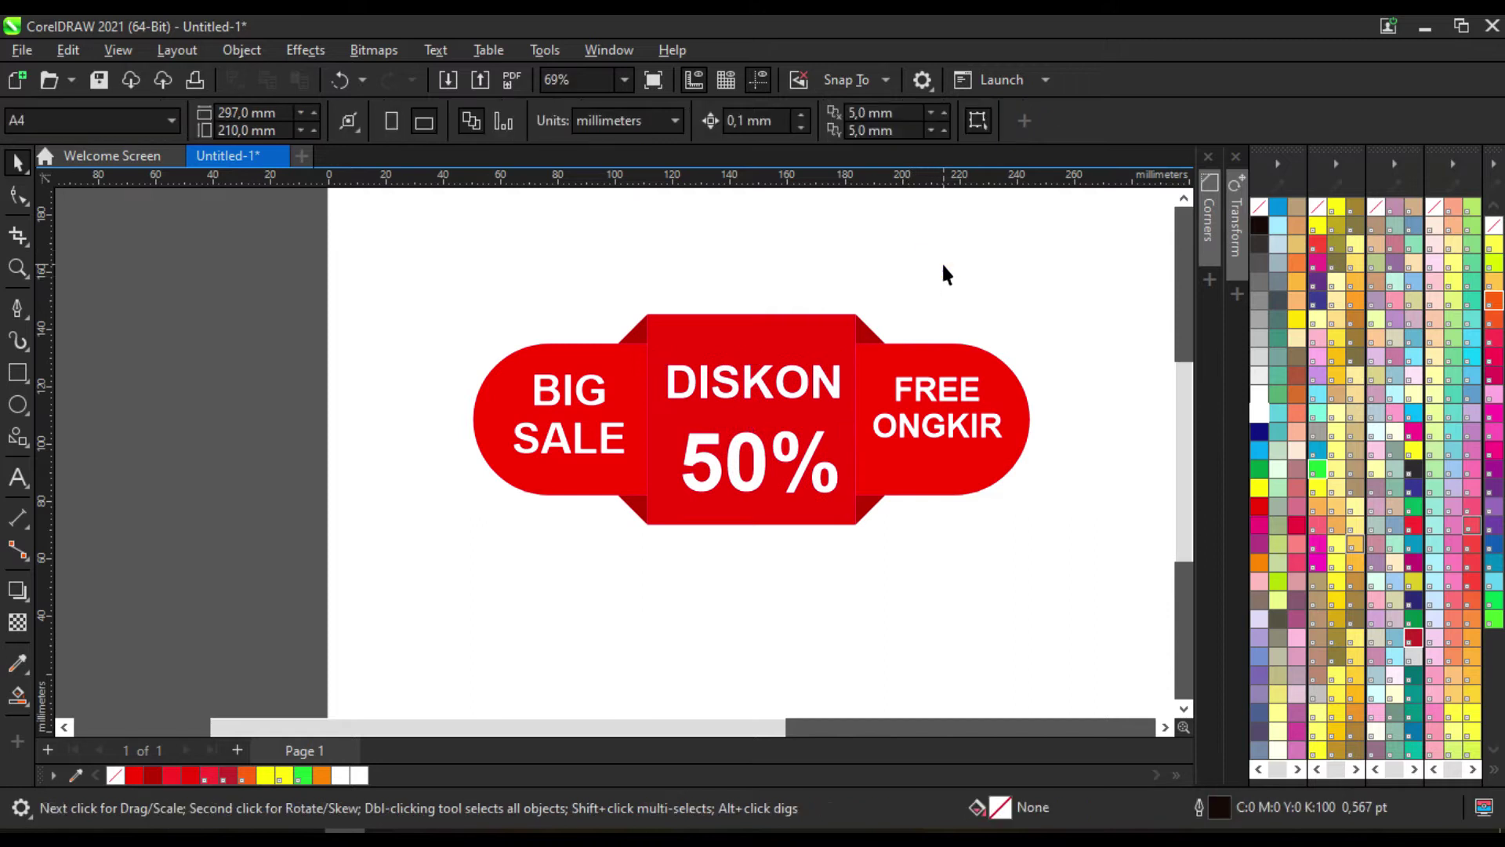
Break the FREE ONGKIR text apart into two separate lines
{"action": "left_click_drag", "start_coordinate": [963, 421], "coordinate": [1014, 496]}
{"action": "left_click", "coordinate": [243, 51]}
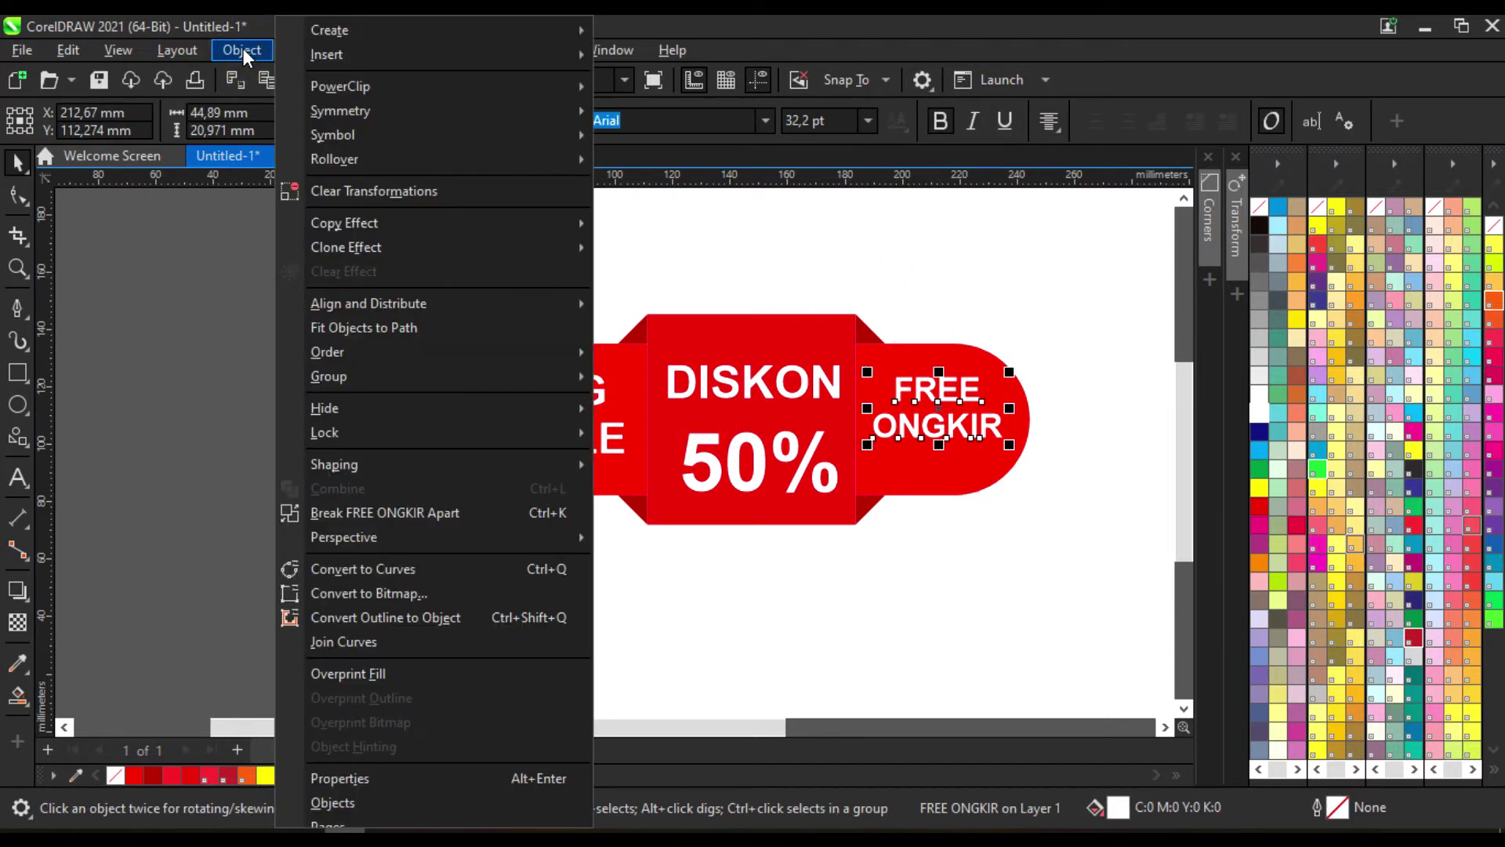
{"action": "left_click", "coordinate": [341, 511]}
{"action": "left_click", "coordinate": [918, 252]}
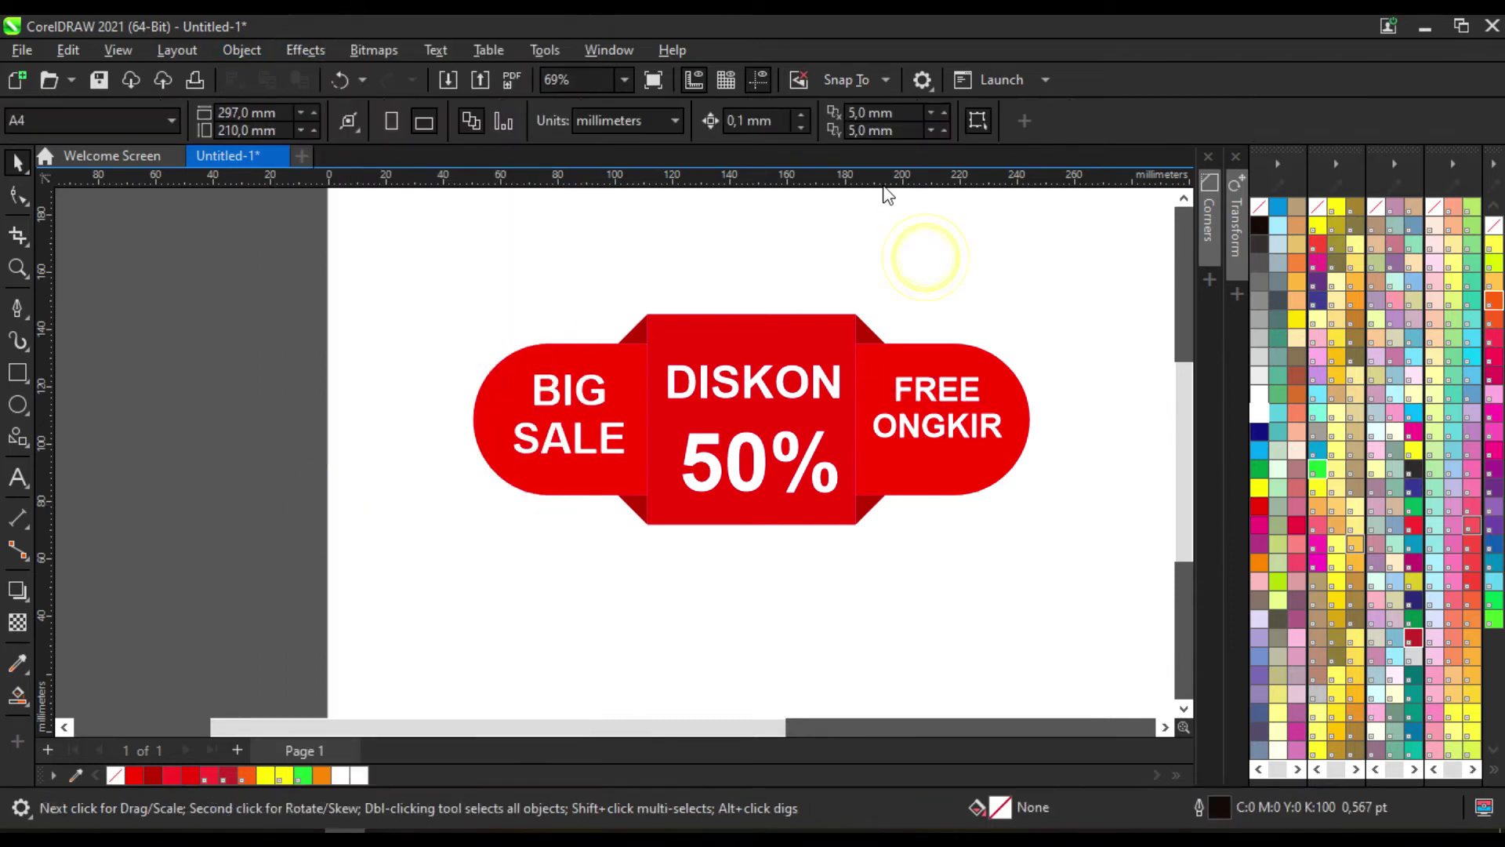
Place two horizontal guidelines across the banner at about Y 127.3 mm and 88.9 mm
{"action": "left_click_drag", "start_coordinate": [892, 324], "coordinate": [894, 364]}
{"action": "scroll", "coordinate": [915, 354], "scroll_direction": "up", "scroll_amount": 2}
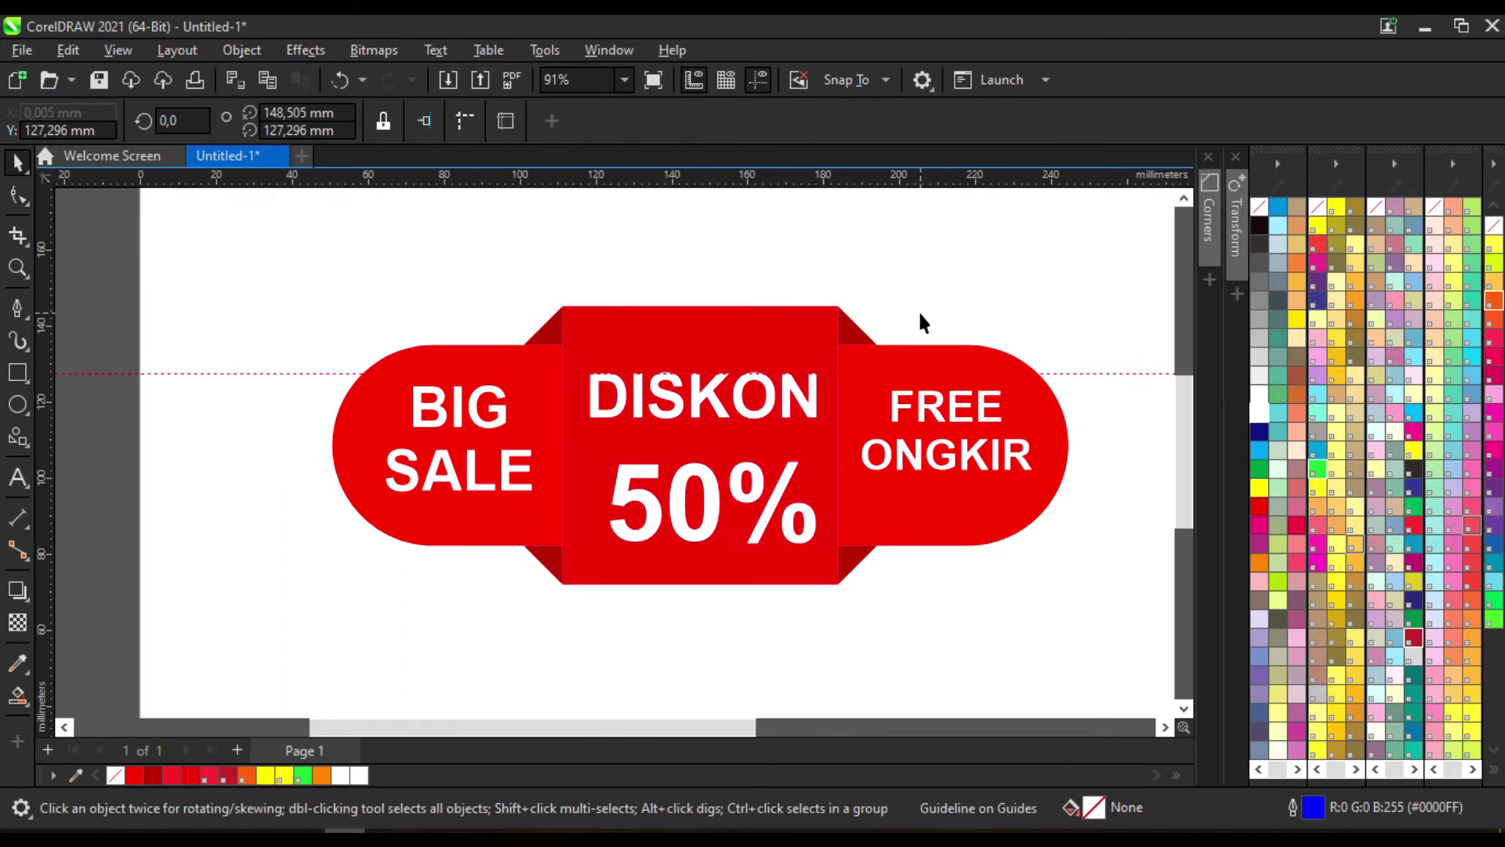
{"action": "left_click_drag", "start_coordinate": [704, 179], "coordinate": [737, 520]}
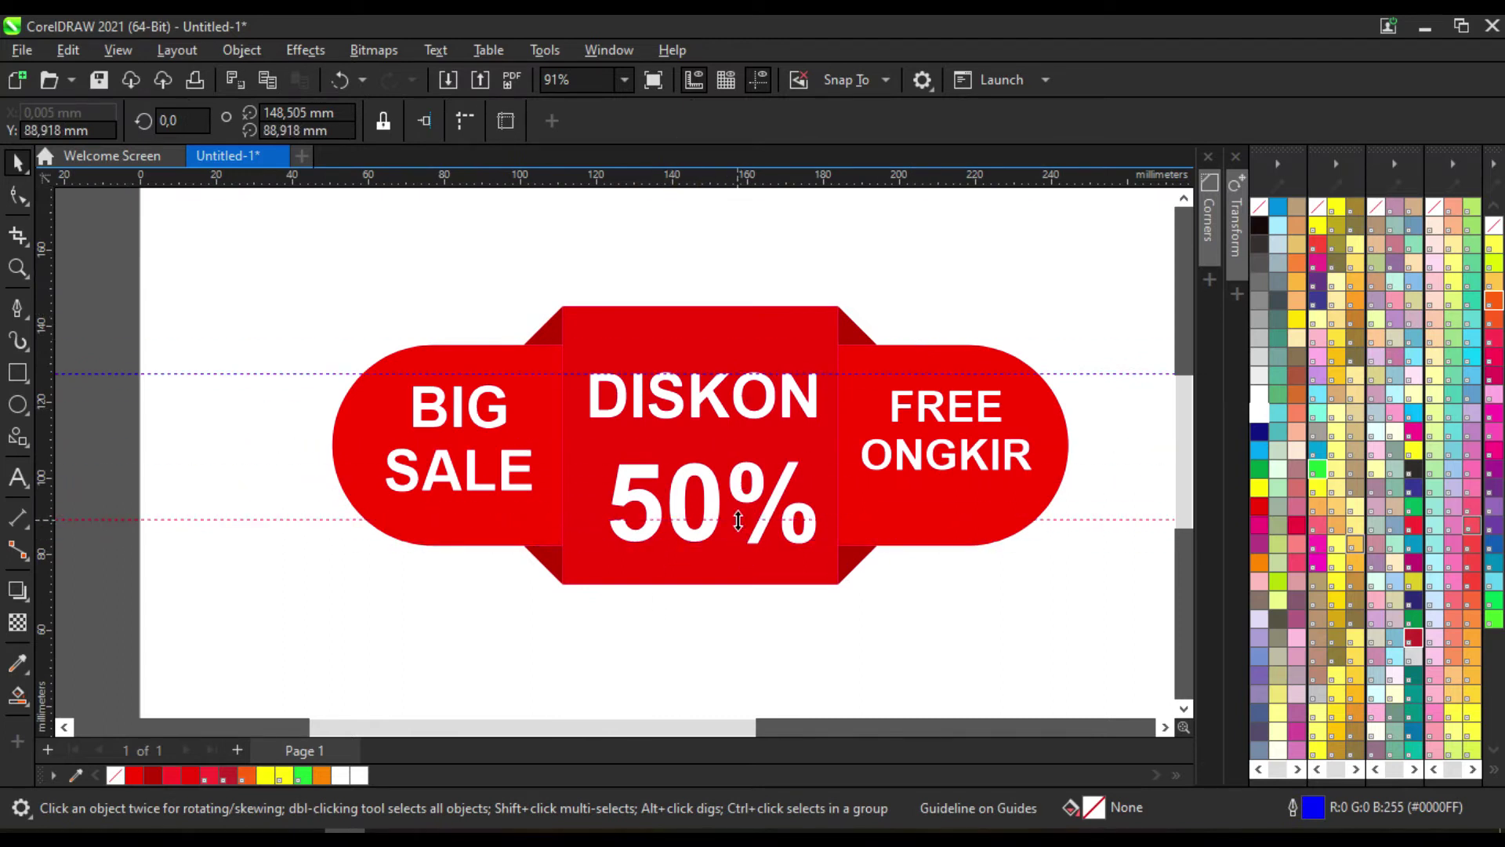
{"action": "left_click", "coordinate": [1006, 257]}
Widen the letter spacing of FREE and enlarge the word to about 39 pt near the upper guideline
{"action": "left_click", "coordinate": [934, 401]}
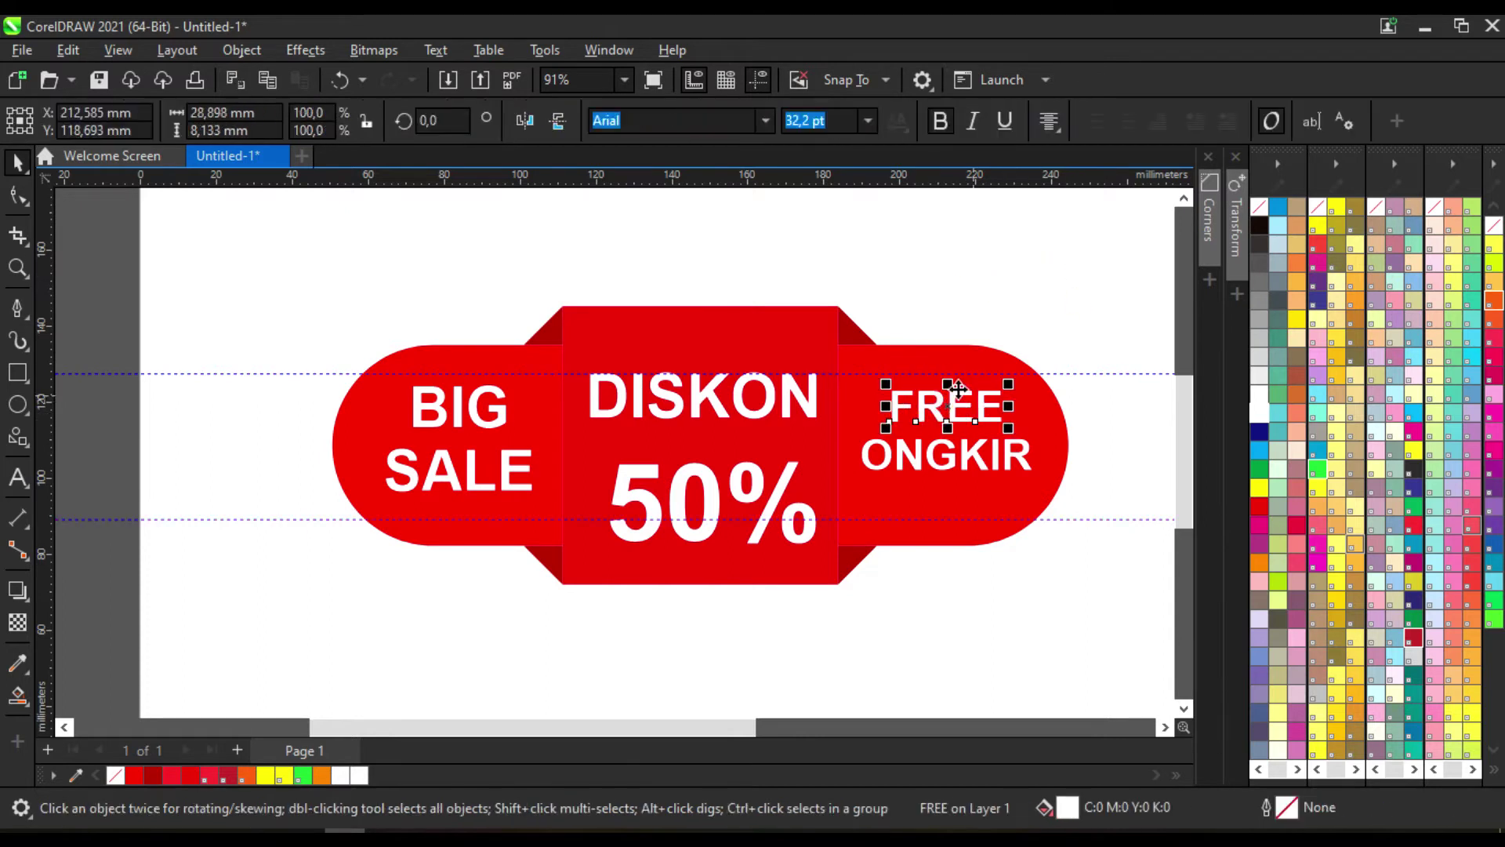
{"action": "left_click", "coordinate": [17, 197]}
{"action": "left_click_drag", "start_coordinate": [1009, 430], "coordinate": [1023, 435]}
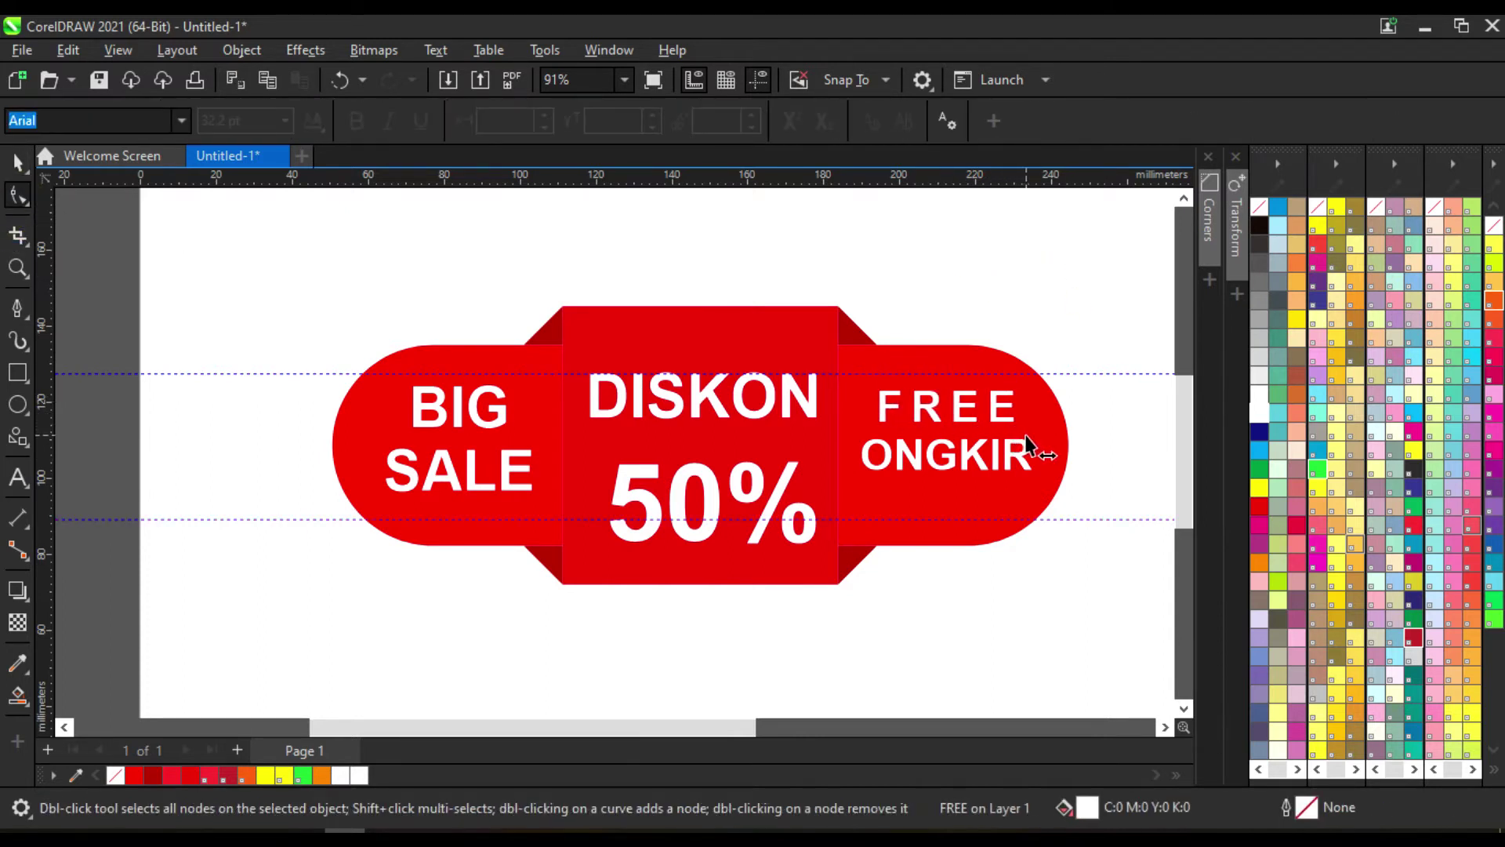
{"action": "key", "text": "space"}
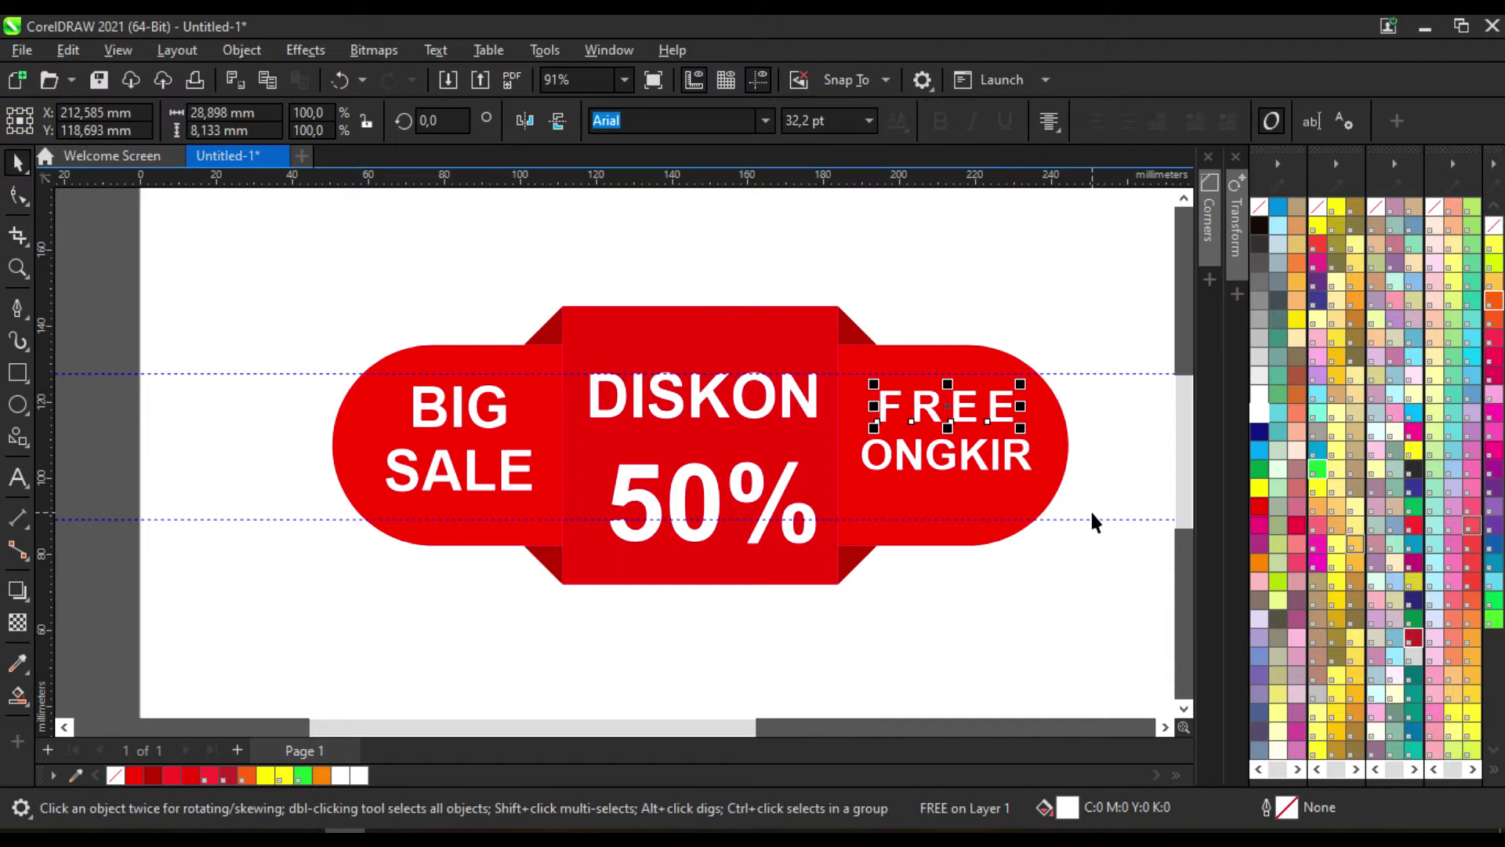
{"action": "left_click_drag", "start_coordinate": [1020, 427], "coordinate": [957, 389]}
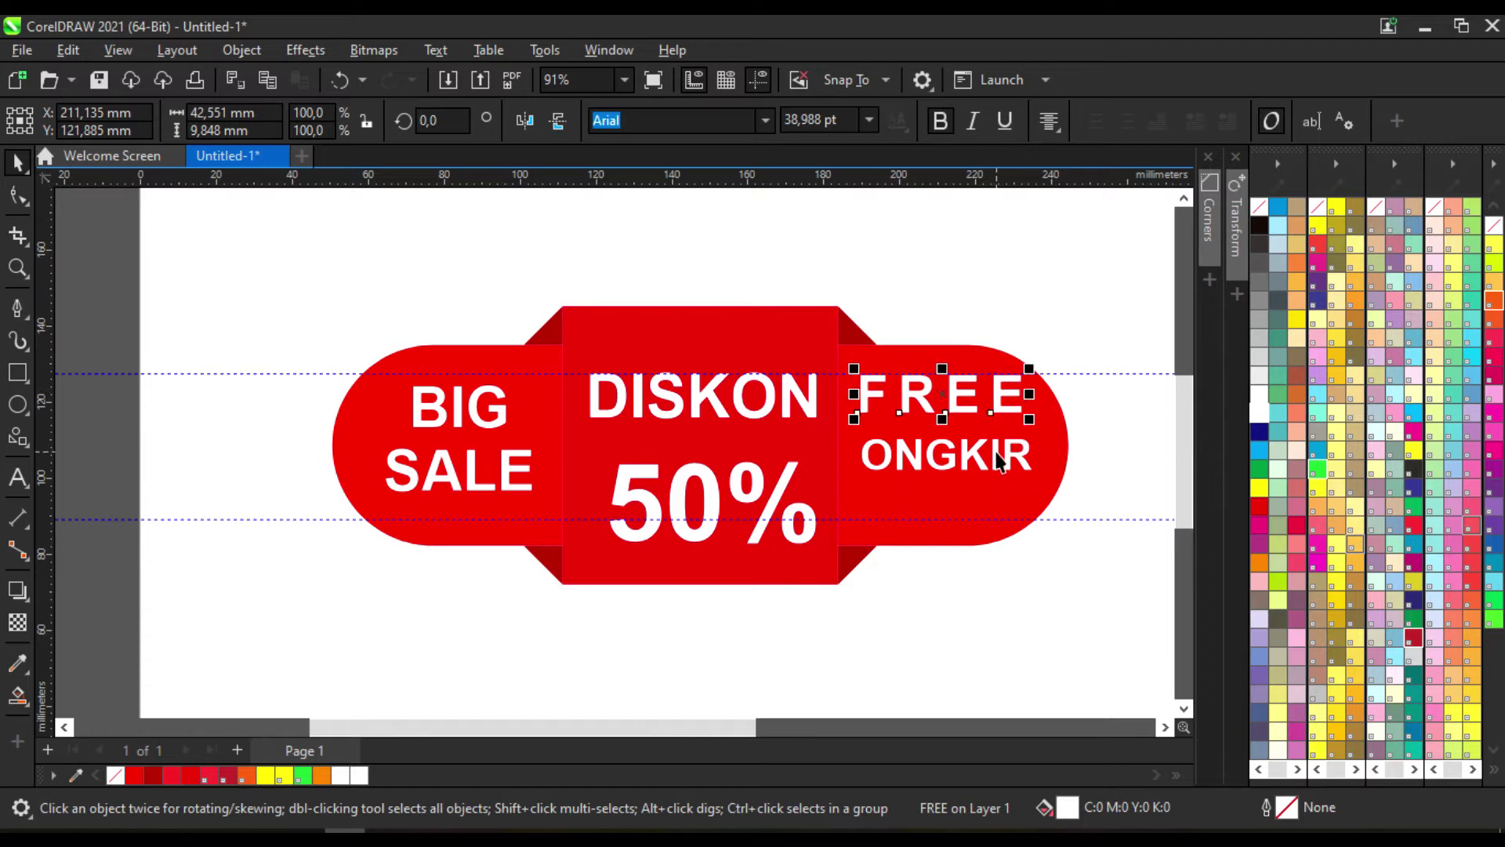
Widen the letter spacing of ONGKIR to a width of about 50 mm and move the word slightly down below FREE
{"action": "left_click", "coordinate": [997, 454]}
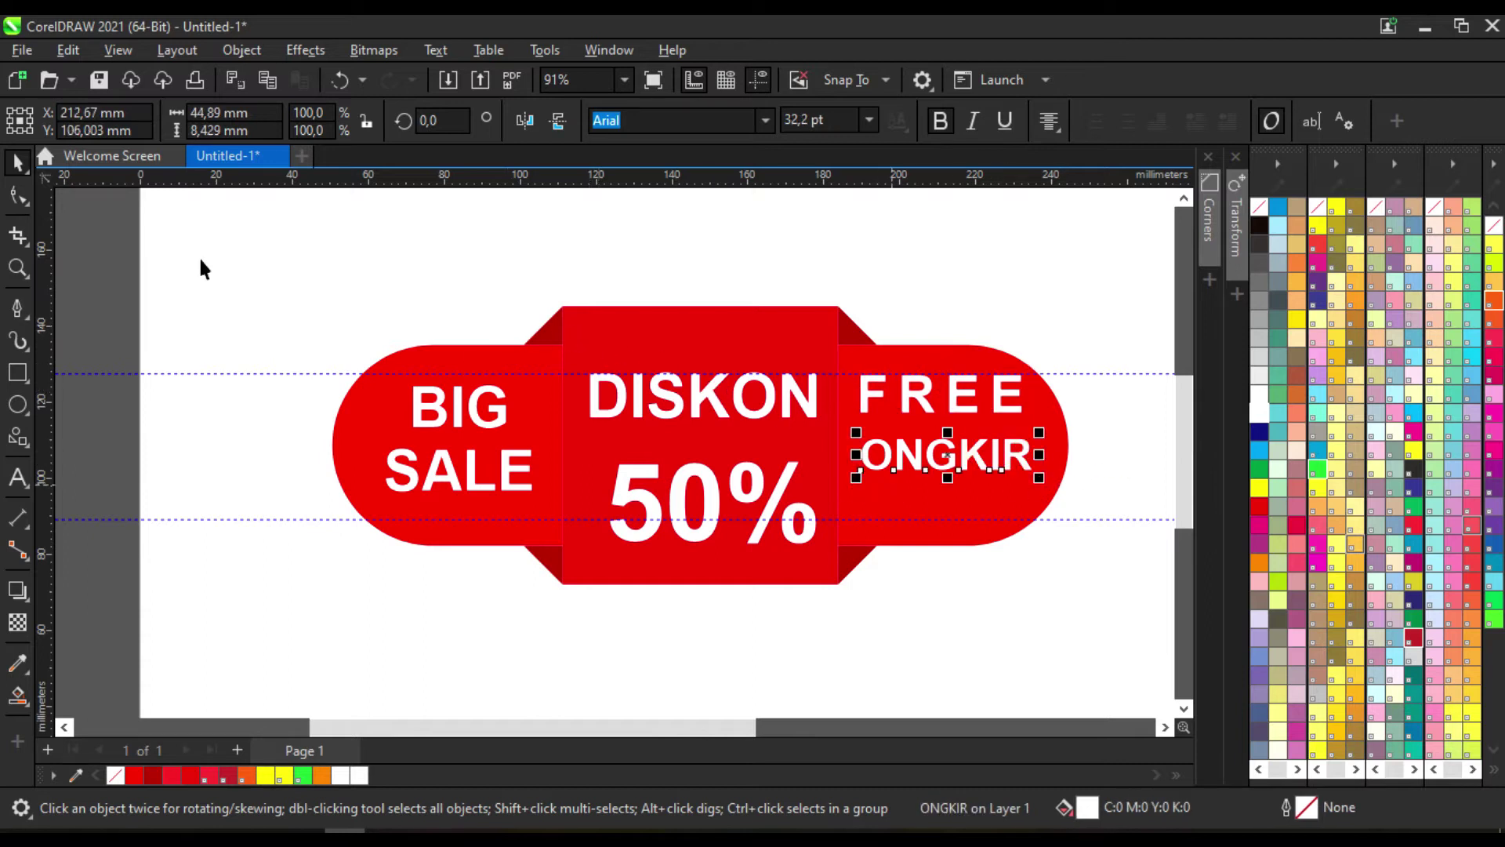
{"action": "left_click", "coordinate": [19, 196]}
{"action": "left_click_drag", "start_coordinate": [1039, 480], "coordinate": [1051, 483]}
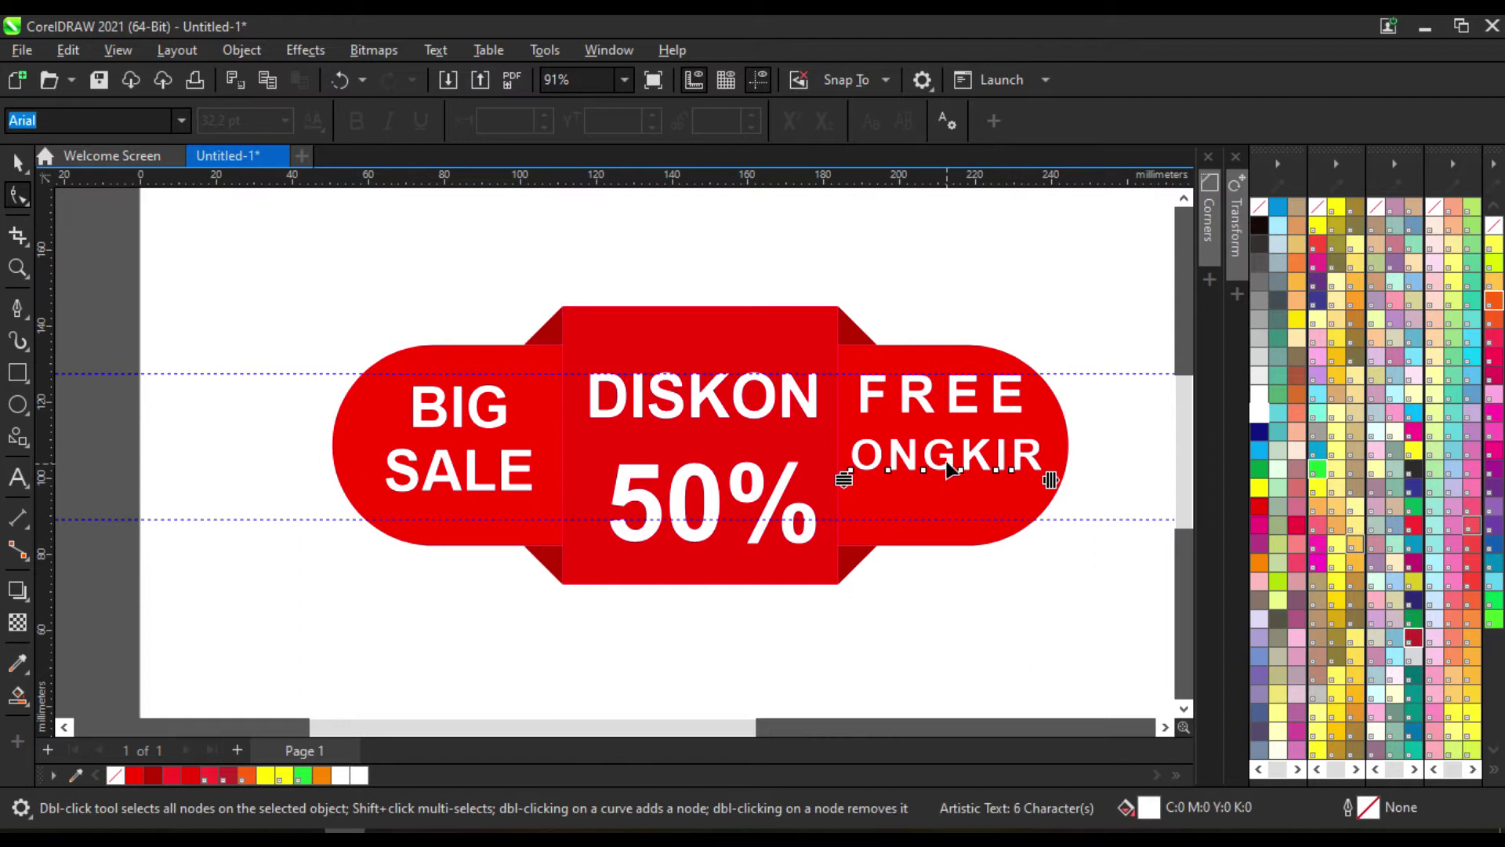
{"action": "key", "text": "space"}
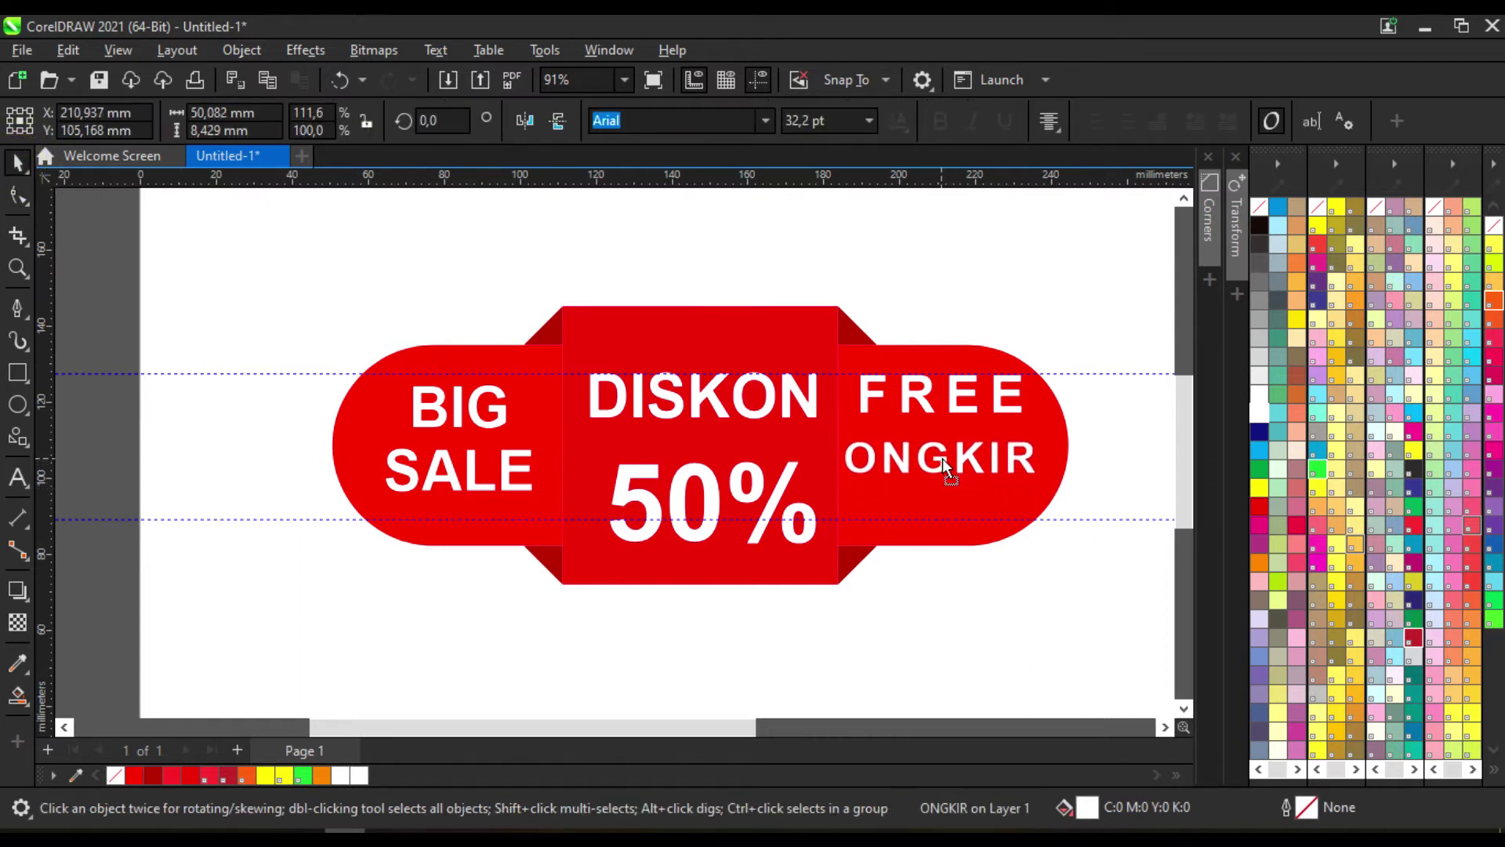
{"action": "left_click_drag", "start_coordinate": [944, 460], "coordinate": [945, 468]}
Move the guidelines closer together, the upper one to about Y 124 mm, and fit FREE and ONGKIR between them
{"action": "left_click_drag", "start_coordinate": [917, 520], "coordinate": [917, 482]}
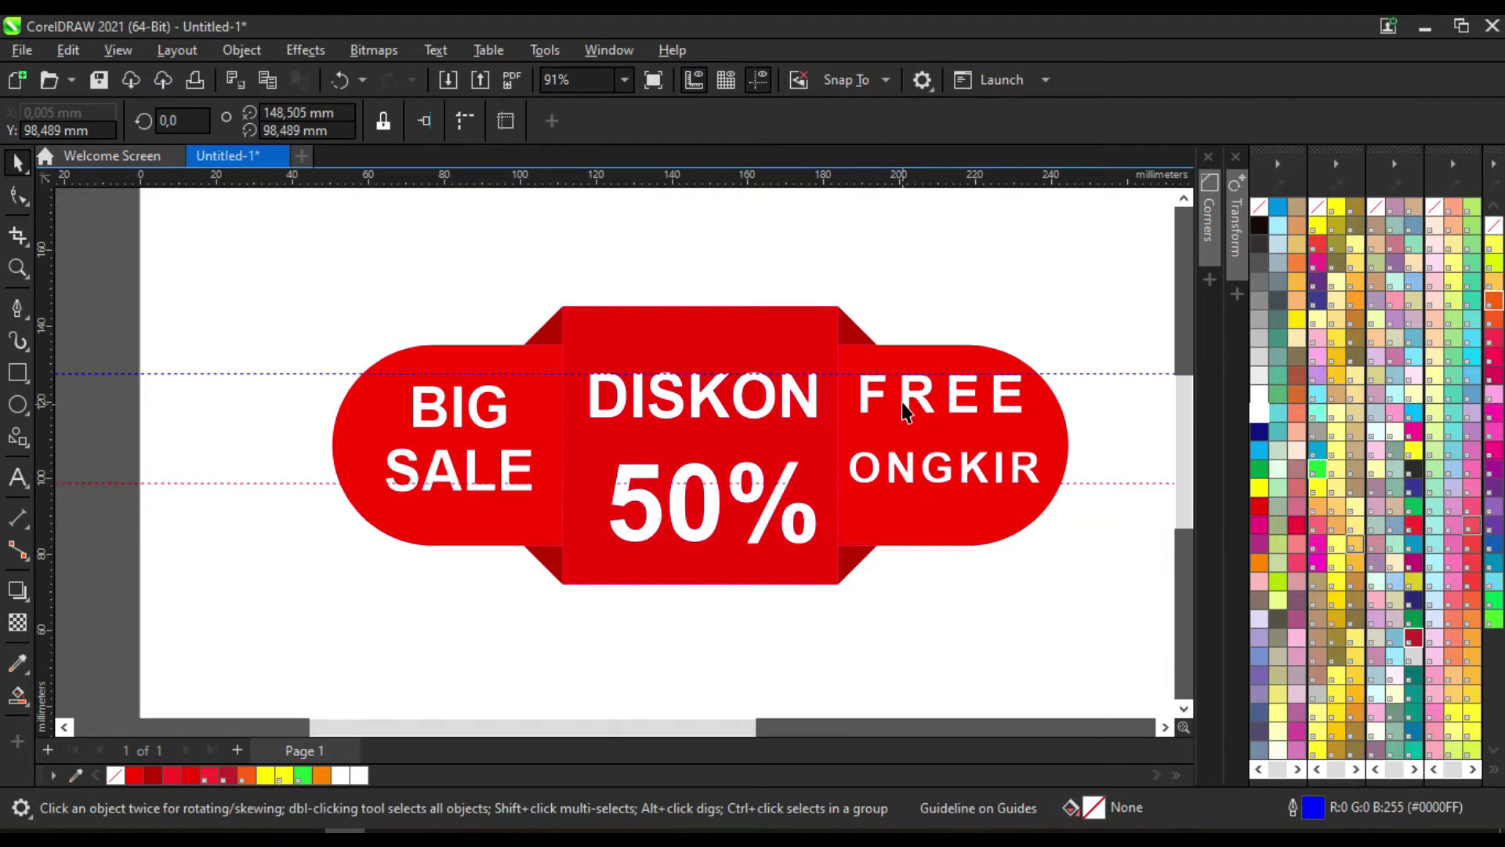
{"action": "mouse_move", "coordinate": [933, 400]}
{"action": "left_mouse_down"}
{"action": "mouse_move", "coordinate": [920, 409]}
{"action": "mouse_move", "coordinate": [929, 385]}
{"action": "left_mouse_up"}
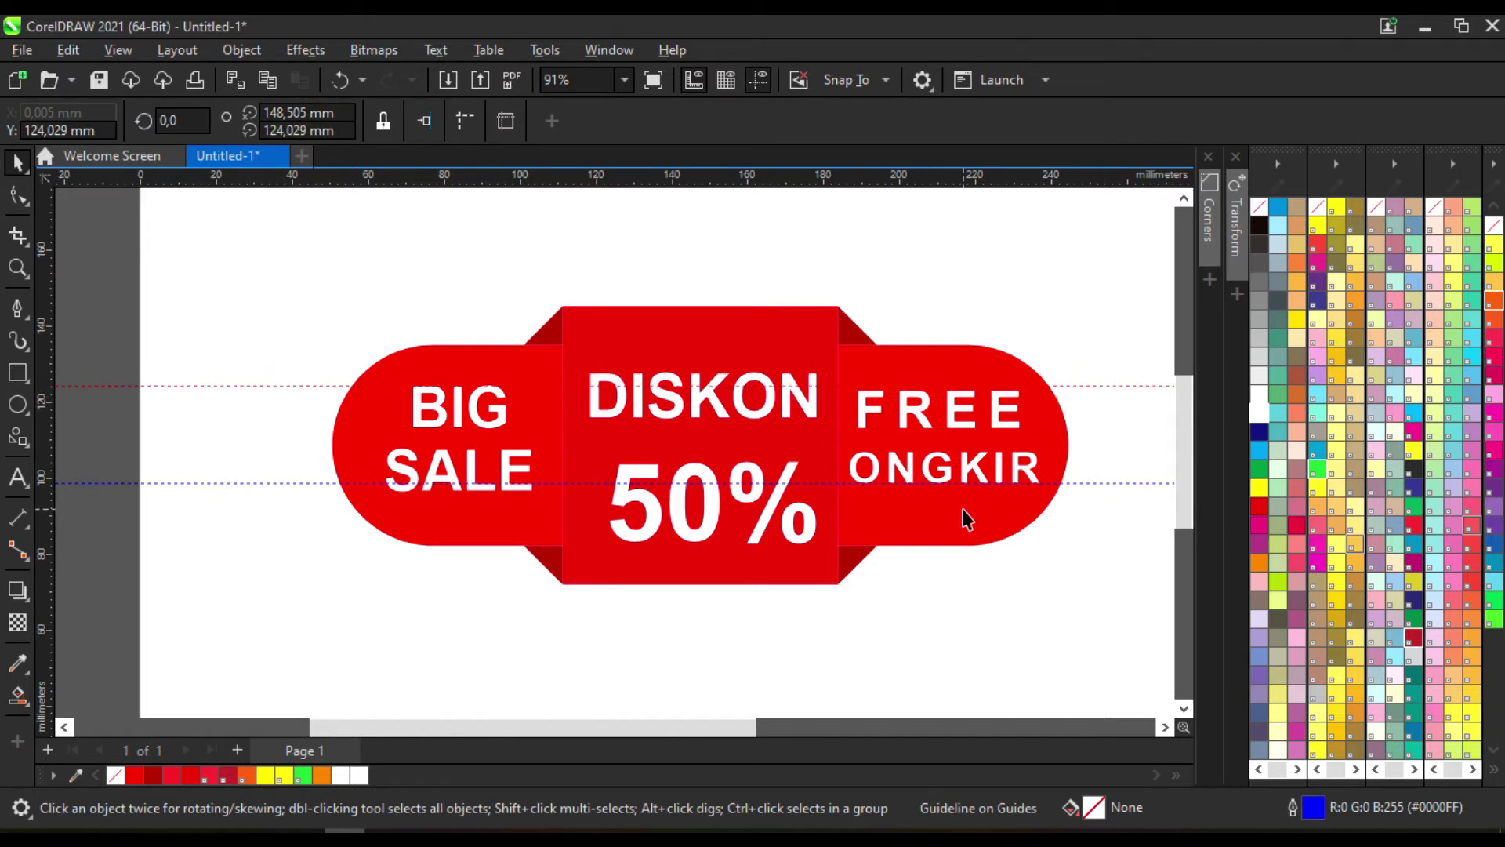
{"action": "left_click", "coordinate": [941, 474]}
{"action": "left_click_drag", "start_coordinate": [941, 474], "coordinate": [947, 487]}
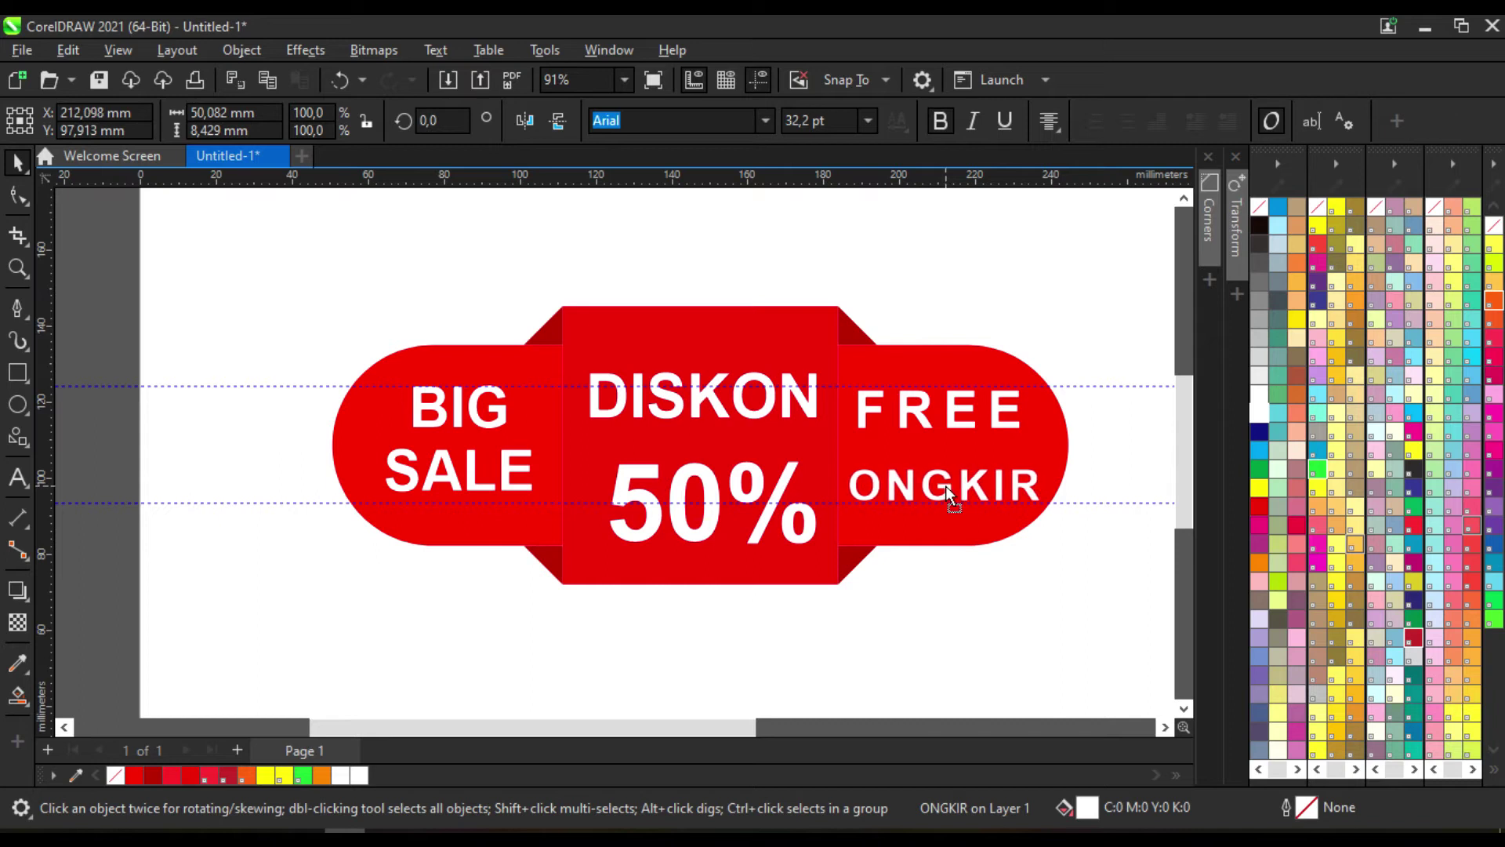
{"action": "left_click", "coordinate": [1024, 310]}
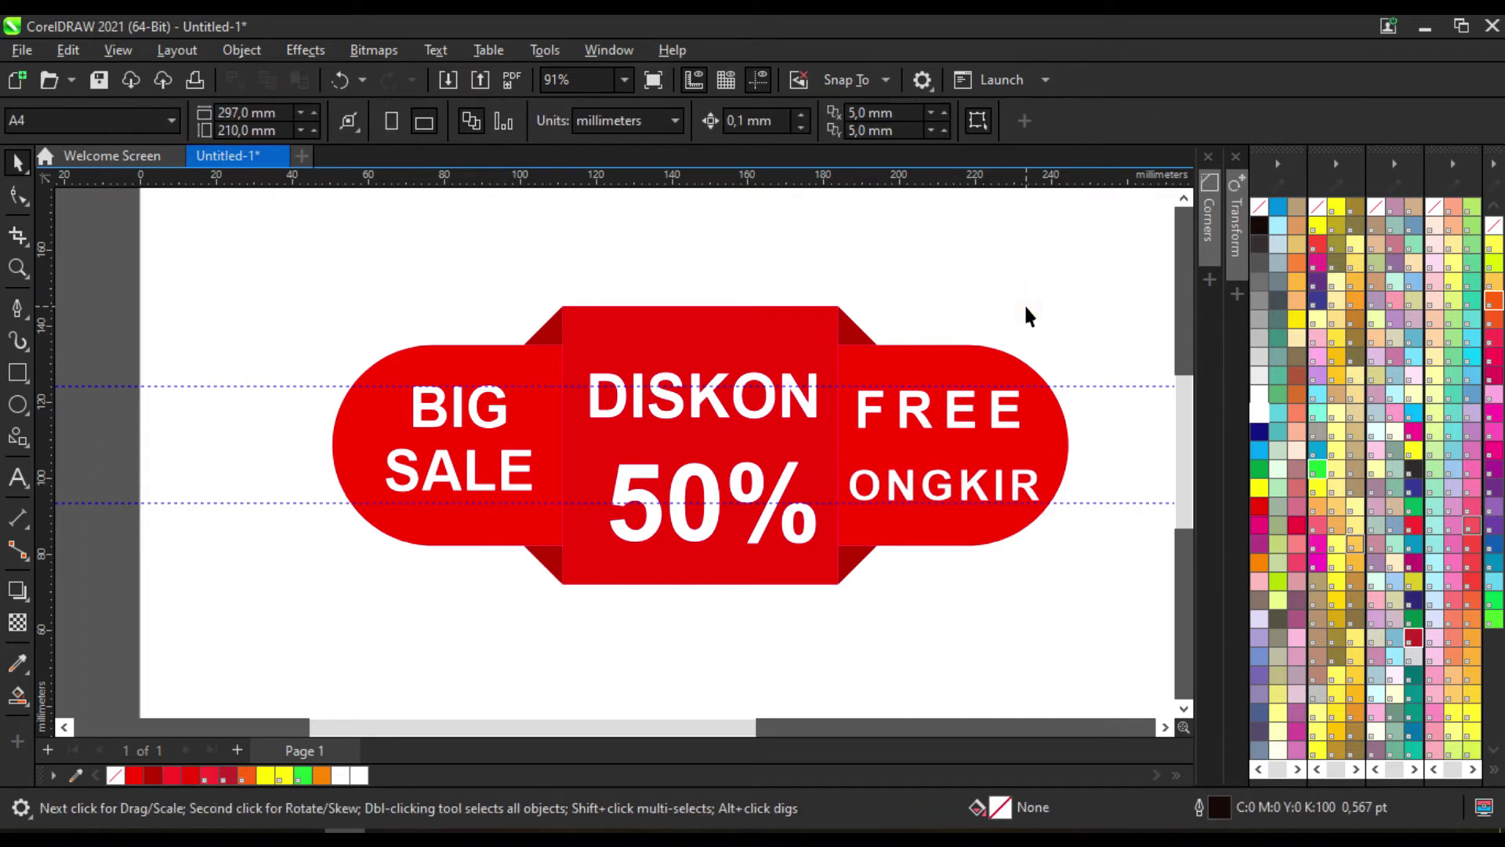
Shift the BIG SALE text slightly down between the guidelines and break it apart into two separate lines
{"action": "scroll", "coordinate": [431, 492], "scroll_direction": "up", "scroll_amount": 2}
{"action": "left_click", "coordinate": [449, 479]}
{"action": "left_click_drag", "start_coordinate": [448, 480], "coordinate": [453, 488]}
{"action": "left_click", "coordinate": [241, 50]}
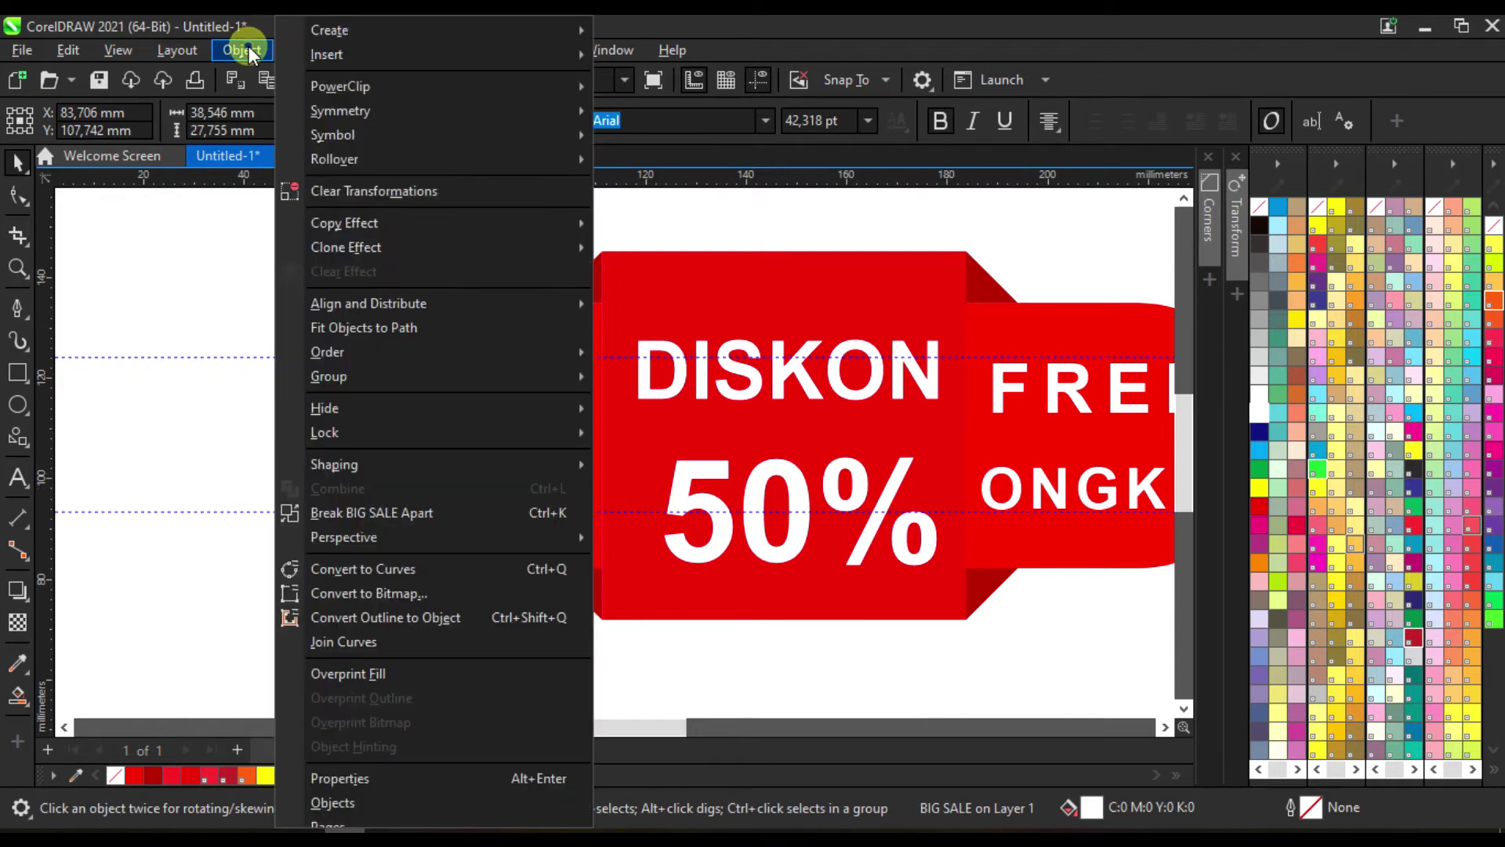
{"action": "left_click", "coordinate": [342, 510]}
Widen the letter spacing of the words BIG and SALE within the banner's left rounded end
{"action": "left_click_drag", "start_coordinate": [462, 384], "coordinate": [462, 371]}
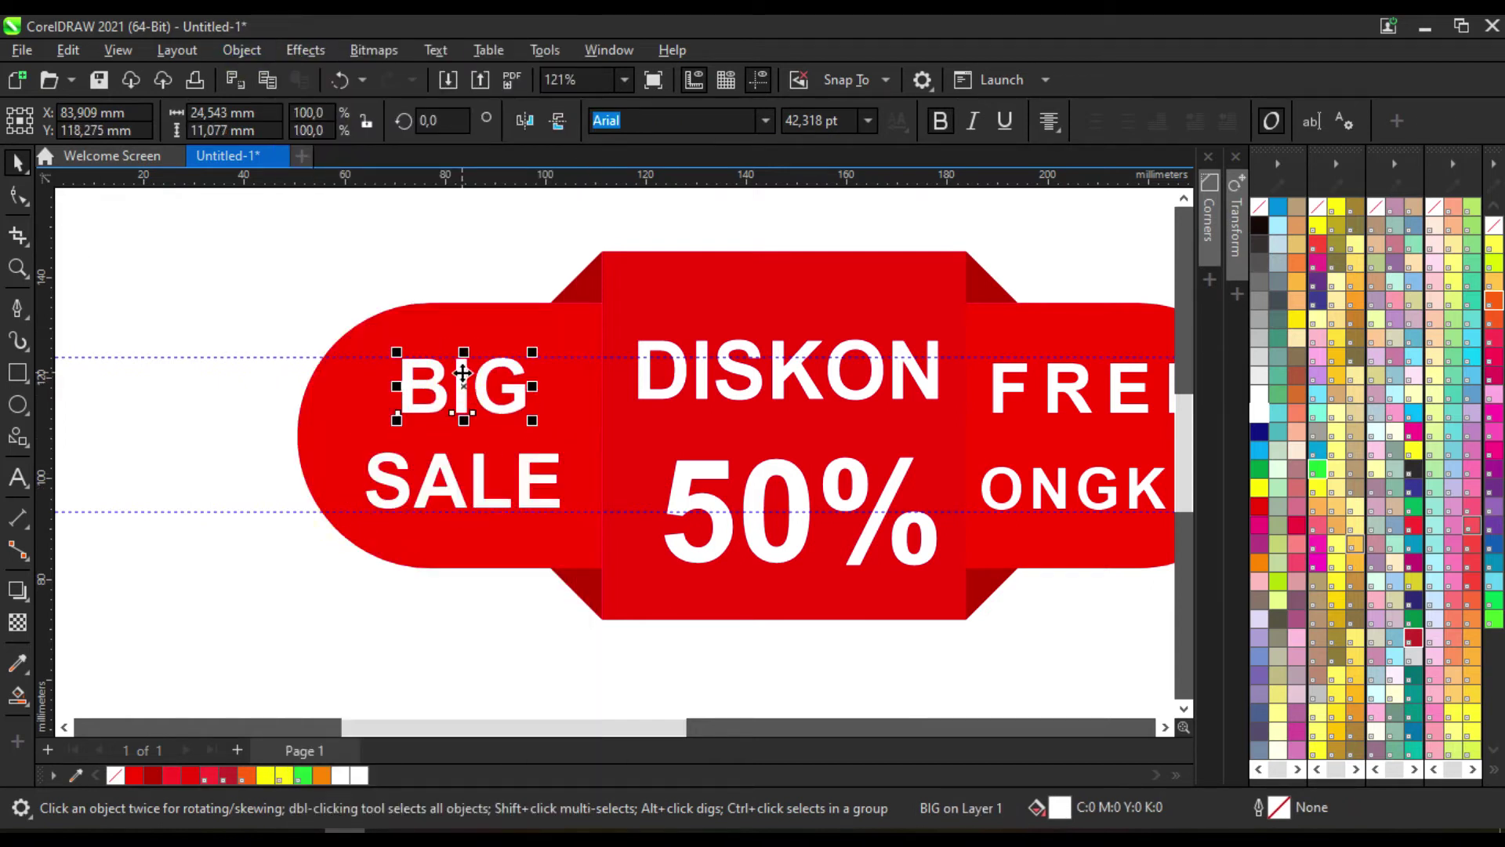
{"action": "key", "text": "F10"}
{"action": "left_click_drag", "start_coordinate": [540, 421], "coordinate": [569, 429]}
{"action": "left_click", "coordinate": [485, 473]}
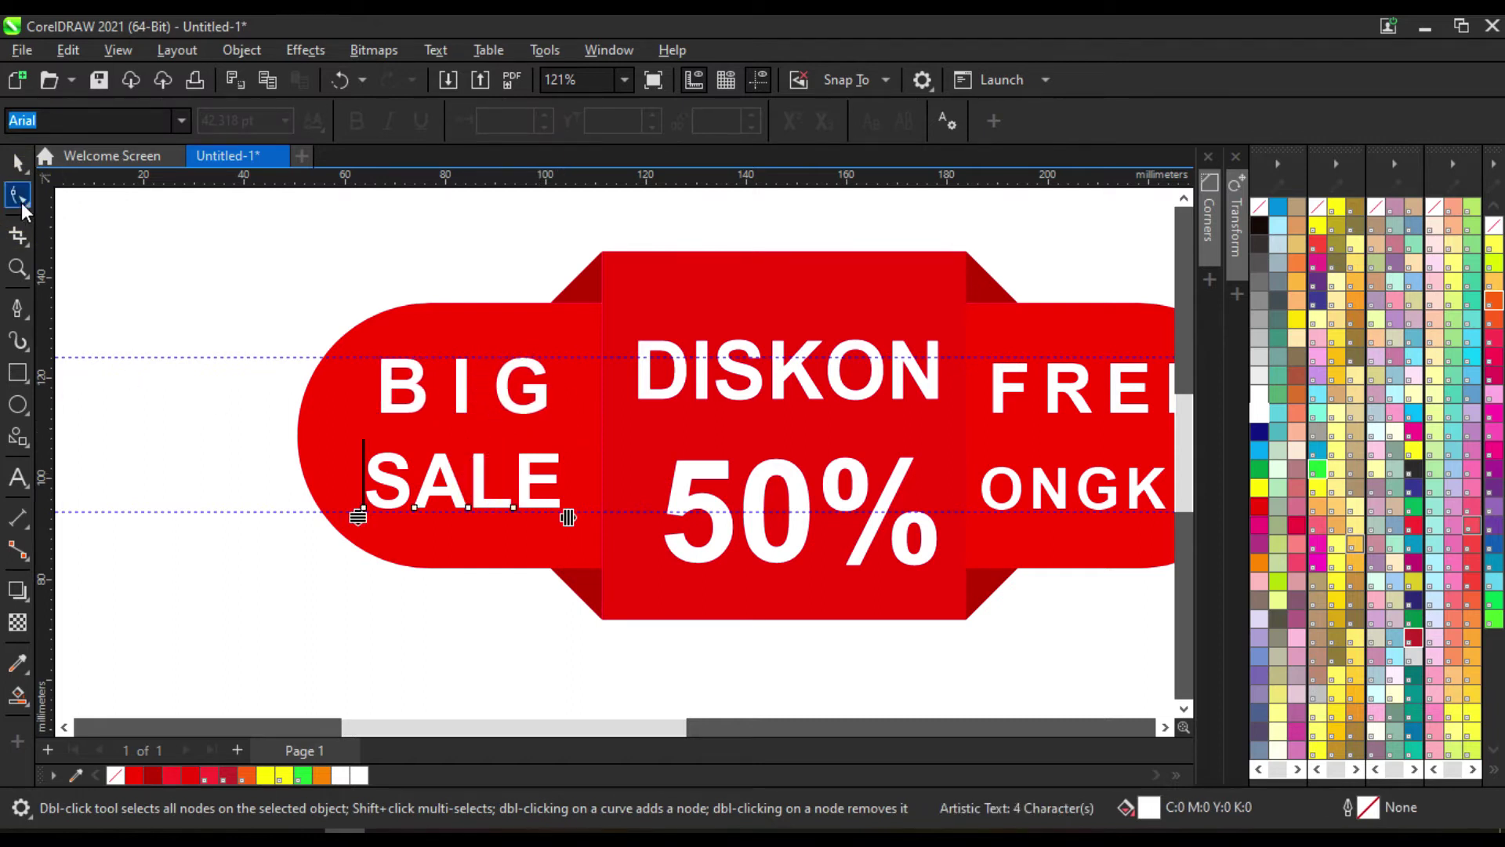
{"action": "left_click_drag", "start_coordinate": [570, 519], "coordinate": [590, 521]}
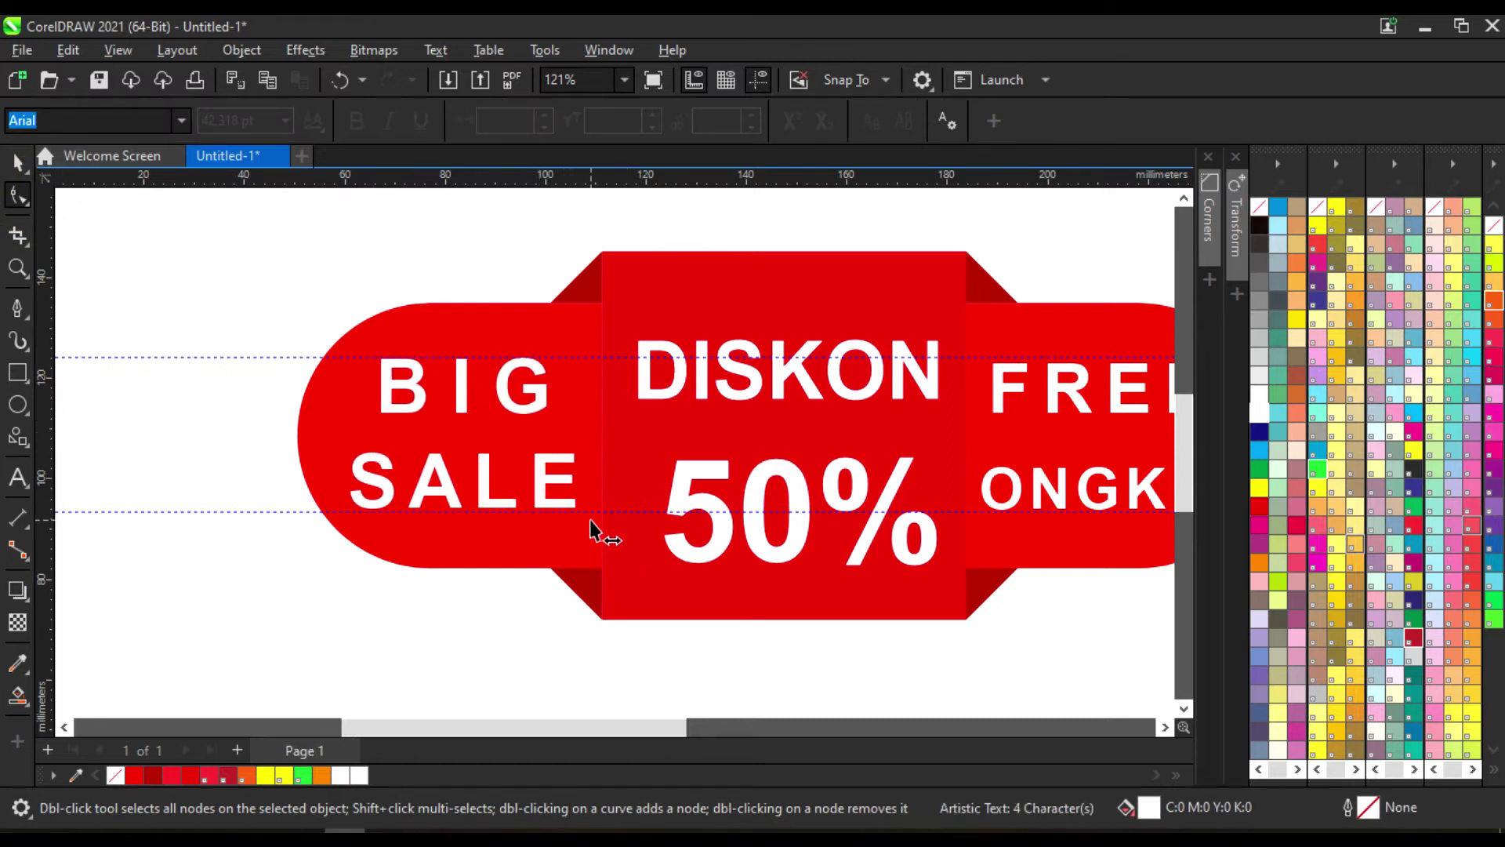
{"action": "left_click", "coordinate": [17, 162]}
{"action": "left_click", "coordinate": [175, 251]}
Delete the two horizontal guidelines crossing the banner
{"action": "scroll", "coordinate": [505, 285], "scroll_direction": "down", "scroll_amount": 2}
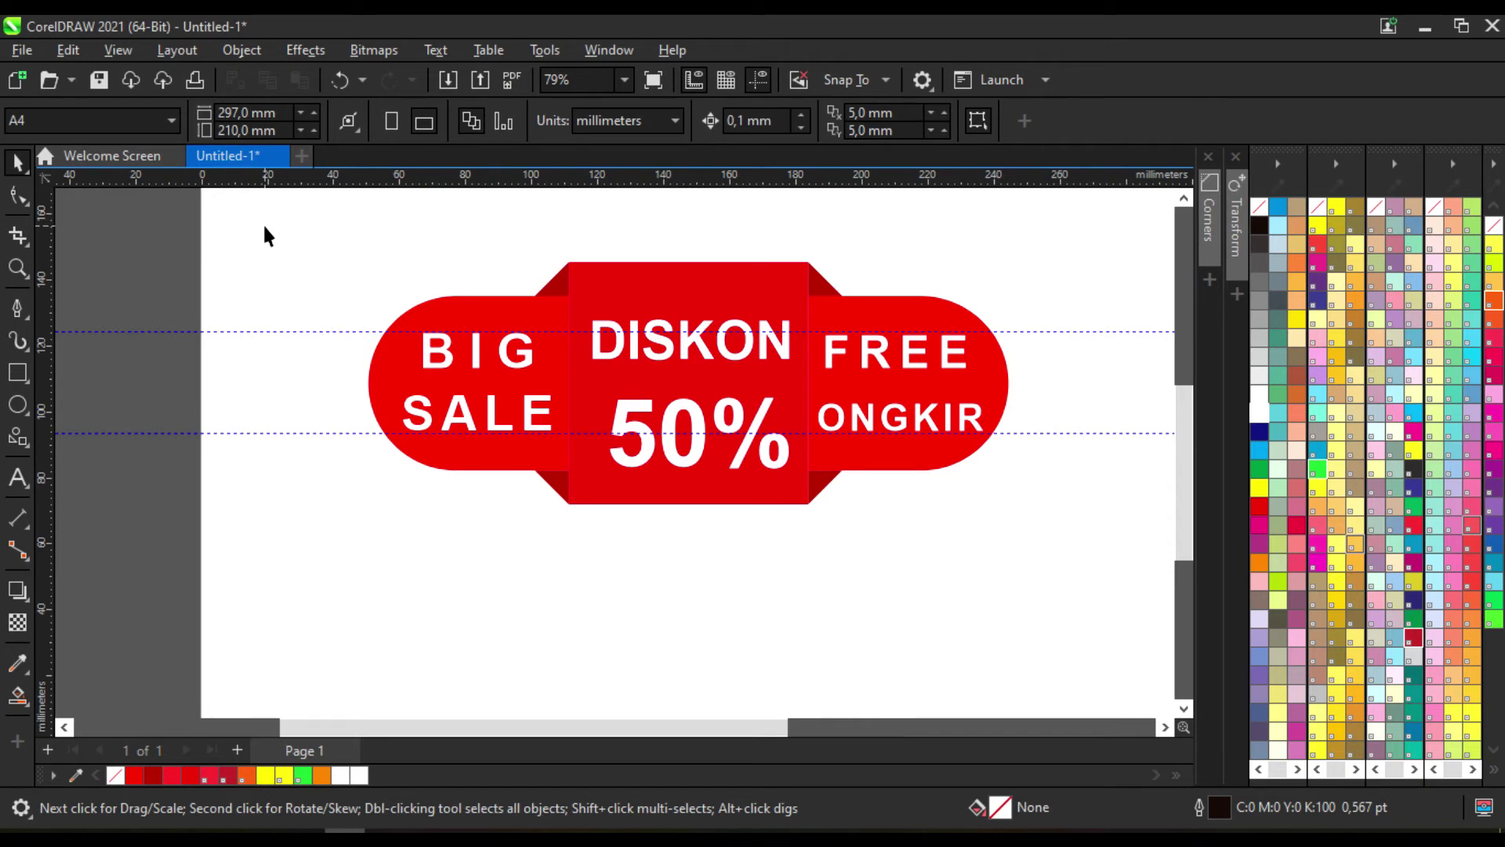
{"action": "scroll", "coordinate": [474, 485], "scroll_direction": "down", "scroll_amount": 1}
{"action": "scroll", "coordinate": [609, 470], "scroll_direction": "down", "scroll_amount": 1}
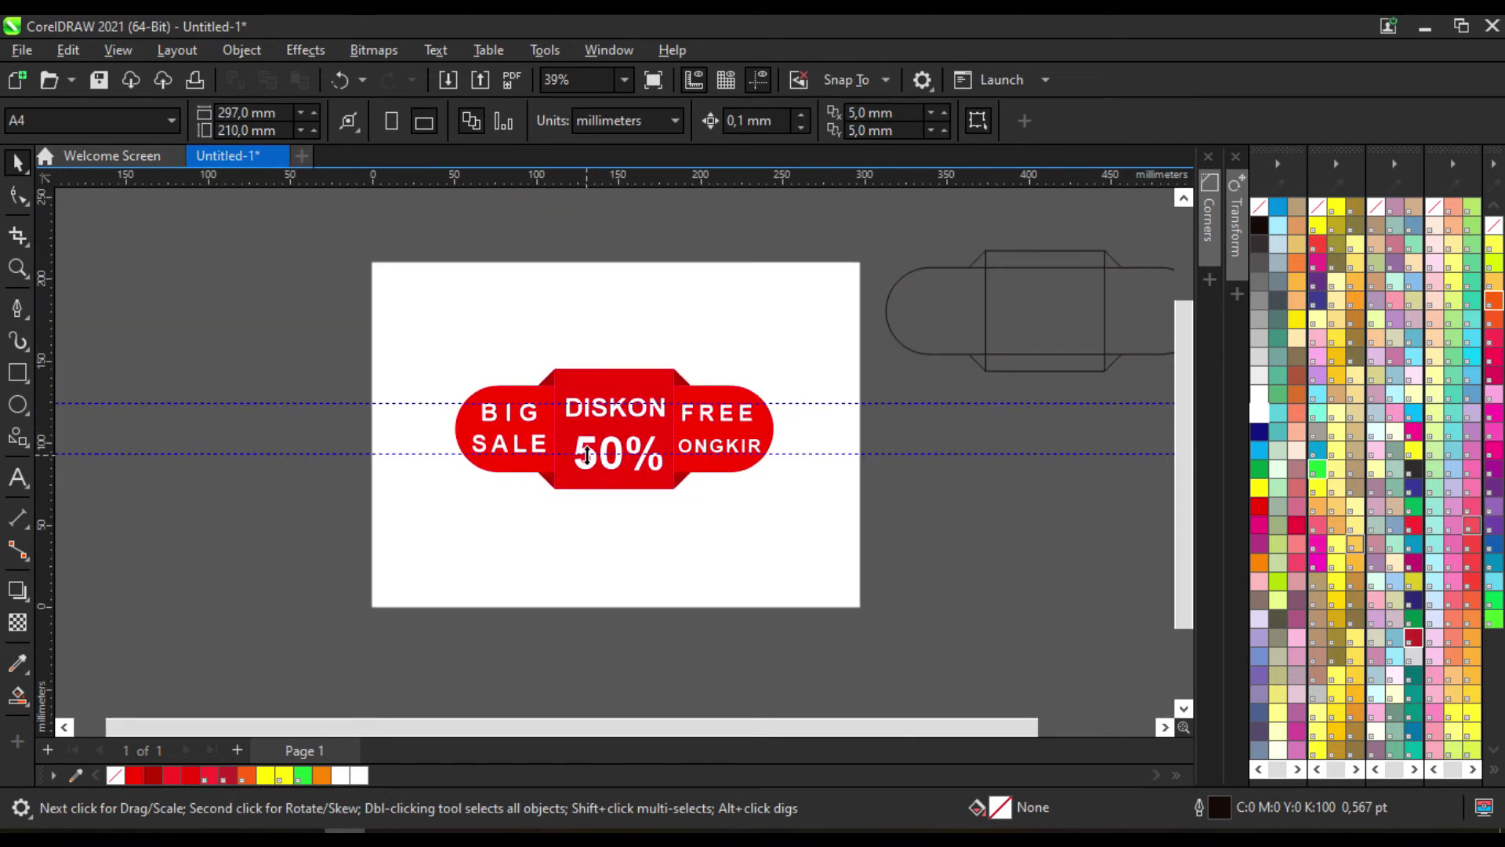
{"action": "left_click", "coordinate": [823, 403]}
{"action": "key", "text": "Delete"}
{"action": "left_click", "coordinate": [863, 453]}
{"action": "key", "text": "Delete"}
Group the whole red banner with its texts and move it off towards the upper-left of the page
{"action": "left_click_drag", "start_coordinate": [369, 288], "coordinate": [819, 552]}
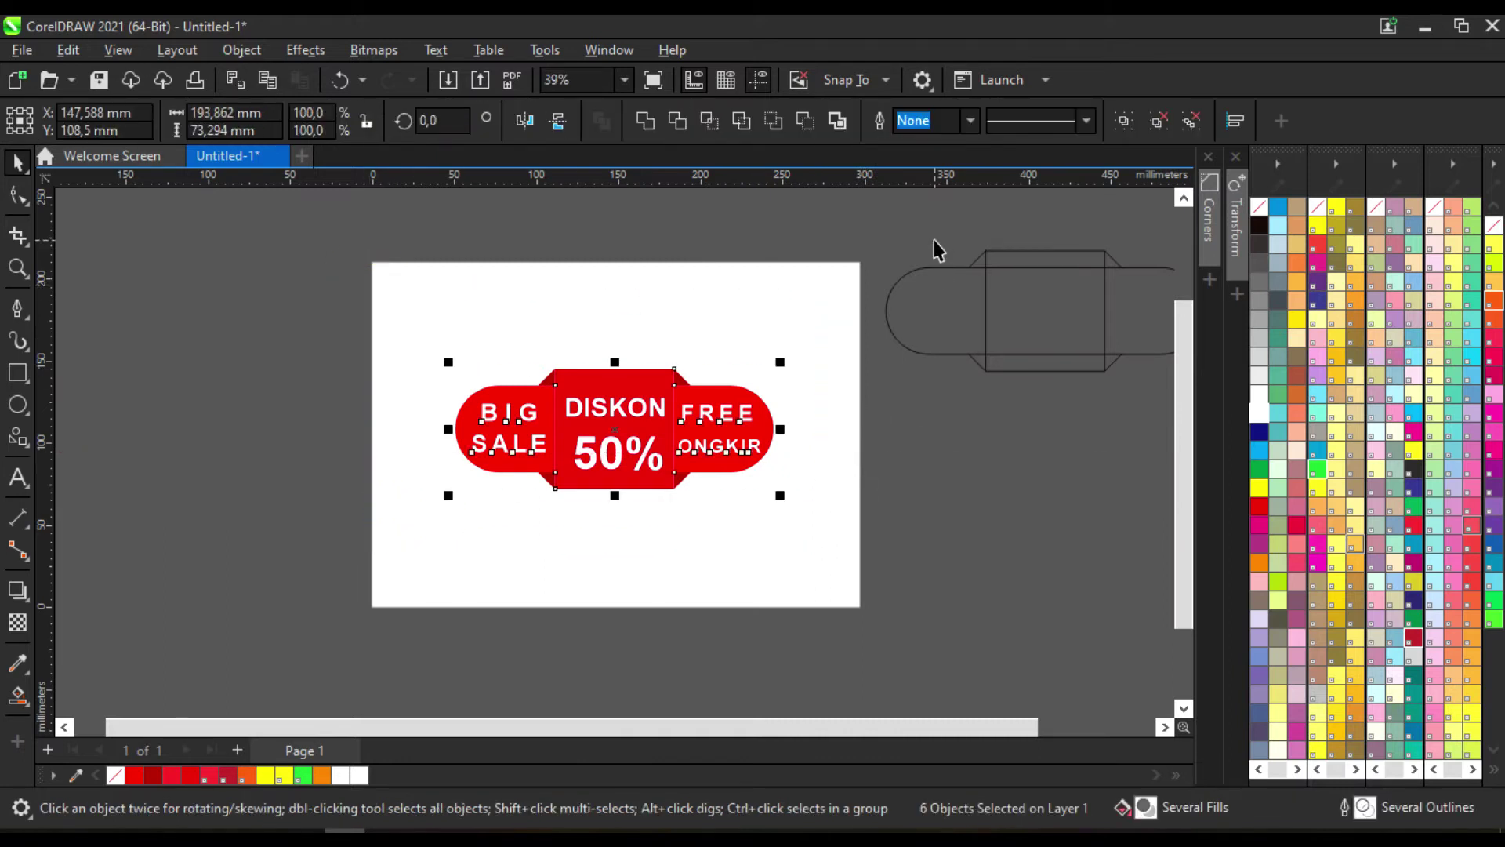
{"action": "left_click", "coordinate": [1121, 121]}
{"action": "left_click_drag", "start_coordinate": [614, 429], "coordinate": [293, 326]}
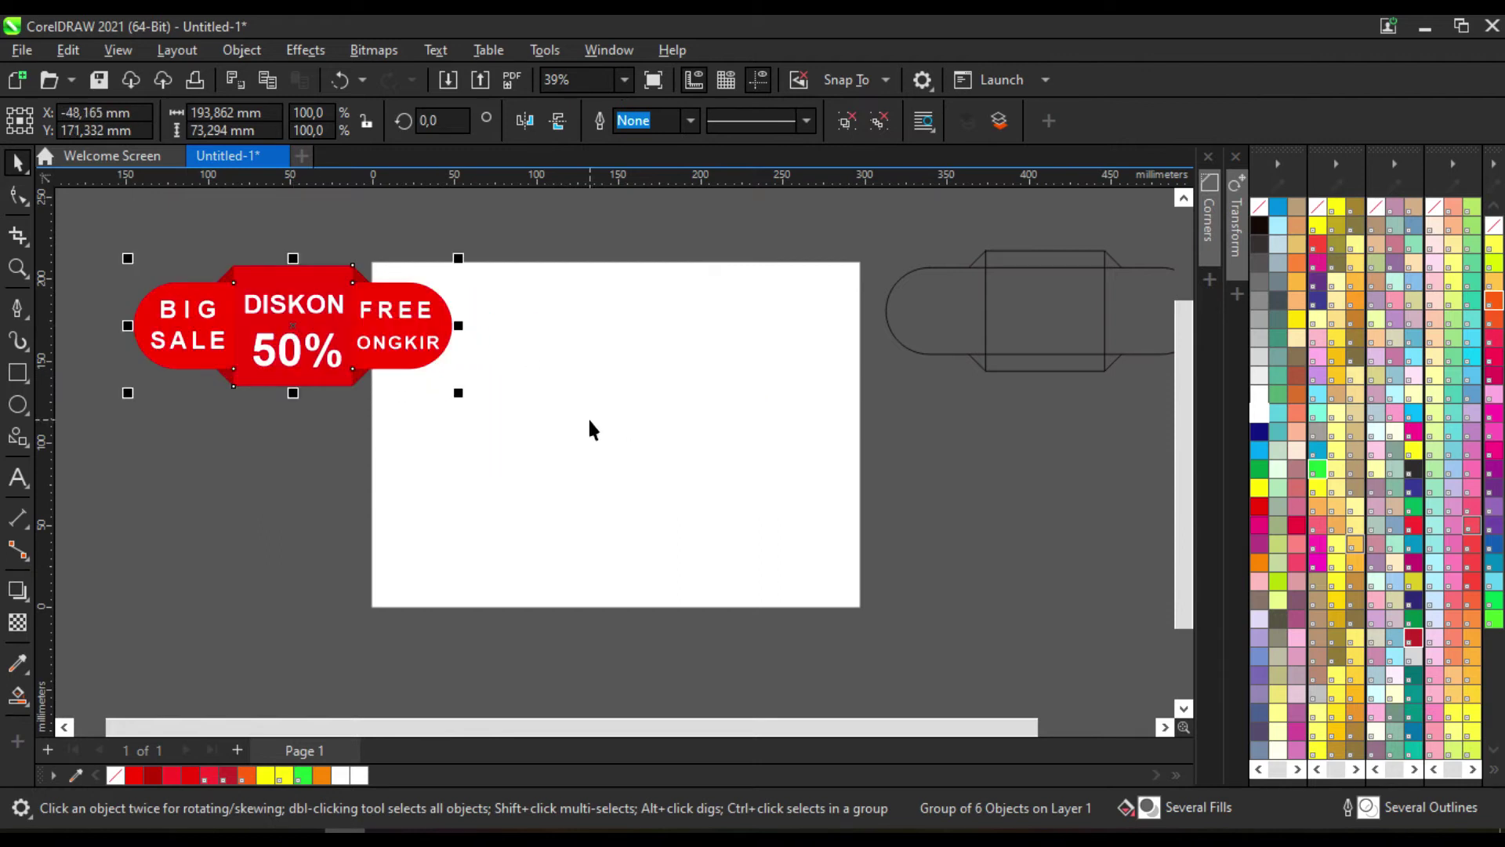
Move the unfilled outline copy of the banner from beside the page onto the middle of the page
{"action": "scroll", "coordinate": [592, 429], "scroll_direction": "down", "scroll_amount": 1}
{"action": "left_click_drag", "start_coordinate": [833, 232], "coordinate": [1075, 444]}
{"action": "left_click_drag", "start_coordinate": [853, 324], "coordinate": [499, 452]}
{"action": "scroll", "coordinate": [649, 504], "scroll_direction": "down", "scroll_amount": 1}
{"action": "scroll", "coordinate": [671, 392], "scroll_direction": "up", "scroll_amount": 3}
{"action": "scroll", "coordinate": [672, 393], "scroll_direction": "down", "scroll_amount": 1}
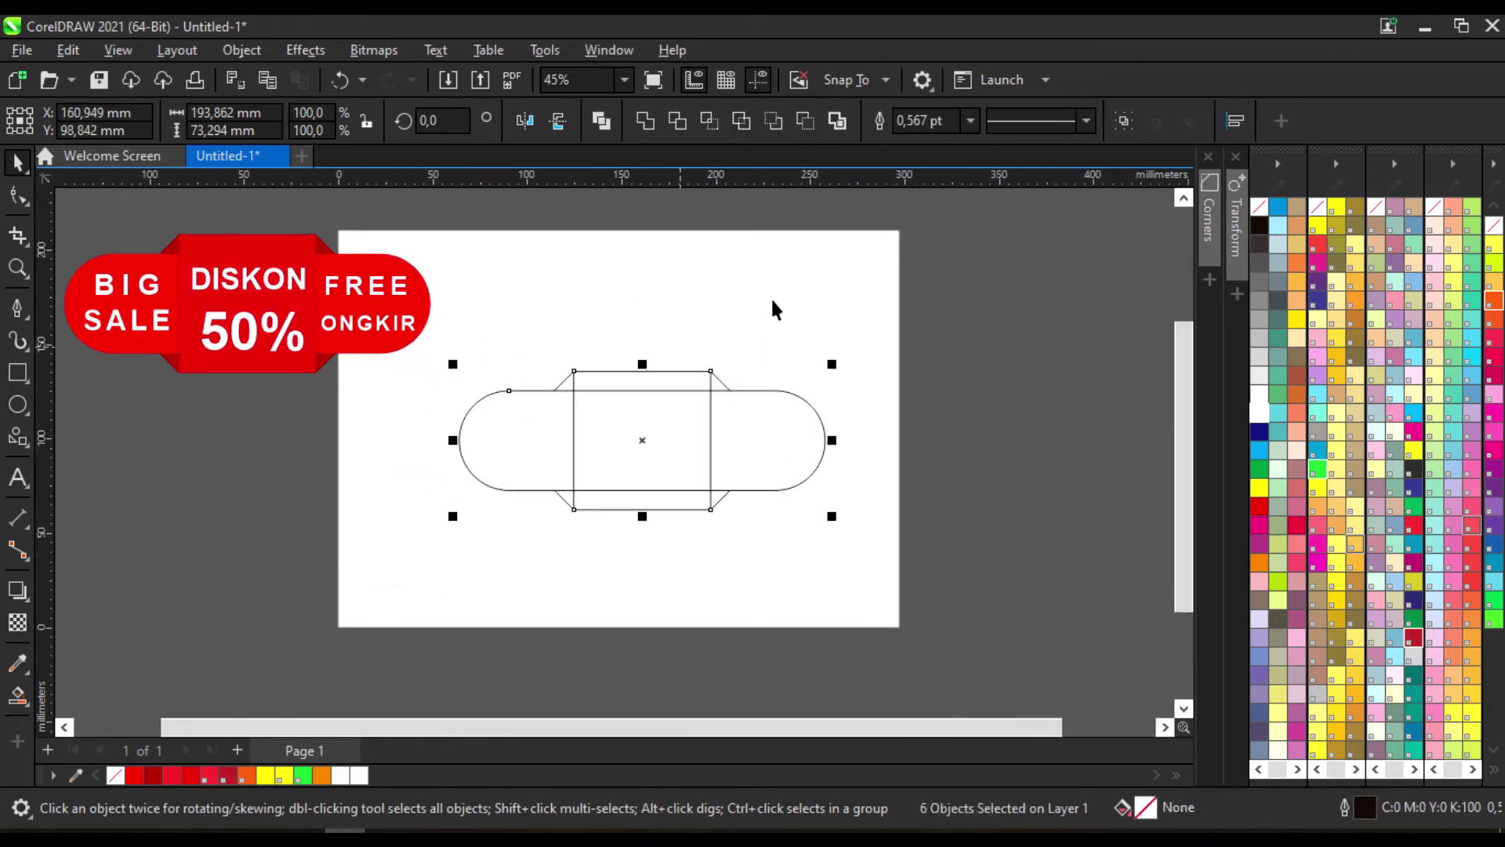
{"action": "left_click", "coordinate": [772, 310]}
Draw a 10-pointed star about 103 × 98 mm and place it over the outline banner's central rectangle
{"action": "left_click", "coordinate": [19, 408]}
{"action": "left_click", "coordinate": [22, 441]}
{"action": "left_click", "coordinate": [59, 460]}
{"action": "left_click", "coordinate": [717, 116]}
{"action": "left_click", "coordinate": [717, 116]}
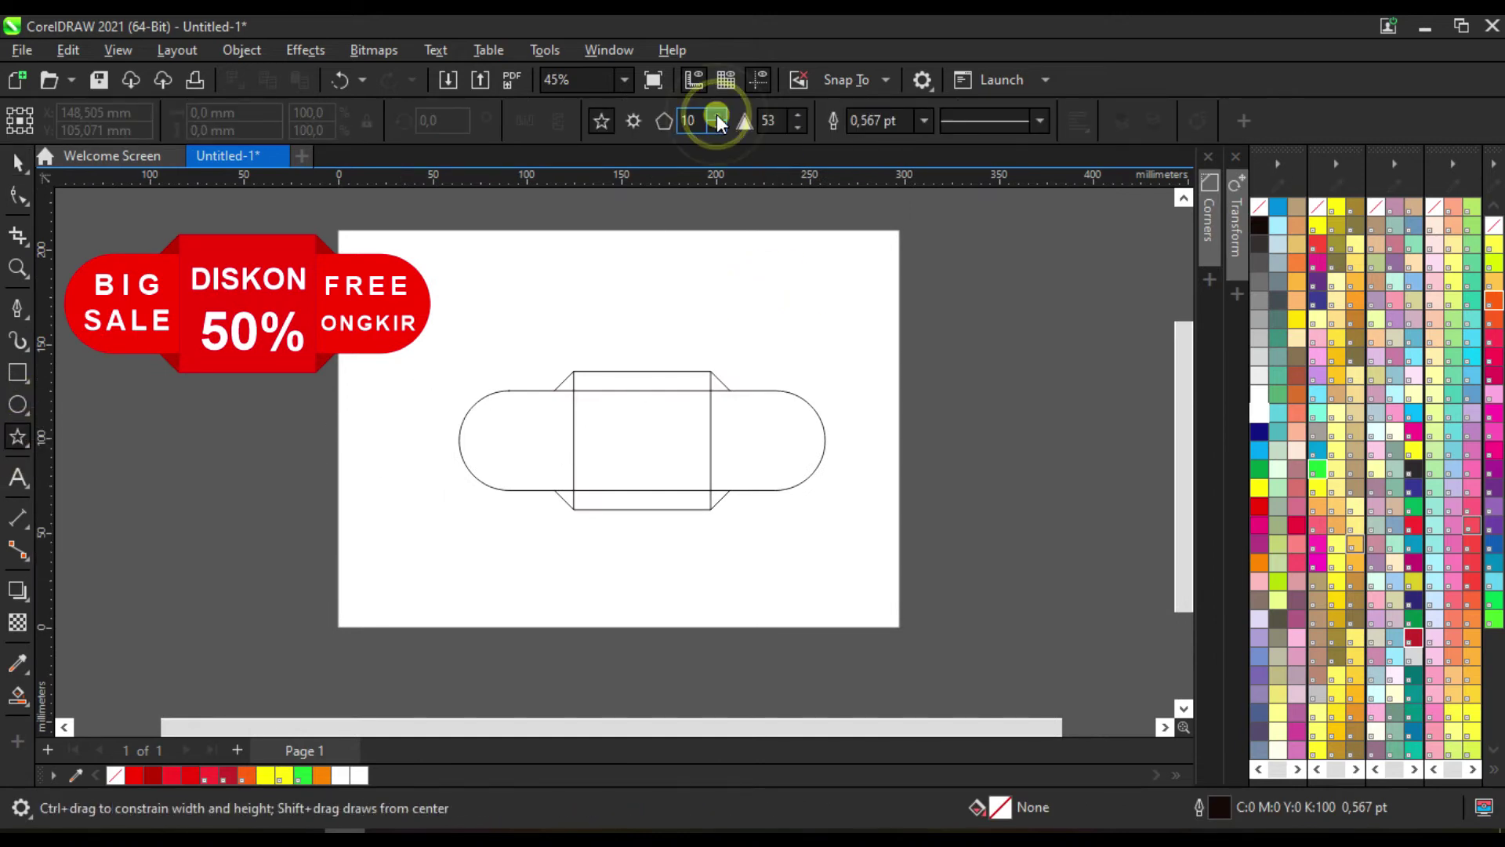
{"action": "mouse_move", "coordinate": [800, 281]}
{"action": "left_mouse_down"}
{"action": "mouse_move", "coordinate": [880, 362]}
{"action": "mouse_move", "coordinate": [873, 344]}
{"action": "left_mouse_up"}
{"action": "left_click", "coordinate": [10, 163]}
{"action": "left_click_drag", "start_coordinate": [818, 275], "coordinate": [633, 433]}
Set the star's sharpness to 10
{"action": "double_click", "coordinate": [773, 120]}
{"action": "type", "text": "10"}
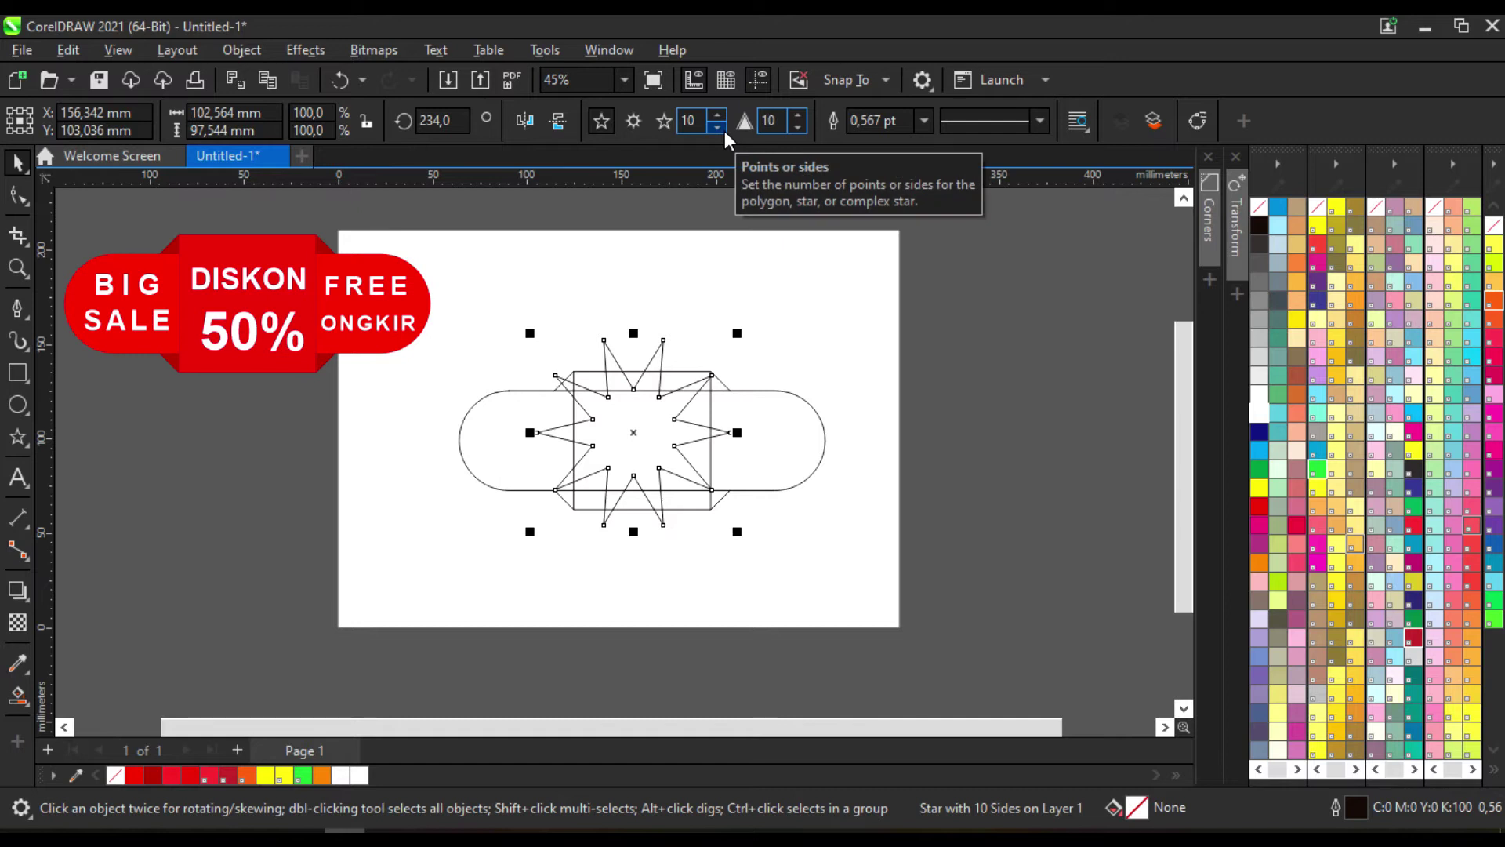
{"action": "key", "text": "Return"}
Try chamfered and scalloped corners on the star
{"action": "left_click", "coordinate": [1209, 216]}
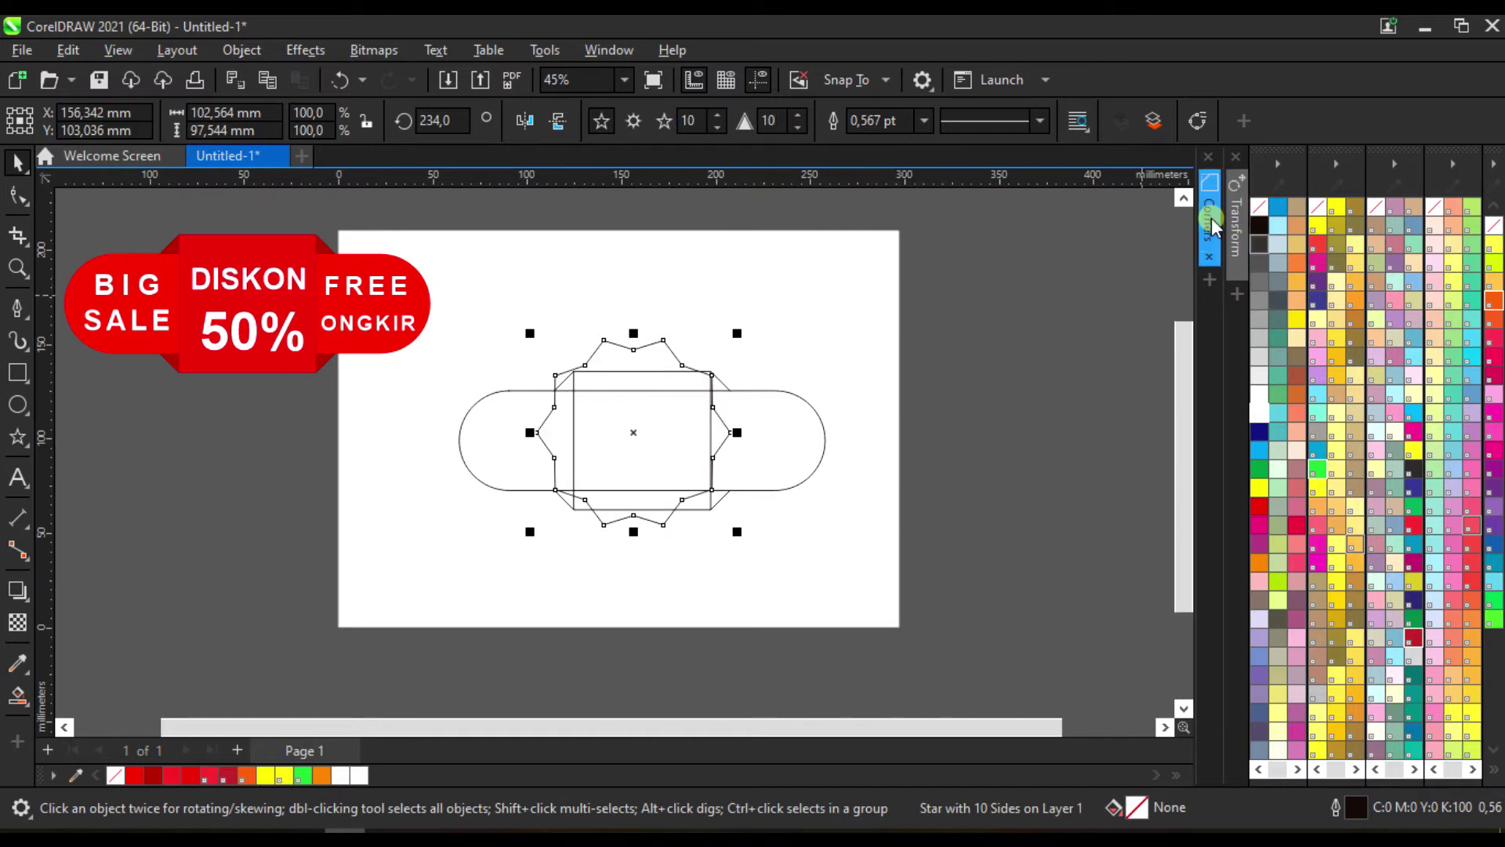
{"action": "left_click", "coordinate": [1149, 415]}
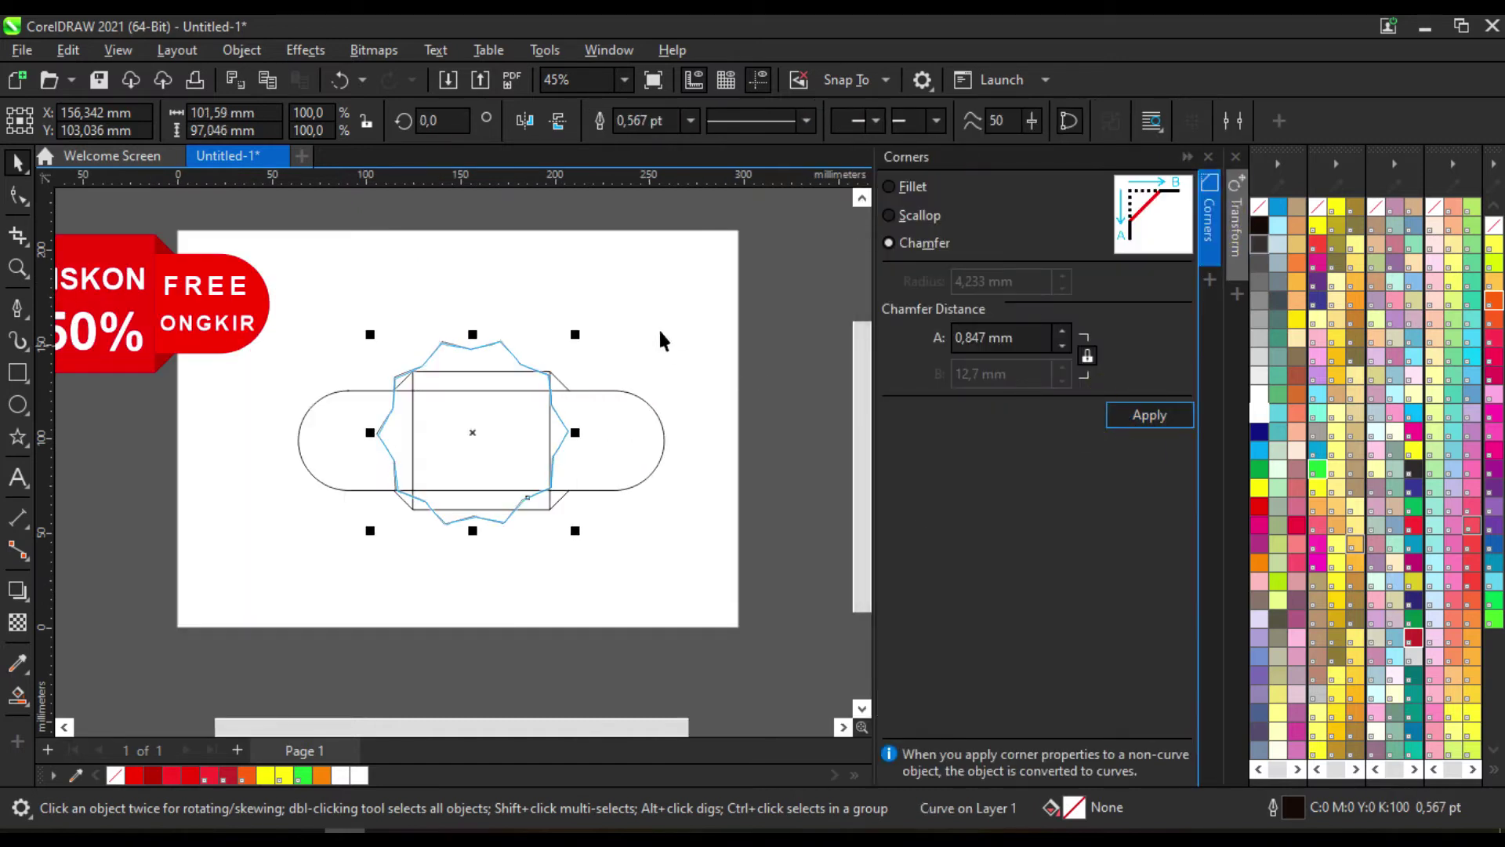
{"action": "left_click", "coordinate": [913, 215]}
{"action": "left_click", "coordinate": [1149, 415]}
{"action": "left_click", "coordinate": [863, 487]}
{"action": "scroll", "coordinate": [555, 359], "scroll_direction": "up", "scroll_amount": 2}
Round the star's corners with a Fillet of radius 4,233 mm
{"action": "left_click", "coordinate": [914, 242]}
{"action": "left_click", "coordinate": [914, 192]}
{"action": "left_click", "coordinate": [1132, 416]}
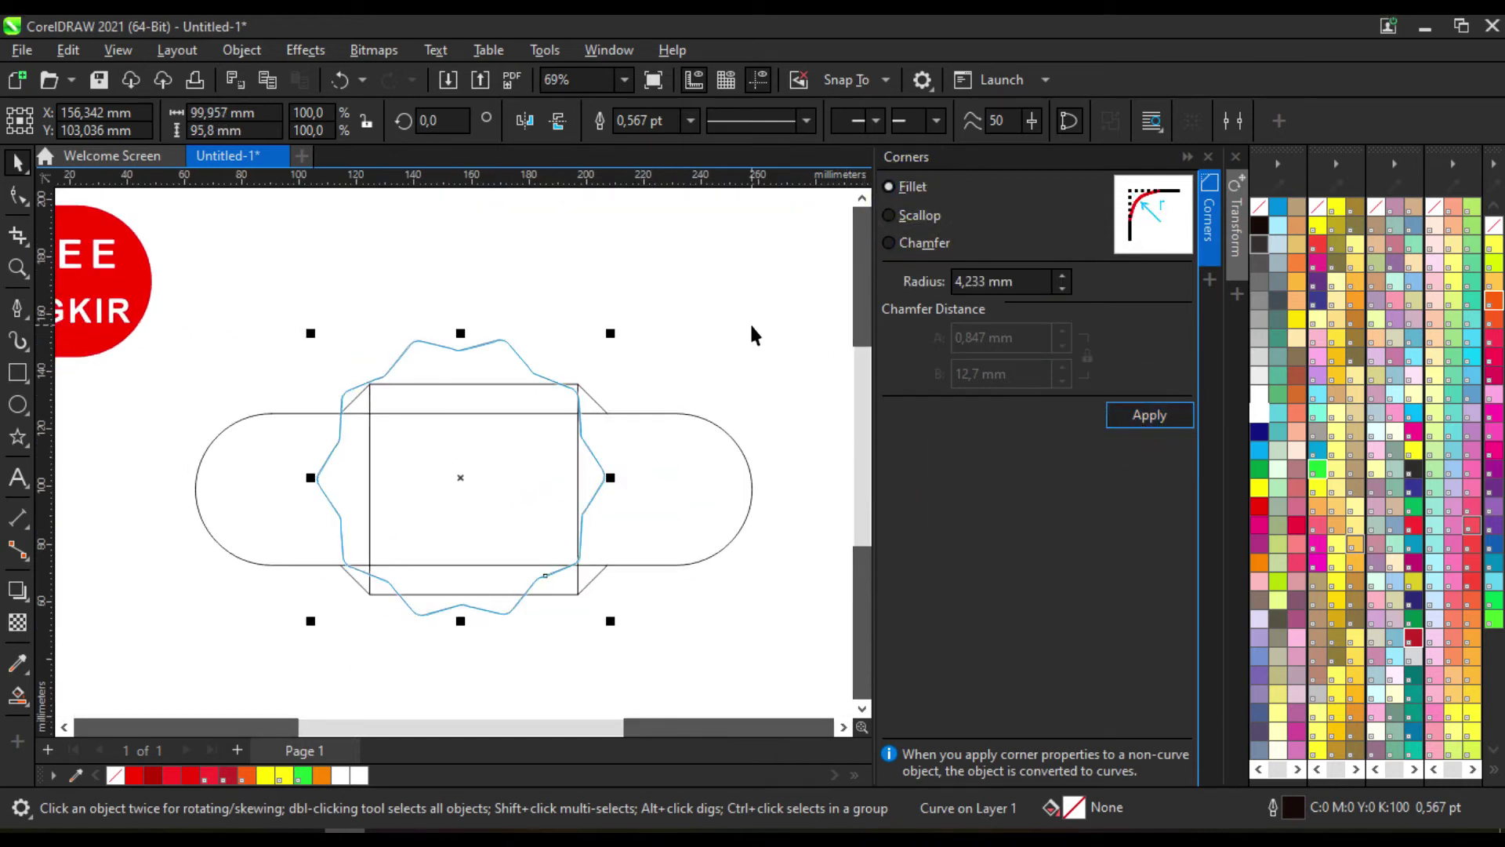
{"action": "left_click", "coordinate": [1210, 212]}
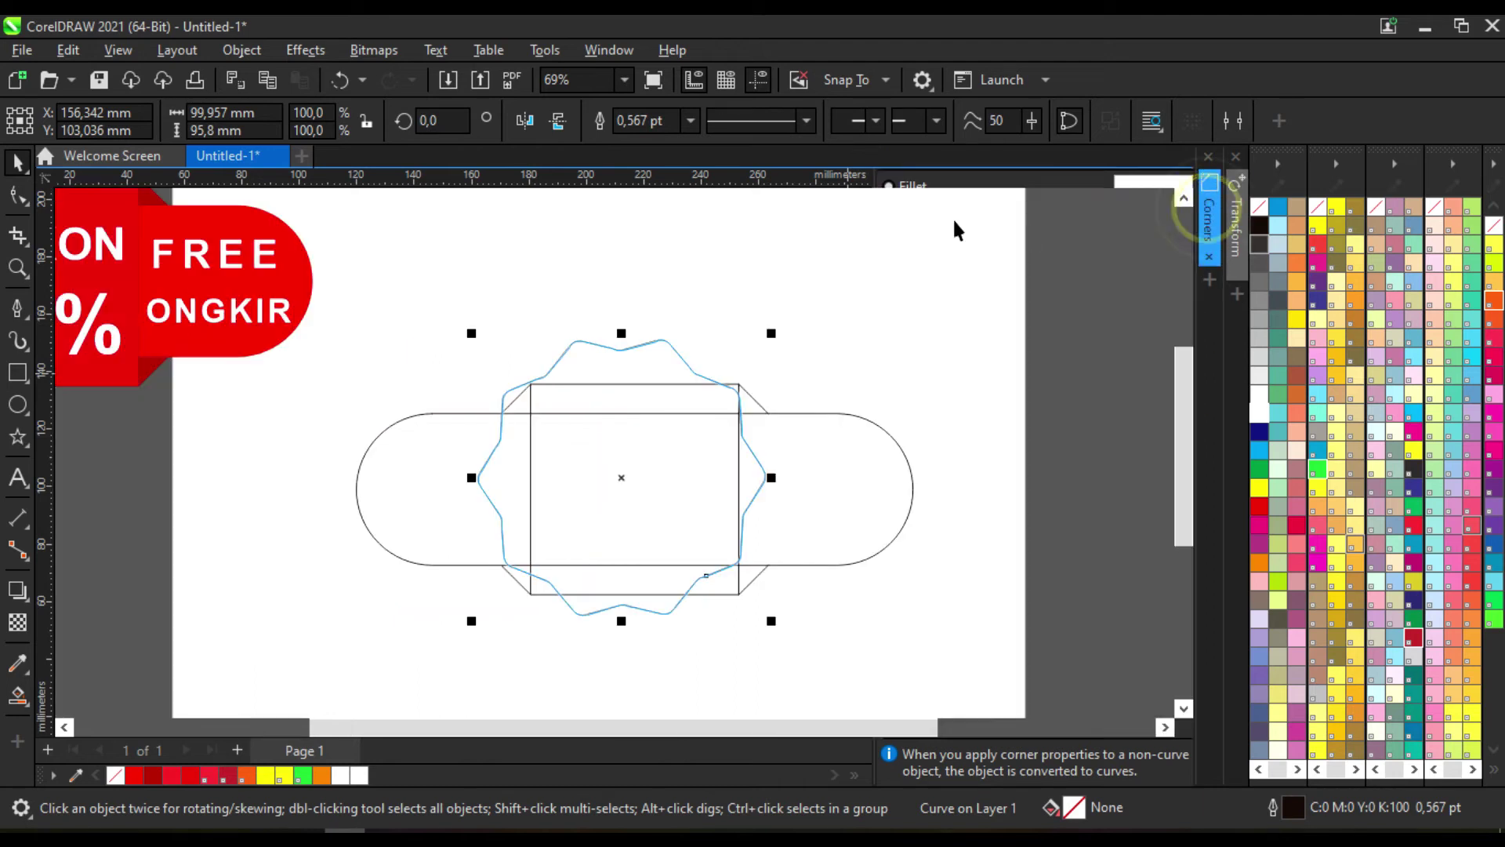
Move the star aside and delete the central rectangle and the fold triangles, keeping only the long rounded rectangle
{"action": "left_click", "coordinate": [891, 261]}
{"action": "left_click", "coordinate": [754, 400]}
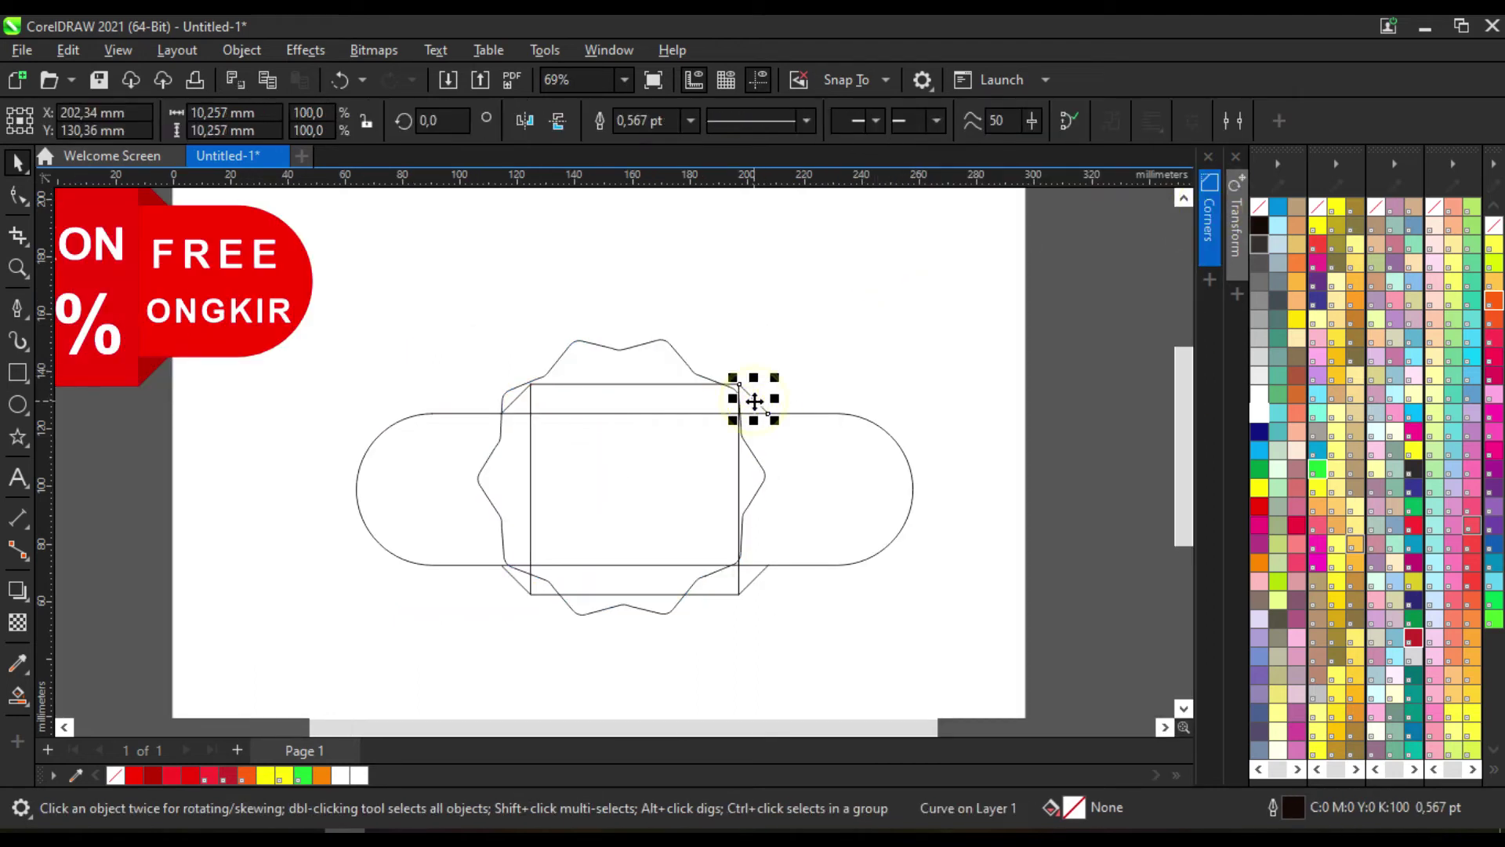
{"action": "left_click", "coordinate": [821, 338]}
{"action": "left_click_drag", "start_coordinate": [625, 345], "coordinate": [1041, 264]}
{"action": "left_click_drag", "start_coordinate": [471, 290], "coordinate": [805, 675]}
{"action": "key", "text": "Delete"}
Center both the star and the long rounded rectangle on the page
{"action": "left_click", "coordinate": [994, 473]}
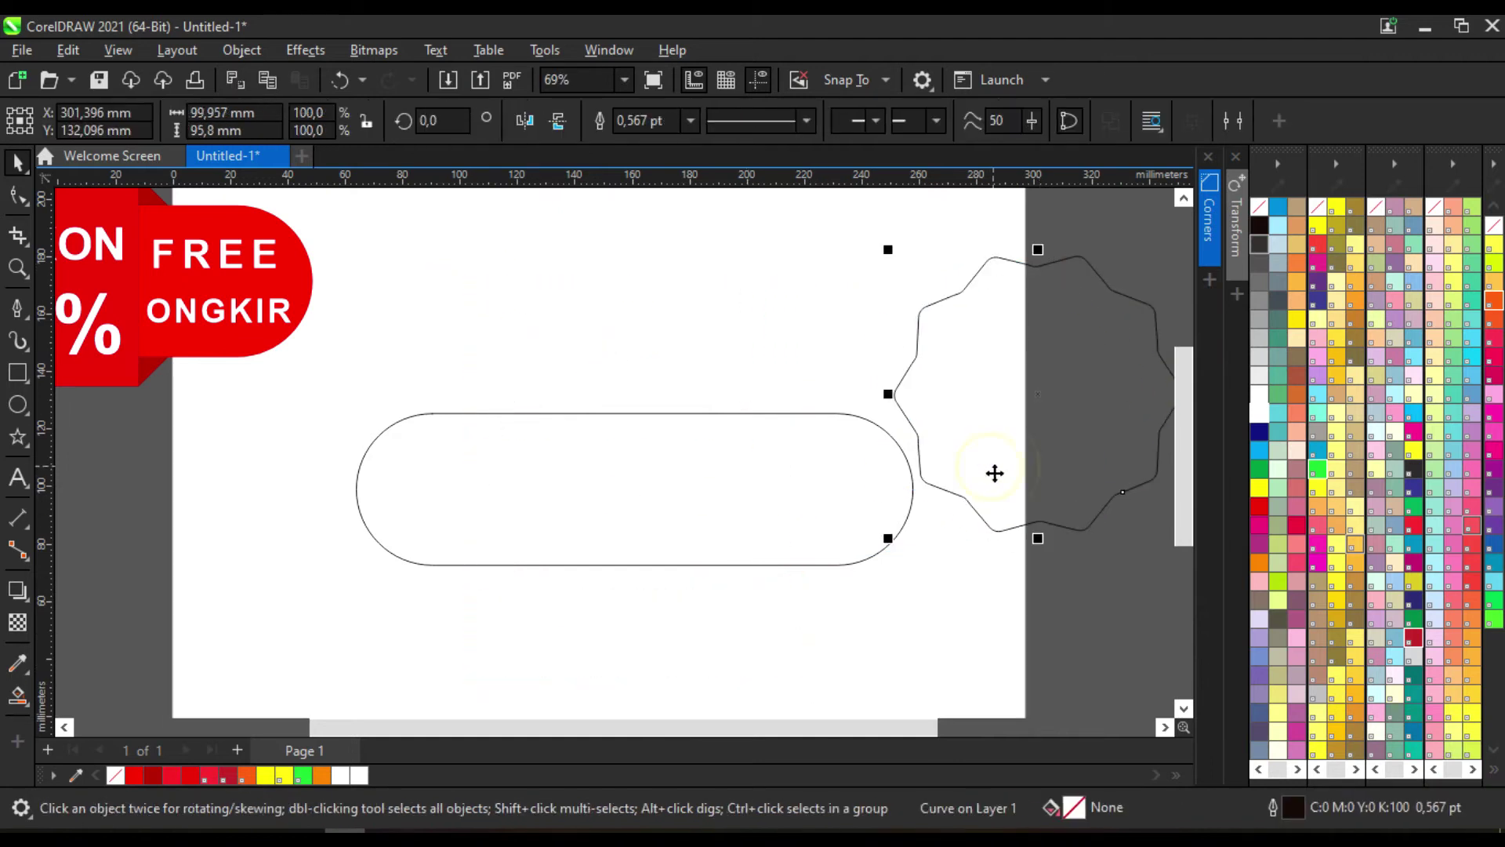
{"action": "key", "text": "p"}
{"action": "left_click", "coordinate": [890, 434]}
{"action": "key", "text": "p"}
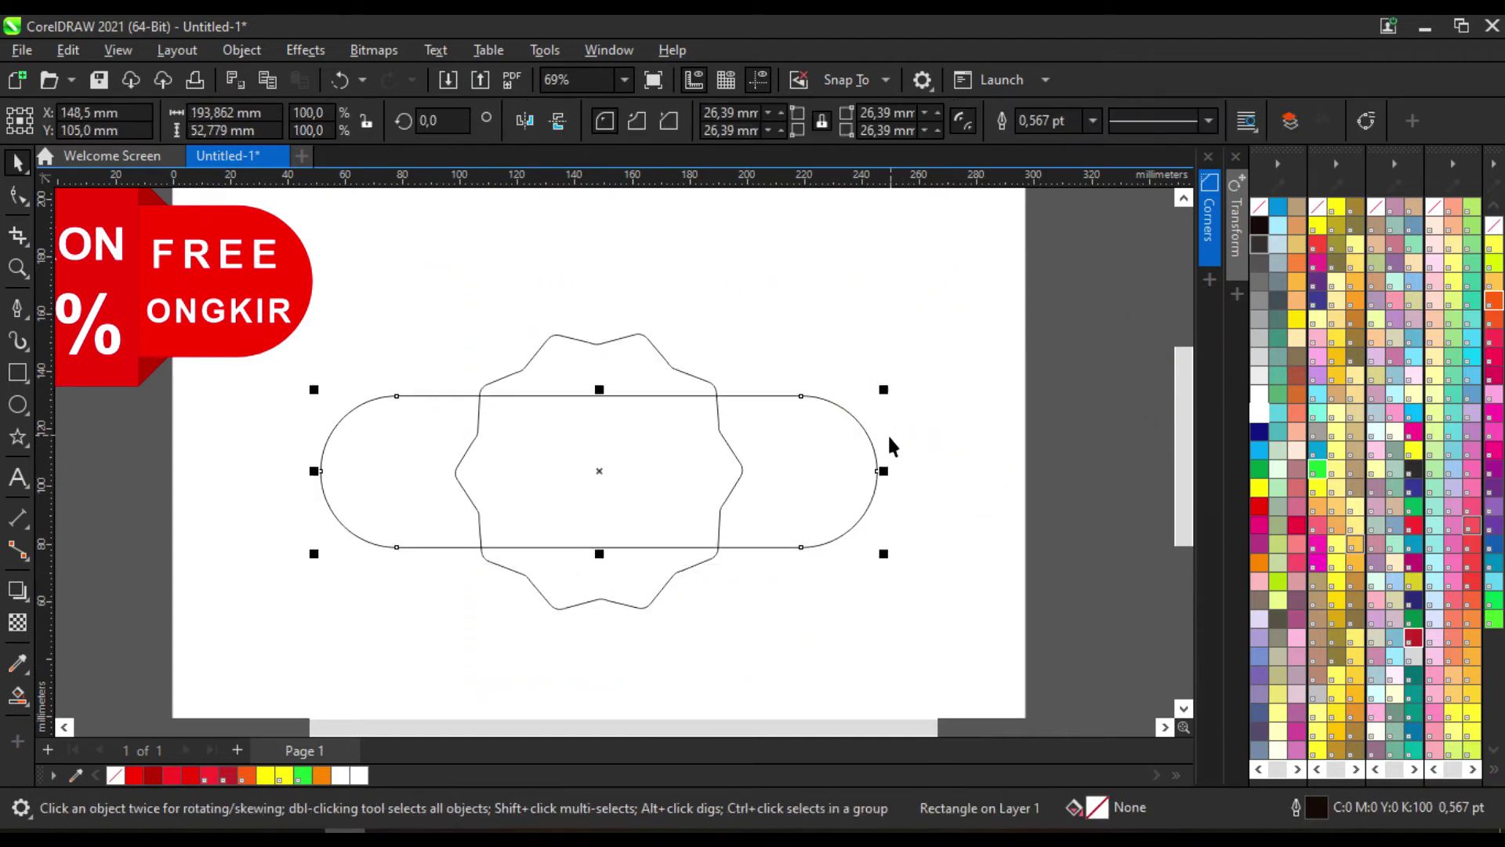
{"action": "left_click", "coordinate": [938, 343]}
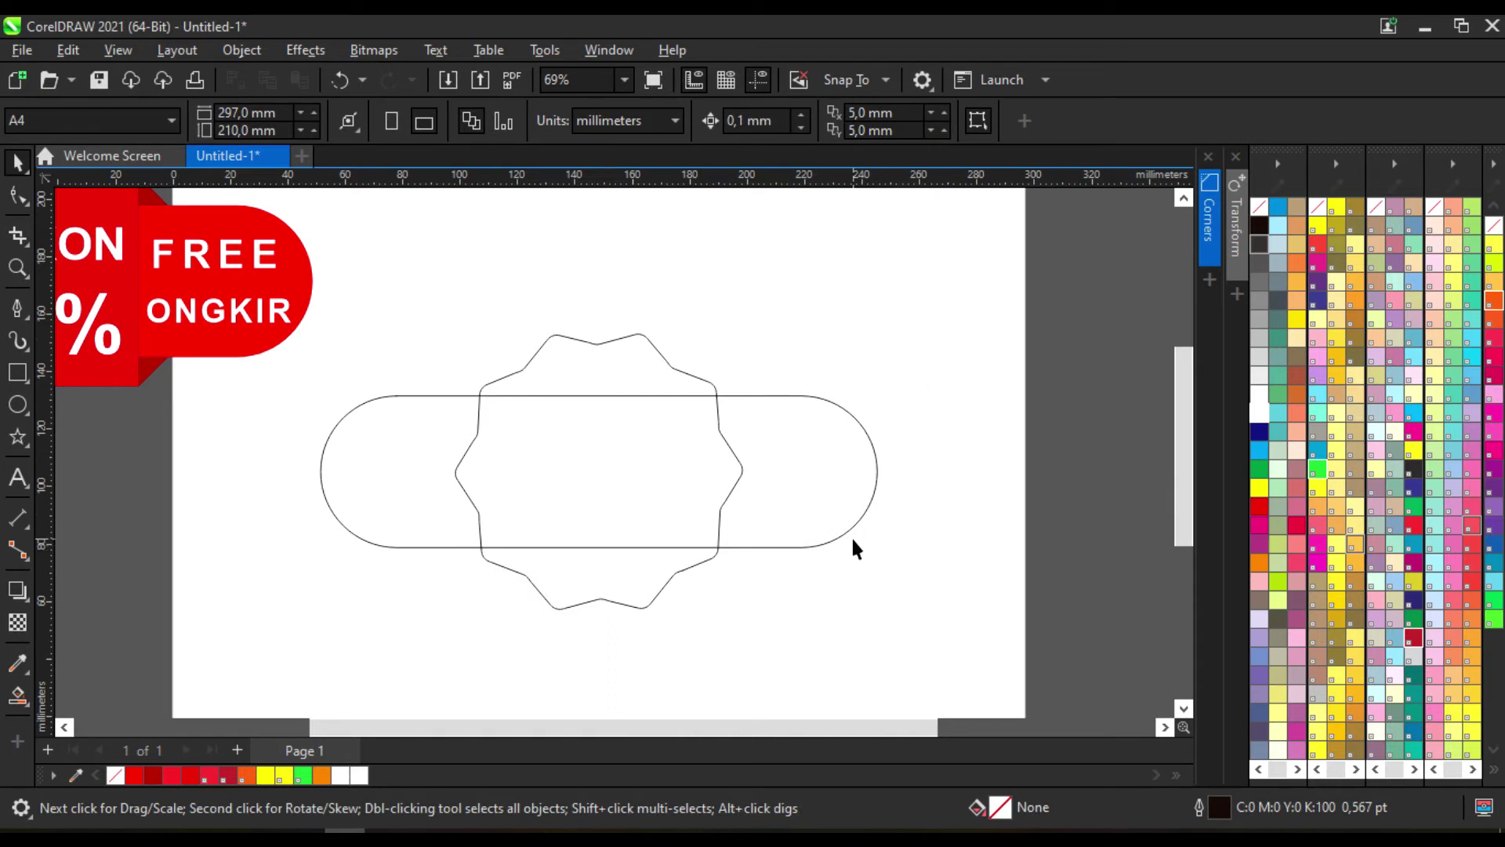
Shrink the star proportionally about its center to about 91 mm wide
{"action": "left_click", "coordinate": [701, 584]}
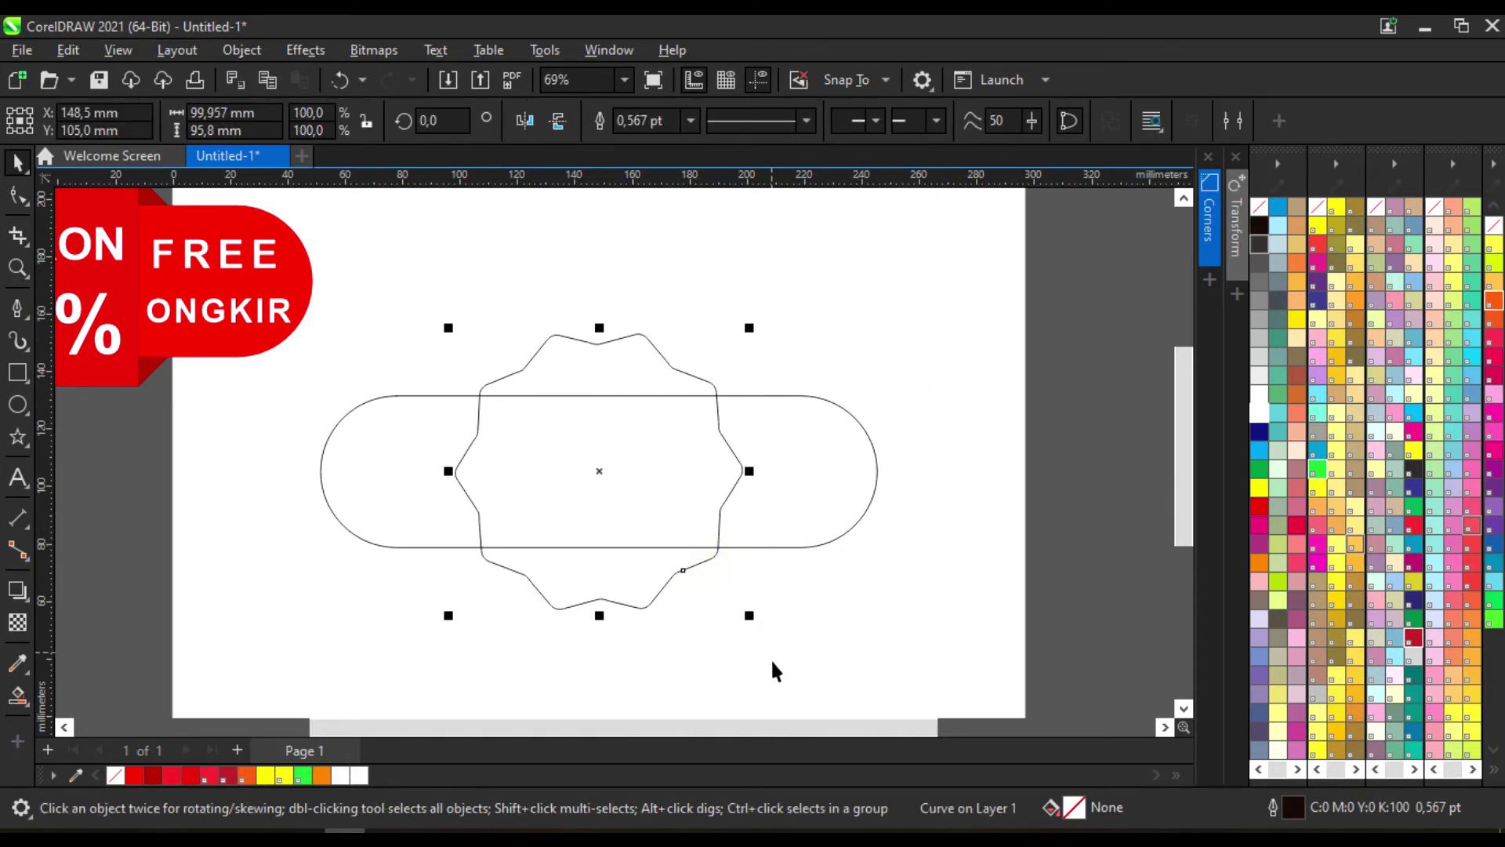
{"action": "left_click_drag", "start_coordinate": [747, 617], "coordinate": [730, 595]}
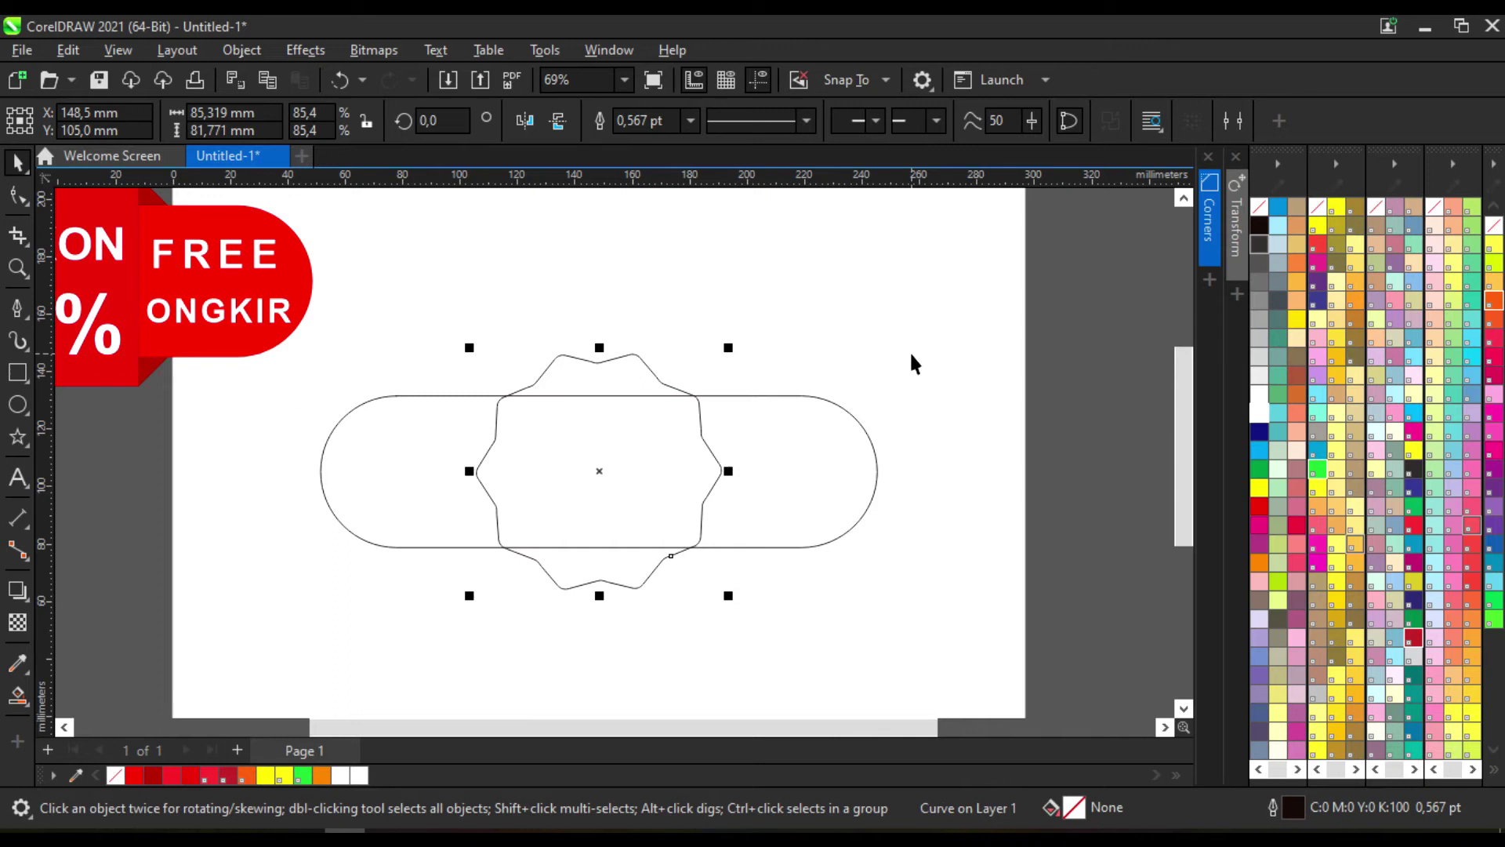
{"action": "scroll", "coordinate": [697, 392], "scroll_direction": "up", "scroll_amount": 2}
{"action": "mouse_move", "coordinate": [737, 701]}
{"action": "left_mouse_down"}
{"action": "mouse_move", "coordinate": [725, 686]}
{"action": "mouse_move", "coordinate": [740, 693]}
{"action": "left_mouse_up"}
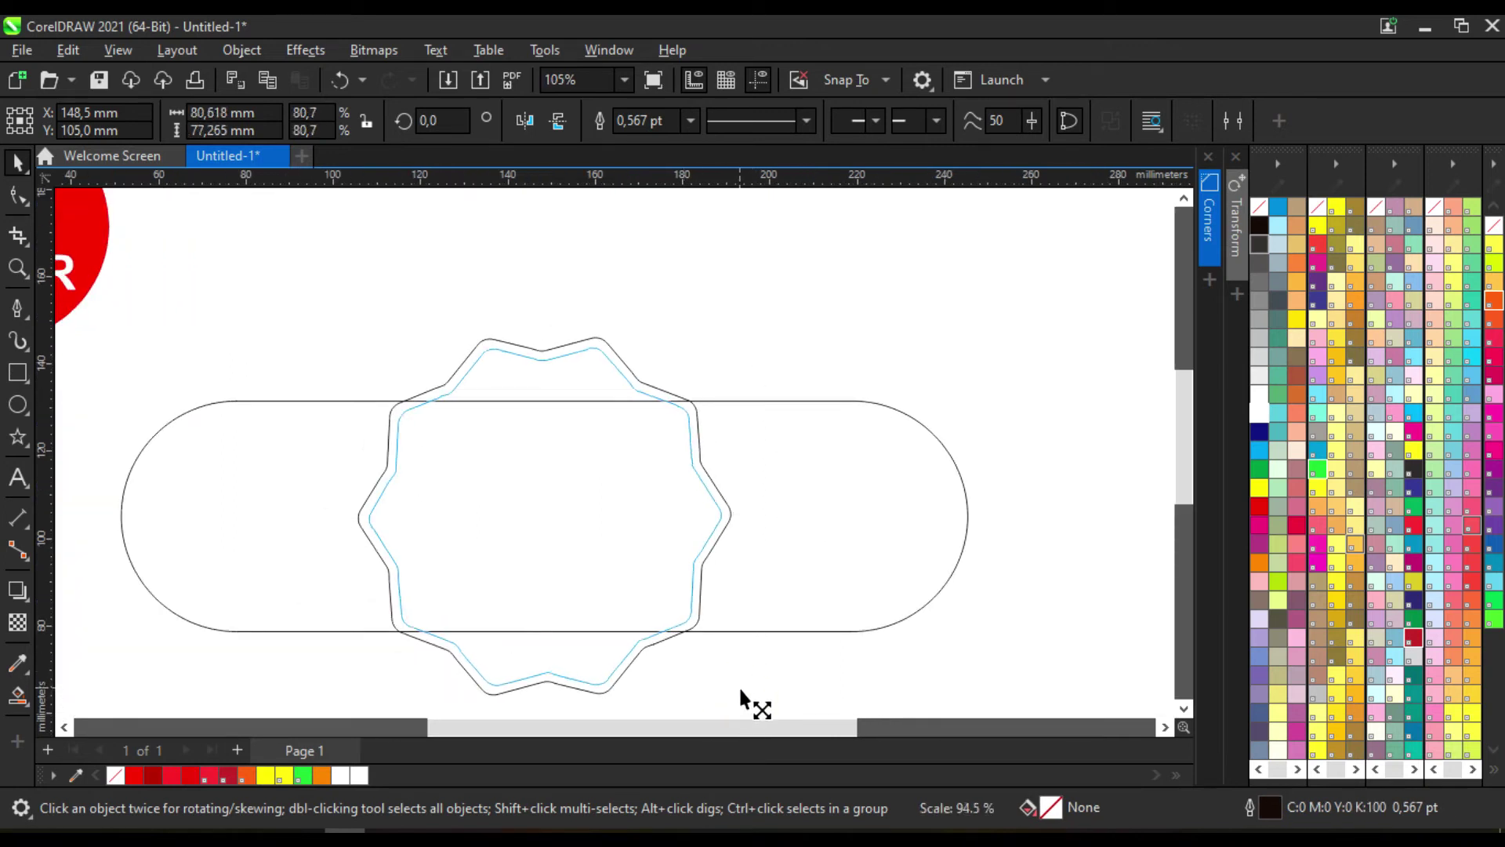
{"action": "scroll", "coordinate": [848, 384], "scroll_direction": "down", "scroll_amount": 2}
{"action": "left_click_drag", "start_coordinate": [768, 588], "coordinate": [784, 607]}
{"action": "left_click", "coordinate": [890, 302]}
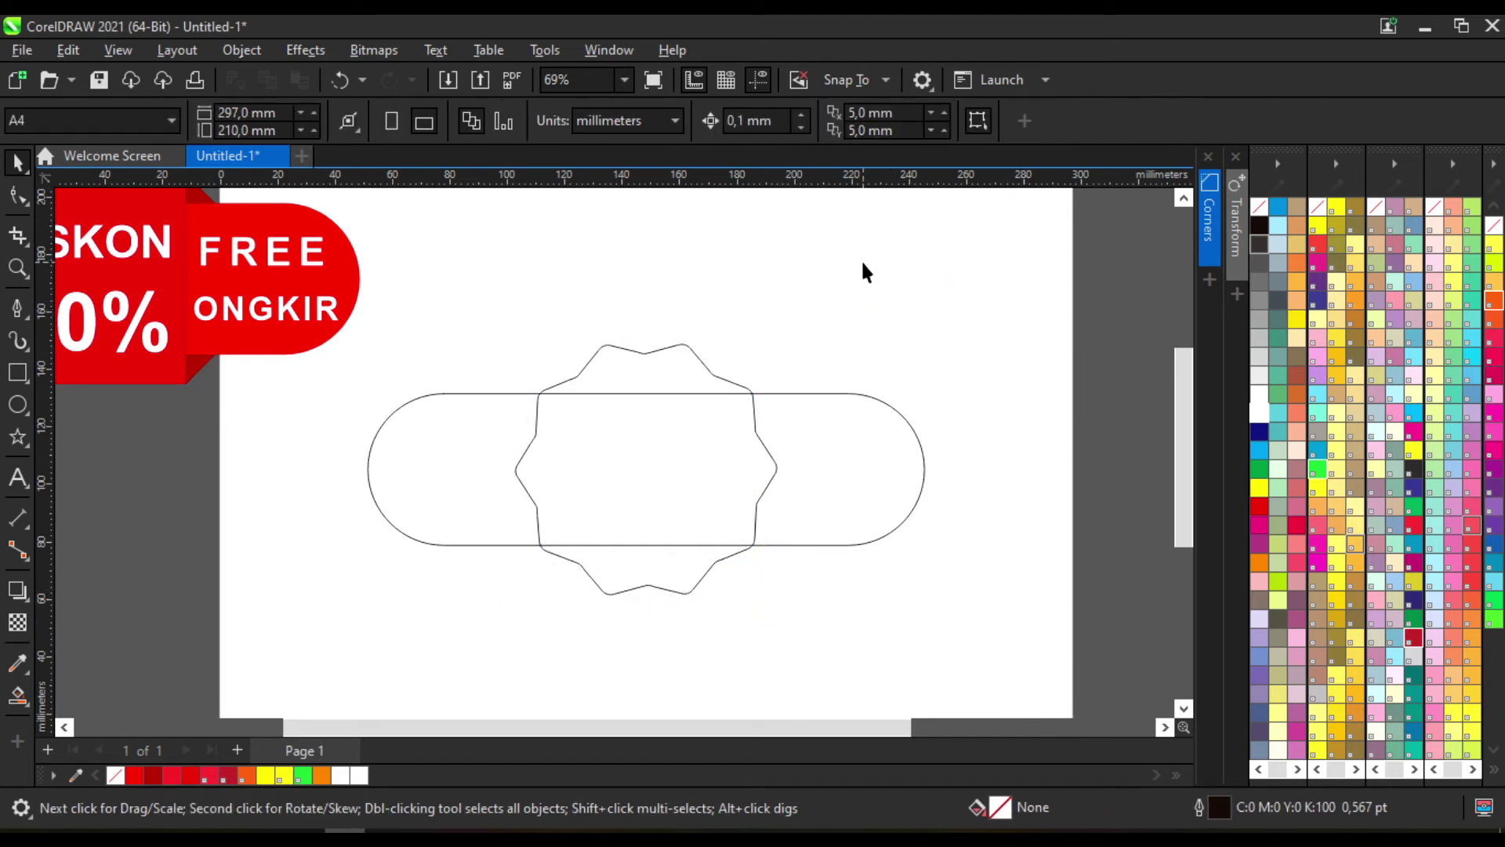
Create a smaller copy of the rounded rectangle about 188 mm wide inside the original and reduce its height for an even border
{"action": "left_click", "coordinate": [903, 421]}
{"action": "left_click_drag", "start_coordinate": [937, 563], "coordinate": [924, 552]}
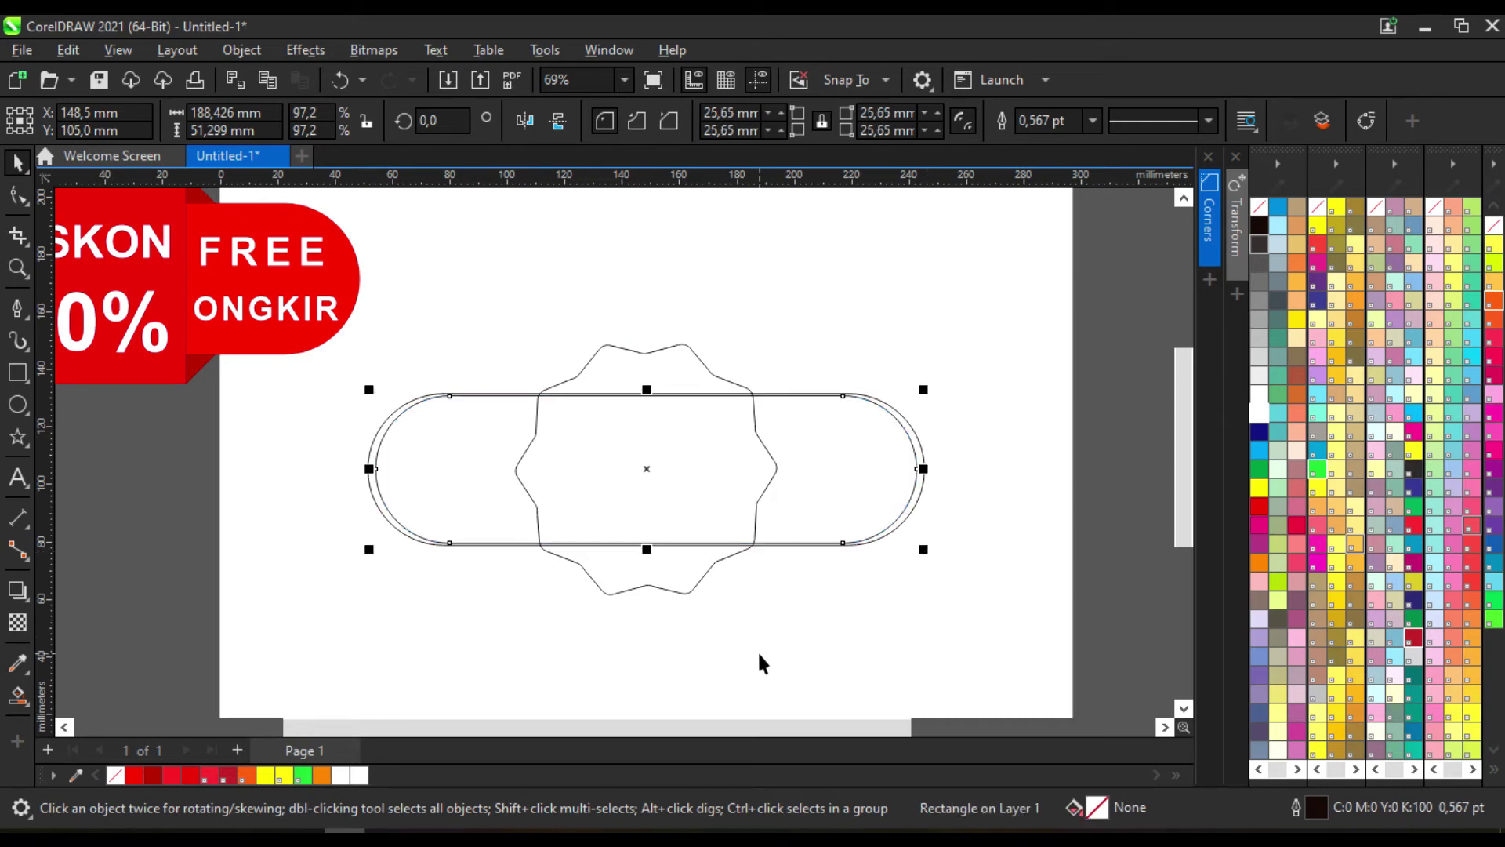
{"action": "left_click_drag", "start_coordinate": [648, 558], "coordinate": [637, 535]}
{"action": "scroll", "coordinate": [659, 538], "scroll_direction": "up", "scroll_amount": 2}
{"action": "scroll", "coordinate": [638, 532], "scroll_direction": "down", "scroll_amount": 3}
{"action": "left_click", "coordinate": [940, 357]}
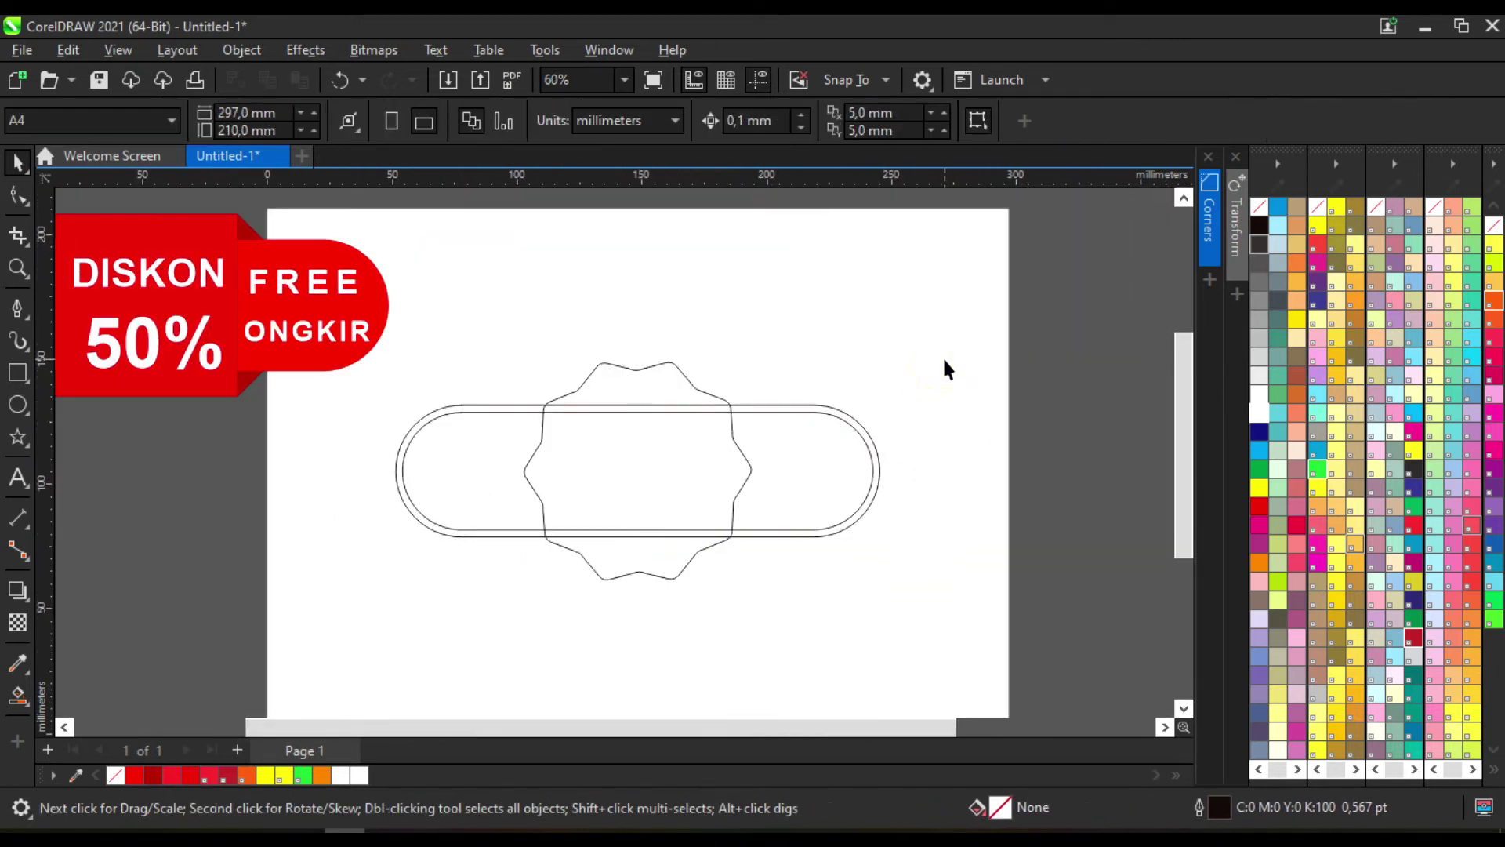
Remove the star's outline and fill it with yellow-green PANTONE 13-0630 TN
{"action": "left_click", "coordinate": [686, 381]}
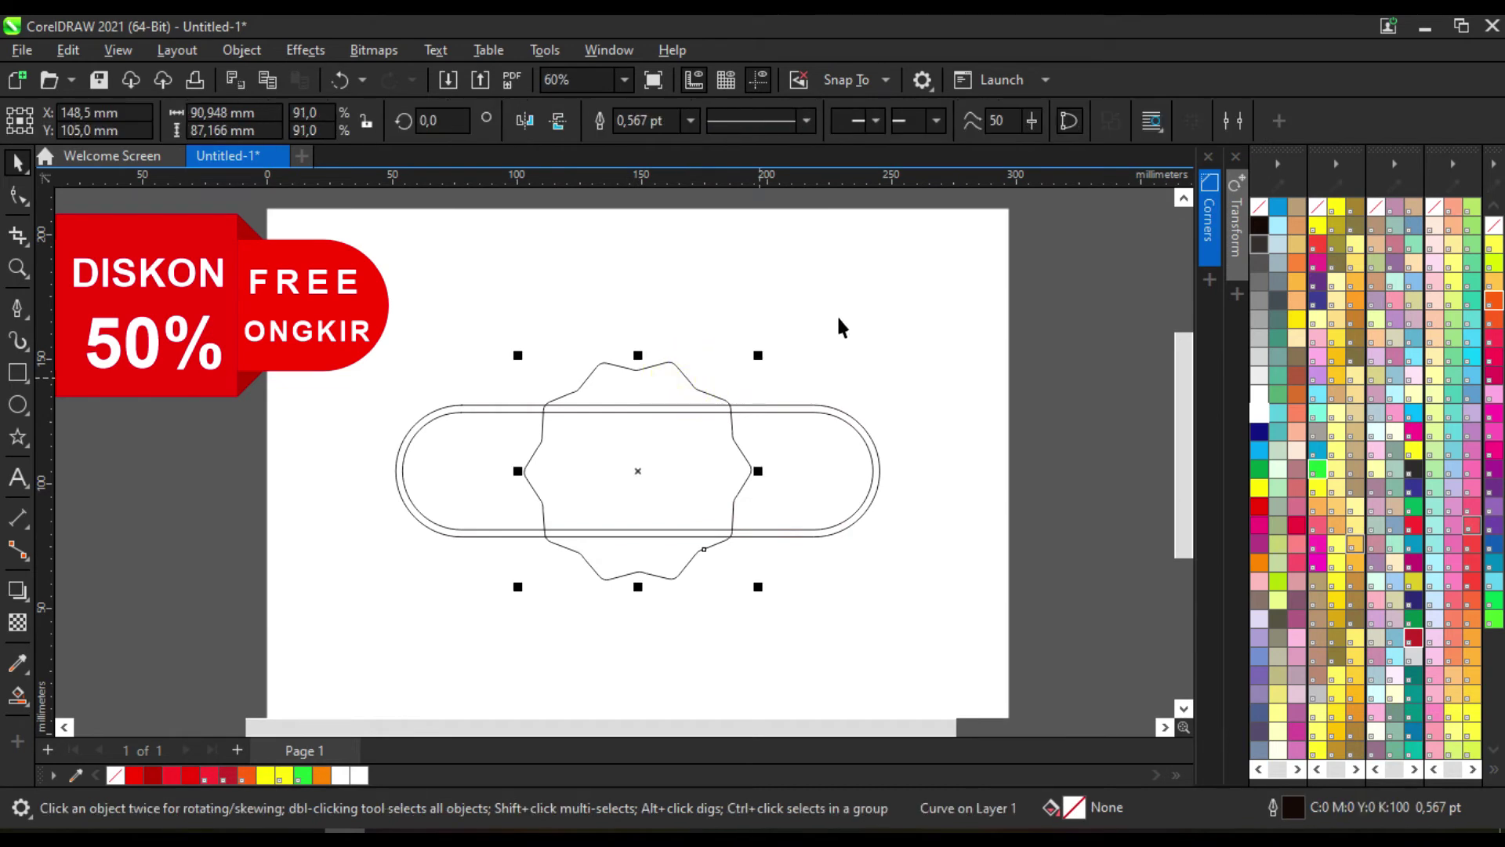
{"action": "left_click", "coordinate": [691, 120]}
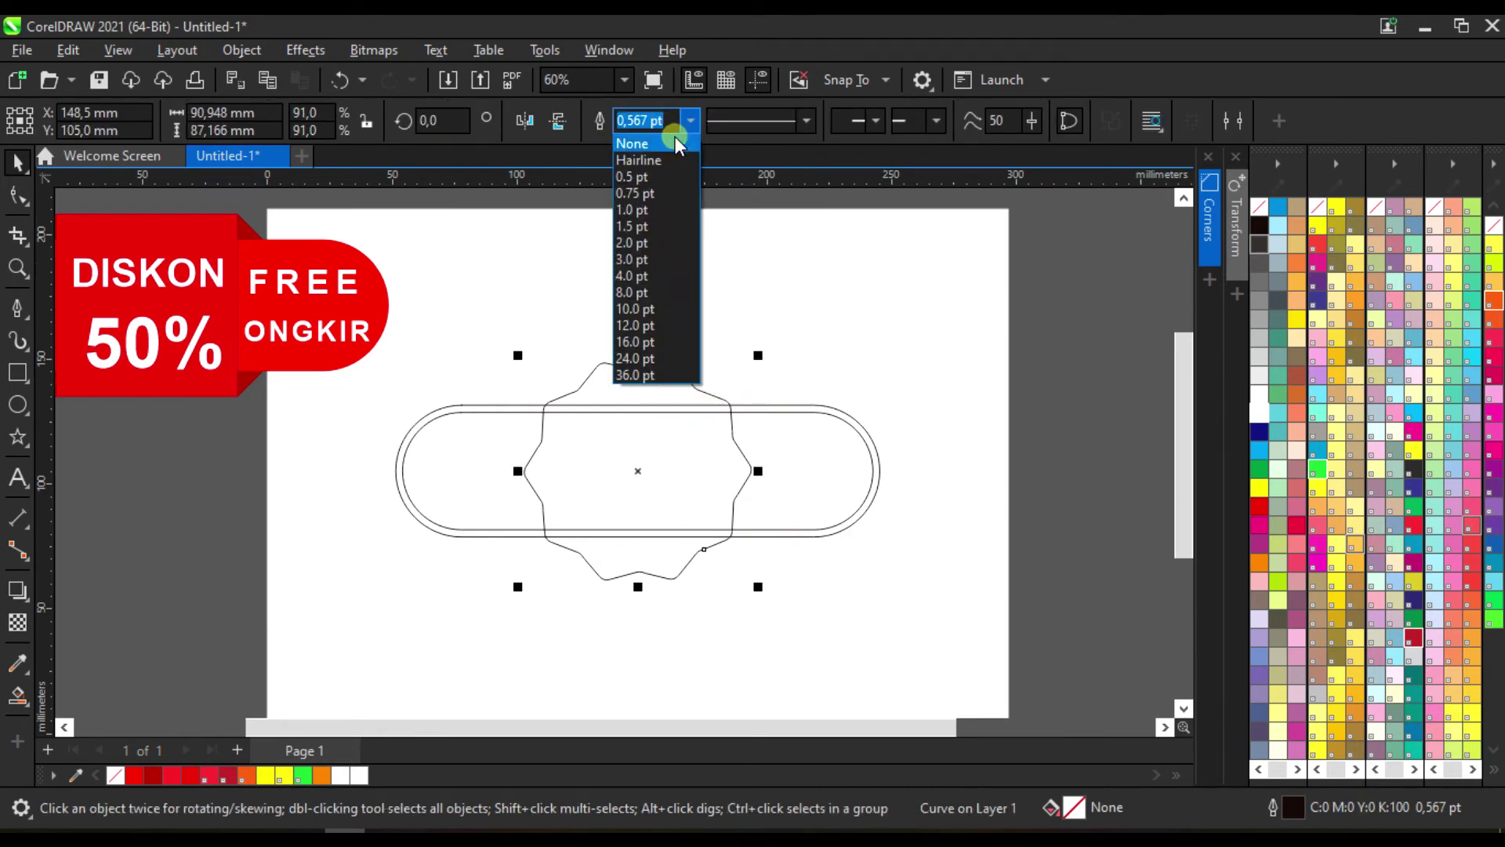
{"action": "left_click", "coordinate": [675, 138]}
{"action": "left_click", "coordinate": [1493, 263]}
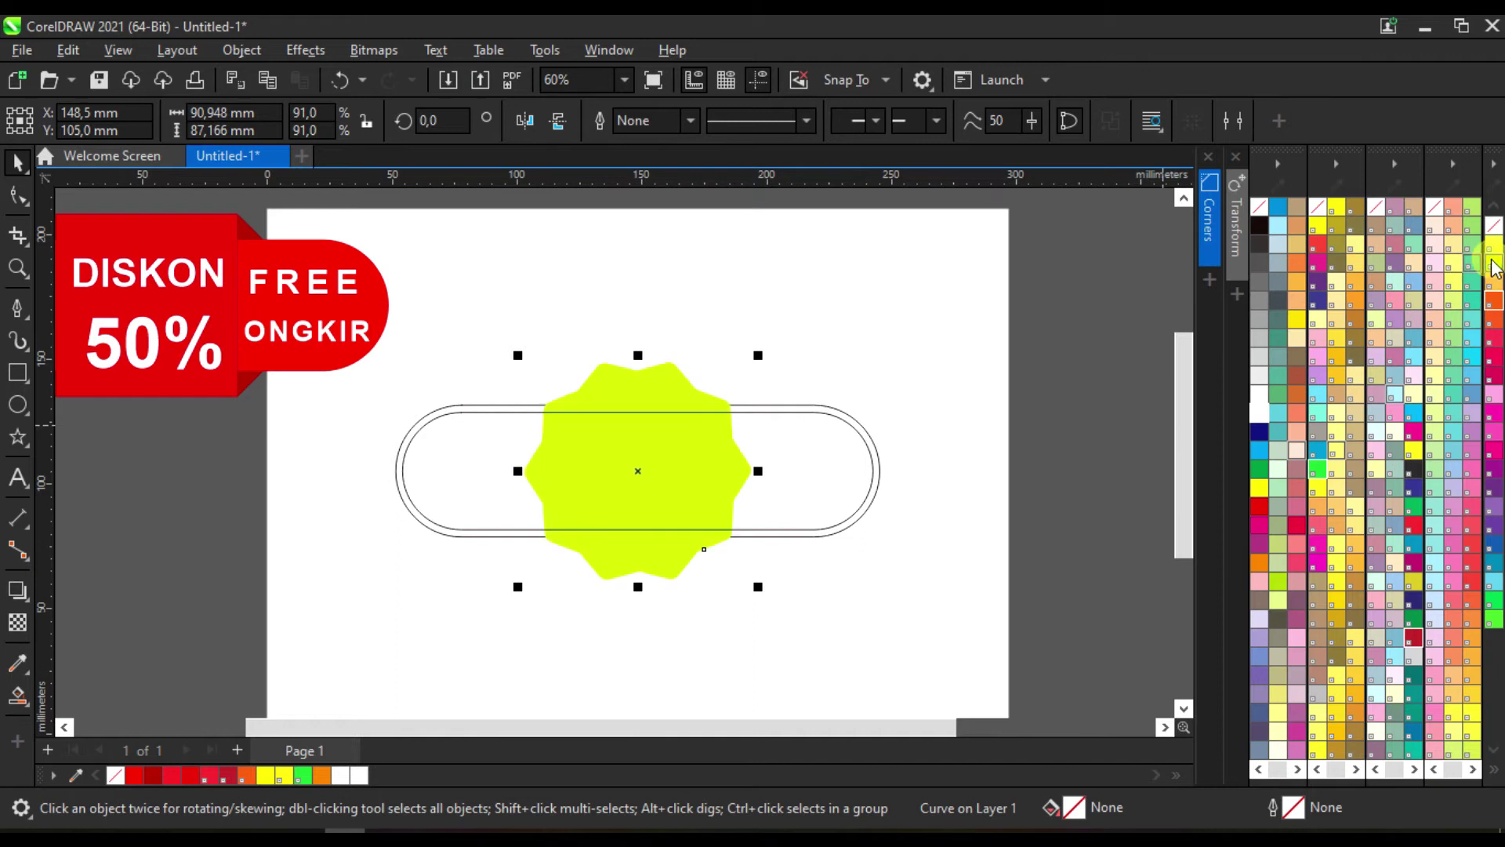
{"action": "left_click", "coordinate": [924, 308]}
{"action": "scroll", "coordinate": [688, 430], "scroll_direction": "up", "scroll_amount": 2}
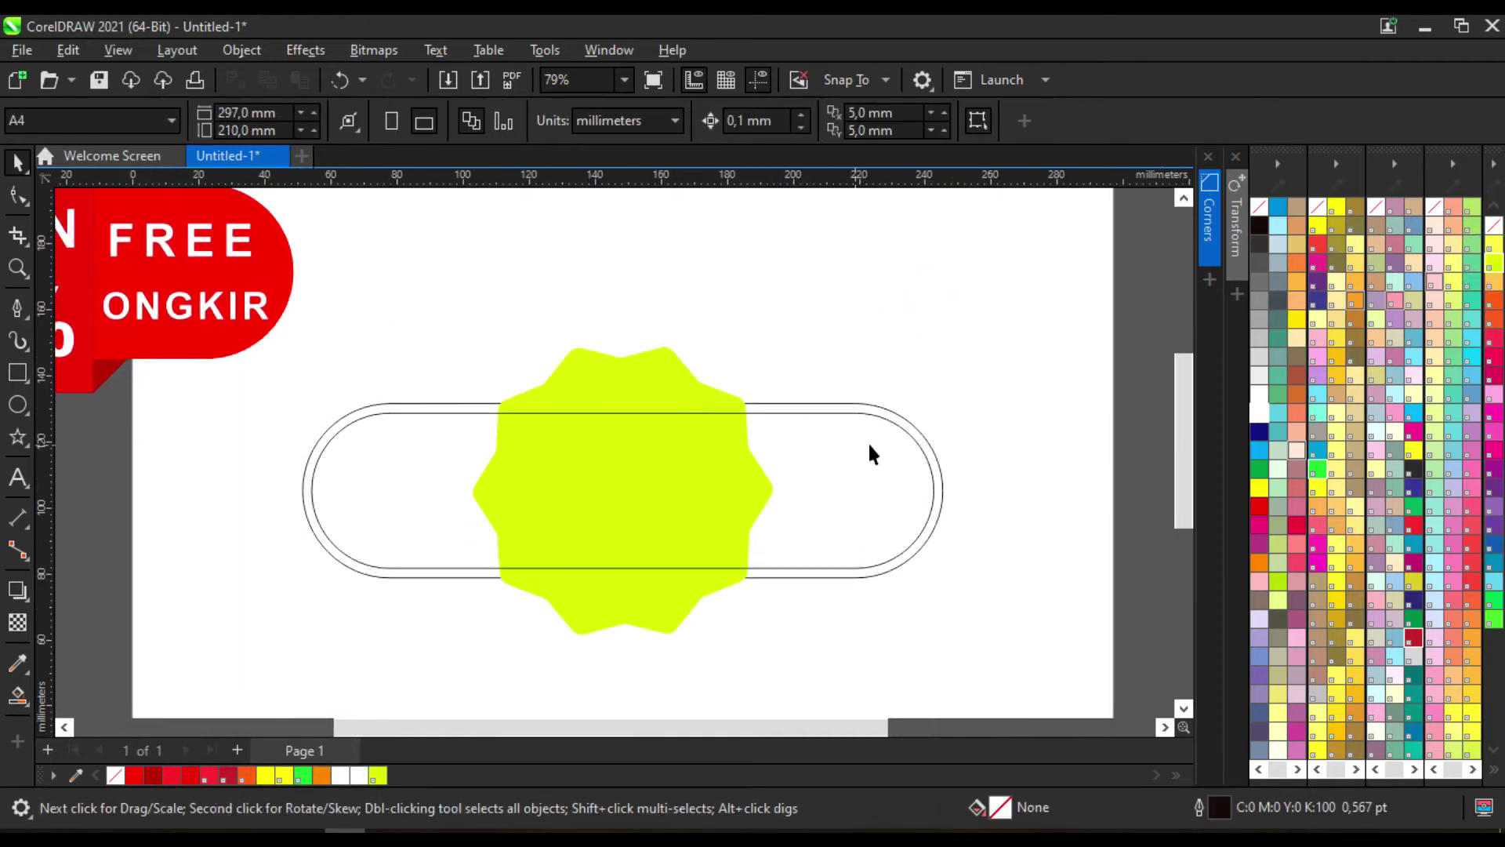
{"action": "left_click", "coordinate": [693, 414]}
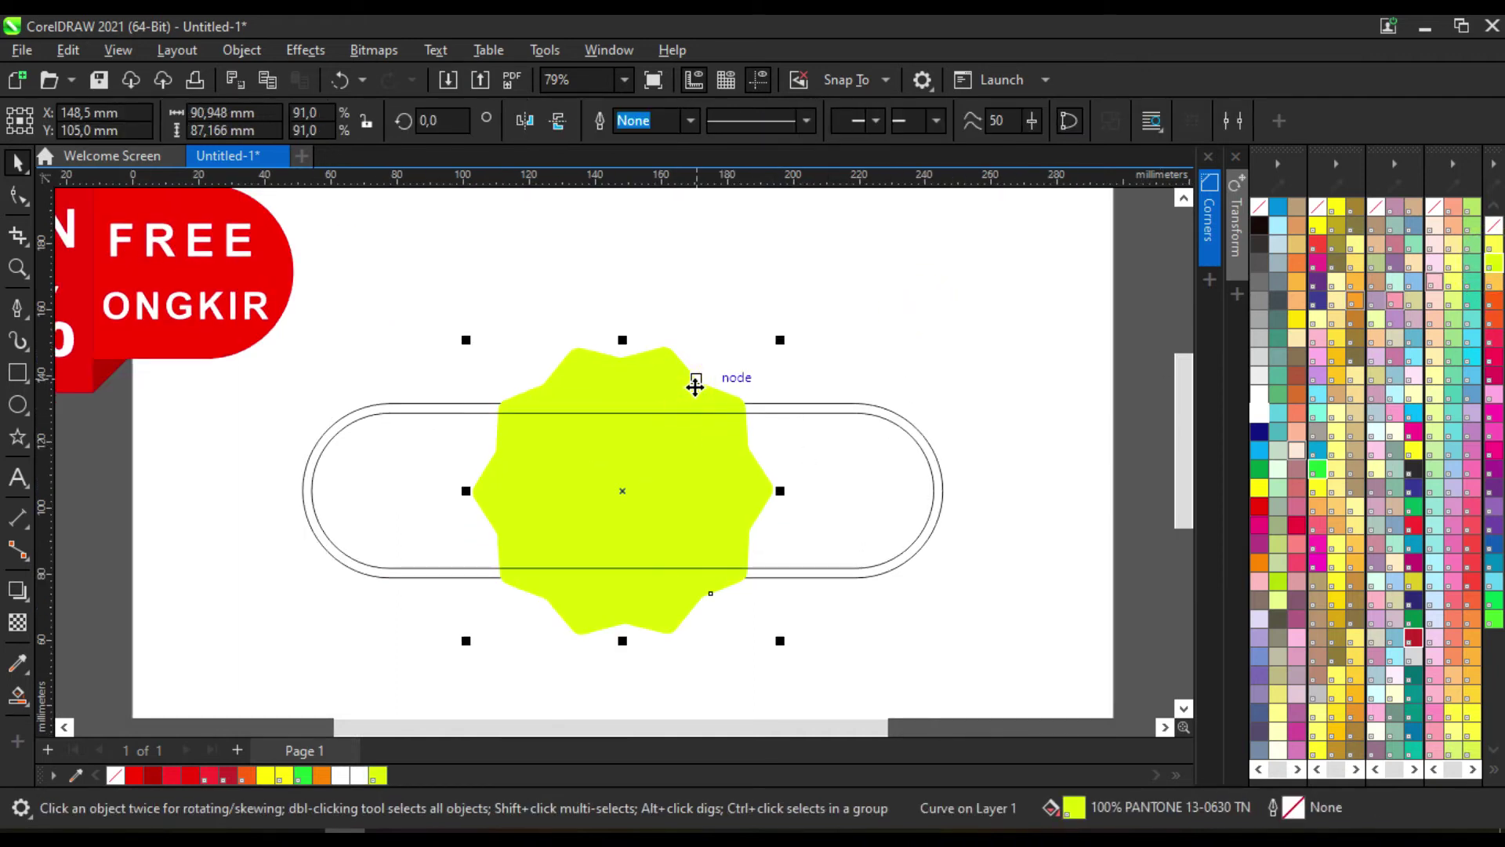
{"action": "left_click", "coordinate": [870, 279]}
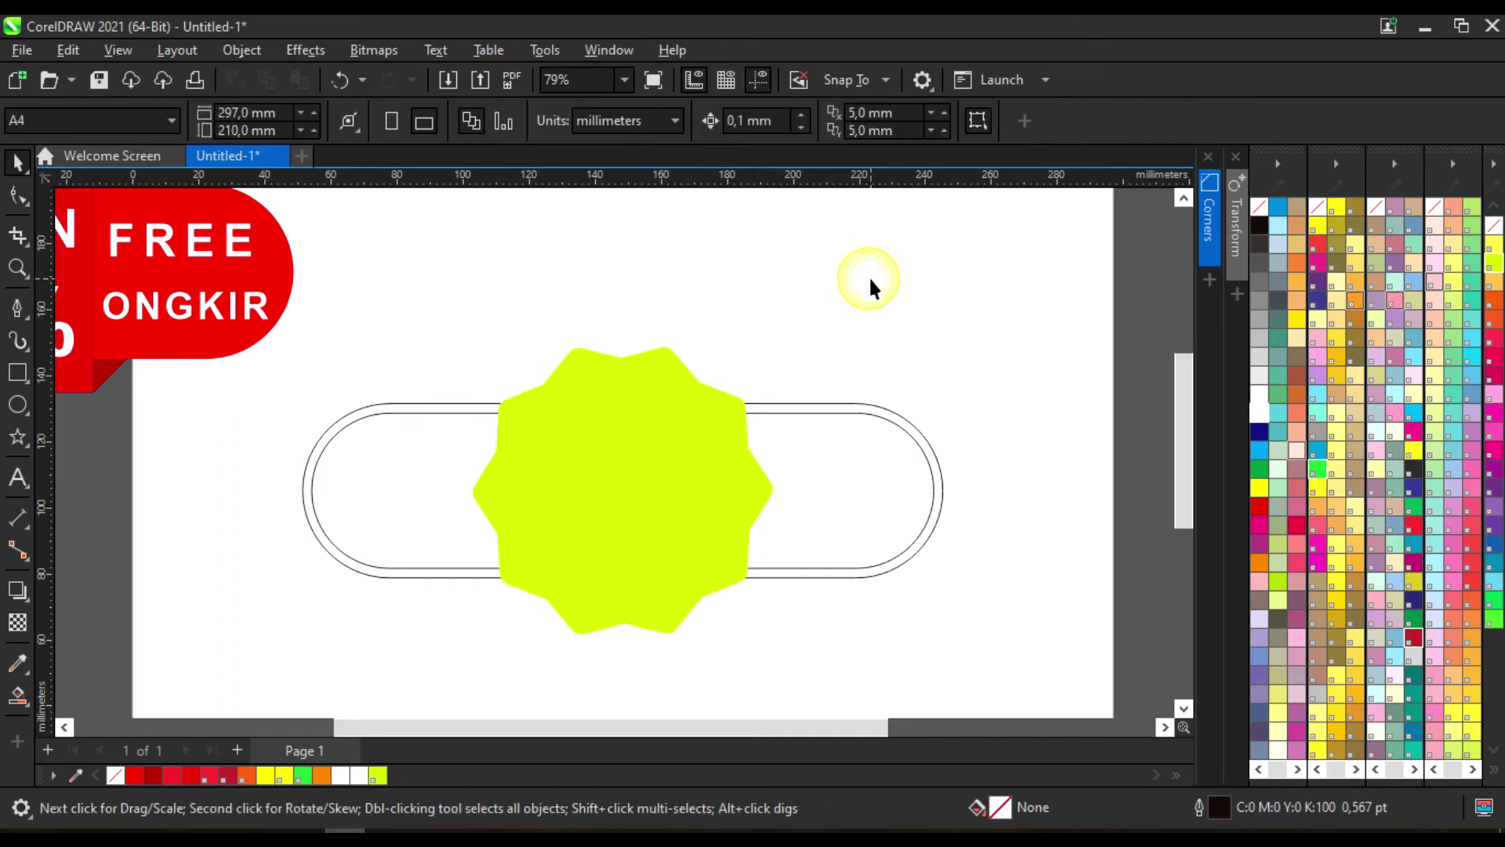
Smart-fill the border between the two rounded rectangles on both sides of the star with red #FF2B2B and no outline
{"action": "left_click", "coordinate": [17, 695]}
{"action": "left_click", "coordinate": [414, 408]}
{"action": "left_click", "coordinate": [890, 413]}
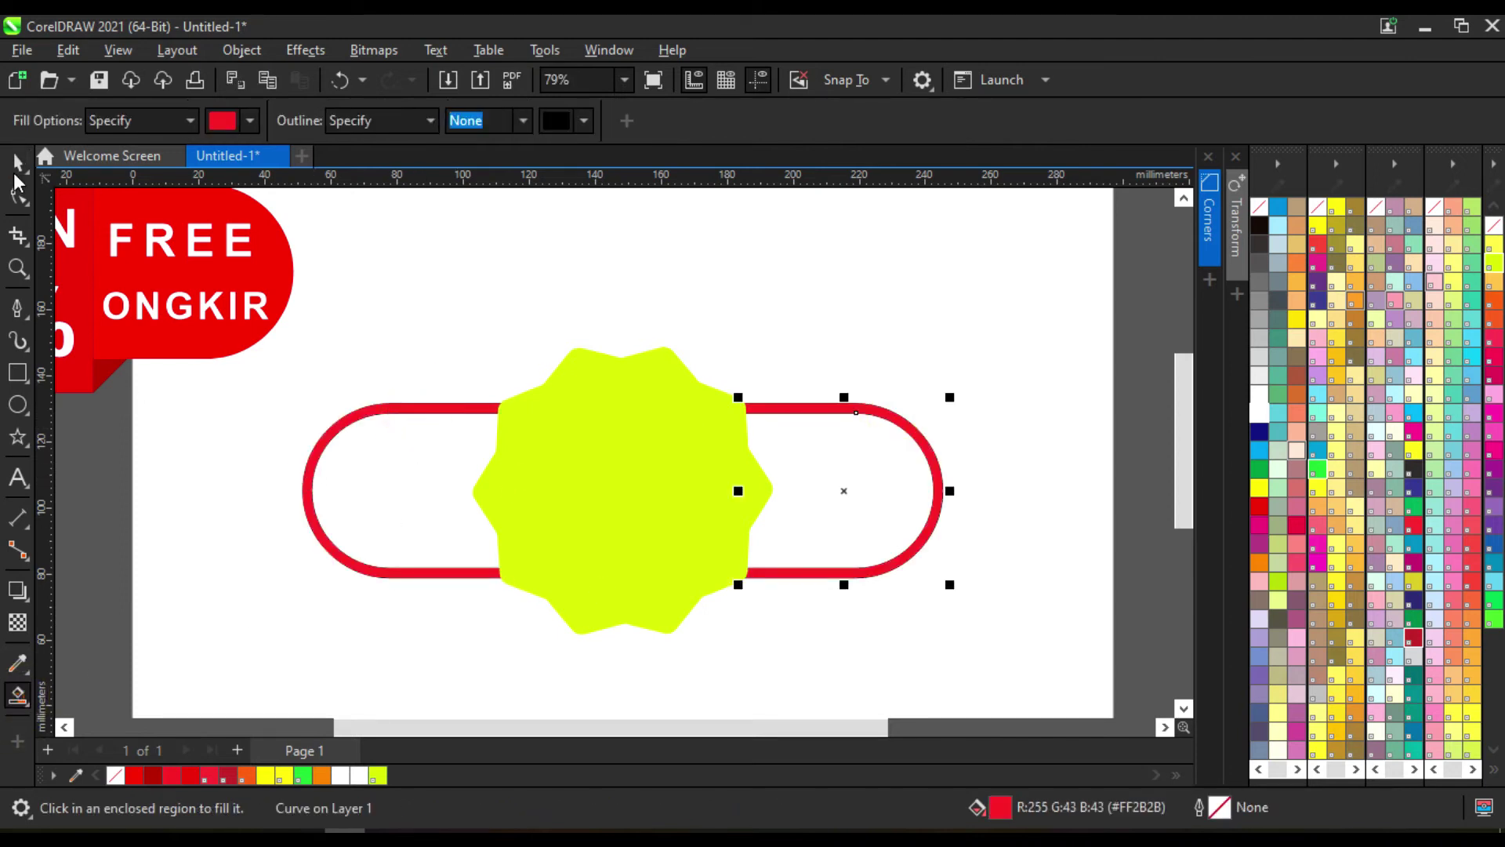
{"action": "left_click", "coordinate": [16, 166]}
{"action": "scroll", "coordinate": [900, 369], "scroll_direction": "up", "scroll_amount": 3}
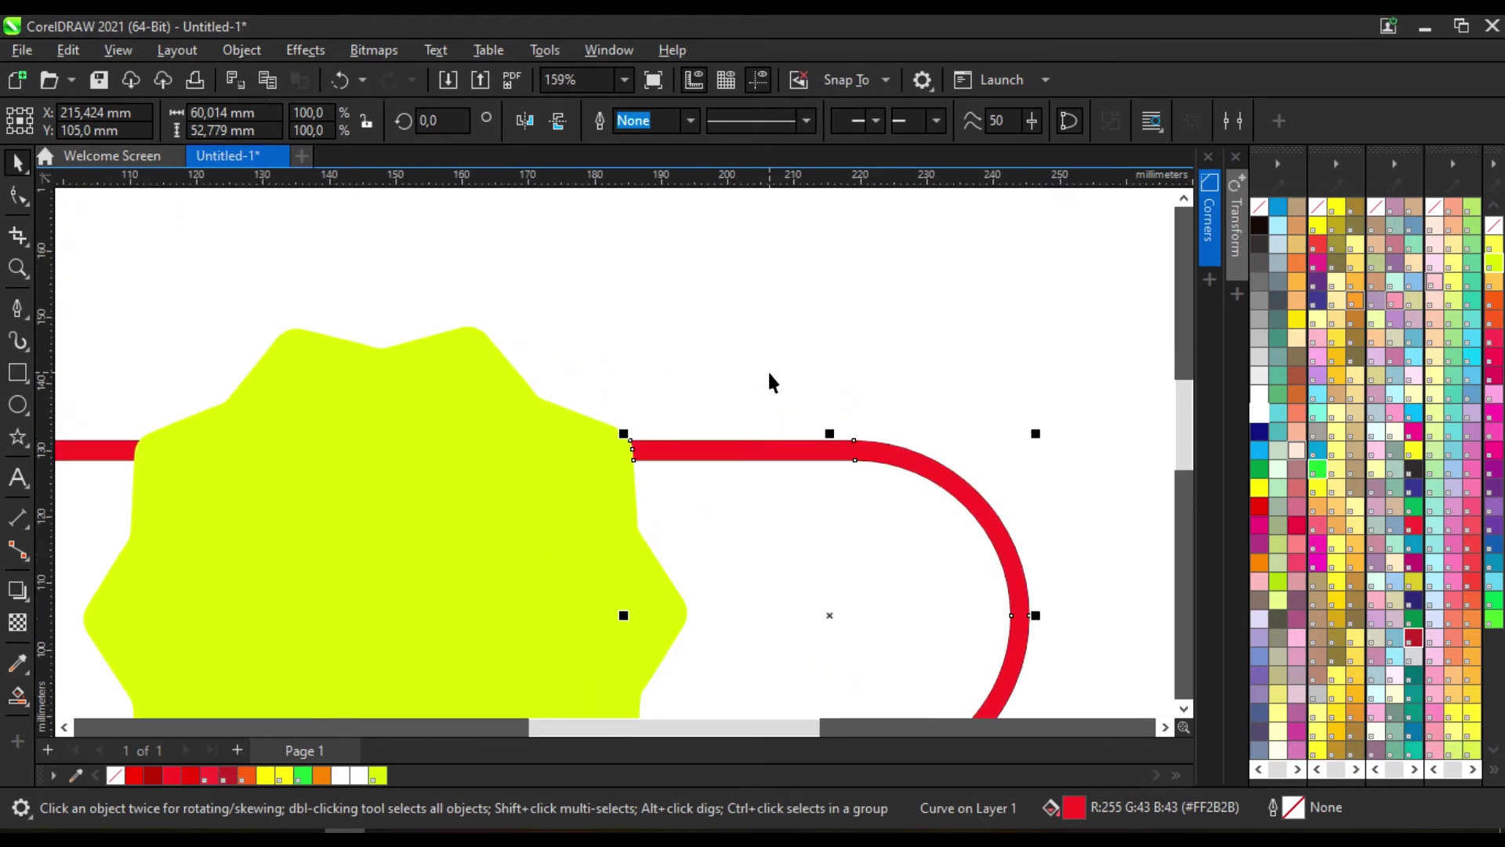
Move the outer rounded rectangle's black outline away from the red border, up towards the page's upper-right corner
{"action": "left_click", "coordinate": [898, 368]}
{"action": "scroll", "coordinate": [888, 380], "scroll_direction": "up", "scroll_amount": 2}
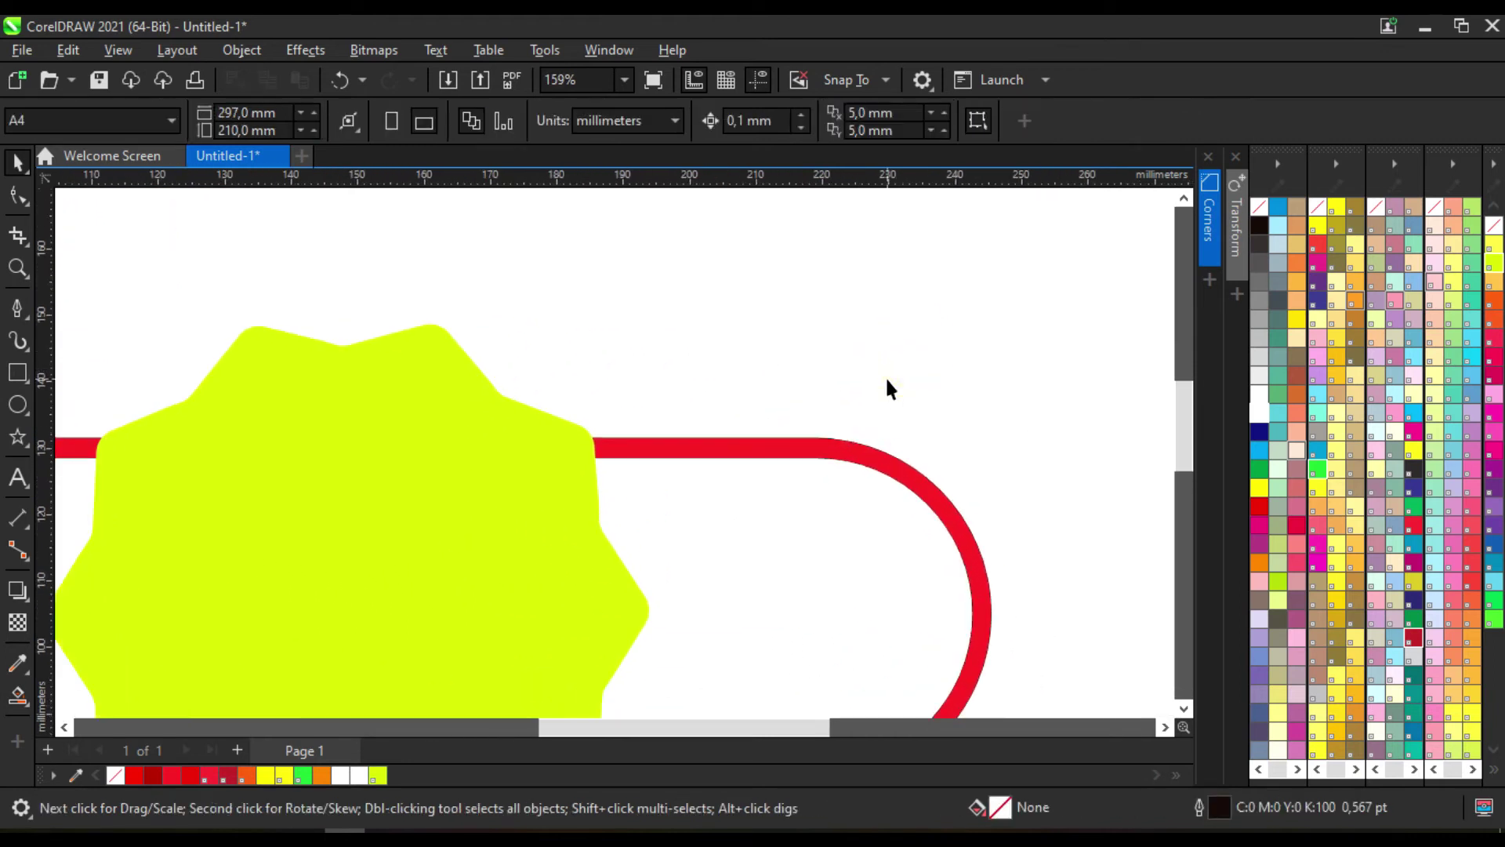
{"action": "left_click", "coordinate": [833, 449]}
{"action": "scroll", "coordinate": [862, 408], "scroll_direction": "down", "scroll_amount": 3}
{"action": "left_click", "coordinate": [907, 336]}
{"action": "scroll", "coordinate": [251, 421], "scroll_direction": "up", "scroll_amount": 5}
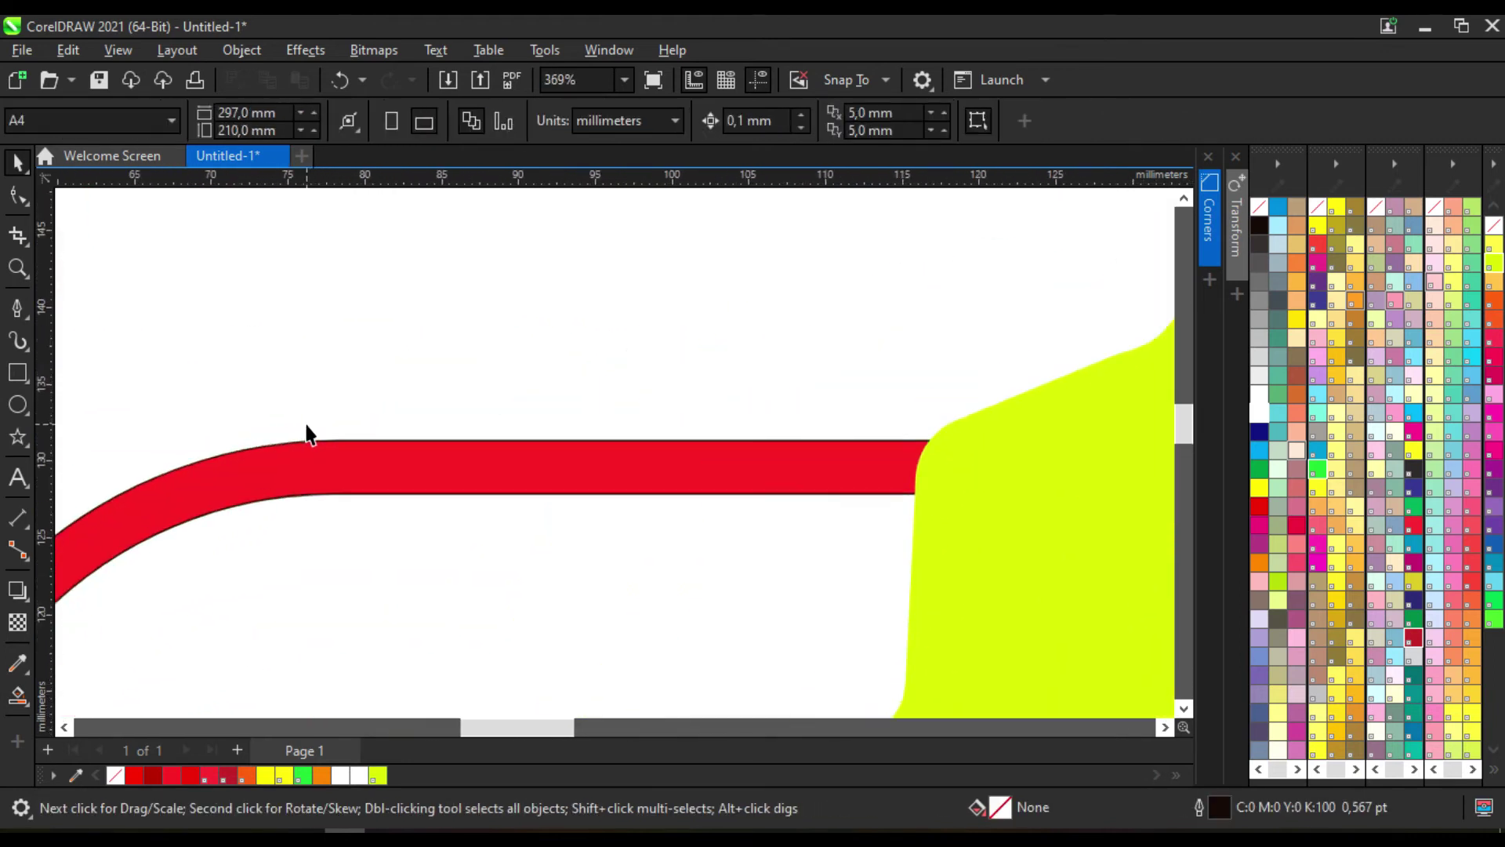
{"action": "left_click", "coordinate": [284, 447]}
{"action": "scroll", "coordinate": [345, 423], "scroll_direction": "down", "scroll_amount": 10}
{"action": "left_click_drag", "start_coordinate": [548, 480], "coordinate": [945, 286]}
{"action": "scroll", "coordinate": [545, 433], "scroll_direction": "up", "scroll_amount": 2}
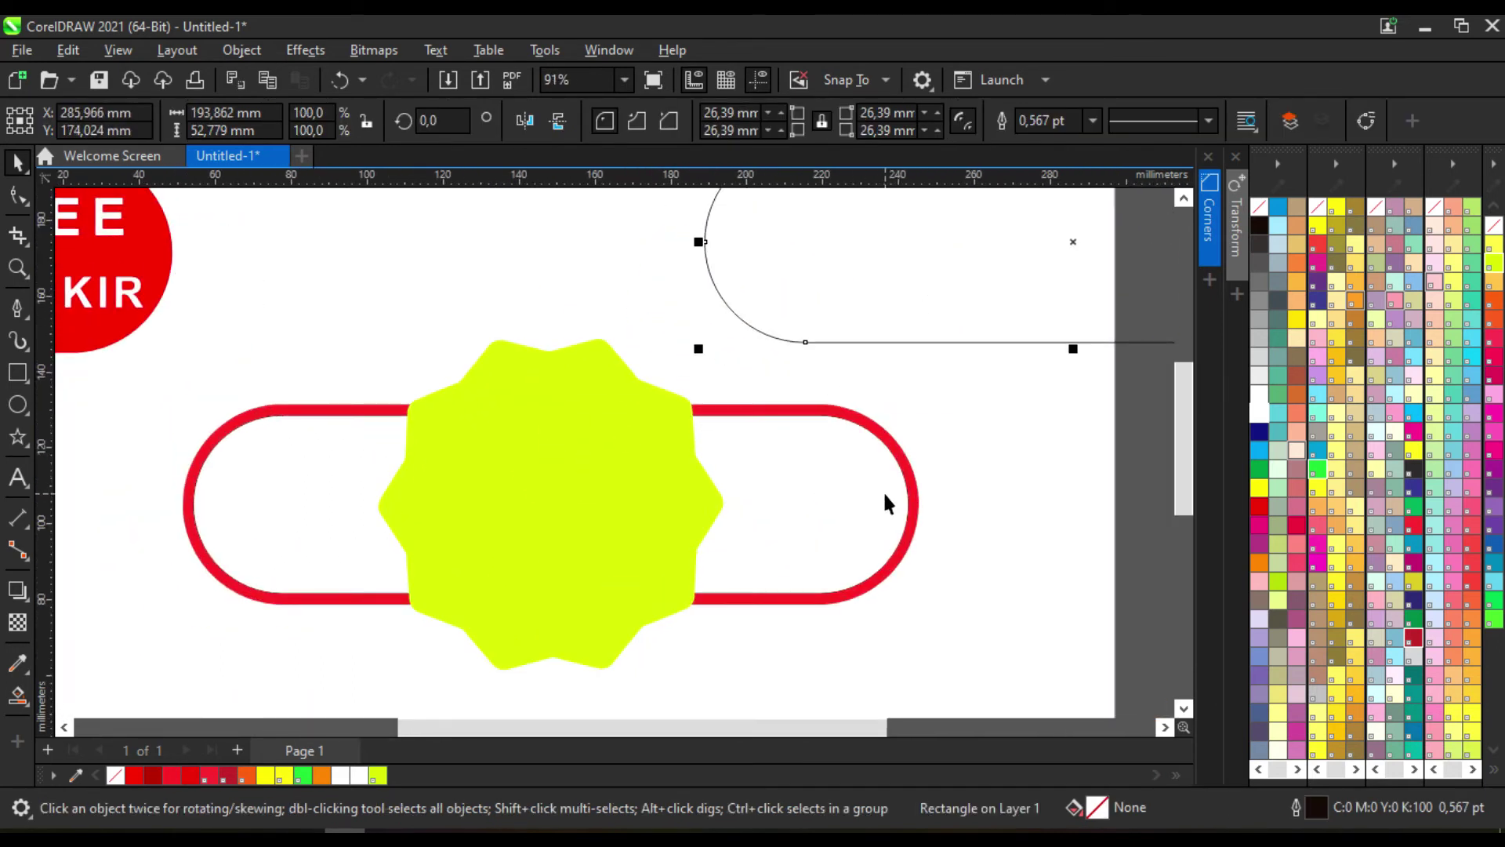
Reduce the inner rounded rectangle's height to about 41 mm and narrow it to leave an even gap inside the red border
{"action": "left_click", "coordinate": [809, 513]}
{"action": "left_click_drag", "start_coordinate": [550, 600], "coordinate": [554, 587]}
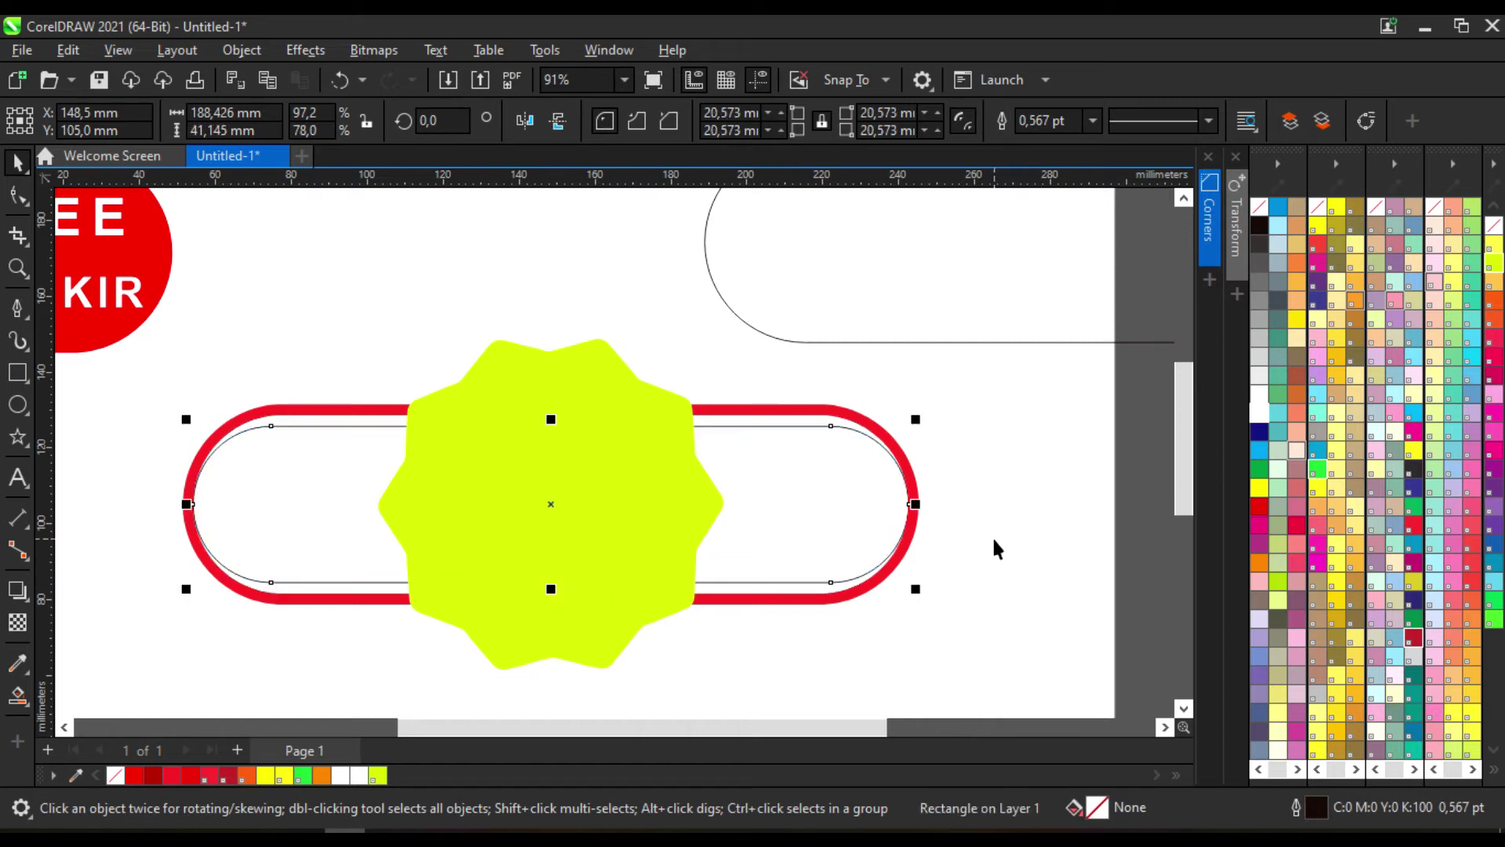
{"action": "left_click_drag", "start_coordinate": [914, 514], "coordinate": [901, 515]}
{"action": "left_click", "coordinate": [1050, 469]}
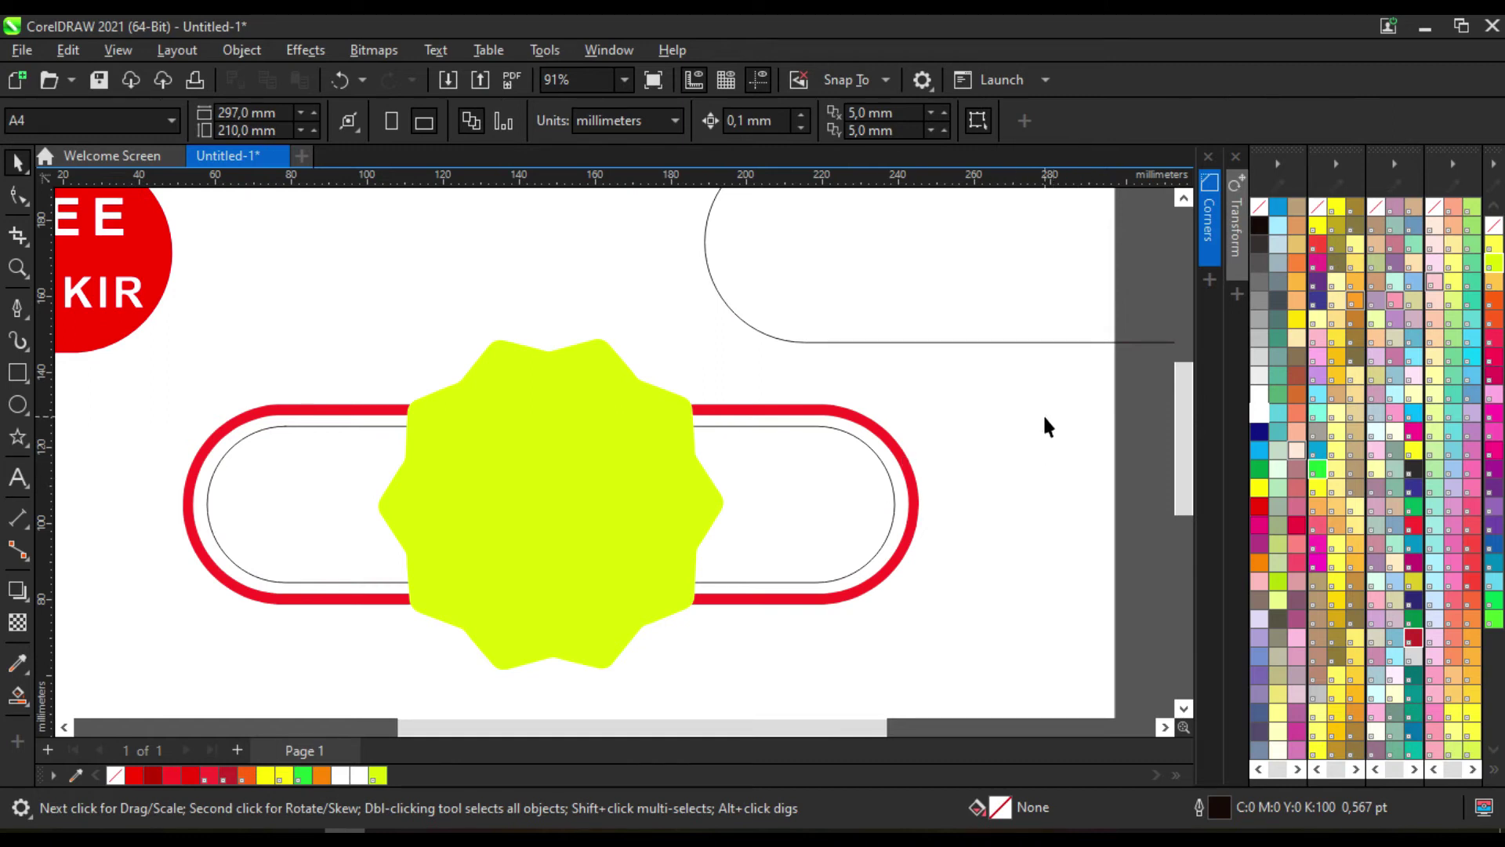
Smart-fill the inner rounded rectangle's areas on both sides of the star with red #FF2B2B and no outline
{"action": "left_click", "coordinate": [17, 694]}
{"action": "left_click", "coordinate": [319, 501]}
{"action": "left_click", "coordinate": [816, 484]}
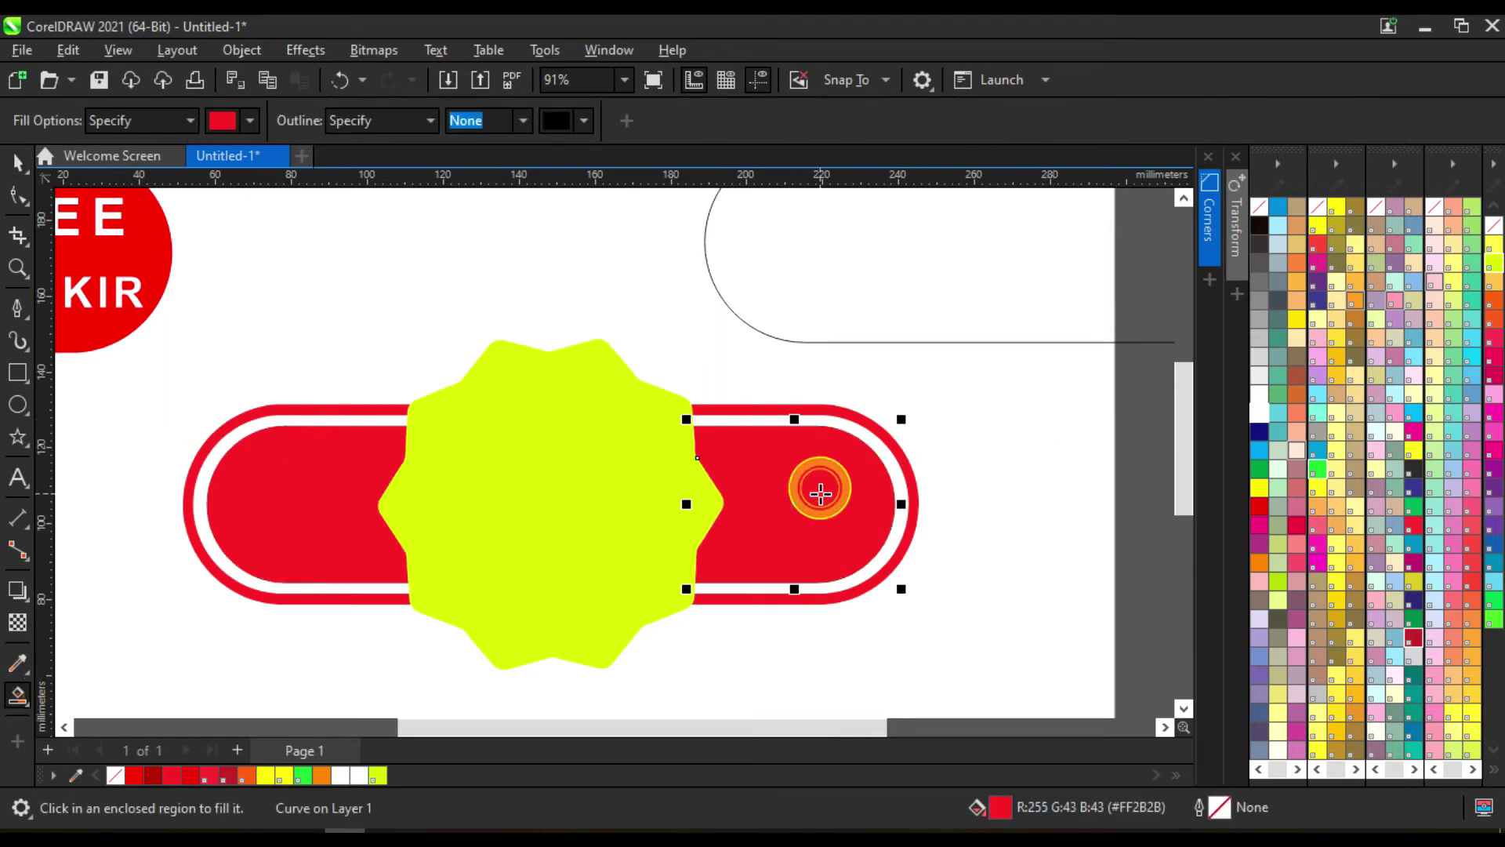
{"action": "key", "text": "space"}
{"action": "left_click", "coordinate": [946, 424]}
Move the inner rounded rectangle's black outline off the red bar, up towards the page's upper-right corner
{"action": "scroll", "coordinate": [815, 433], "scroll_direction": "up", "scroll_amount": 3}
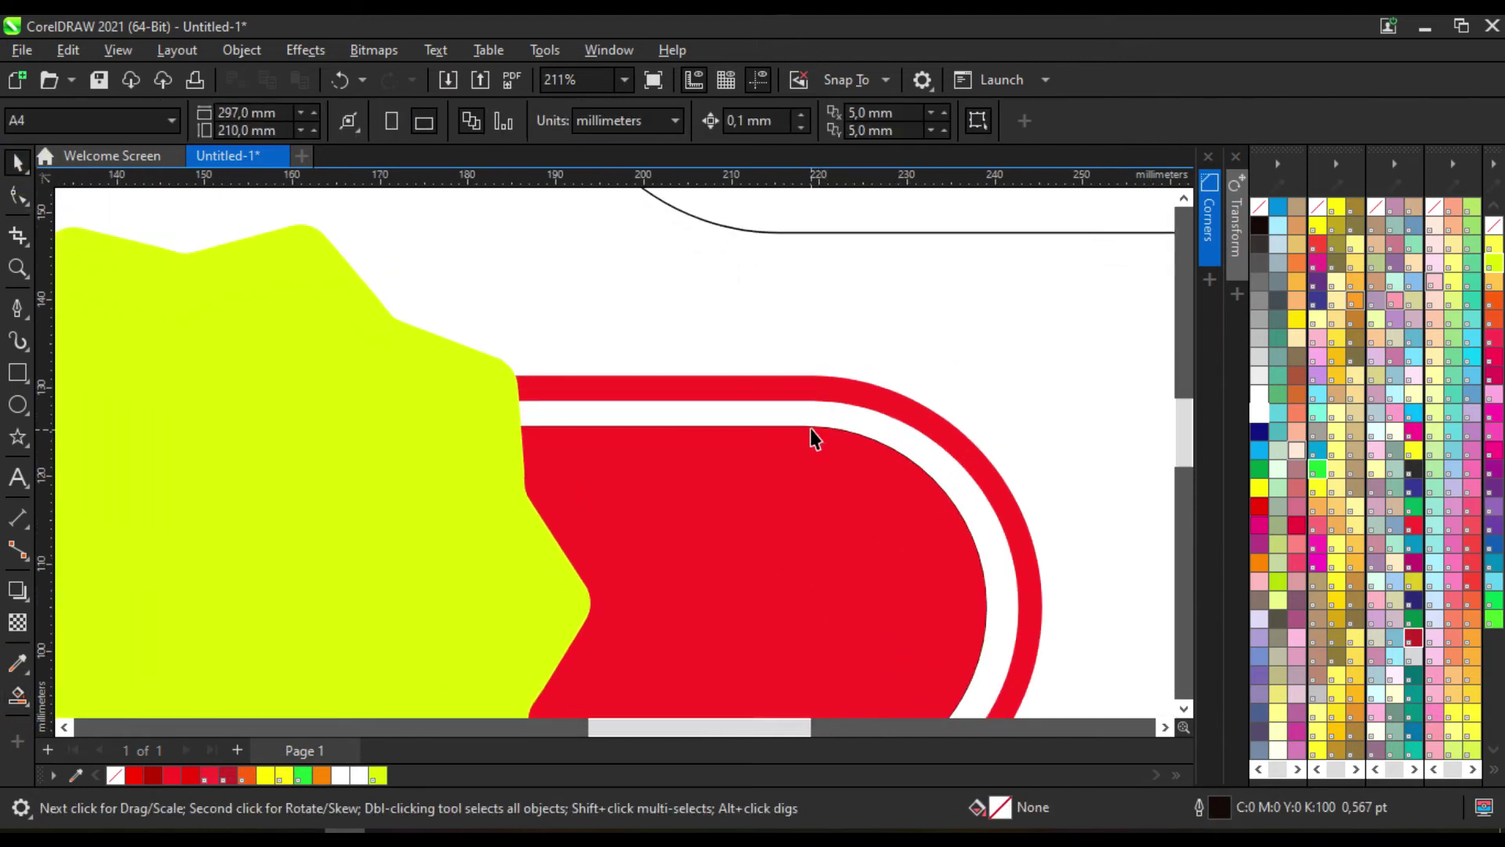
{"action": "left_click", "coordinate": [834, 436]}
{"action": "scroll", "coordinate": [833, 436], "scroll_direction": "down", "scroll_amount": 3}
{"action": "left_click", "coordinate": [209, 421]}
{"action": "scroll", "coordinate": [208, 420], "scroll_direction": "up", "scroll_amount": 6}
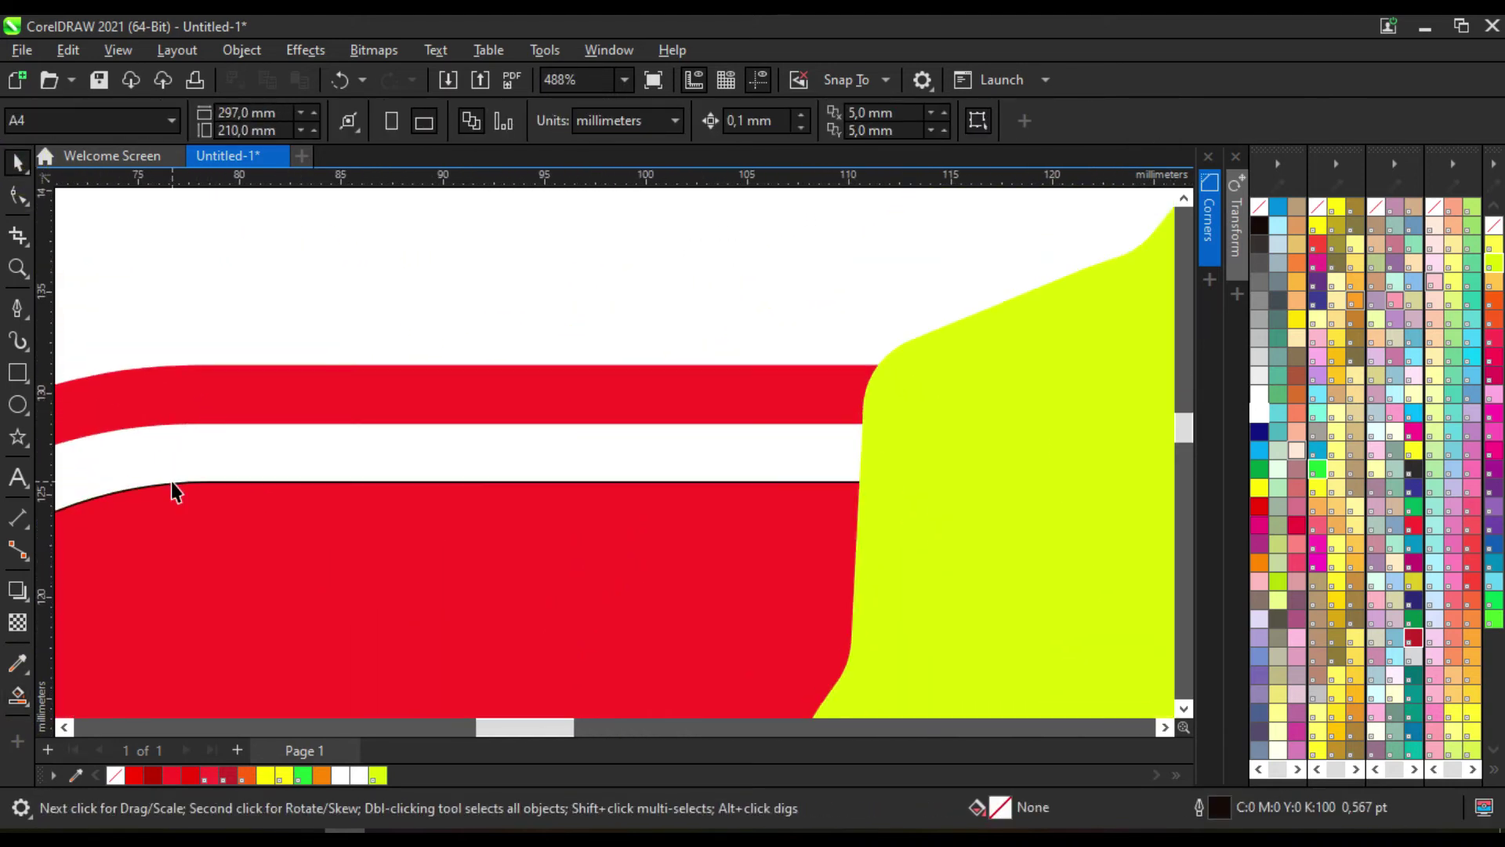
{"action": "left_click", "coordinate": [171, 490]}
{"action": "scroll", "coordinate": [368, 455], "scroll_direction": "down", "scroll_amount": 7}
{"action": "left_click_drag", "start_coordinate": [379, 430], "coordinate": [883, 259]}
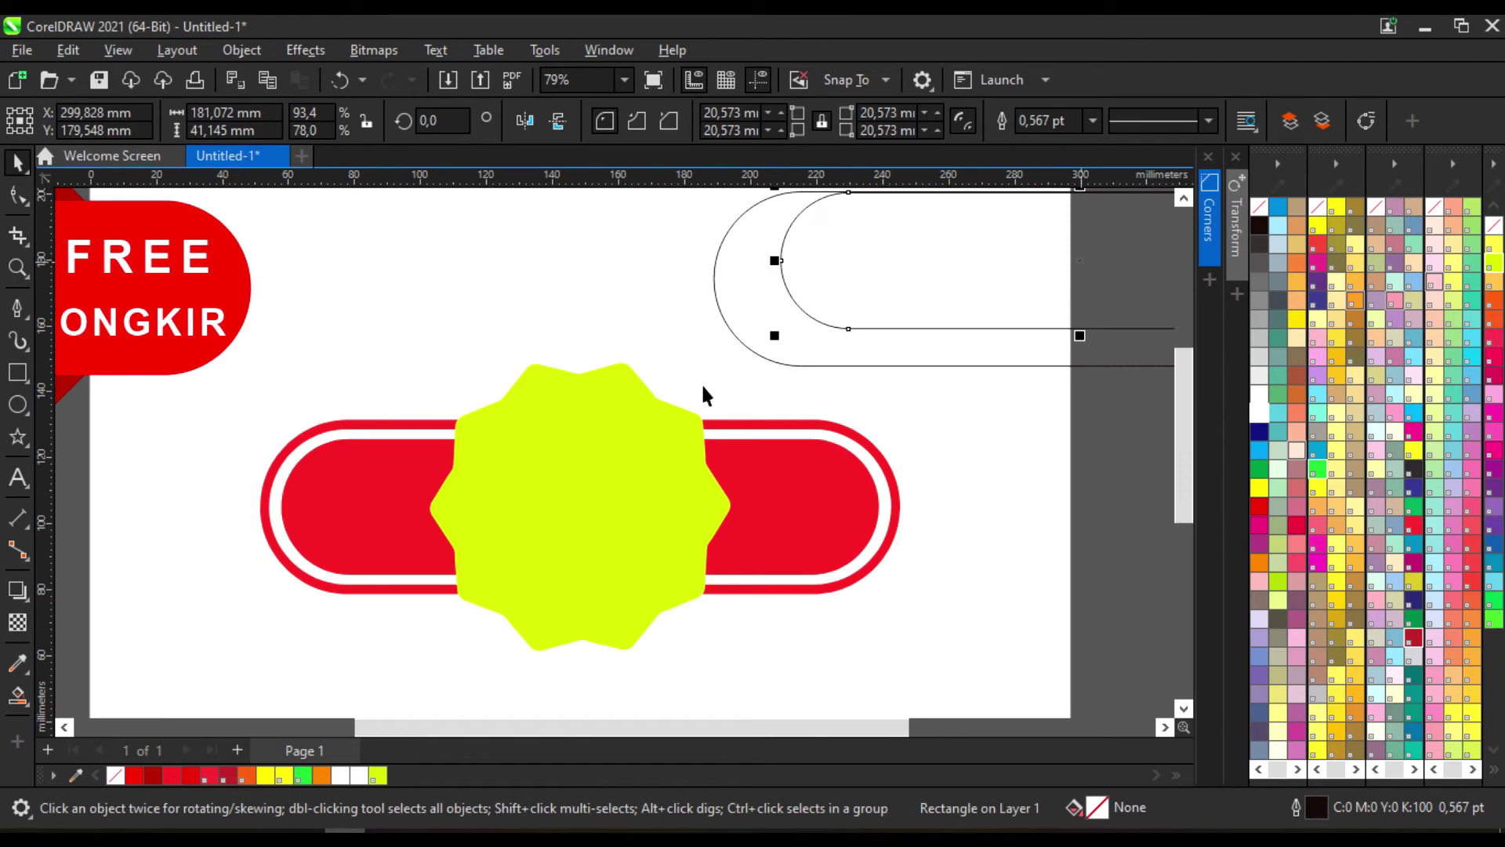
Delete the two leftover rounded rectangle outlines at the page's upper-right corner
{"action": "scroll", "coordinate": [665, 301], "scroll_direction": "down", "scroll_amount": 2}
{"action": "left_click_drag", "start_coordinate": [572, 223], "coordinate": [1070, 390]}
{"action": "key", "text": "Delete"}
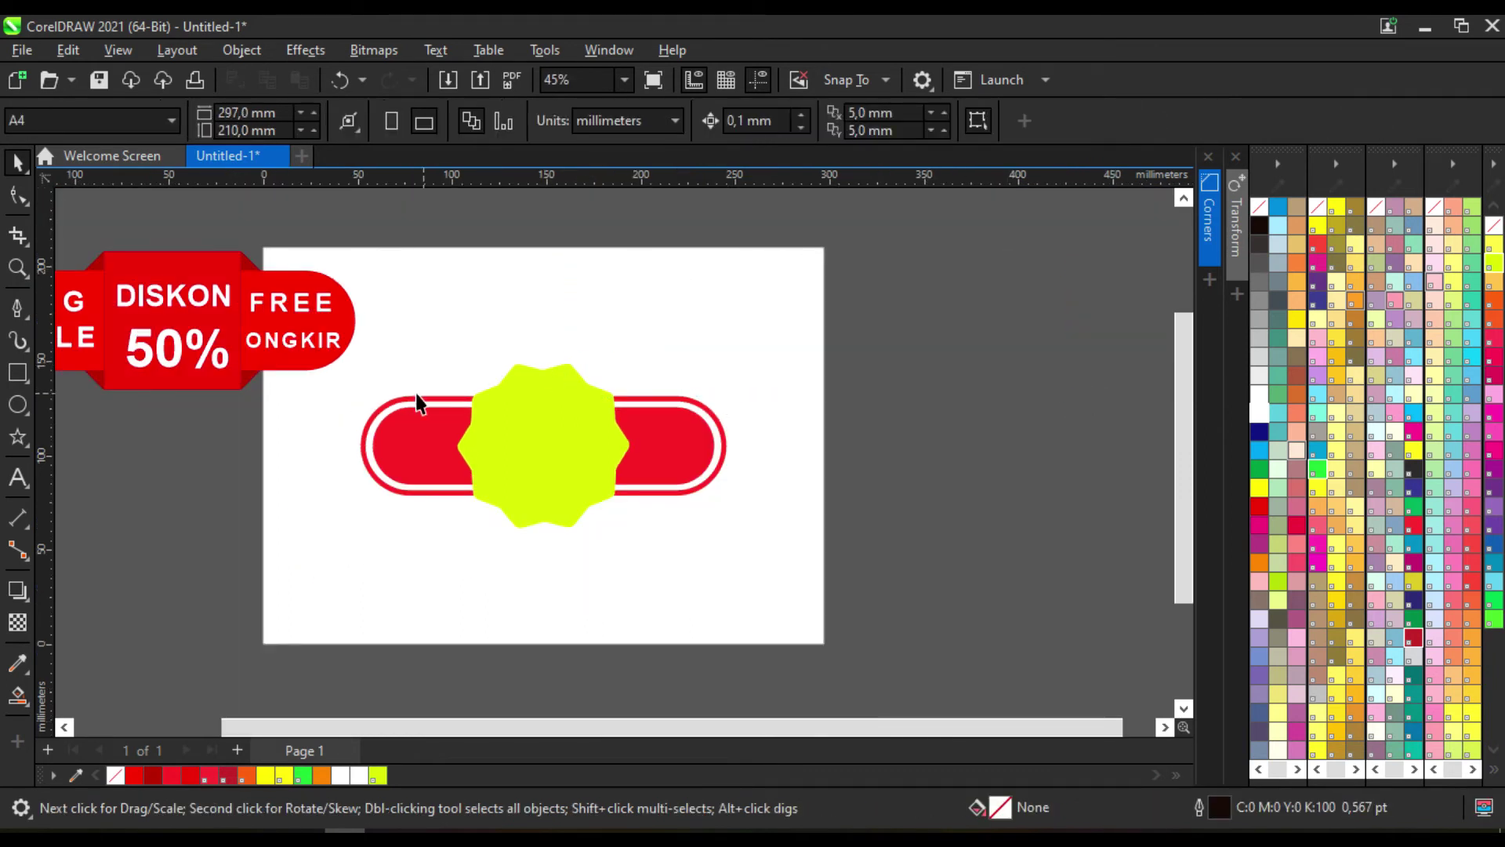
Apply a vertical linear fountain fill to the red border on the right of the starburst, running from top to bottom
{"action": "scroll", "coordinate": [547, 401], "scroll_direction": "up", "scroll_amount": 1}
{"action": "left_click", "coordinate": [660, 404]}
{"action": "left_click", "coordinate": [17, 694]}
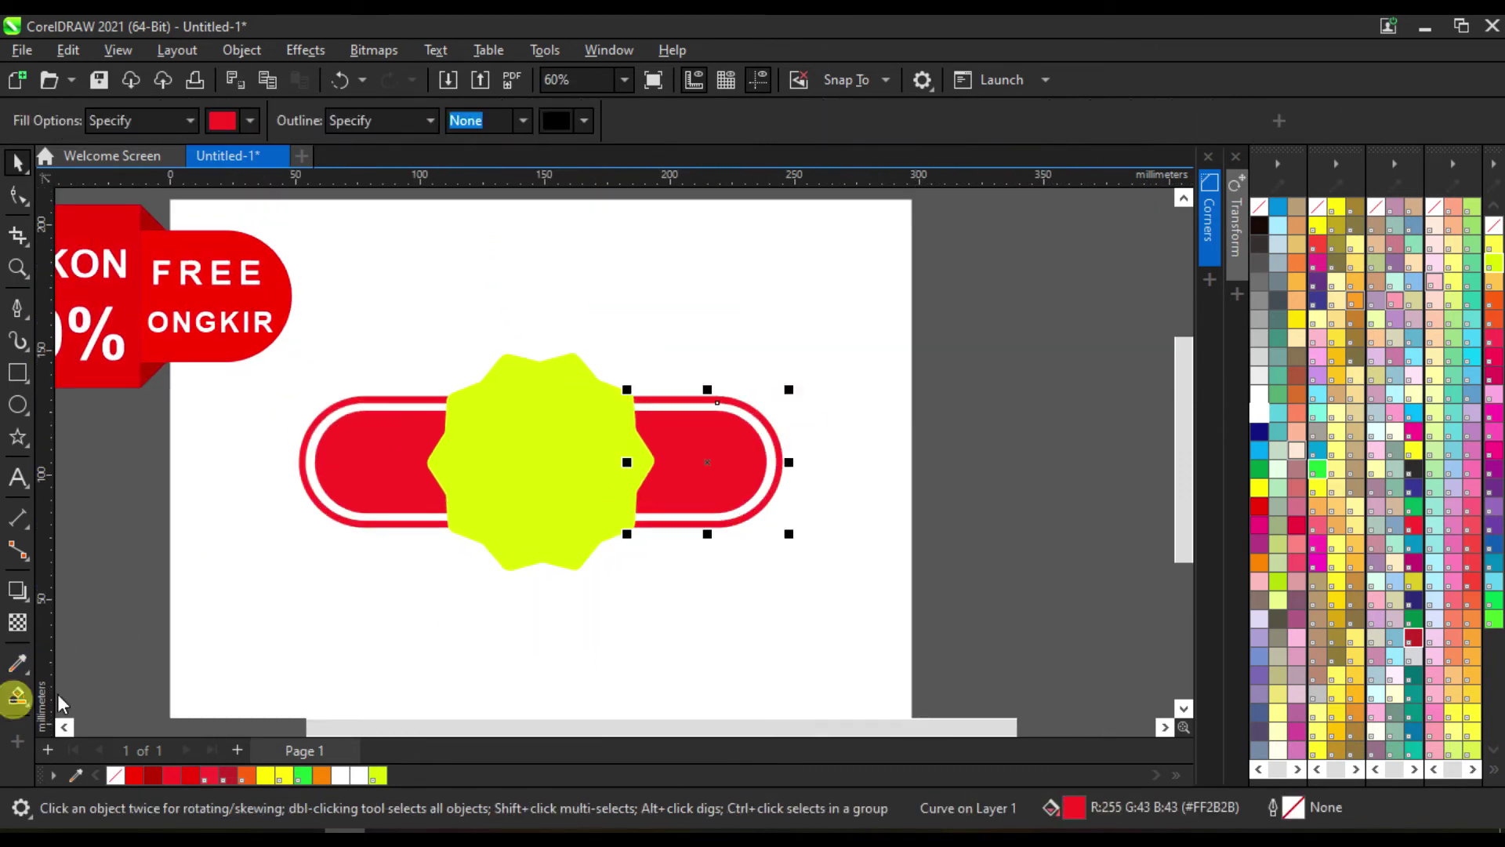
{"action": "left_click", "coordinate": [17, 695]}
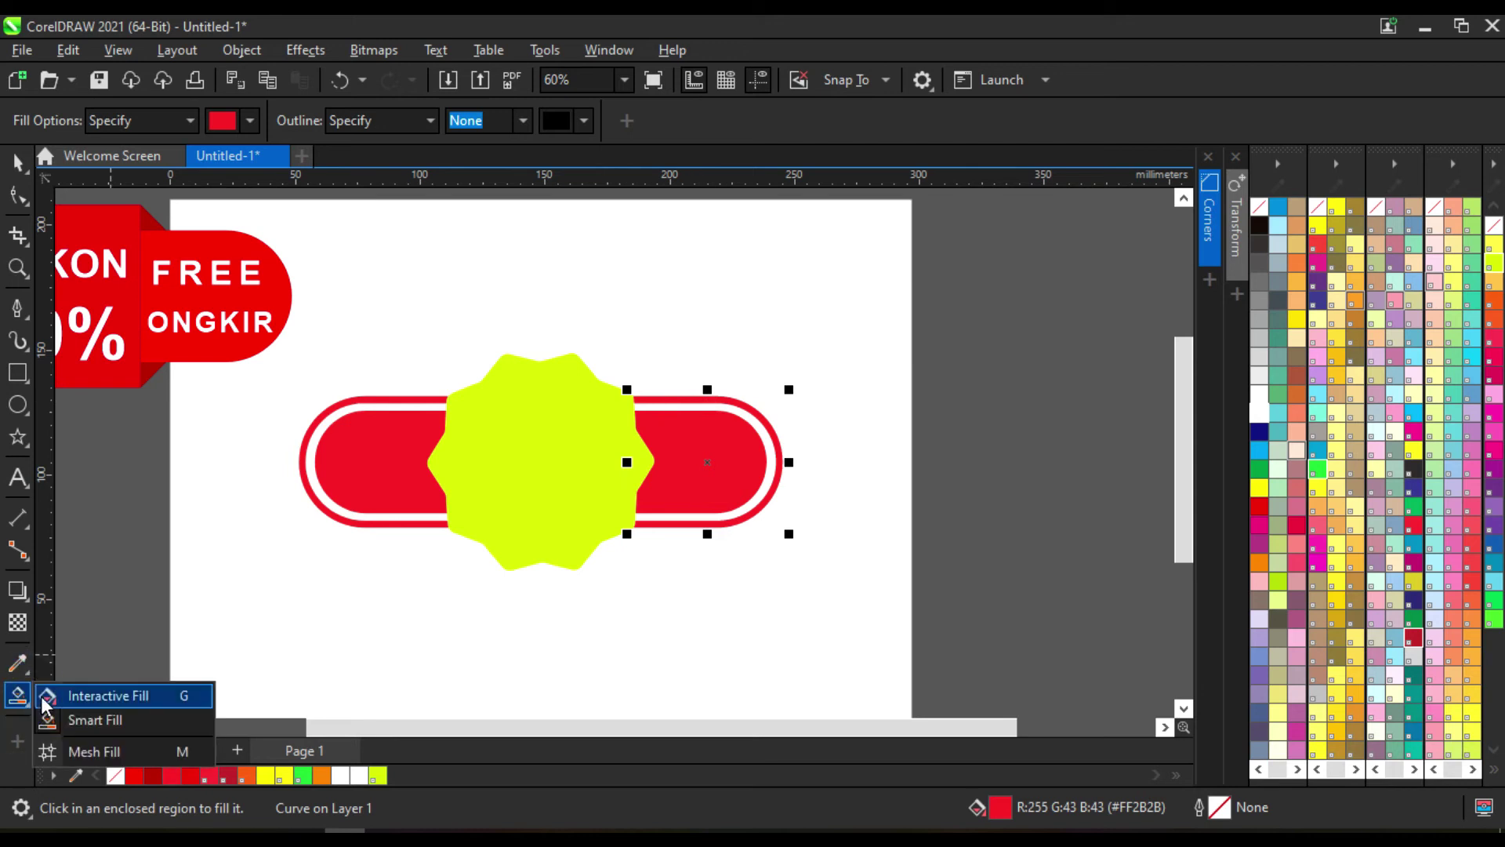
{"action": "left_click", "coordinate": [94, 692]}
{"action": "left_click_drag", "start_coordinate": [697, 396], "coordinate": [693, 532]}
{"action": "scroll", "coordinate": [697, 528], "scroll_direction": "up", "scroll_amount": 2}
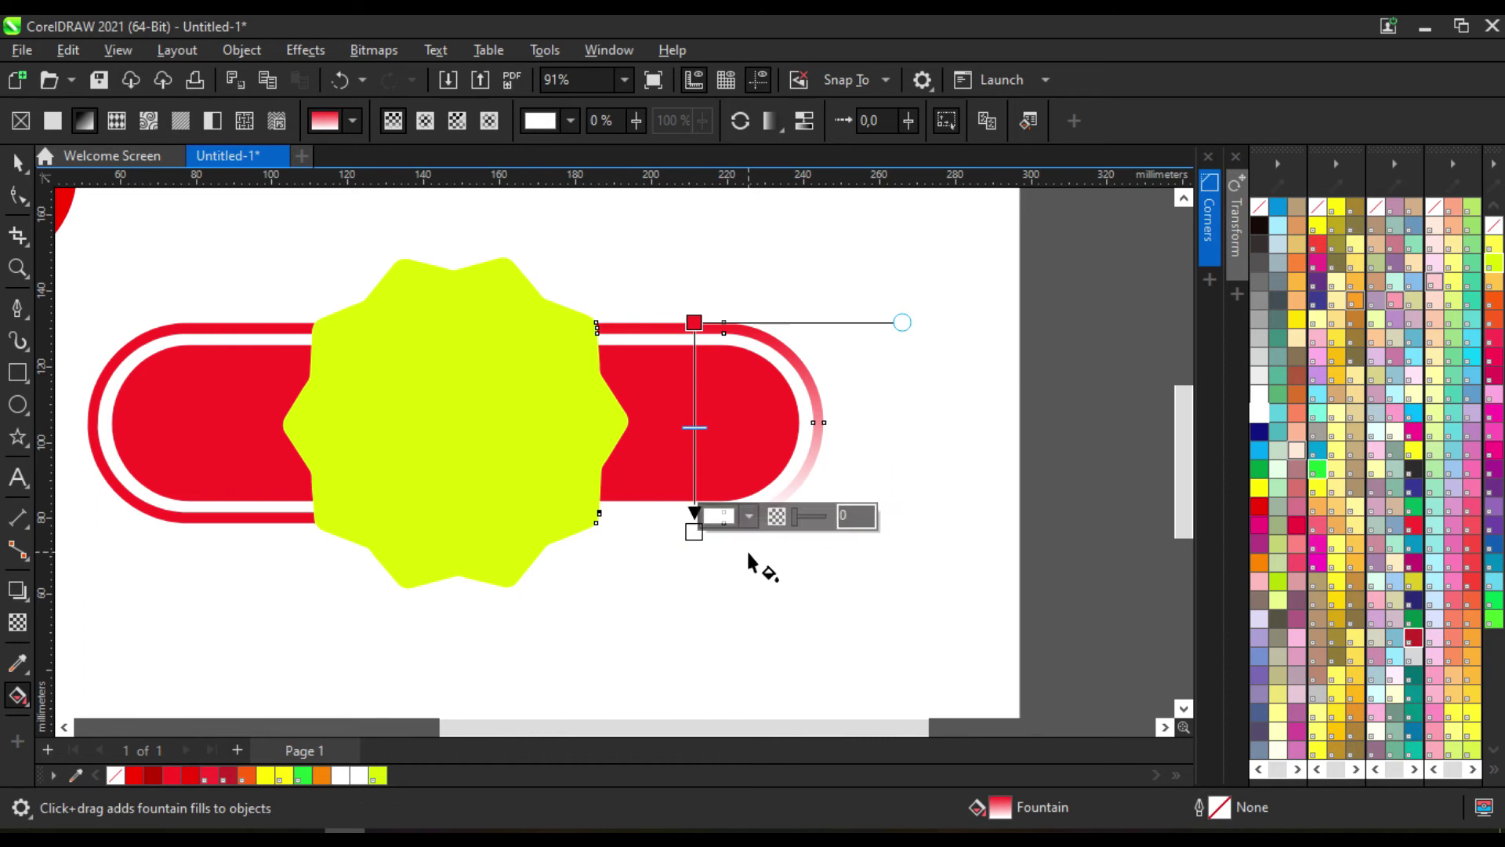
Colour the fountain fill PANTONE 802 U at the top, PANTONE 13-0340 TN in the middle and C:40 M:0 Y:100 K:0 at the bottom
{"action": "left_click_drag", "start_coordinate": [1318, 469], "coordinate": [695, 323]}
{"action": "left_click_drag", "start_coordinate": [1278, 581], "coordinate": [694, 532]}
{"action": "left_click_drag", "start_coordinate": [1322, 493], "coordinate": [694, 408]}
{"action": "left_click_drag", "start_coordinate": [1494, 620], "coordinate": [695, 408]}
Copy the green fountain fill from the right border to the border on the left of the starburst
{"action": "scroll", "coordinate": [826, 456], "scroll_direction": "down", "scroll_amount": 3}
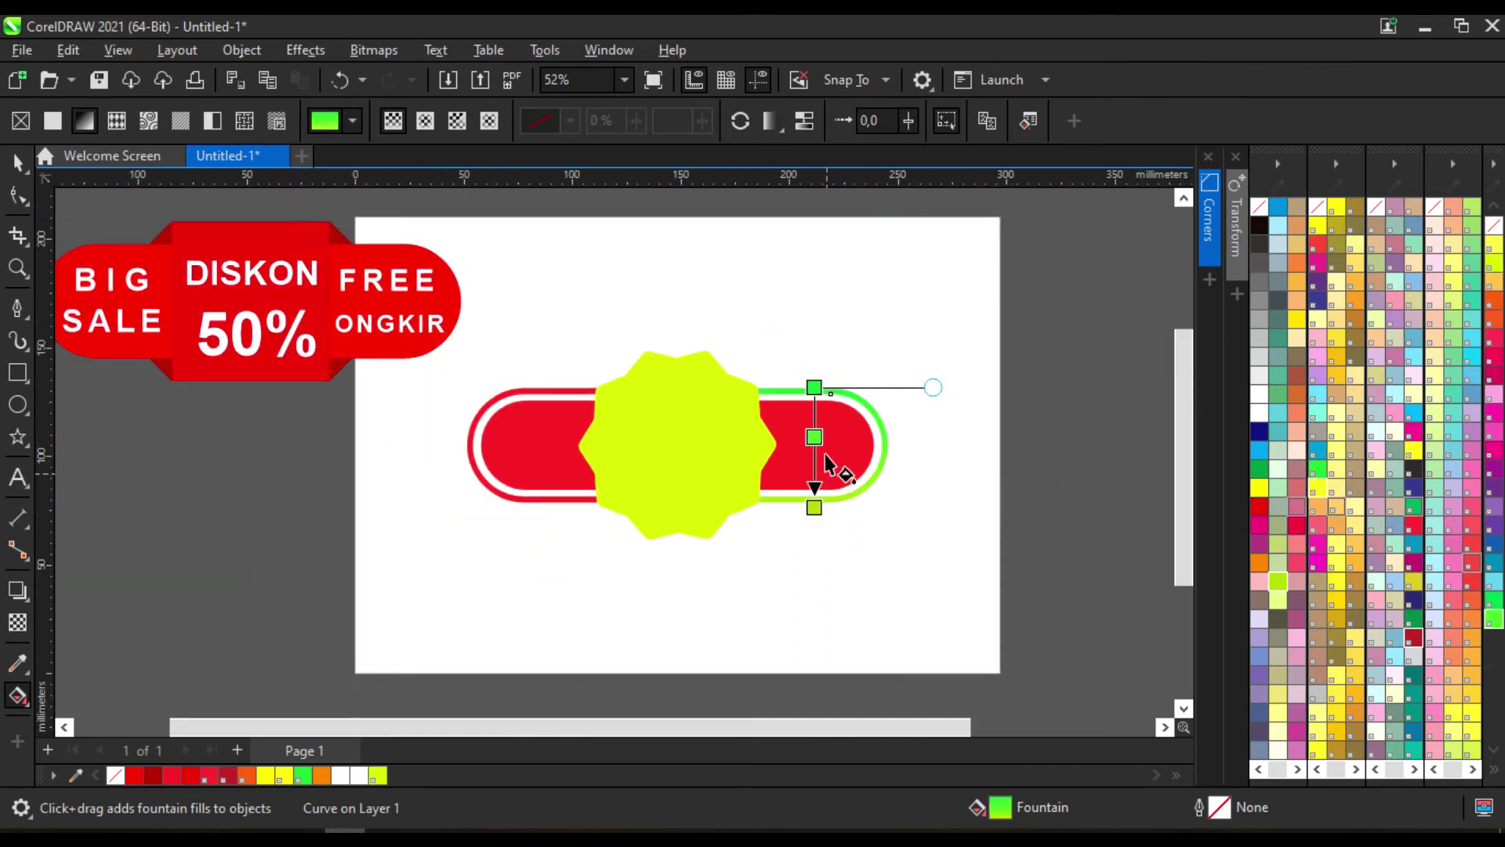
{"action": "left_click", "coordinate": [554, 413]}
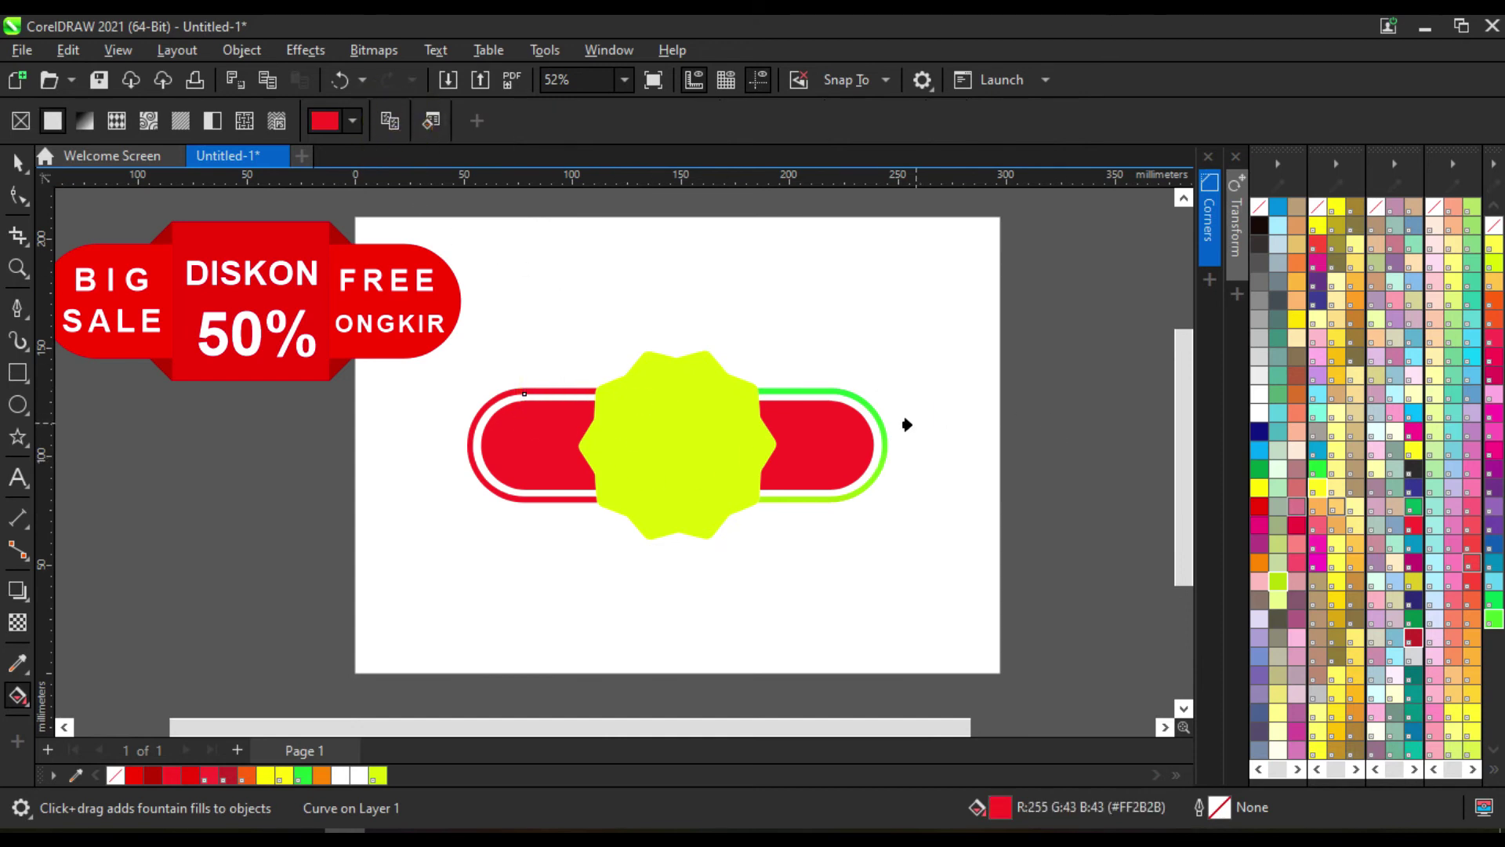
{"action": "left_click", "coordinate": [878, 420]}
Fill the inner bar areas on both sides of the starburst with yellow-green C:40 M:0 Y:100 K:0
{"action": "key", "text": "space"}
{"action": "left_click", "coordinate": [823, 437]}
{"action": "left_click", "coordinate": [1278, 580]}
{"action": "left_click", "coordinate": [551, 427]}
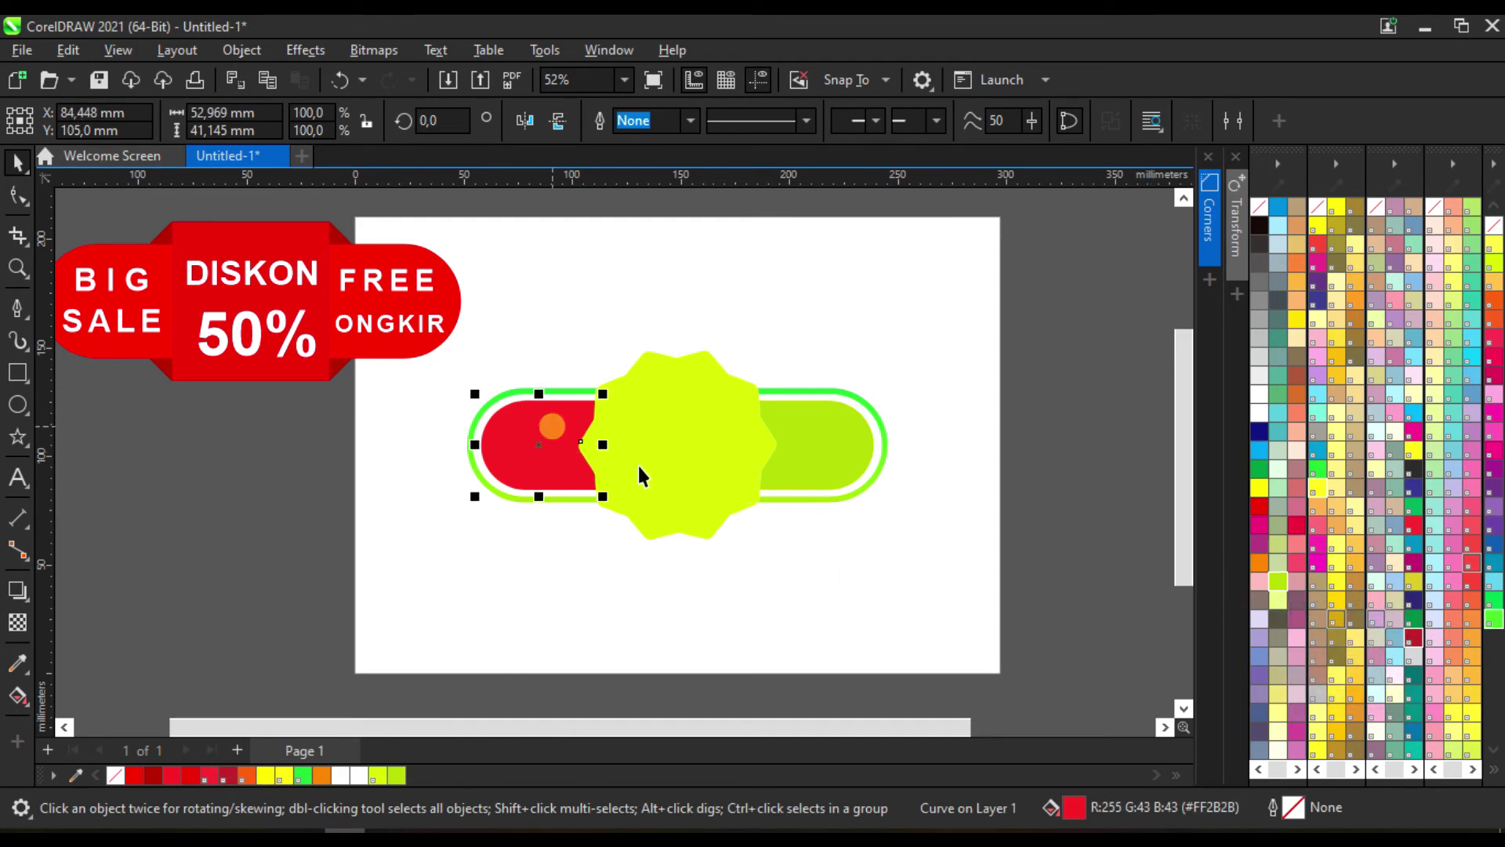
{"action": "left_click", "coordinate": [1278, 581]}
{"action": "left_click", "coordinate": [1109, 446]}
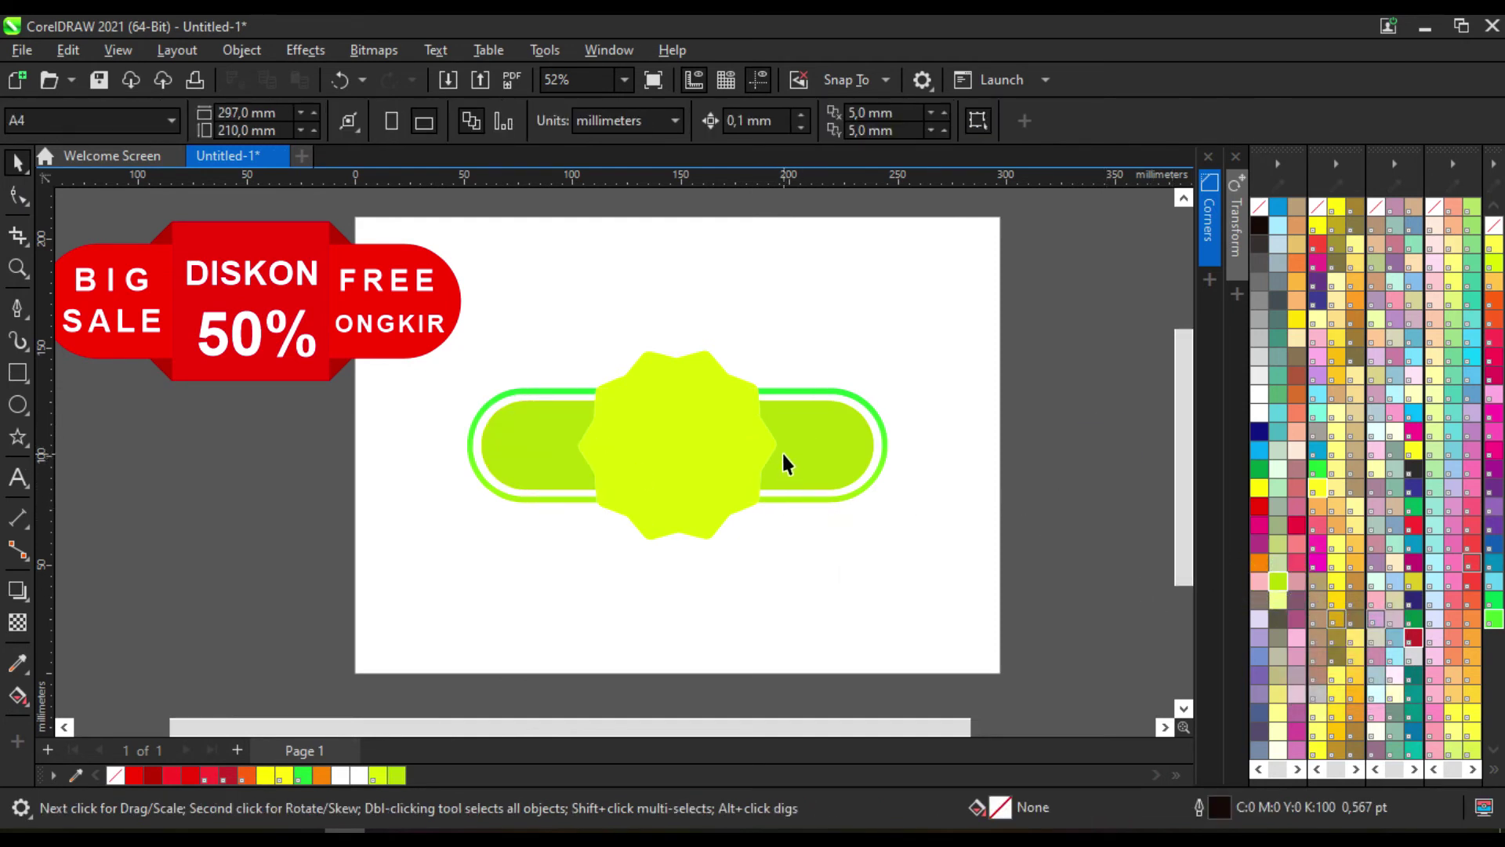
Draw a circle about 70 mm in diameter over the starburst, centred on the page
{"action": "scroll", "coordinate": [783, 459], "scroll_direction": "up", "scroll_amount": 1}
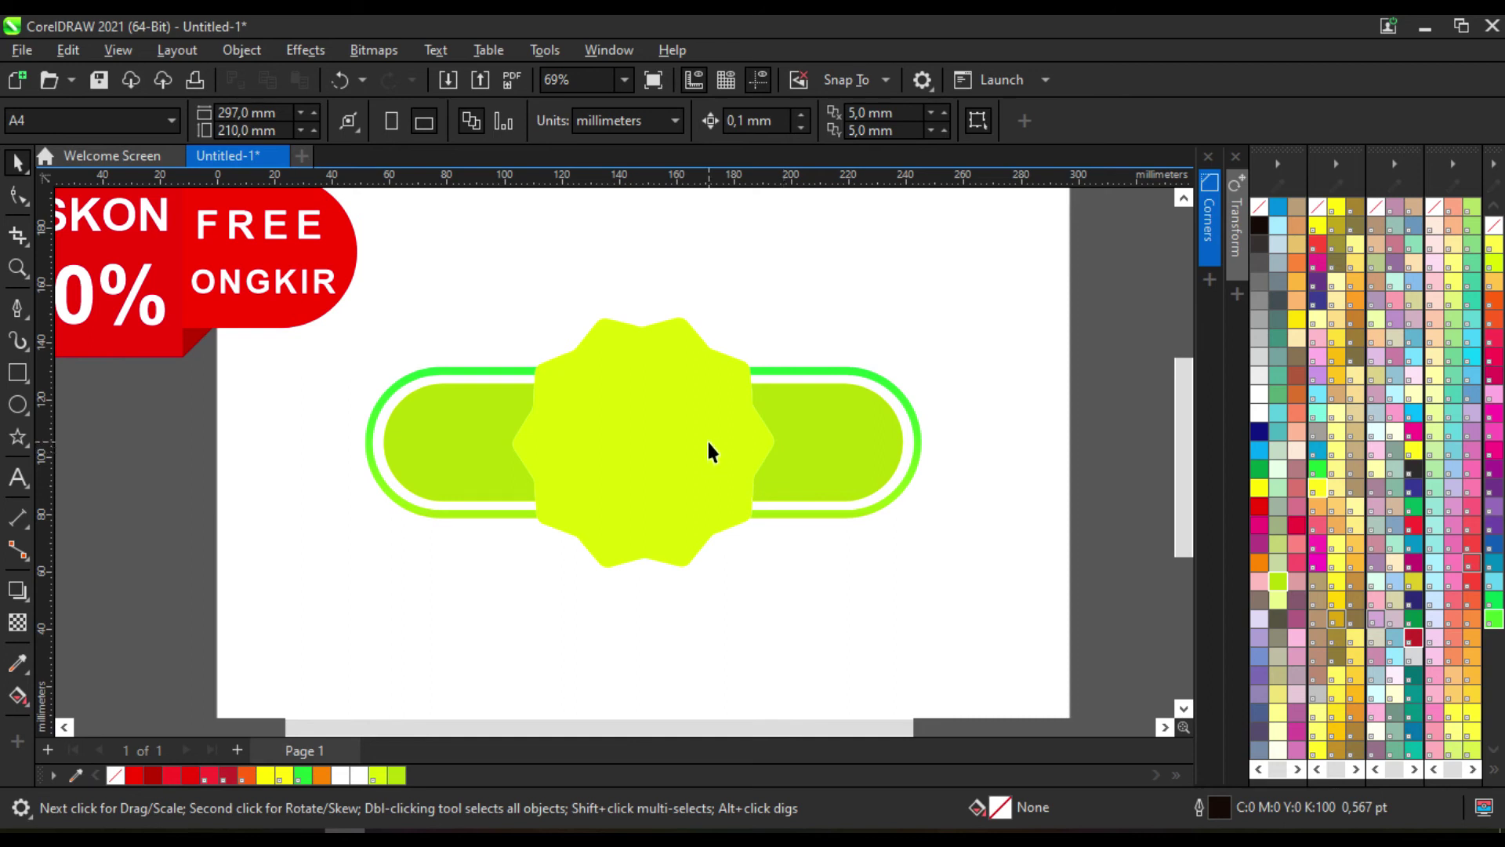
{"action": "key", "text": "F7"}
{"action": "left_click_drag", "start_coordinate": [583, 383], "coordinate": [659, 474]}
{"action": "key", "text": "Escape"}
{"action": "left_click_drag", "start_coordinate": [598, 392], "coordinate": [782, 566]}
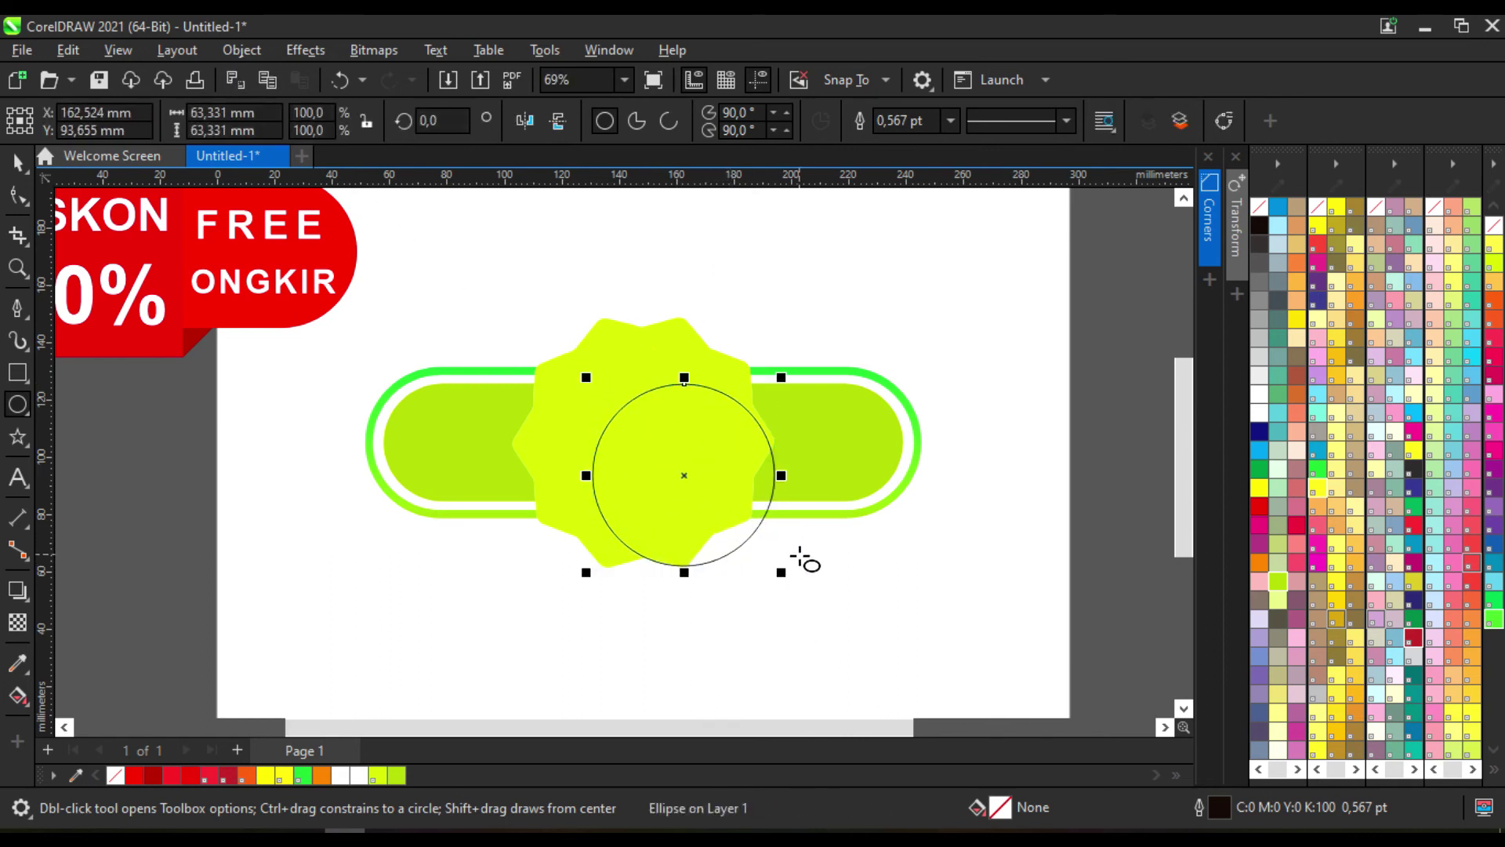
{"action": "key", "text": "p"}
{"action": "left_click", "coordinate": [15, 166]}
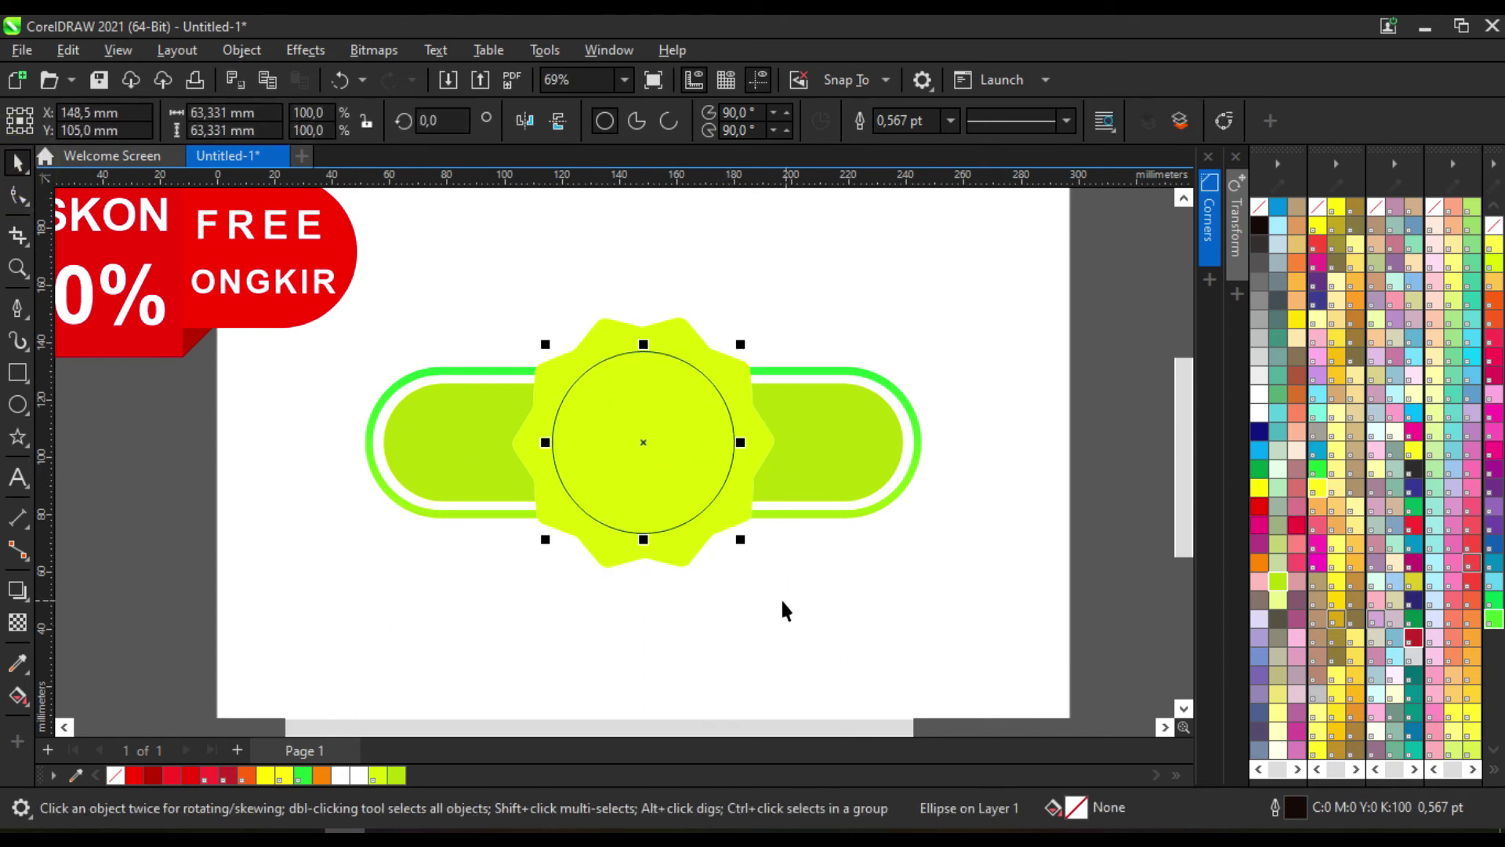
{"action": "left_click_drag", "start_coordinate": [739, 541], "coordinate": [751, 557]}
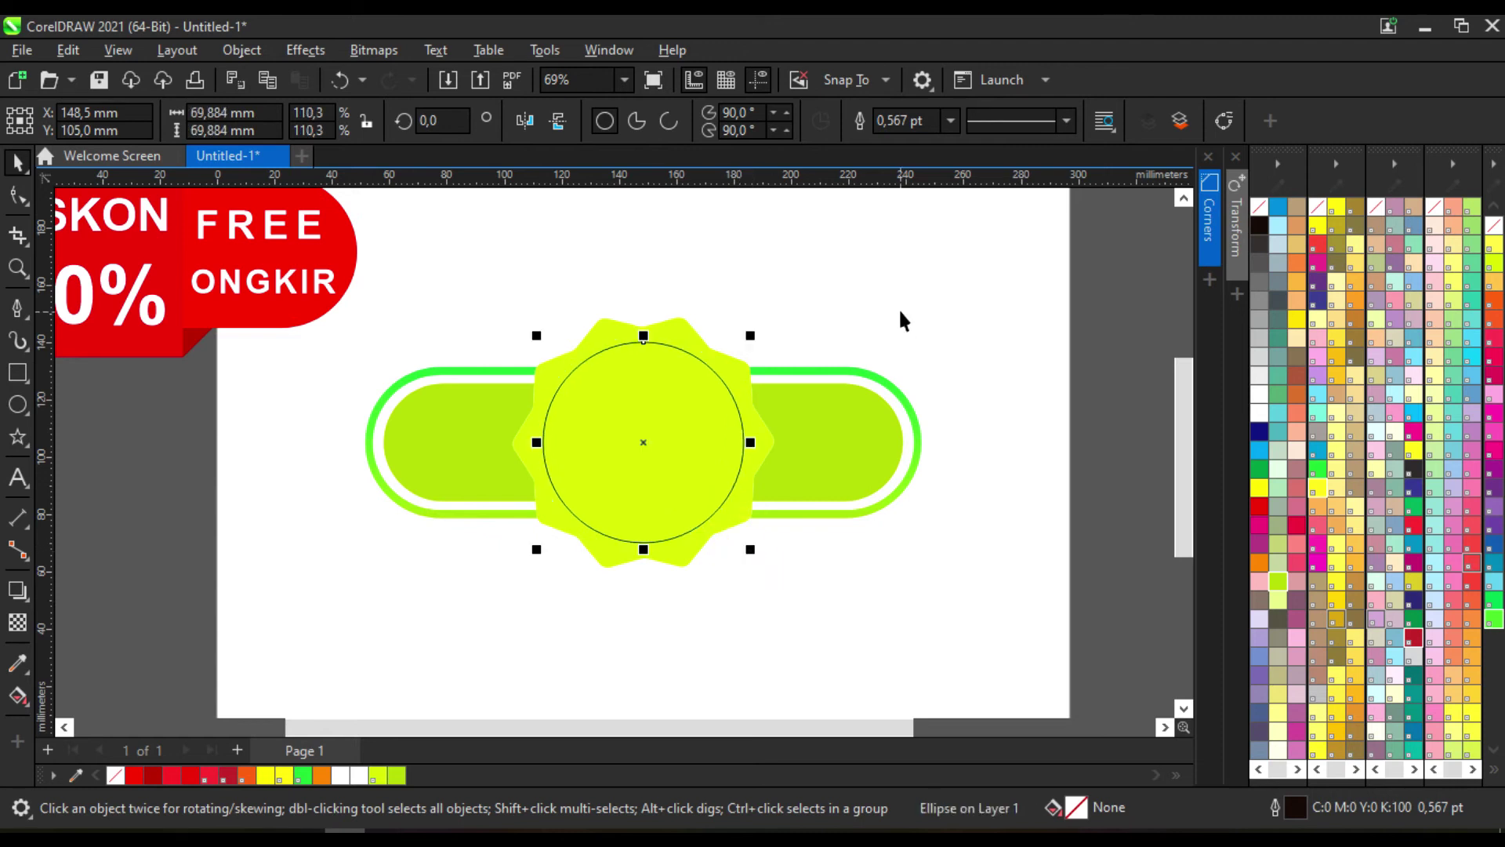
{"action": "left_click", "coordinate": [834, 376]}
Fill the circle white and remove its outline
{"action": "left_click", "coordinate": [643, 486]}
{"action": "left_click", "coordinate": [1259, 414]}
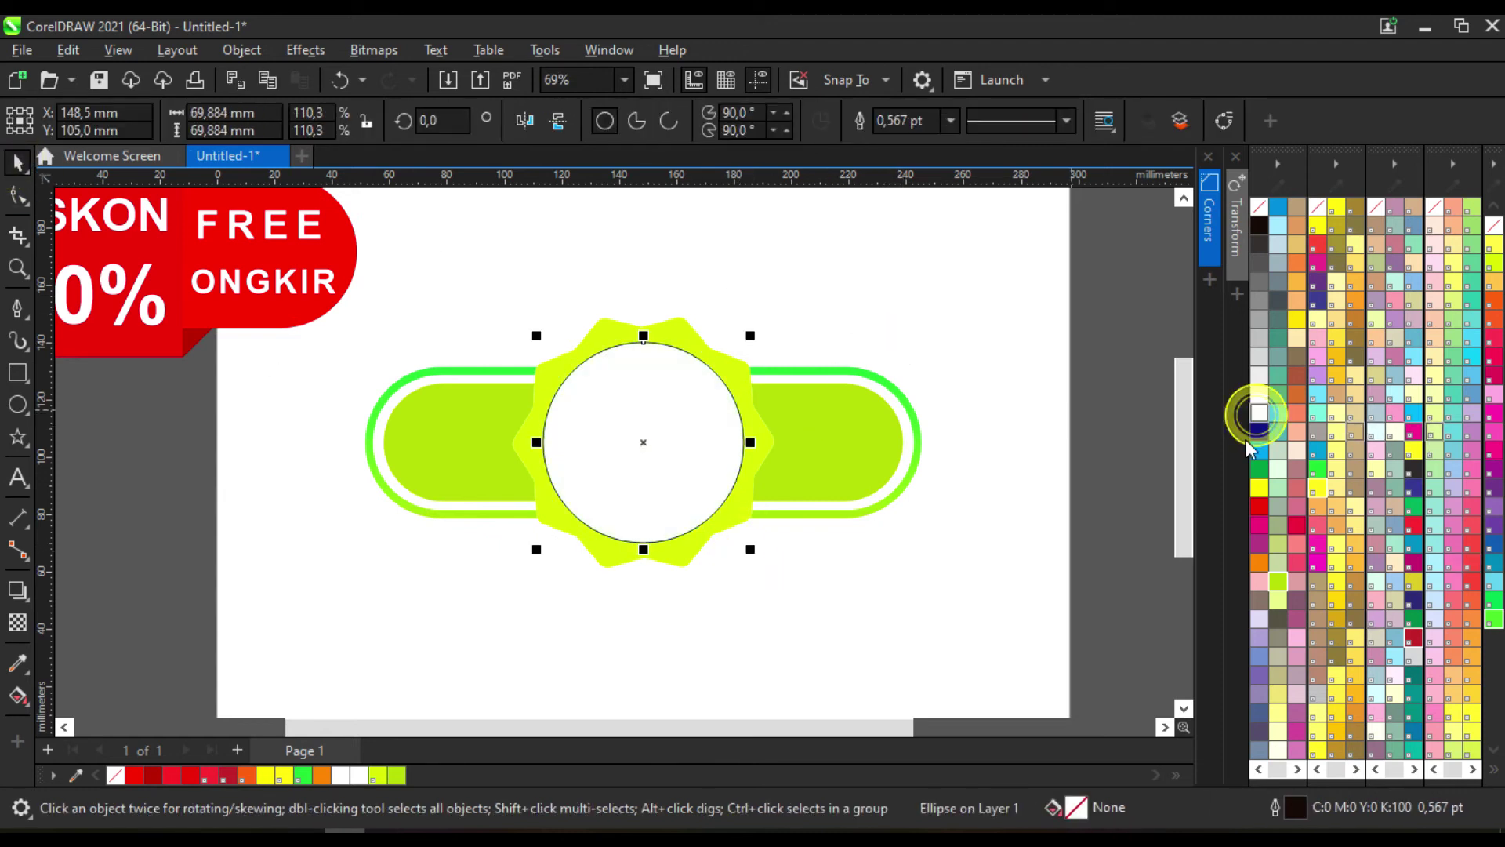
{"action": "left_click", "coordinate": [951, 120]}
{"action": "left_click", "coordinate": [941, 141]}
{"action": "left_click", "coordinate": [961, 272]}
Try bright green fills on the circle, including PANTONE 802 U, and end with PANTONE 13-0340 TN
{"action": "left_click", "coordinate": [679, 388]}
{"action": "left_click", "coordinate": [1317, 470]}
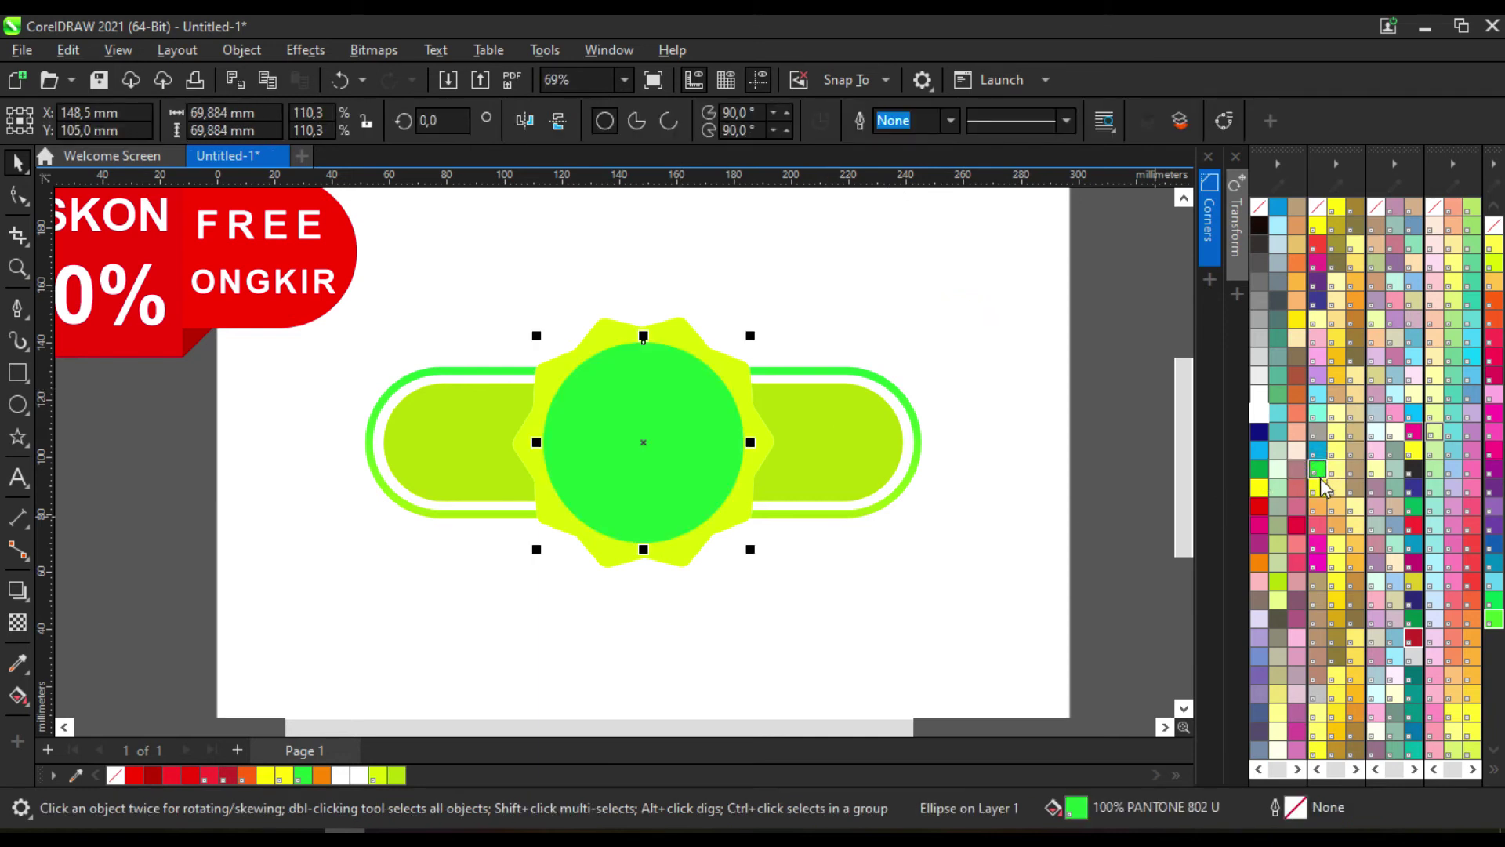
{"action": "left_click", "coordinate": [1494, 600]}
{"action": "left_click", "coordinate": [1493, 620]}
{"action": "left_click", "coordinate": [1259, 473]}
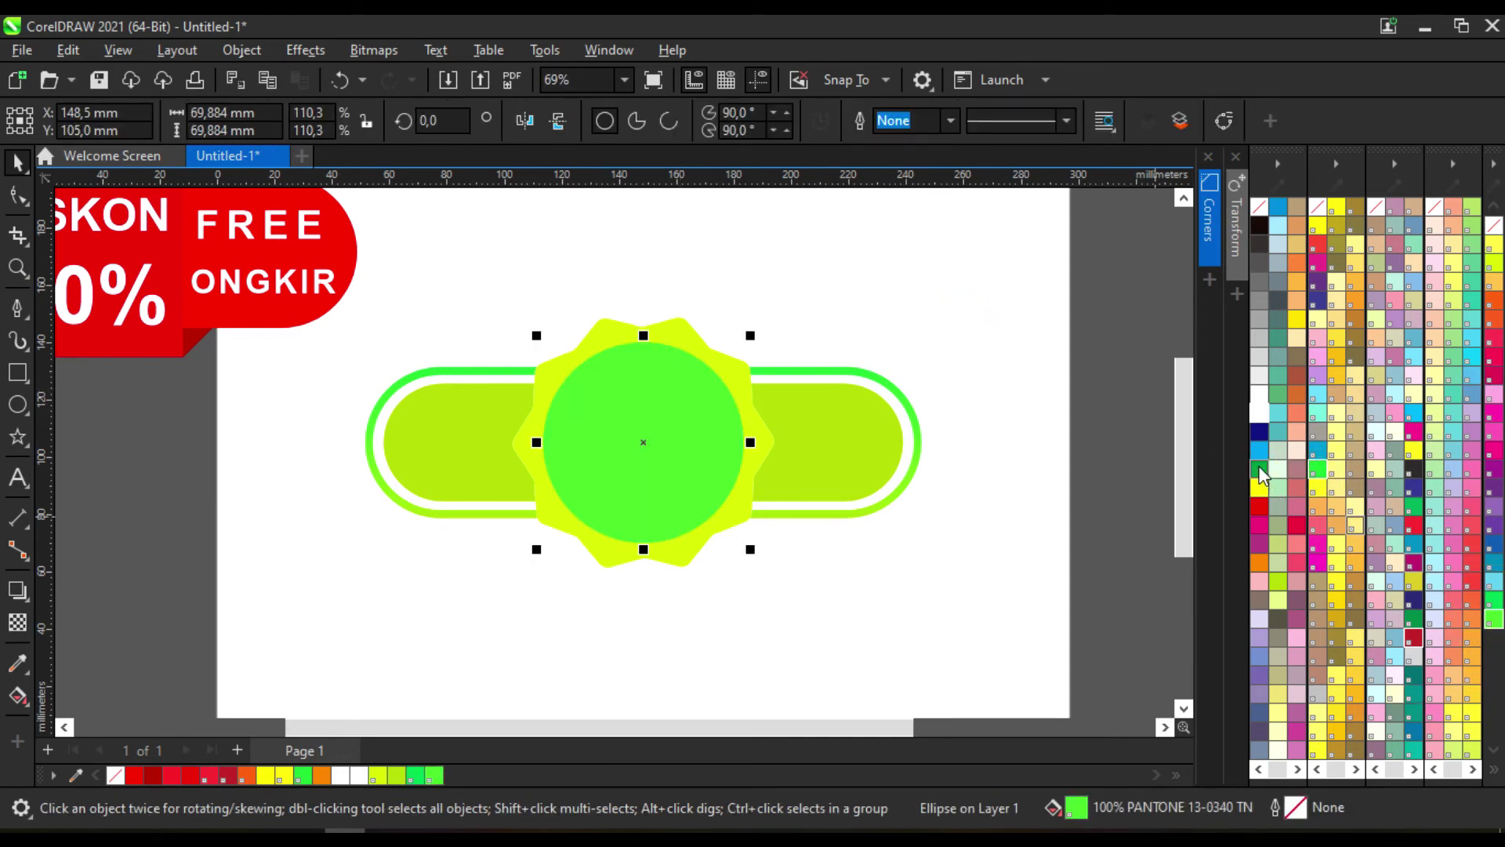
{"action": "left_click", "coordinate": [1494, 620]}
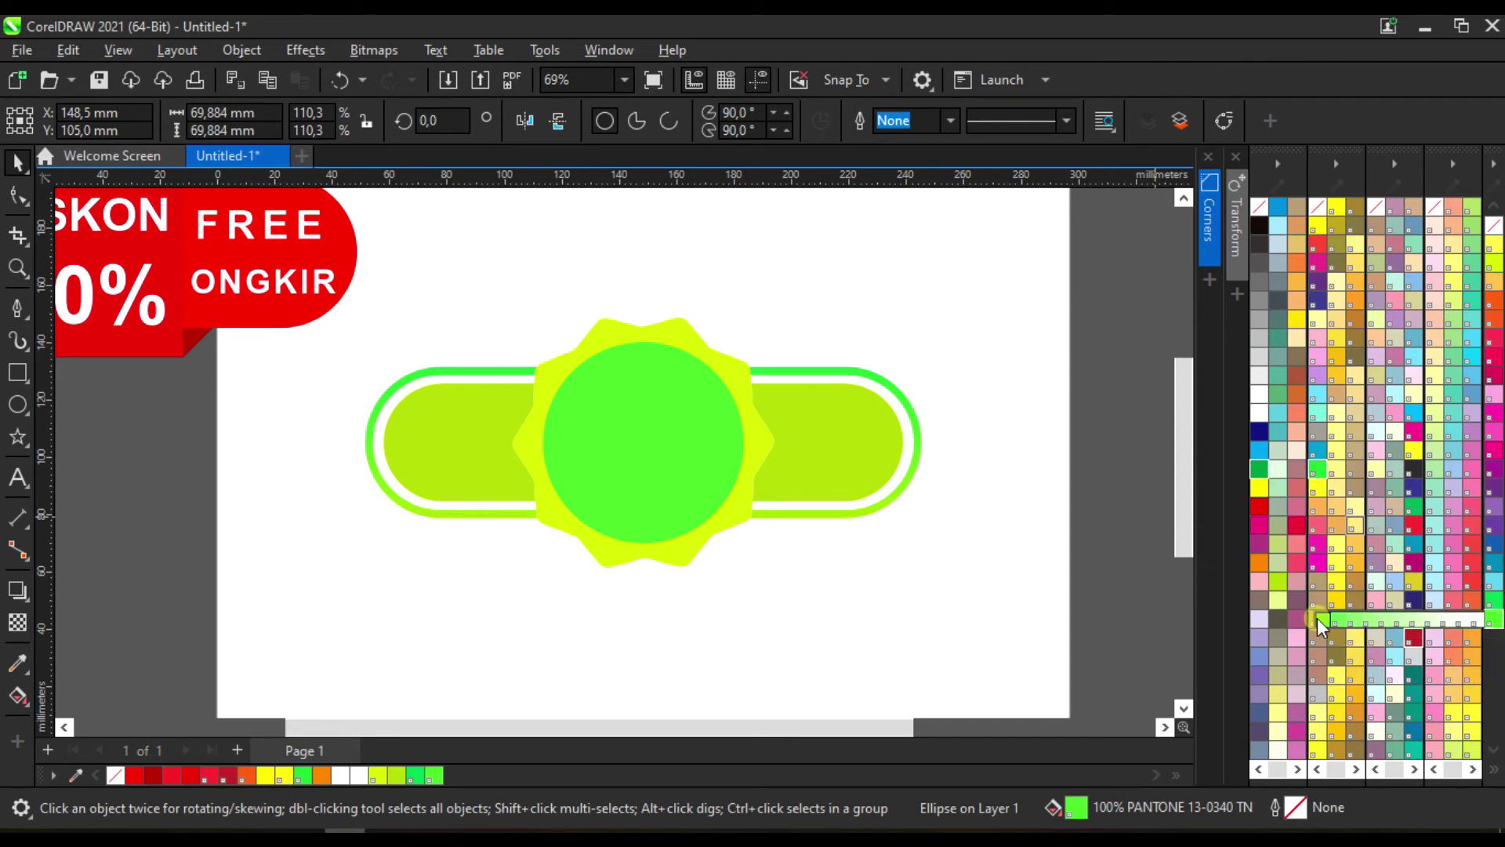
{"action": "left_click", "coordinate": [1040, 483]}
Fill the circle with dark teal FOCOLTONE 1084 after trying other green and blue swatches
{"action": "left_click", "coordinate": [665, 416]}
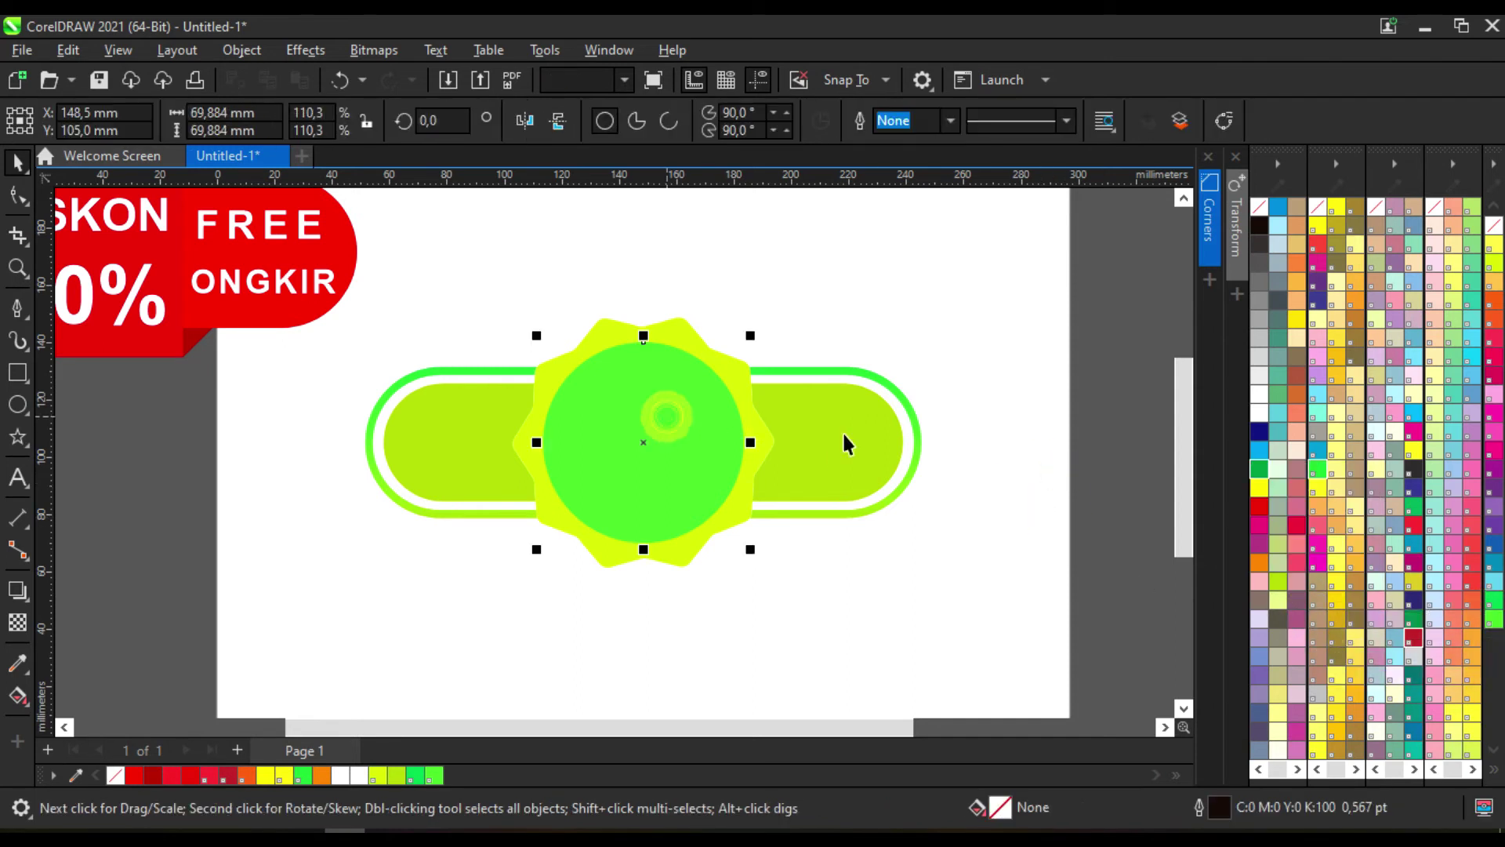
{"action": "left_click", "coordinate": [1259, 468]}
{"action": "left_click", "coordinate": [1414, 734]}
{"action": "left_click", "coordinate": [1414, 713]}
{"action": "left_click", "coordinate": [1412, 677]}
{"action": "left_click", "coordinate": [908, 295]}
Fill the starburst behind the circle with lighter teal FOCOLTONE 1085
{"action": "left_click", "coordinate": [729, 346]}
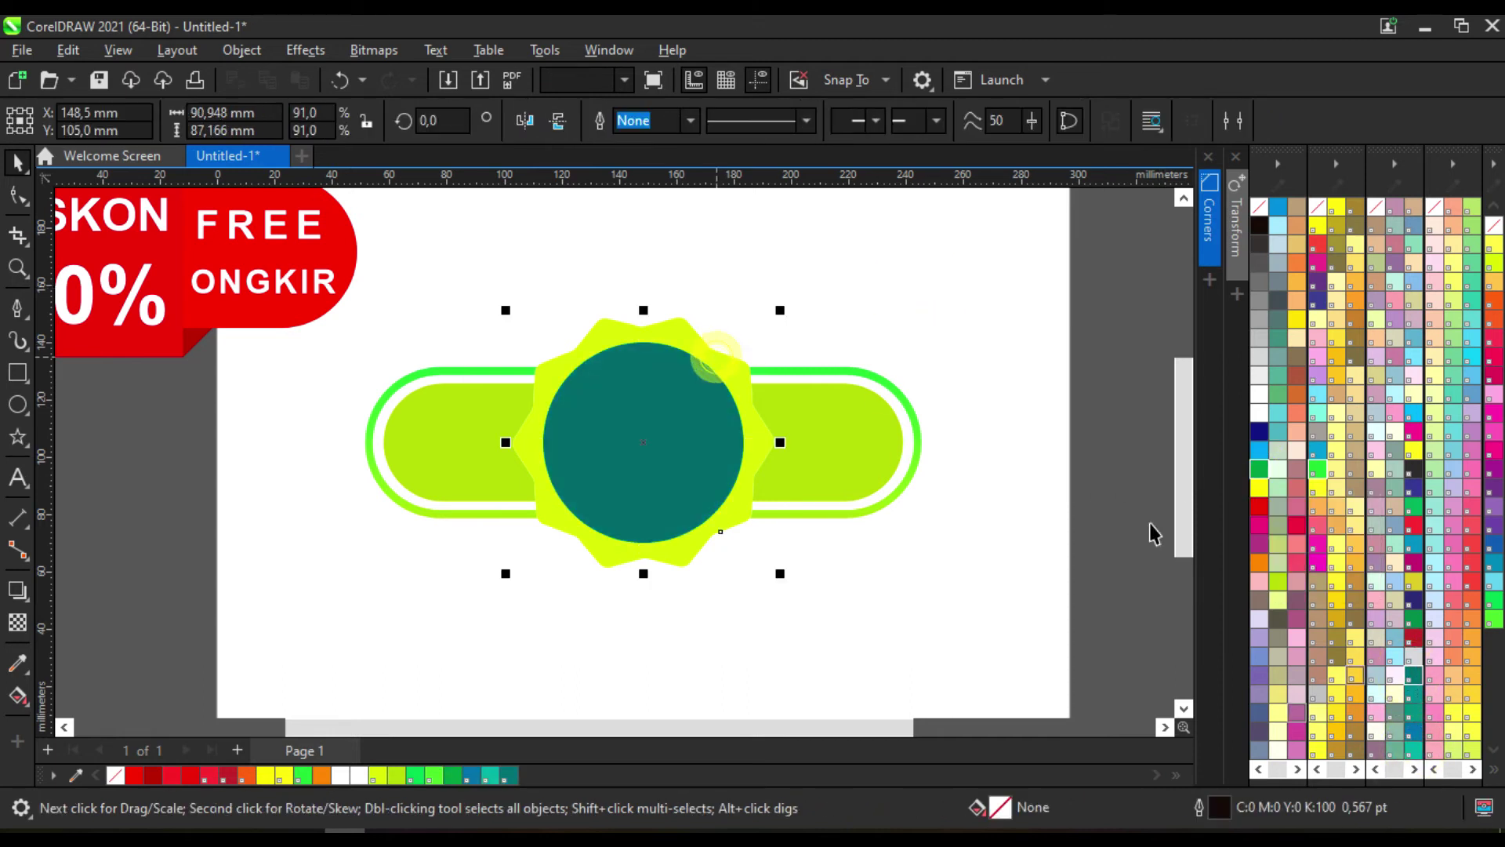
{"action": "left_click", "coordinate": [1413, 678]}
{"action": "left_click", "coordinate": [1414, 695]}
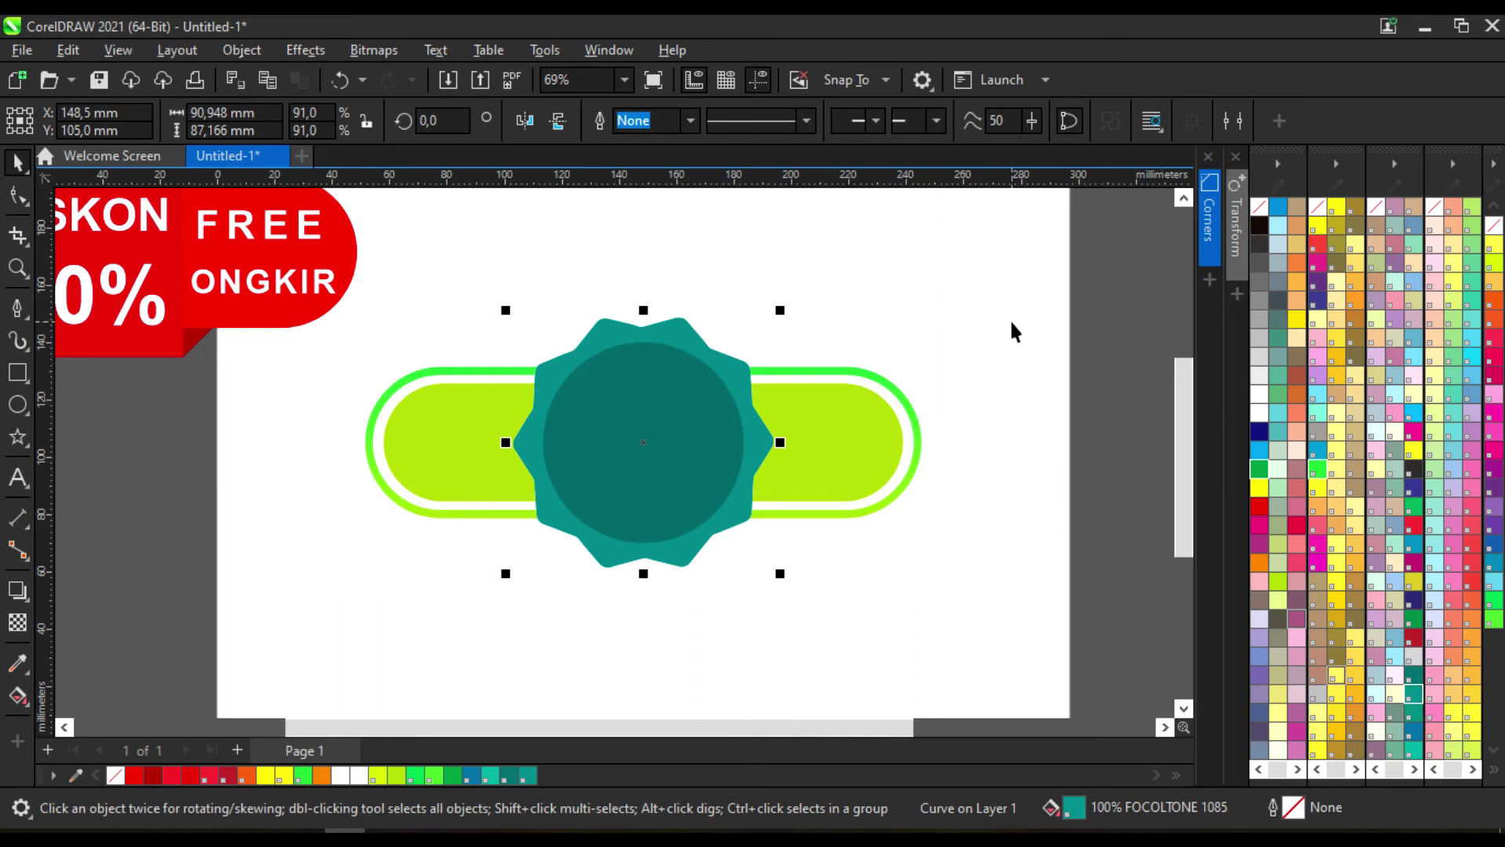
Fill the inner bar areas on both sides of the starburst with dark teal FOCOLTONE 1084
{"action": "left_click", "coordinate": [887, 445]}
{"action": "left_click", "coordinate": [1414, 733]}
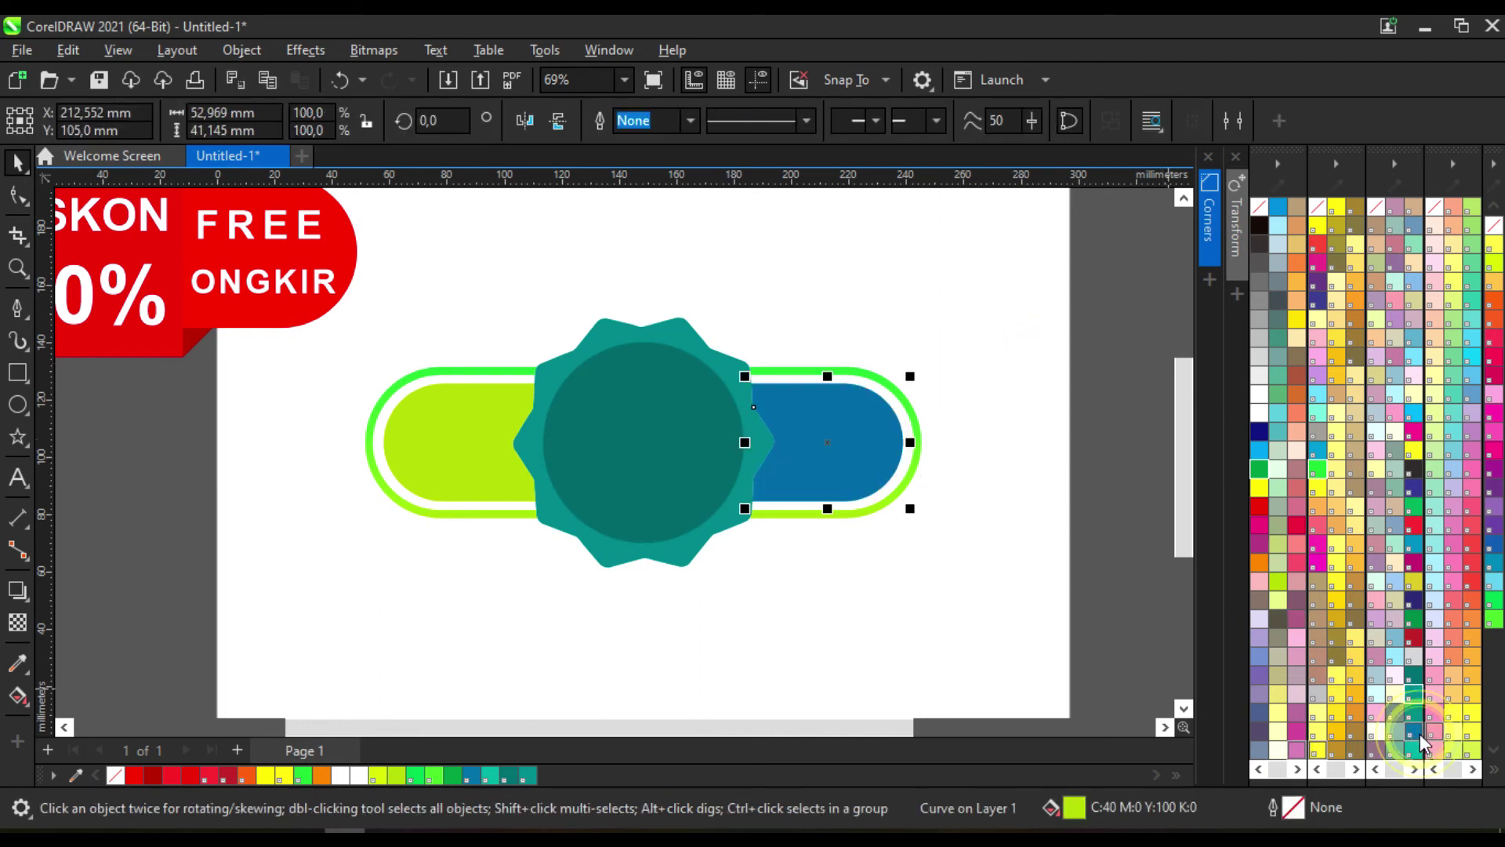
{"action": "left_click", "coordinate": [1412, 677]}
{"action": "key", "text": "Tab"}
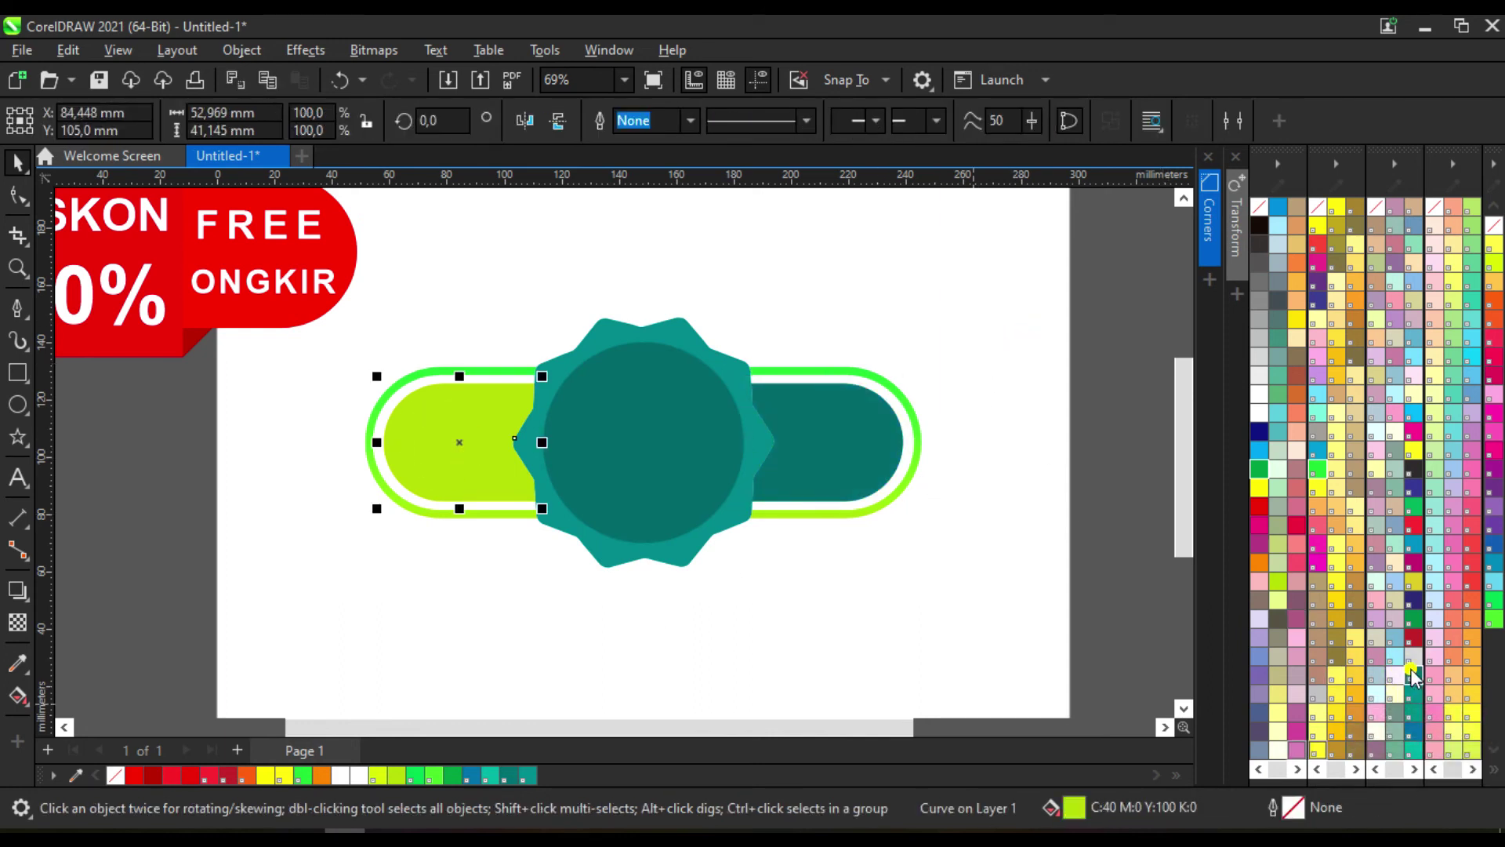
{"action": "left_click", "coordinate": [1411, 676]}
{"action": "left_click", "coordinate": [980, 611]}
{"action": "scroll", "coordinate": [848, 514], "scroll_direction": "down", "scroll_amount": 1}
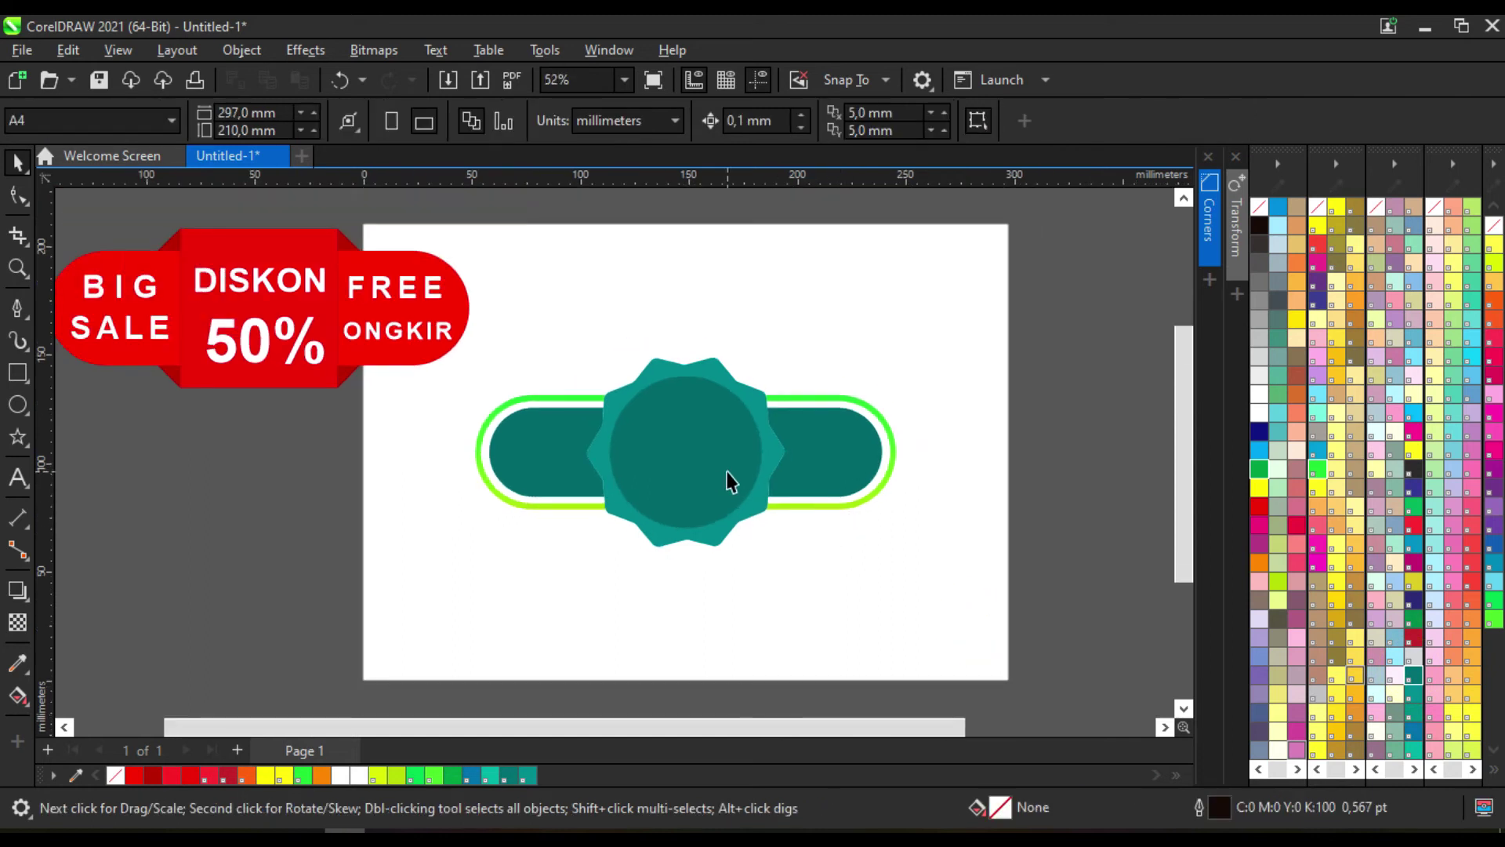
Add a drop shadow to the circle, running from its upper edge down to its lower edge
{"action": "scroll", "coordinate": [681, 436], "scroll_direction": "up", "scroll_amount": 1}
{"action": "left_click", "coordinate": [683, 436]}
{"action": "left_click", "coordinate": [17, 589]}
{"action": "left_click_drag", "start_coordinate": [687, 357], "coordinate": [693, 555]}
{"action": "scroll", "coordinate": [722, 360], "scroll_direction": "up", "scroll_amount": 1}
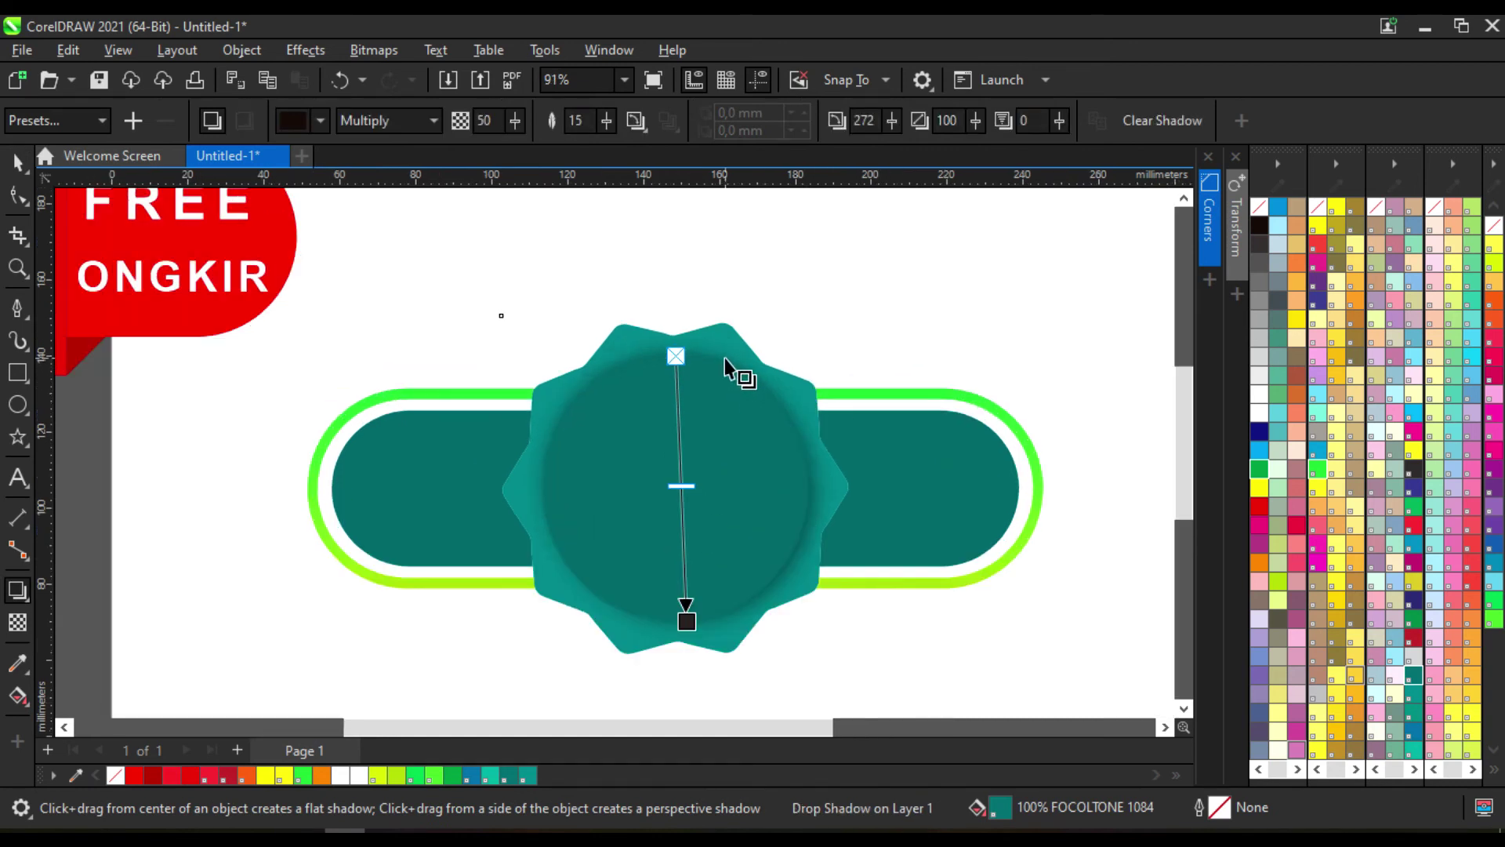
Add downward drop shadows to the inner bar areas on both sides of the starburst
{"action": "left_click", "coordinate": [867, 448]}
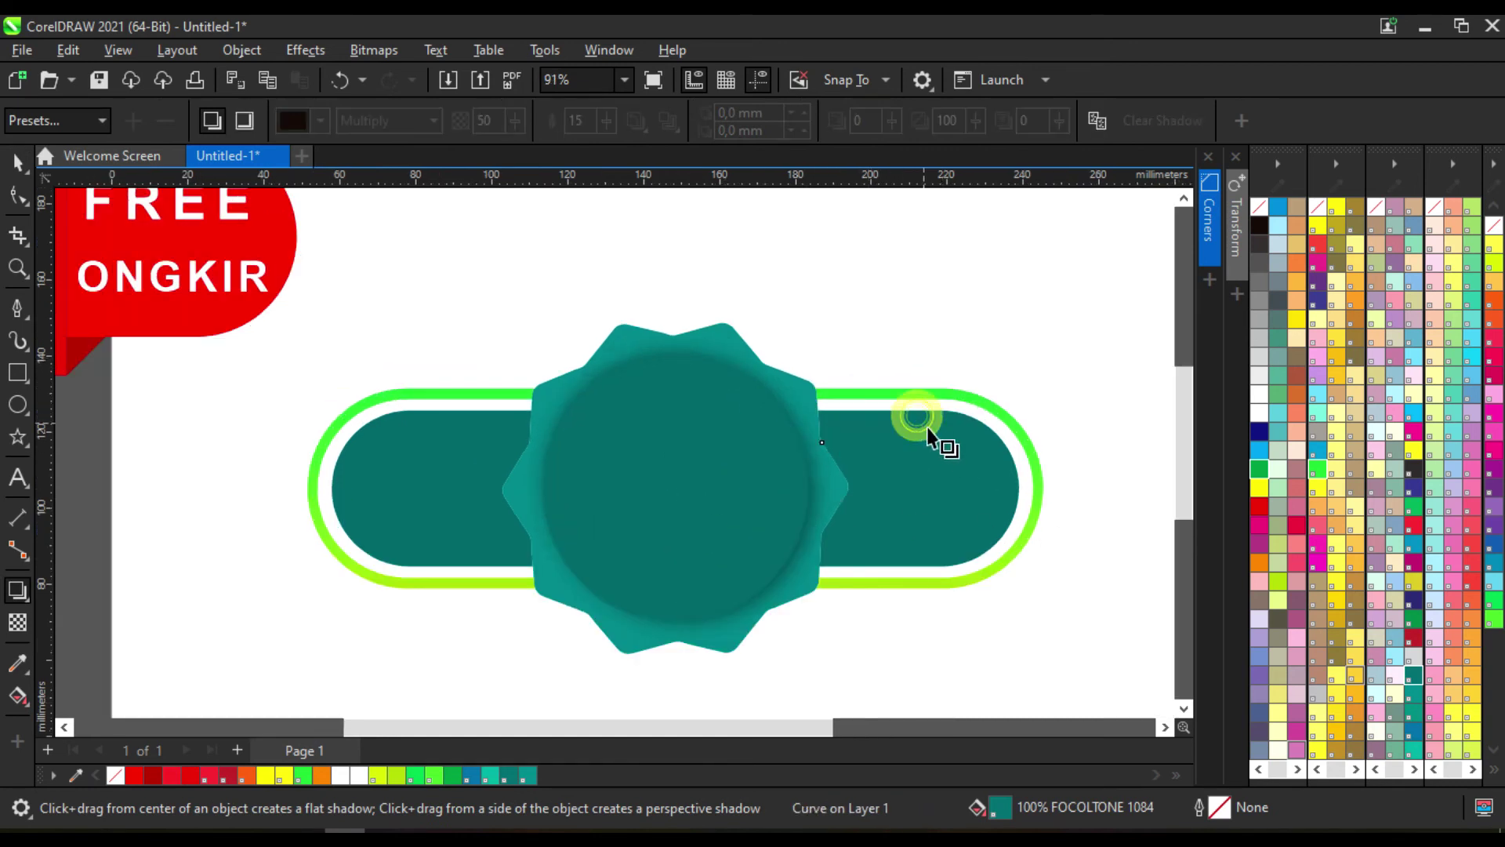
{"action": "left_click_drag", "start_coordinate": [918, 411], "coordinate": [917, 566]}
{"action": "left_click", "coordinate": [461, 416]}
{"action": "left_click_drag", "start_coordinate": [432, 411], "coordinate": [437, 572]}
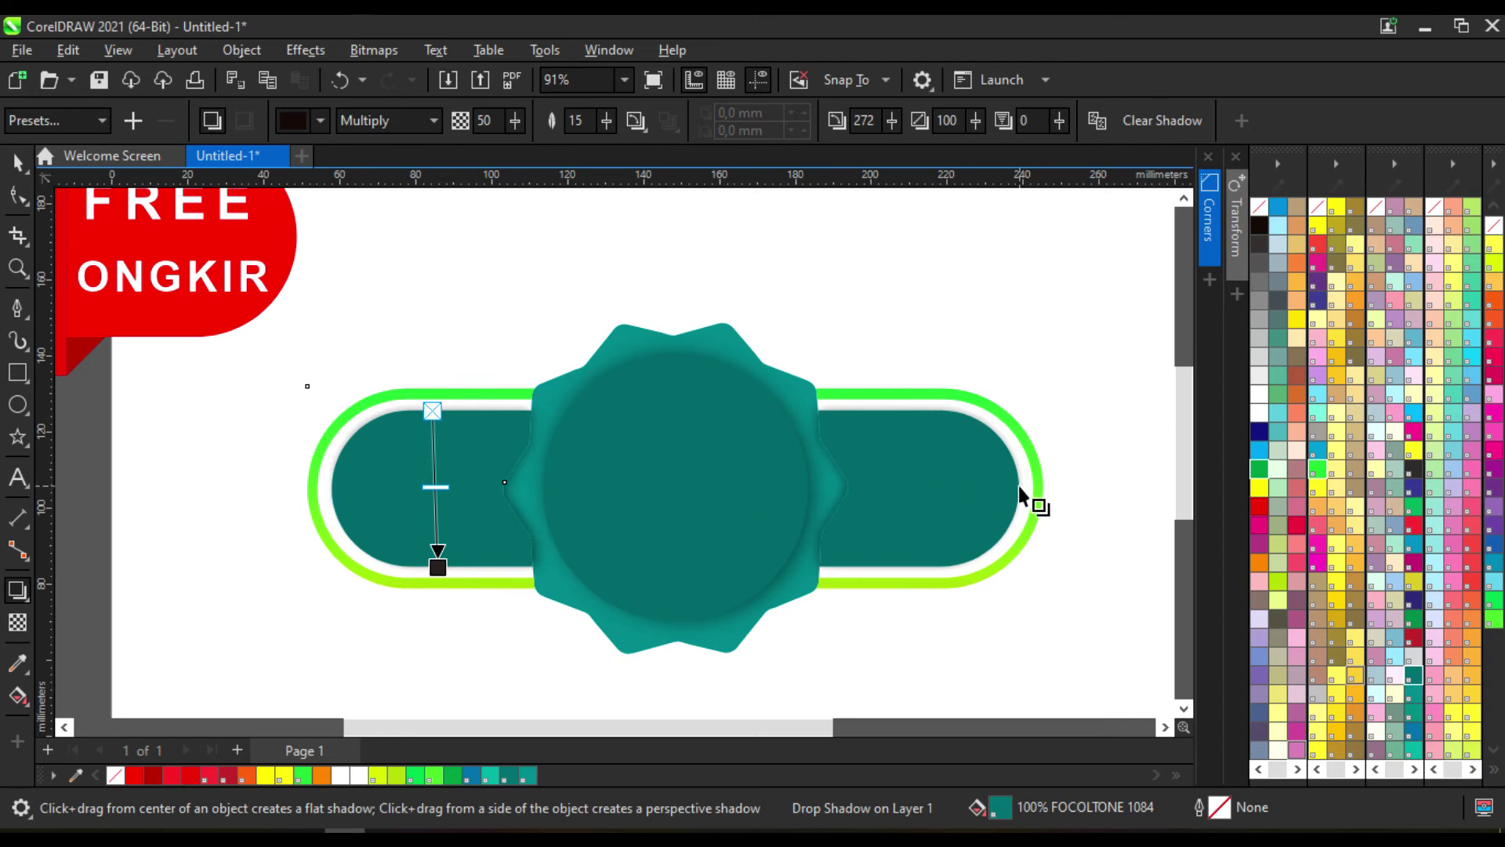
{"action": "key", "text": "space"}
{"action": "left_click", "coordinate": [1019, 434]}
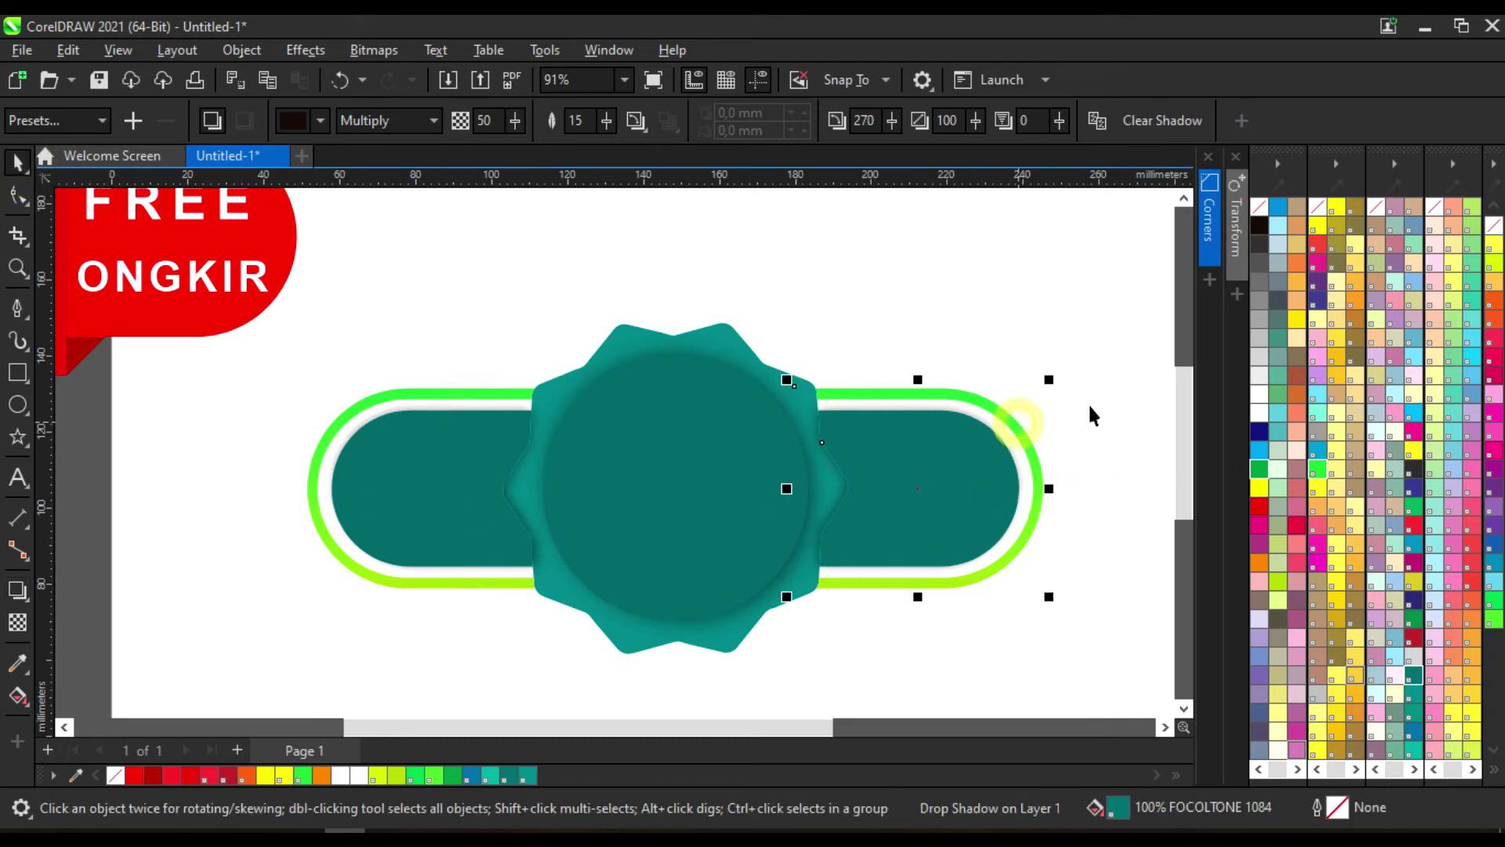
{"action": "scroll", "coordinate": [804, 299], "scroll_direction": "down", "scroll_amount": 3}
{"action": "left_click", "coordinate": [994, 290]}
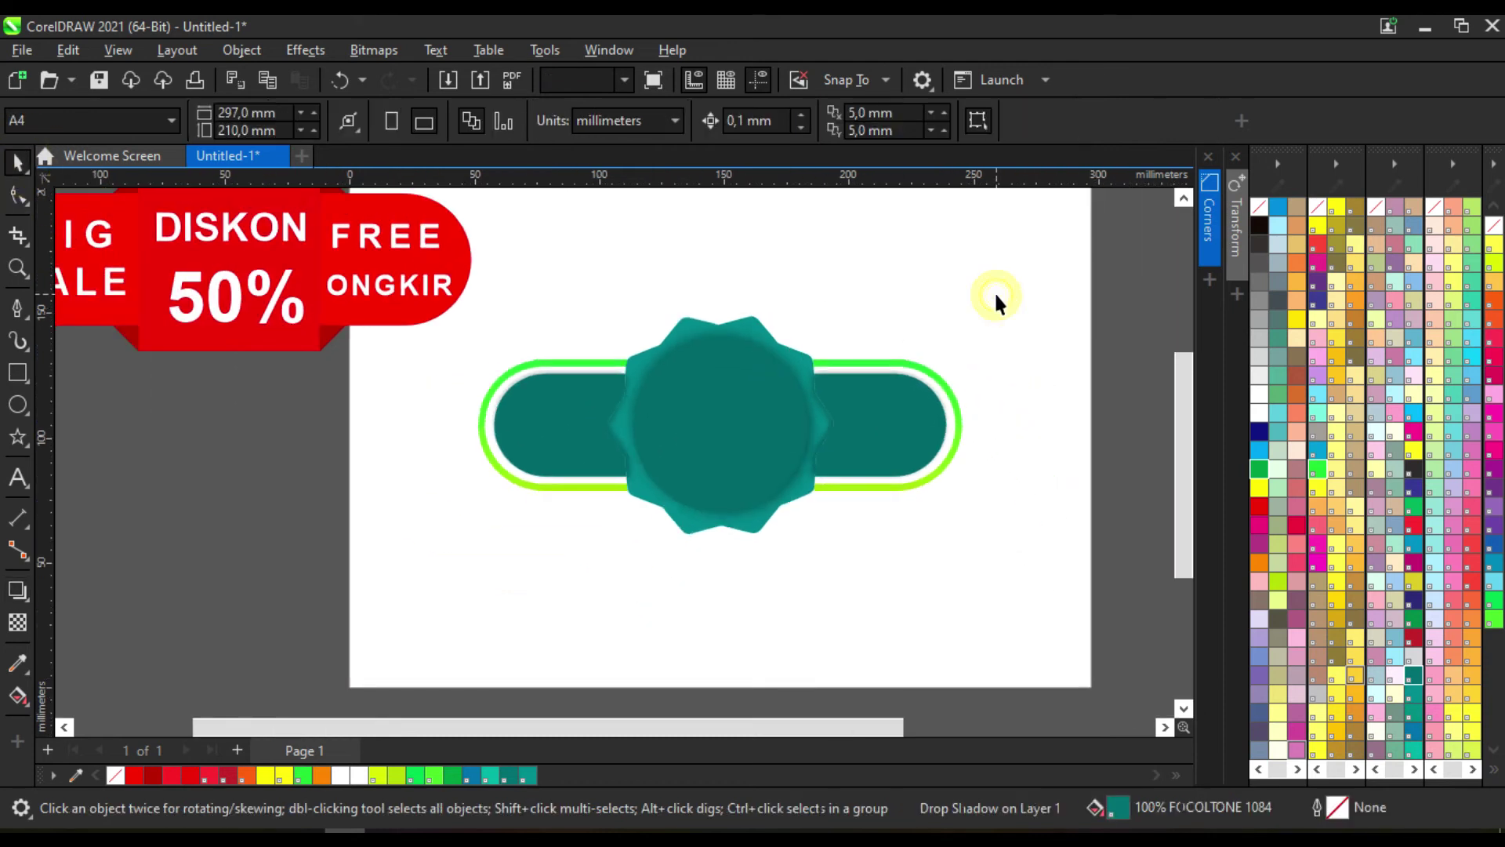
Try blue FOCOLTONE 1087 on the inner bar area right of the starburst and undo it
{"action": "left_click", "coordinate": [967, 435]}
{"action": "left_click", "coordinate": [1413, 730]}
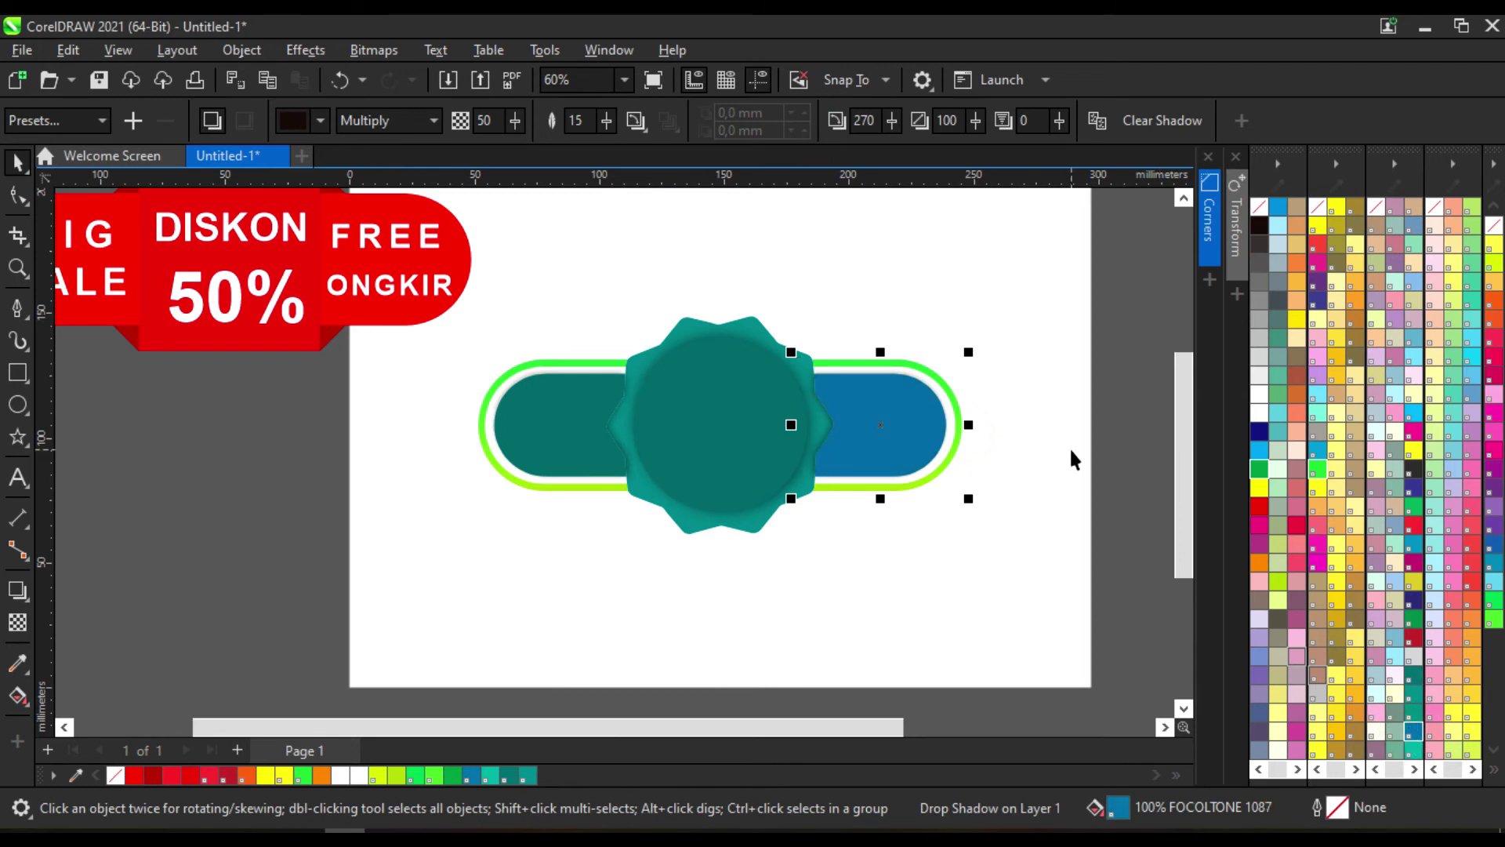
{"action": "key", "text": "ctrl+z"}
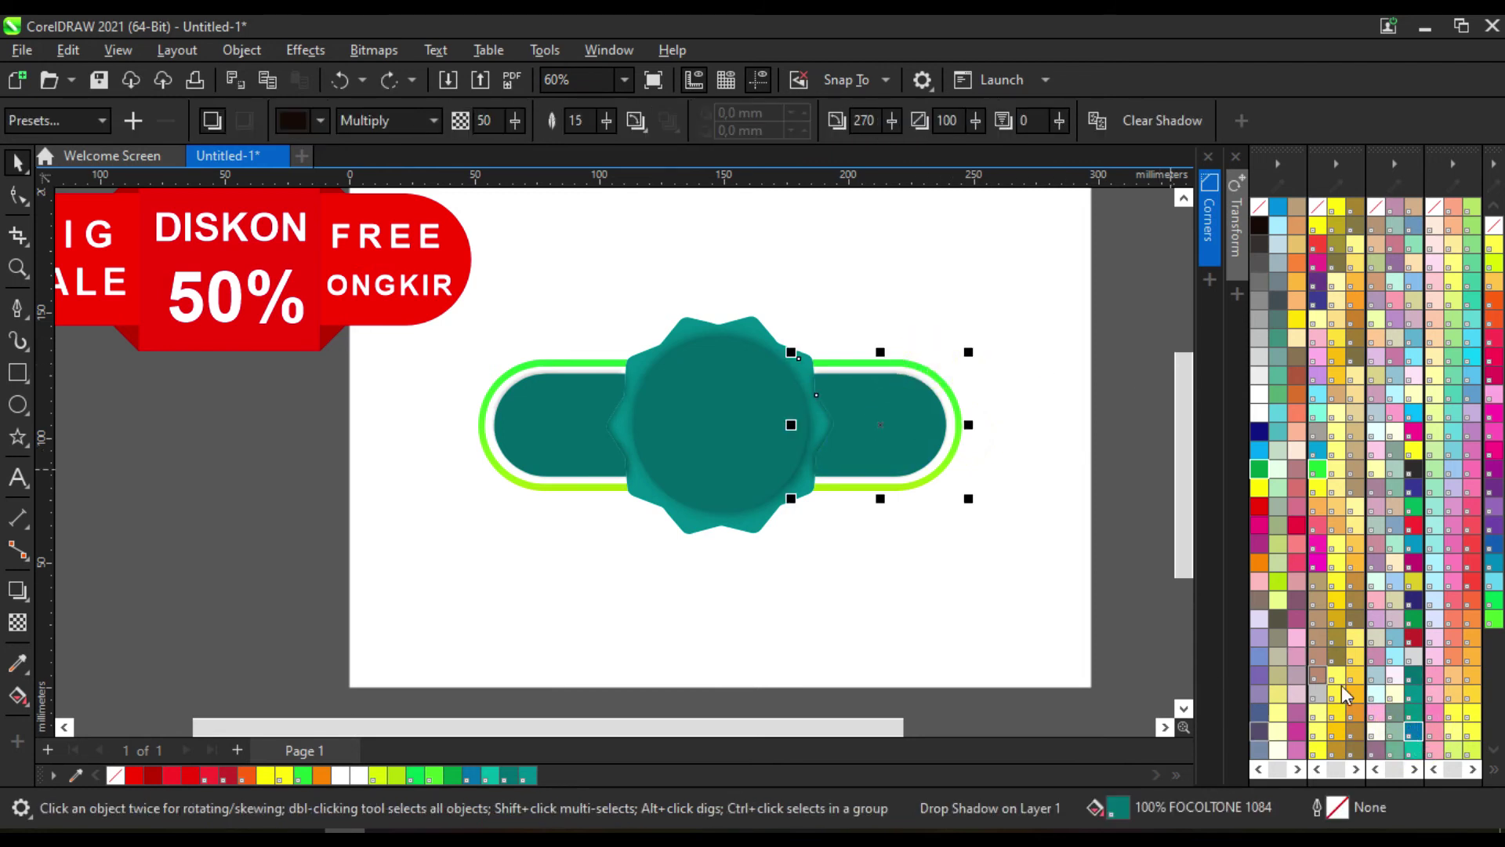
Fill the inner bar areas on both sides of the starburst with soft green C:60 M:0 Y:60 K:20
{"action": "left_click", "coordinate": [1279, 407]}
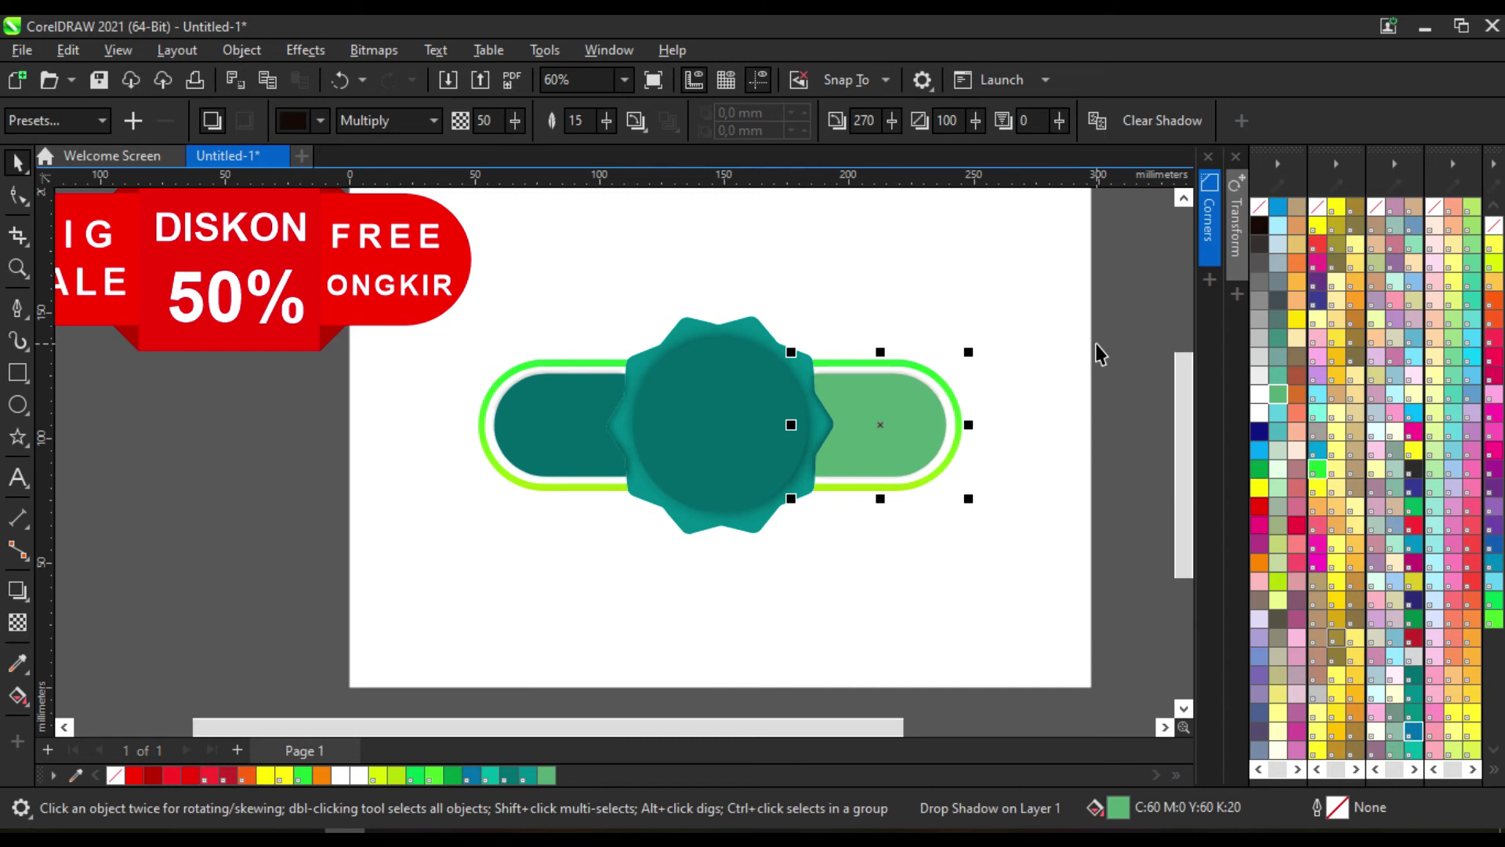
{"action": "left_click", "coordinate": [625, 468]}
{"action": "left_click", "coordinate": [546, 775]}
{"action": "left_click", "coordinate": [1019, 528]}
Fill the inner bar areas on both sides of the starburst with dark teal FOCOLTONE 1084
{"action": "scroll", "coordinate": [722, 520], "scroll_direction": "down", "scroll_amount": 2}
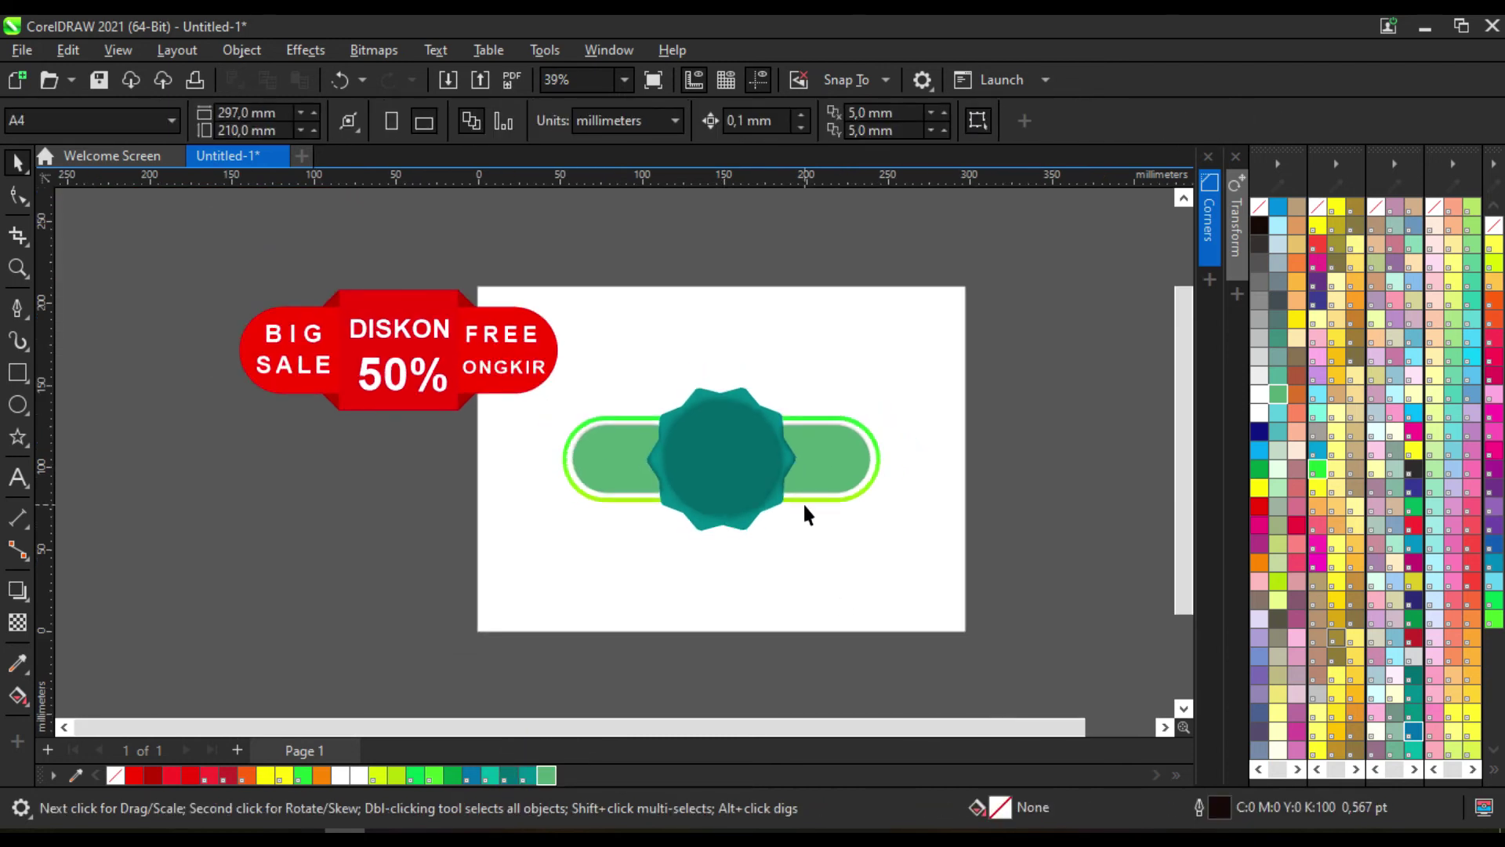
{"action": "scroll", "coordinate": [743, 427], "scroll_direction": "up", "scroll_amount": 2}
{"action": "left_click", "coordinate": [891, 479]}
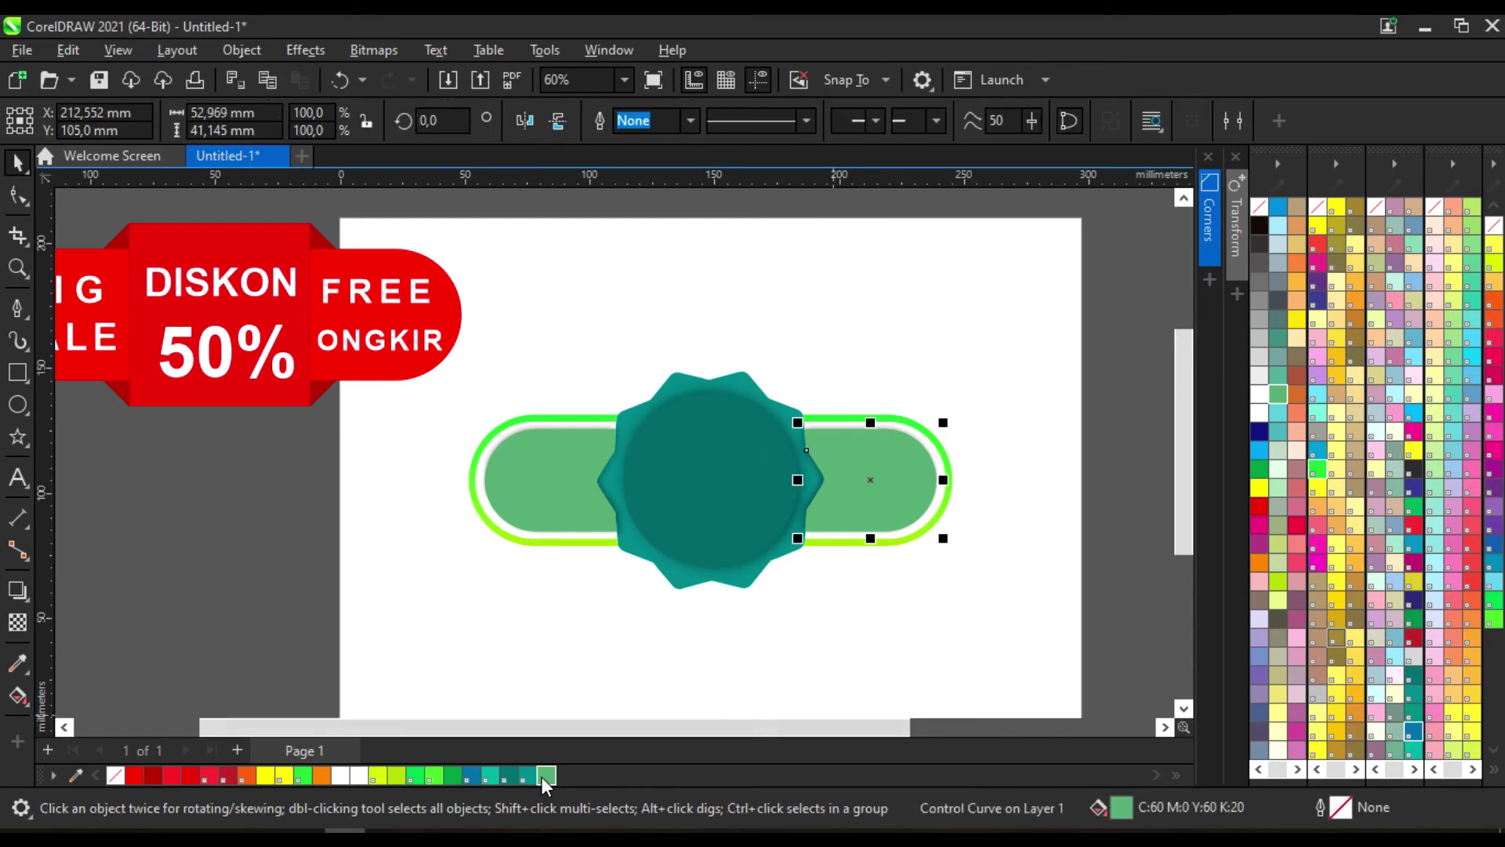
{"action": "left_click", "coordinate": [527, 776]}
{"action": "left_click", "coordinate": [506, 775]}
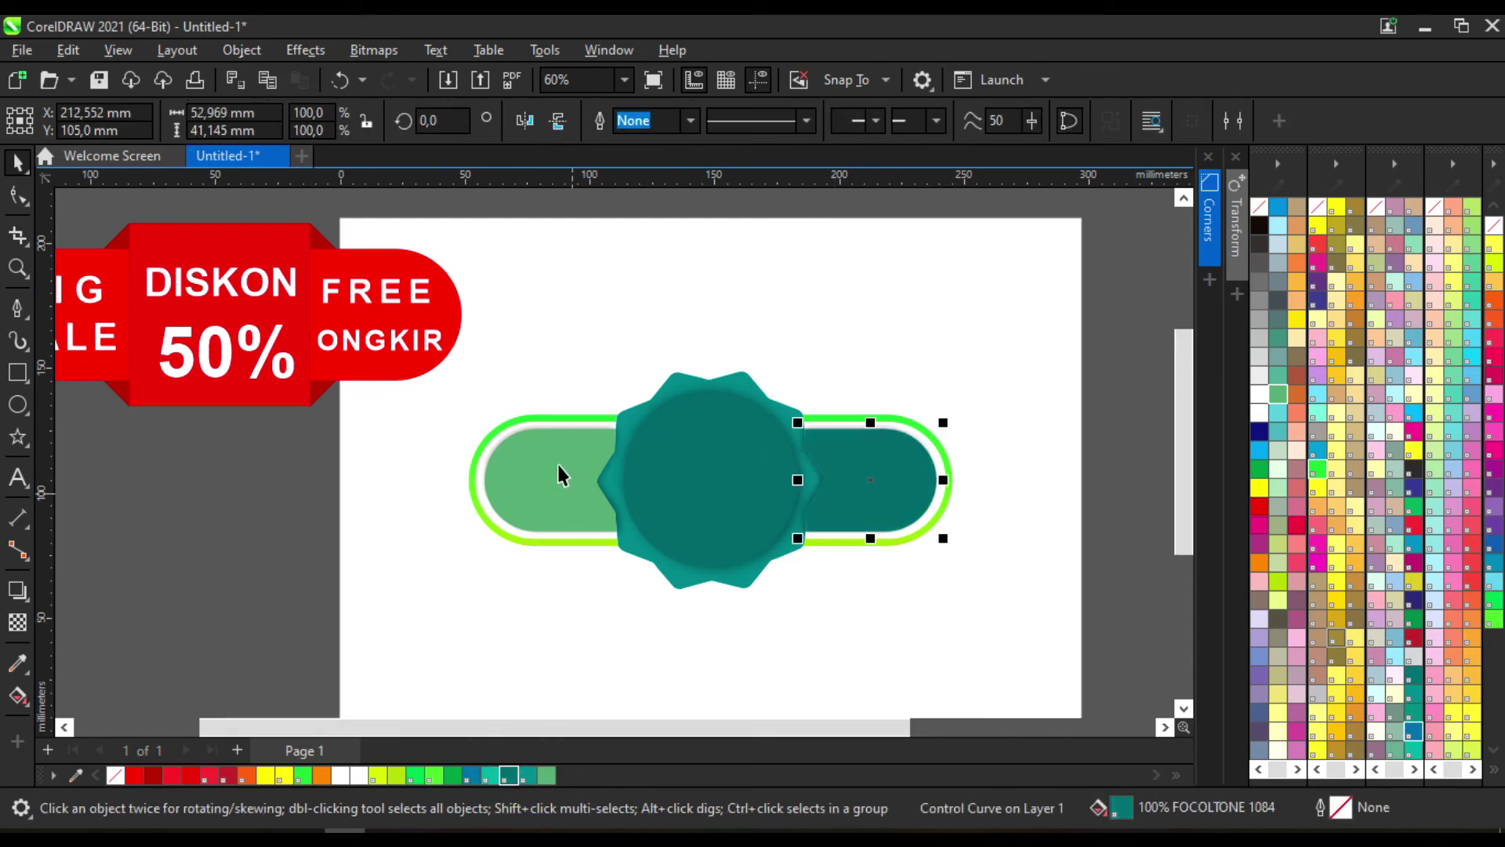
{"action": "left_click", "coordinate": [559, 474]}
{"action": "left_click", "coordinate": [507, 775]}
{"action": "left_click", "coordinate": [974, 600]}
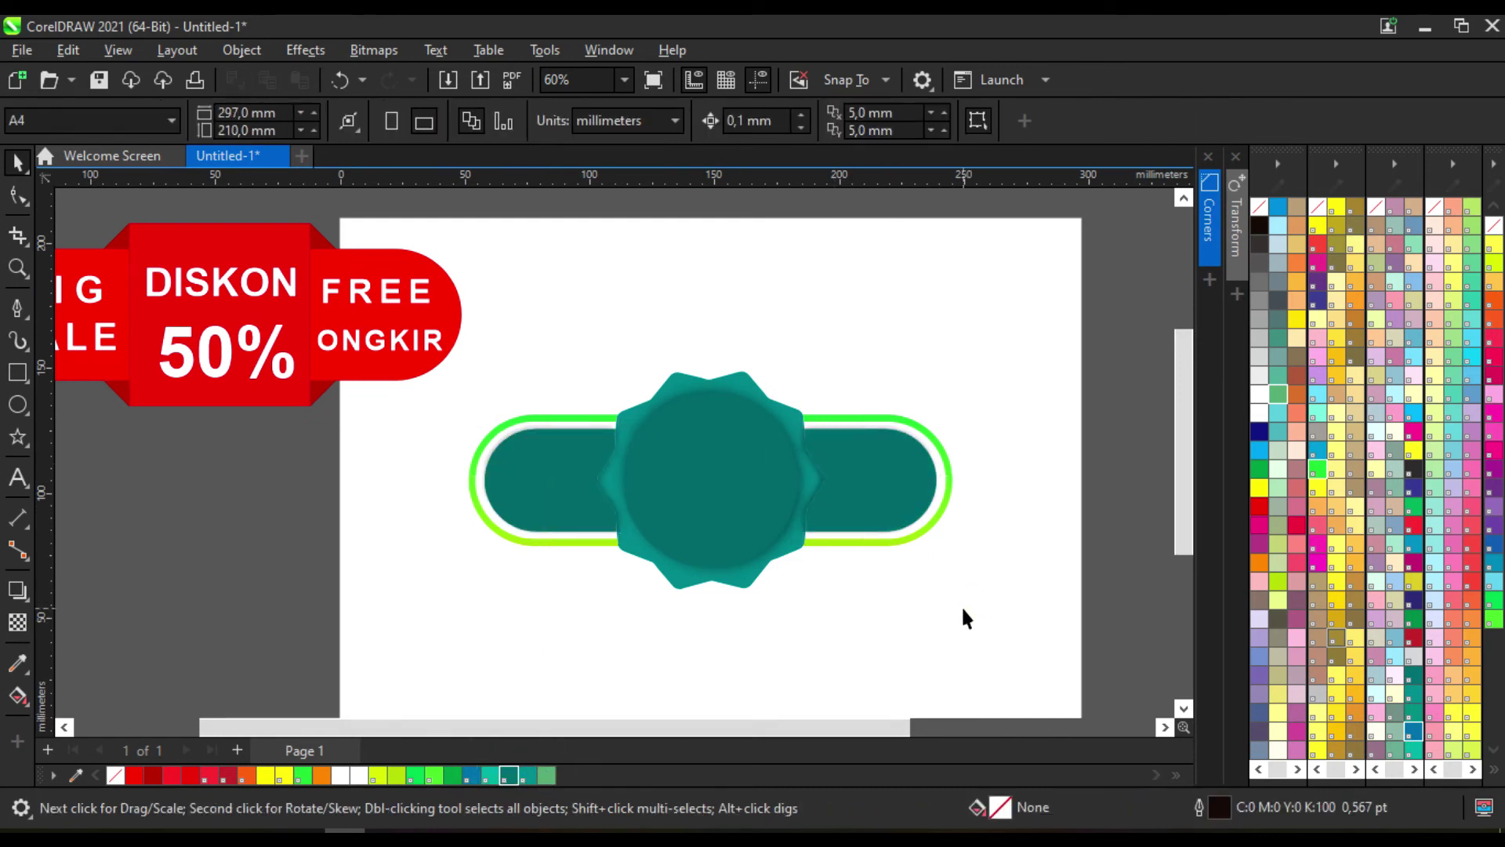
Try pale green C:20 M:0 Y:40 K:20 on the inner bar area left of the starburst and undo it
{"action": "left_click", "coordinate": [917, 424]}
{"action": "left_click", "coordinate": [972, 351]}
{"action": "left_click", "coordinate": [581, 415]}
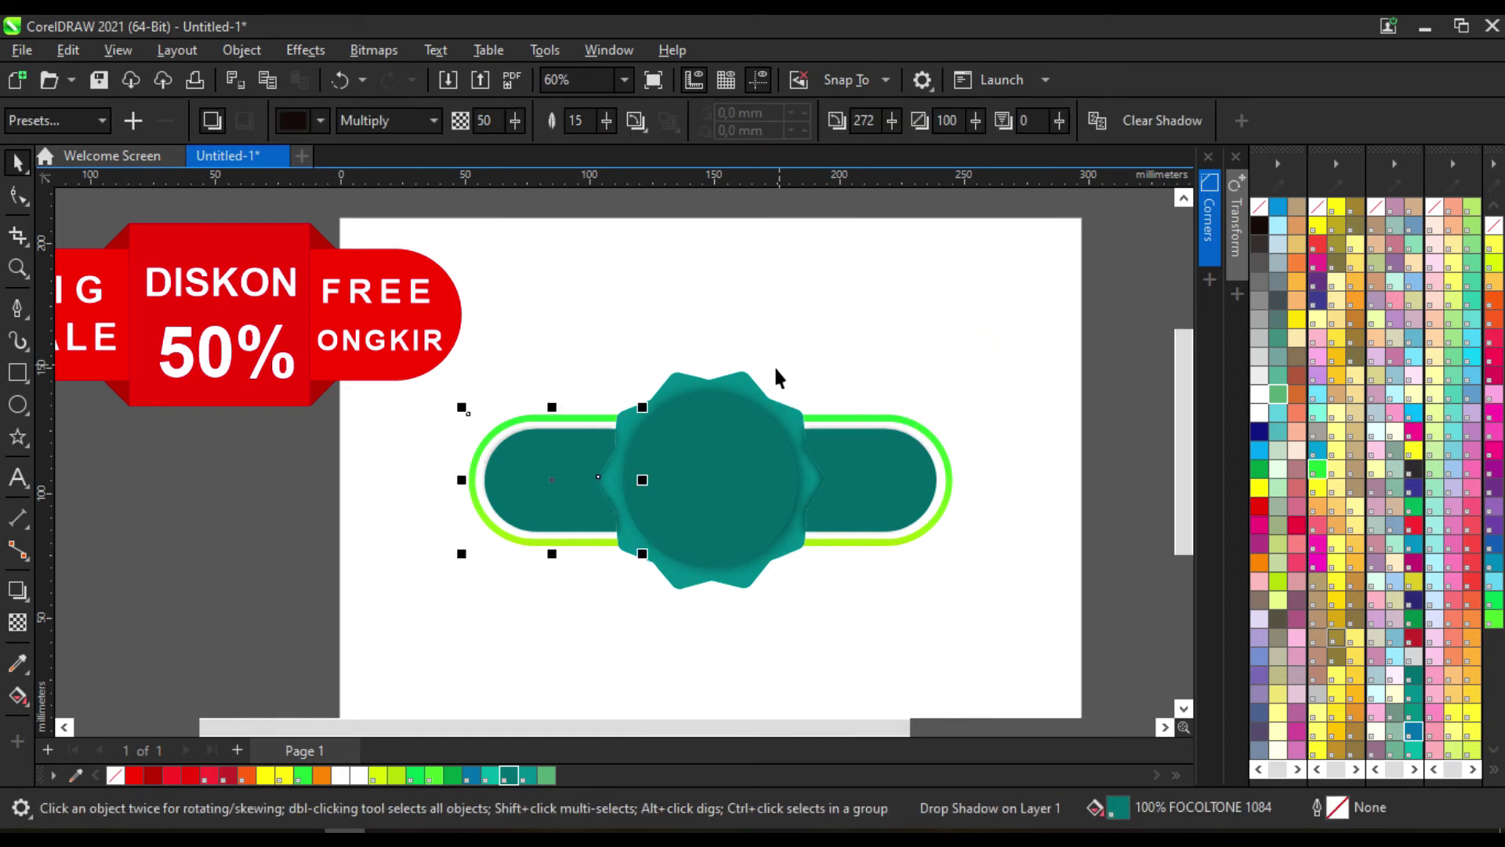
{"action": "scroll", "coordinate": [584, 375], "scroll_direction": "up", "scroll_amount": 2}
{"action": "scroll", "coordinate": [583, 375], "scroll_direction": "down", "scroll_amount": 2}
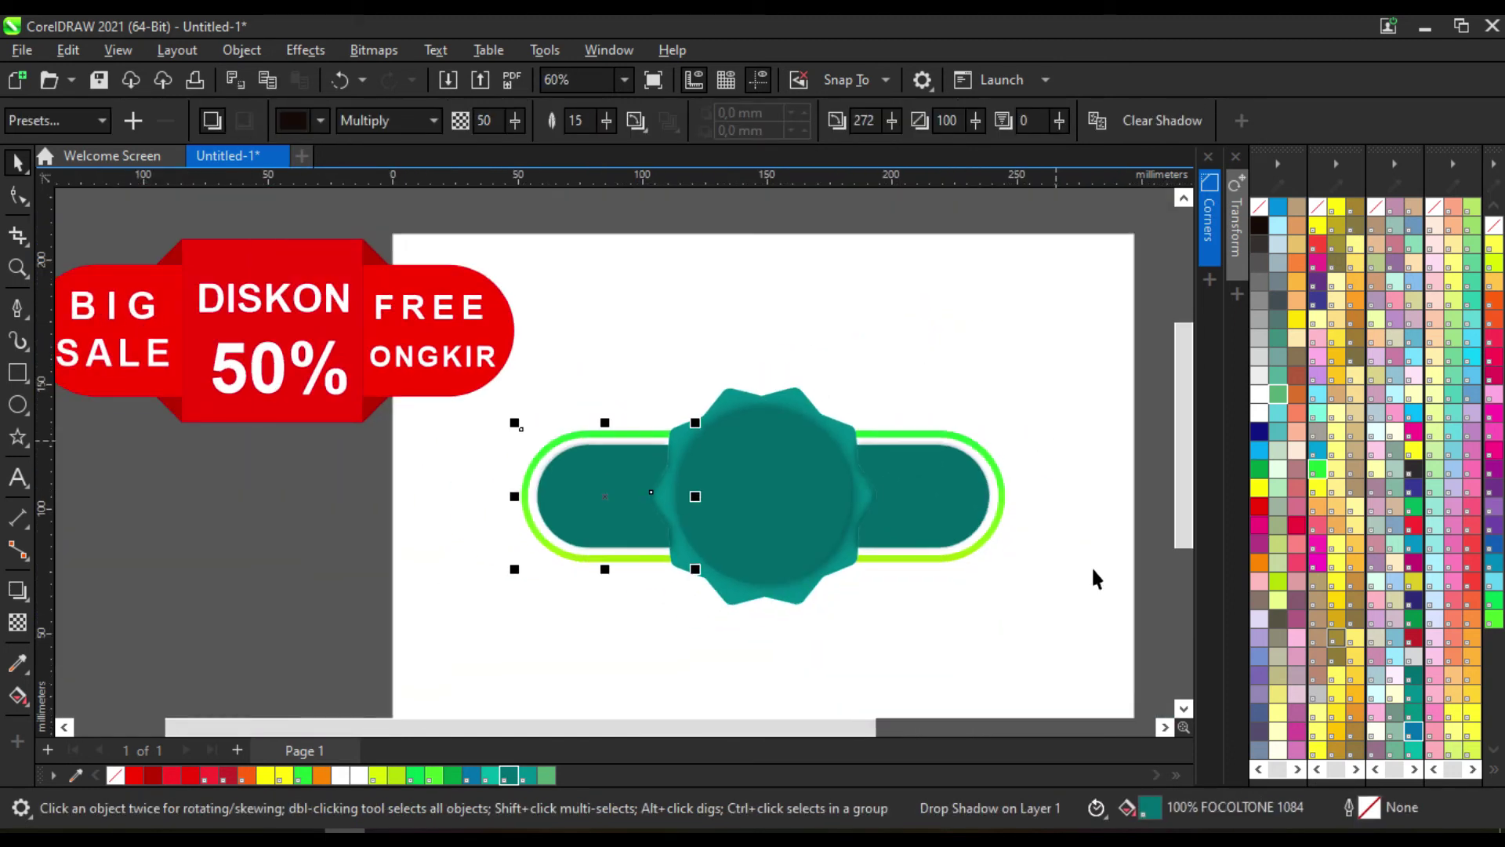
{"action": "left_click", "coordinate": [1277, 570]}
{"action": "key", "text": "ctrl+z"}
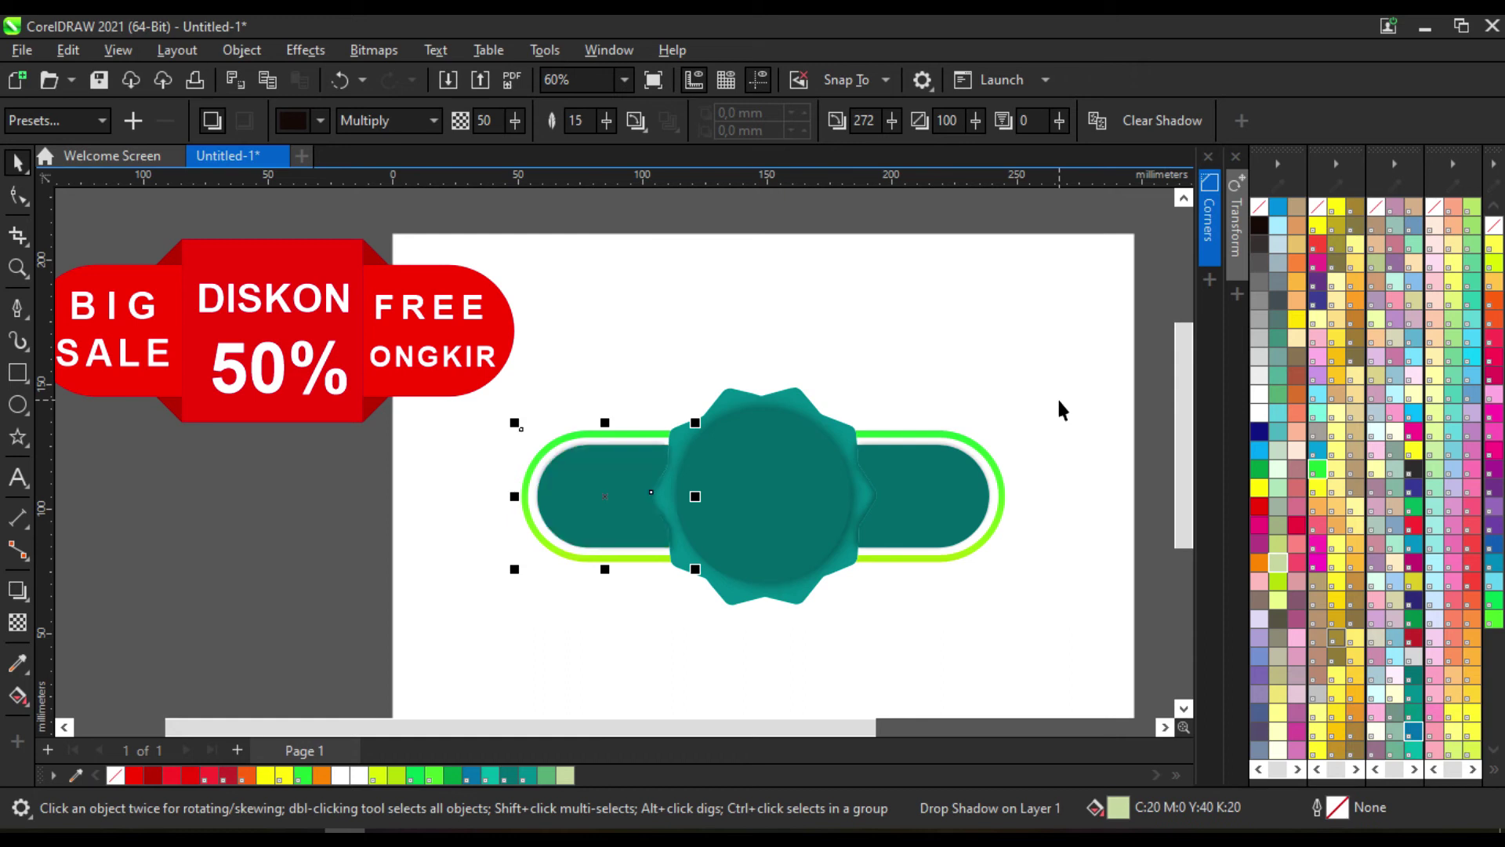
Try moving the inner bar area right of the starburst outward and undo the move
{"action": "left_click", "coordinate": [1021, 392]}
{"action": "left_click", "coordinate": [1011, 501]}
{"action": "left_click_drag", "start_coordinate": [1007, 491], "coordinate": [1072, 496]}
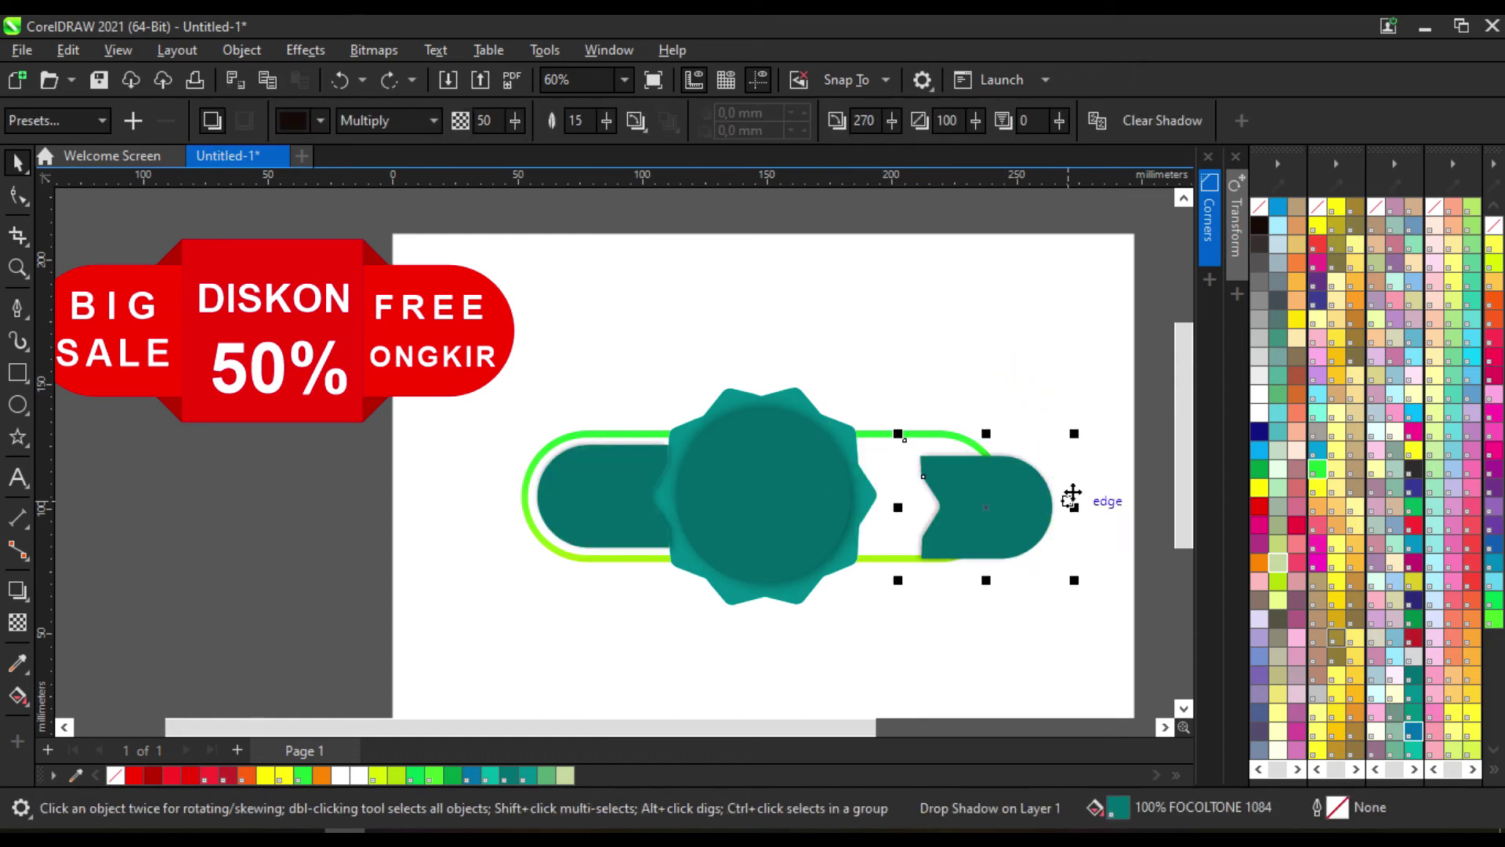
{"action": "key", "text": "ctrl+z"}
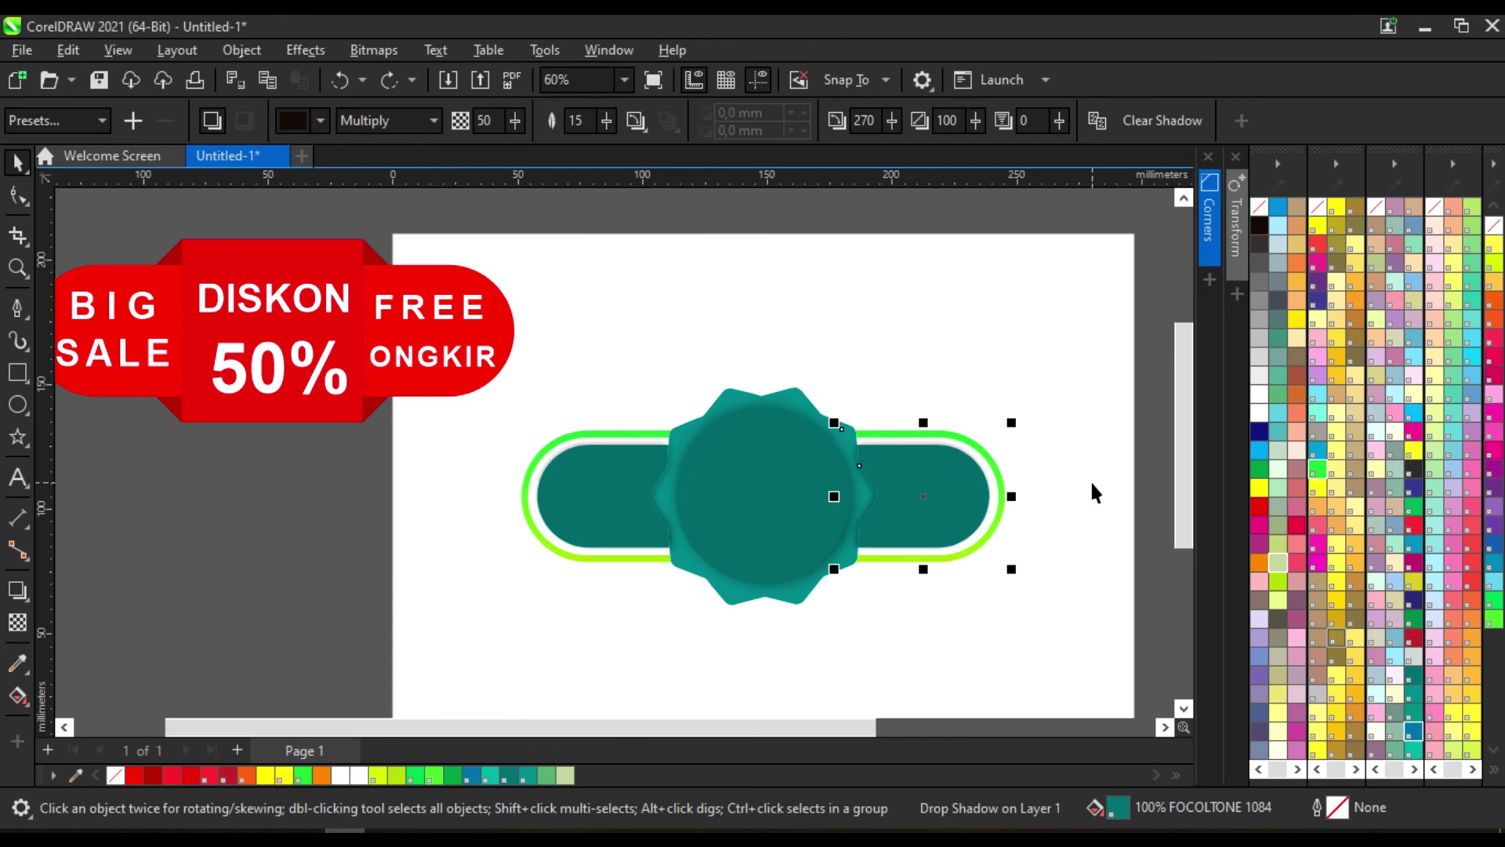
{"action": "left_click", "coordinate": [605, 471]}
{"action": "key", "text": "ctrl+Page_Down"}
{"action": "left_click", "coordinate": [939, 487]}
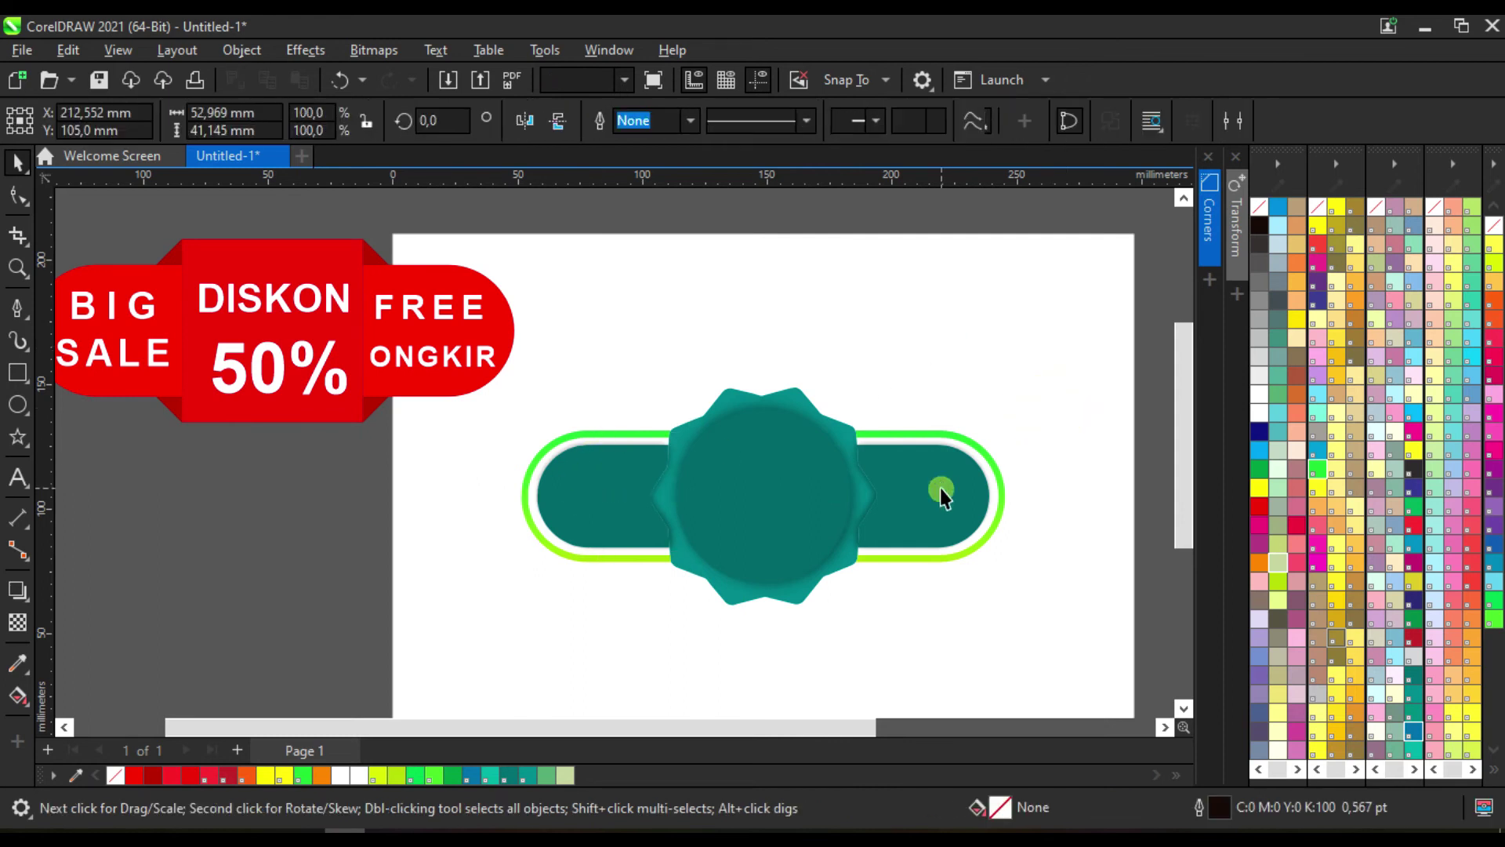
{"action": "left_click", "coordinate": [1095, 438]}
Try mint green C:40 M:0 Y:40 K:0 and a purple fill on the inner bar area right of the starburst, undoing both
{"action": "left_click", "coordinate": [955, 434]}
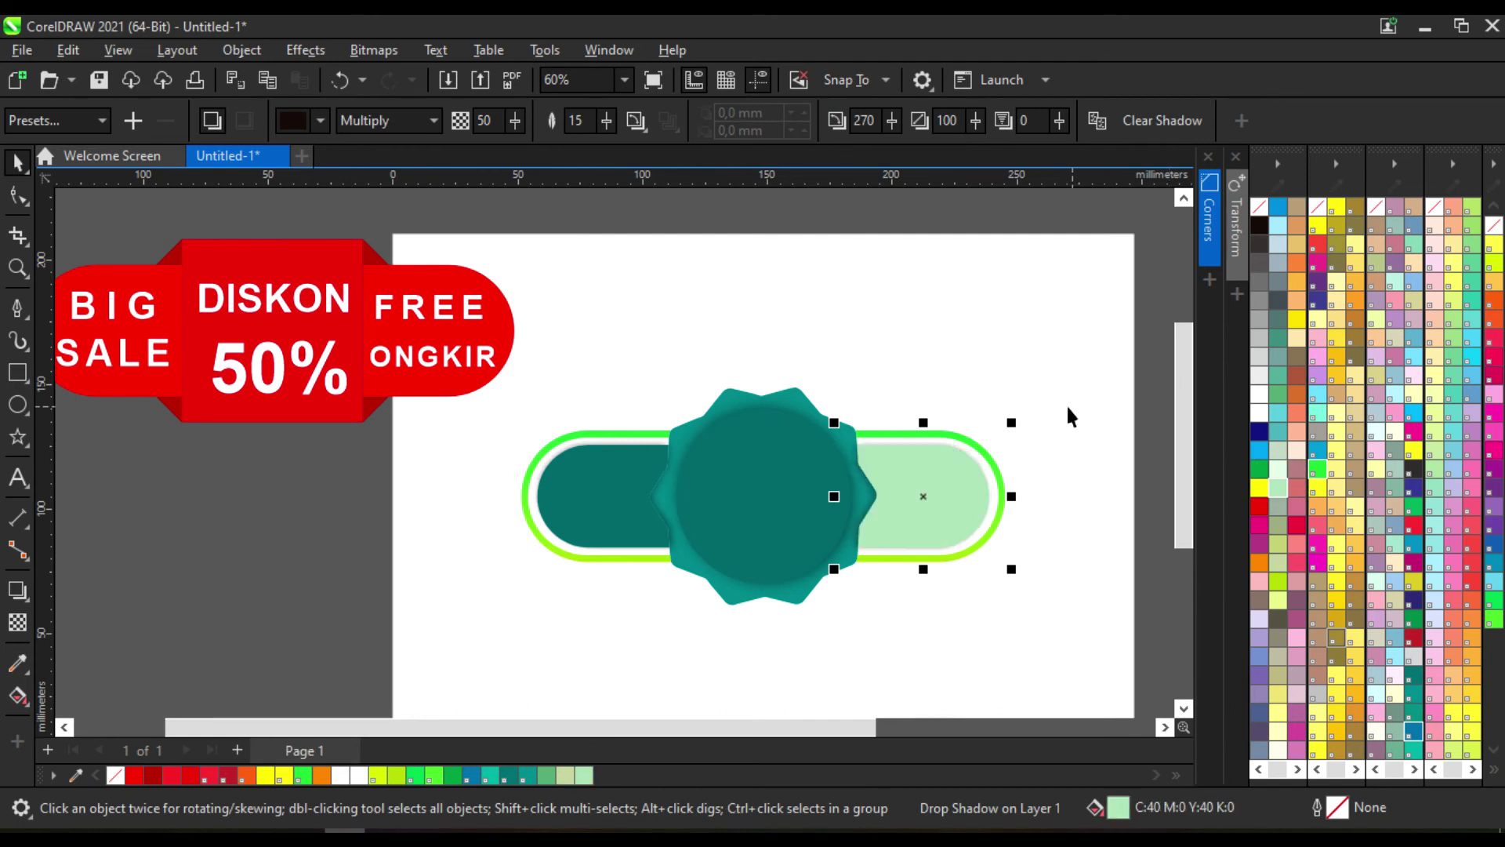
{"action": "key", "text": "ctrl+z"}
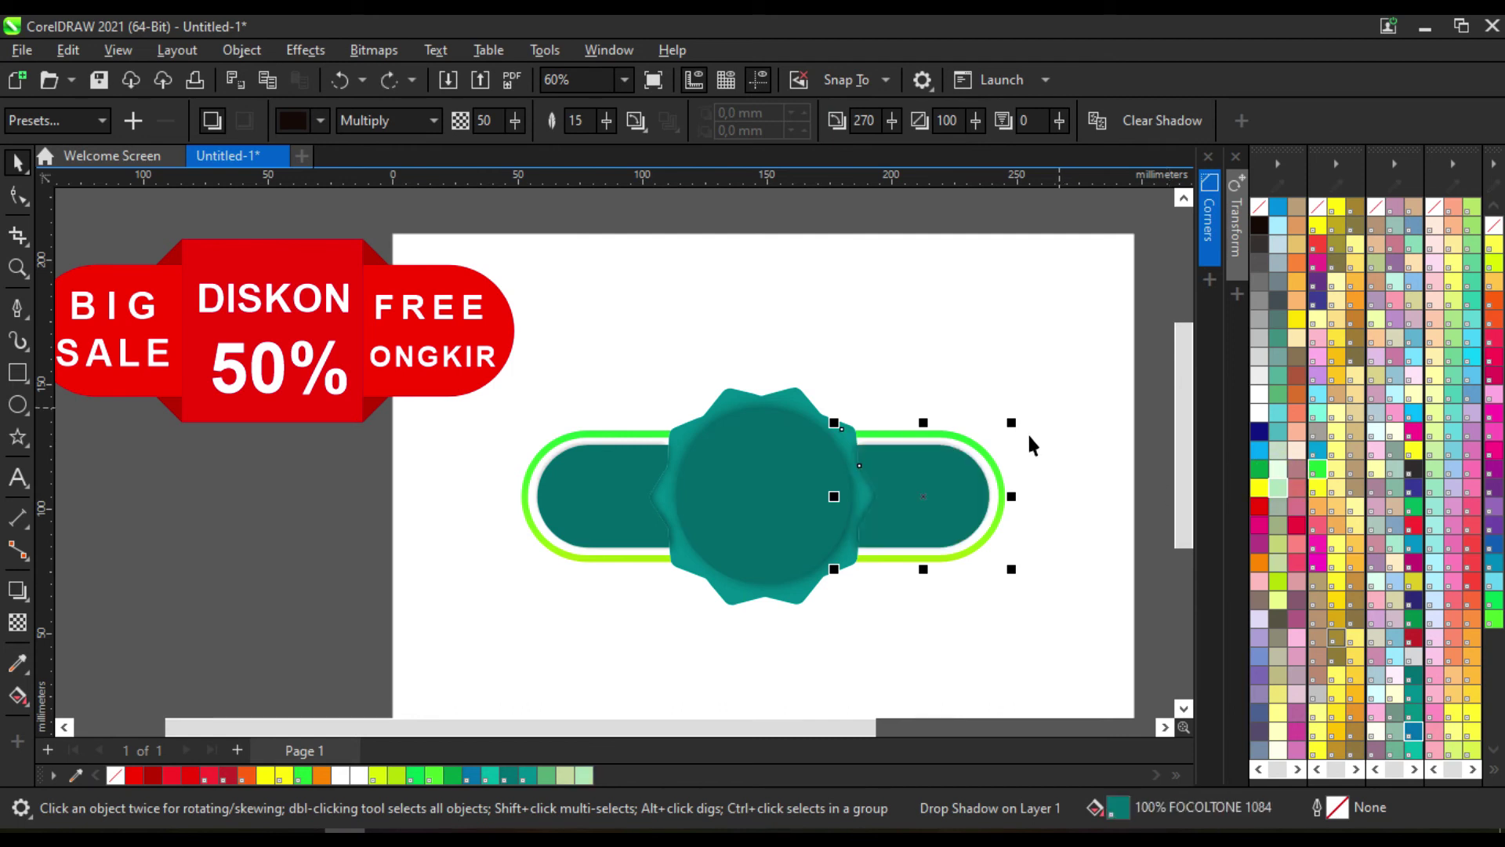
{"action": "left_click", "coordinate": [1258, 557]}
{"action": "key", "text": "ctrl+z"}
{"action": "left_click", "coordinate": [1041, 389]}
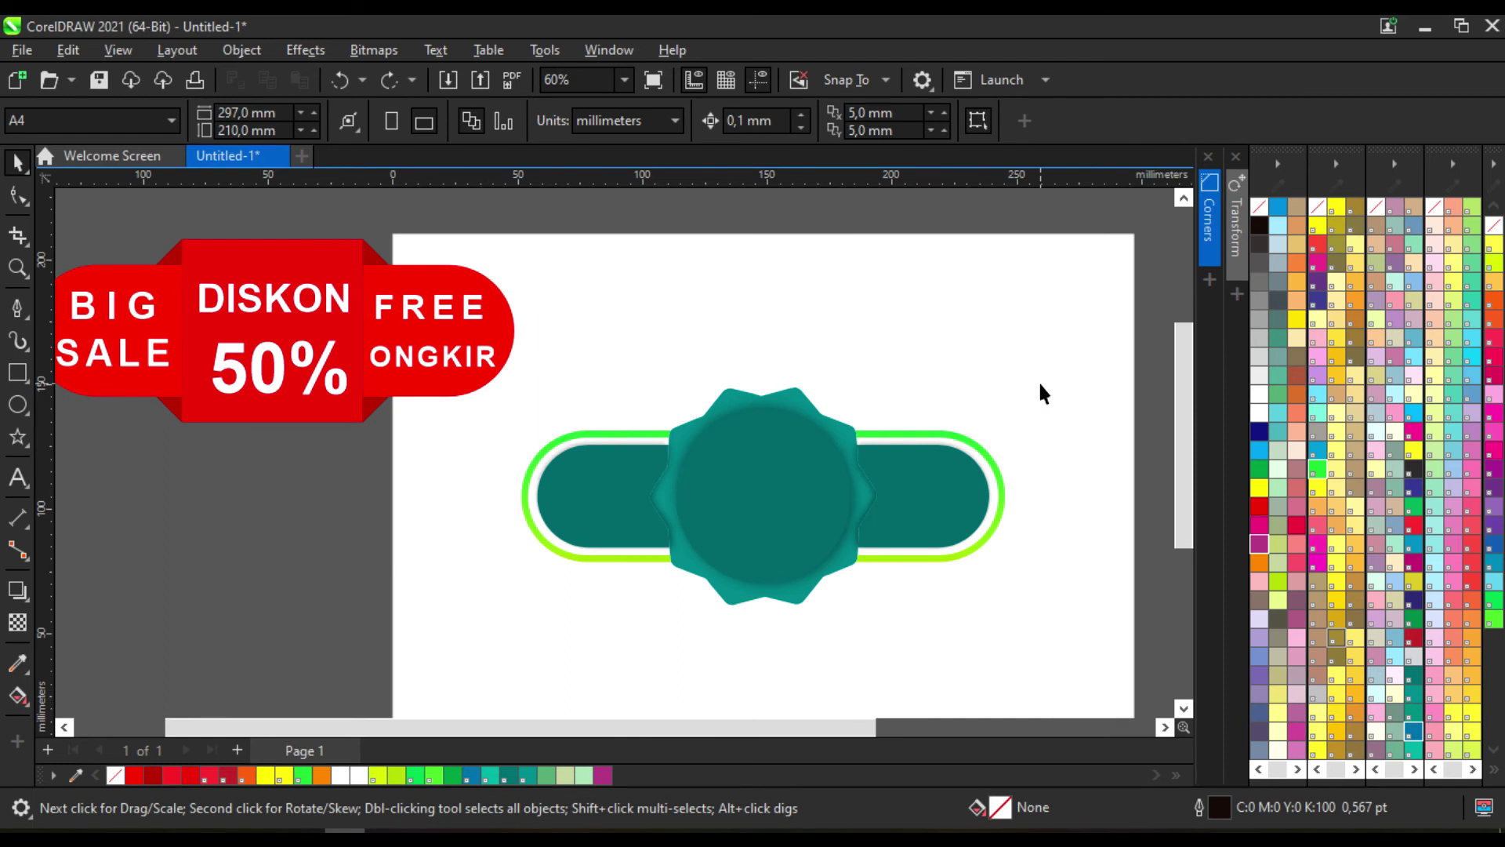
Fill the circle on the starburst with Mint Green
{"action": "left_click", "coordinate": [791, 409]}
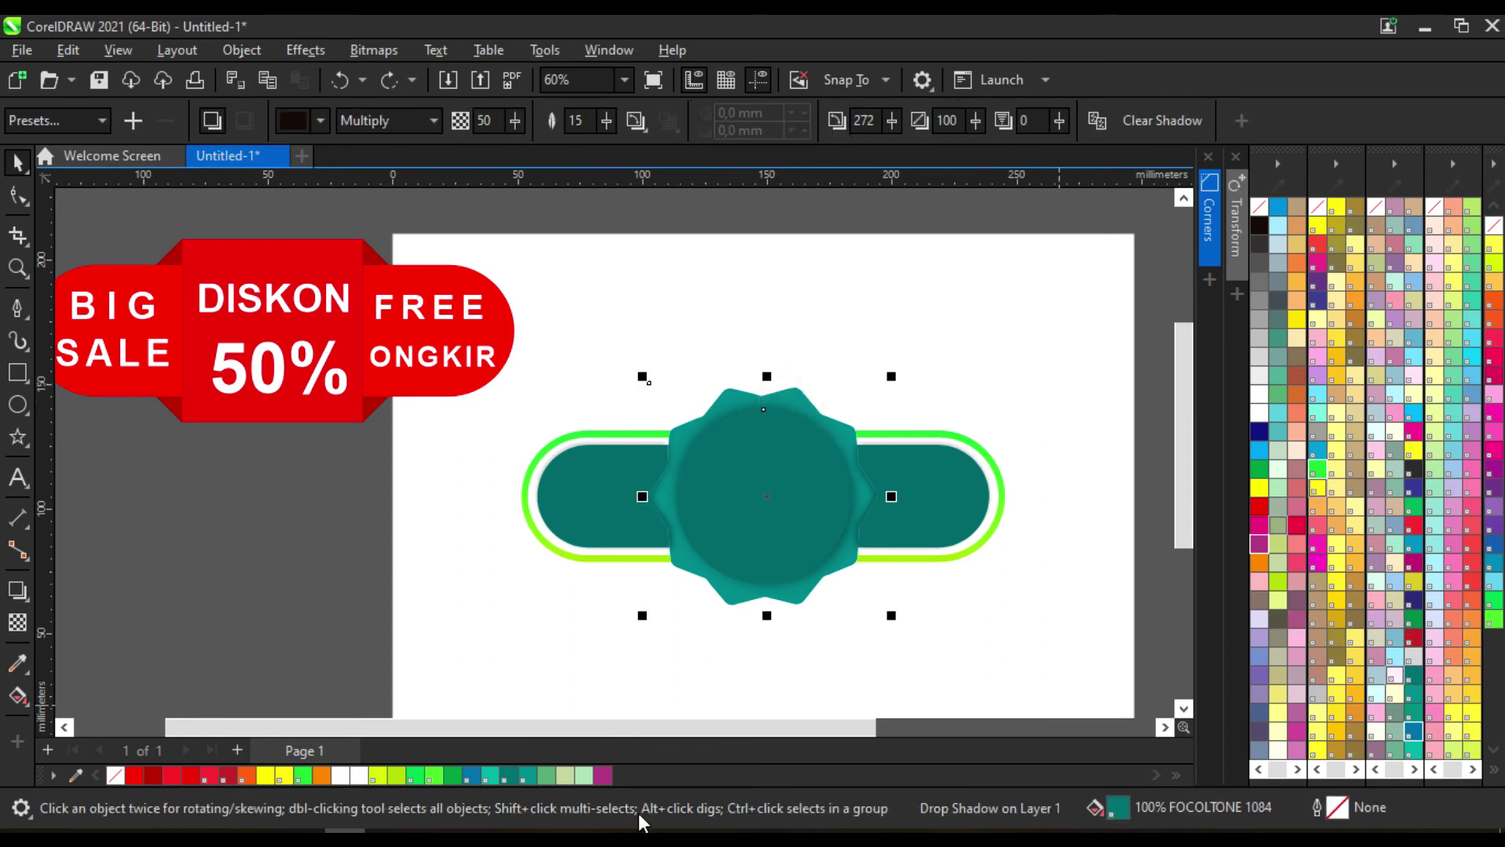
{"action": "left_click", "coordinate": [584, 774]}
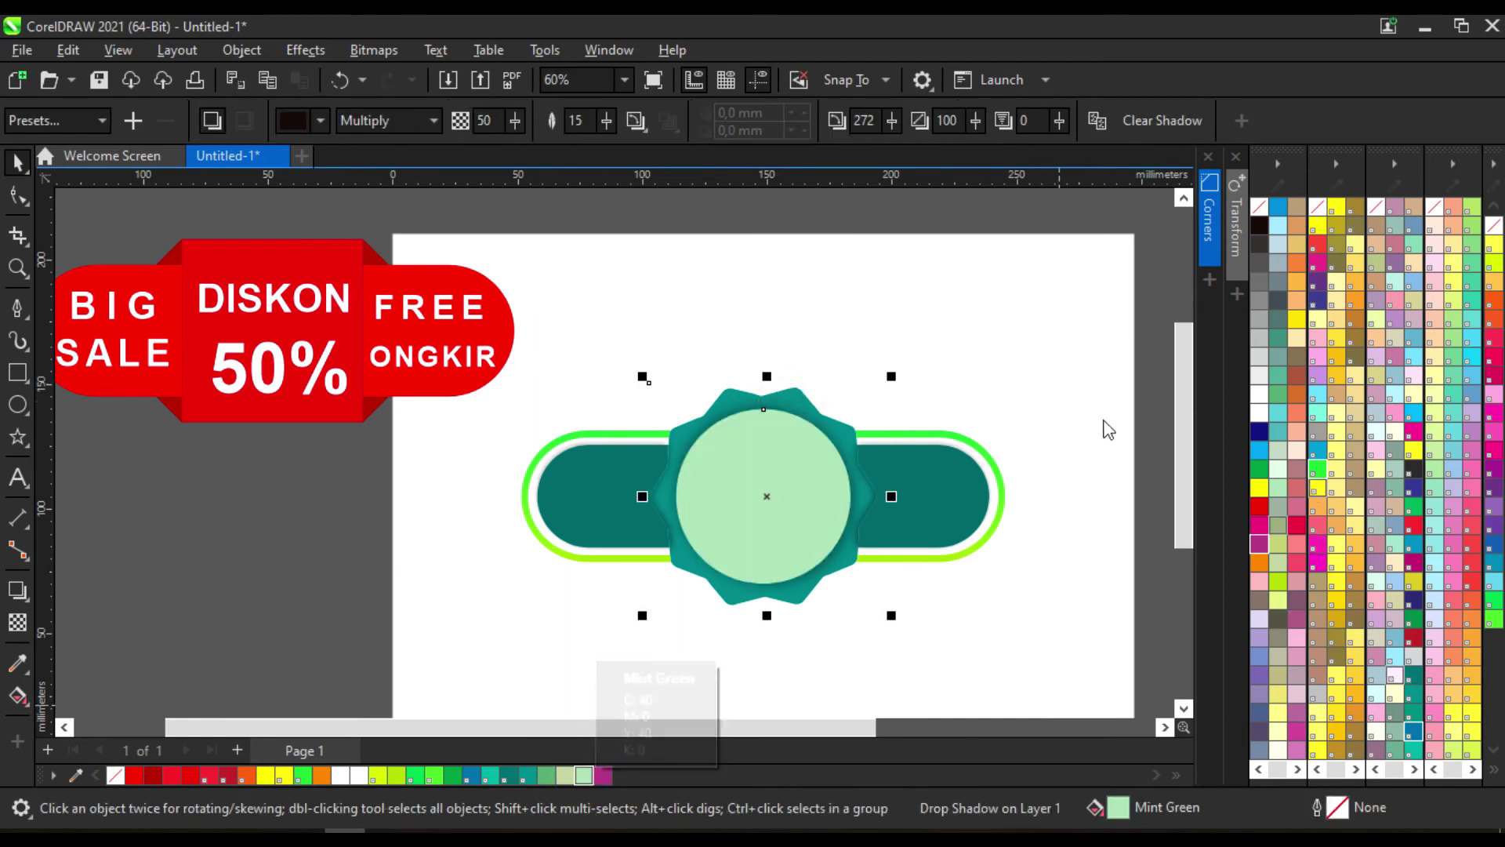
{"action": "left_click", "coordinate": [1017, 486]}
Ungroup the red banner and place a reduced copy of its FREE ONGKIR text, about 37 mm wide, right of the starburst
{"action": "left_click", "coordinate": [263, 302]}
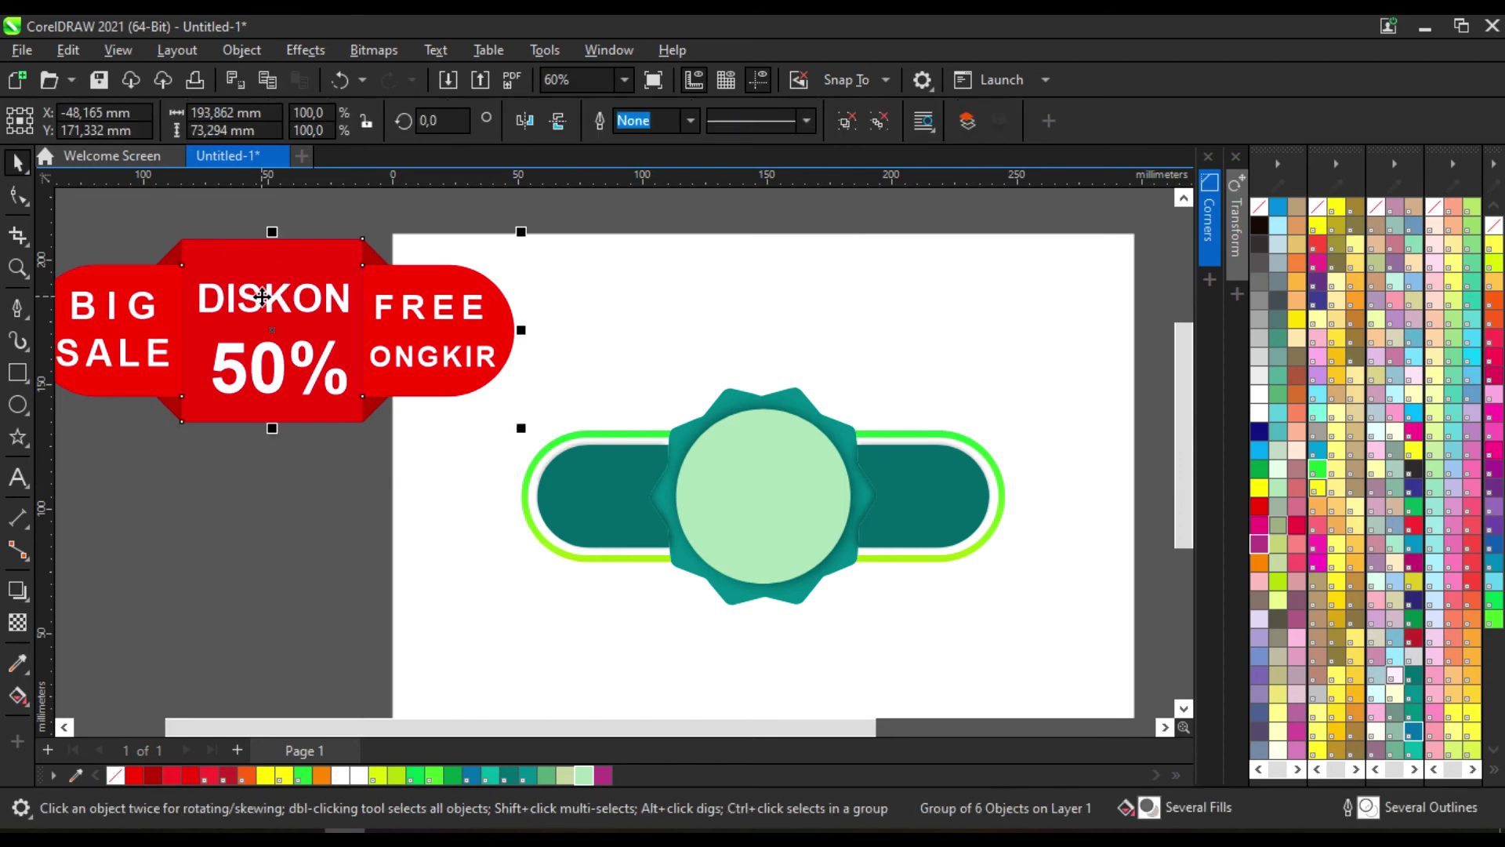
{"action": "left_click", "coordinate": [805, 249]}
{"action": "left_click_drag", "start_coordinate": [370, 208], "coordinate": [465, 358]}
{"action": "left_click_drag", "start_coordinate": [504, 423], "coordinate": [505, 427]}
{"action": "left_click_drag", "start_coordinate": [431, 329], "coordinate": [933, 502]}
{"action": "scroll", "coordinate": [993, 588], "scroll_direction": "up", "scroll_amount": 1}
{"action": "left_click_drag", "start_coordinate": [1019, 553], "coordinate": [992, 527]}
{"action": "left_click", "coordinate": [1092, 497]}
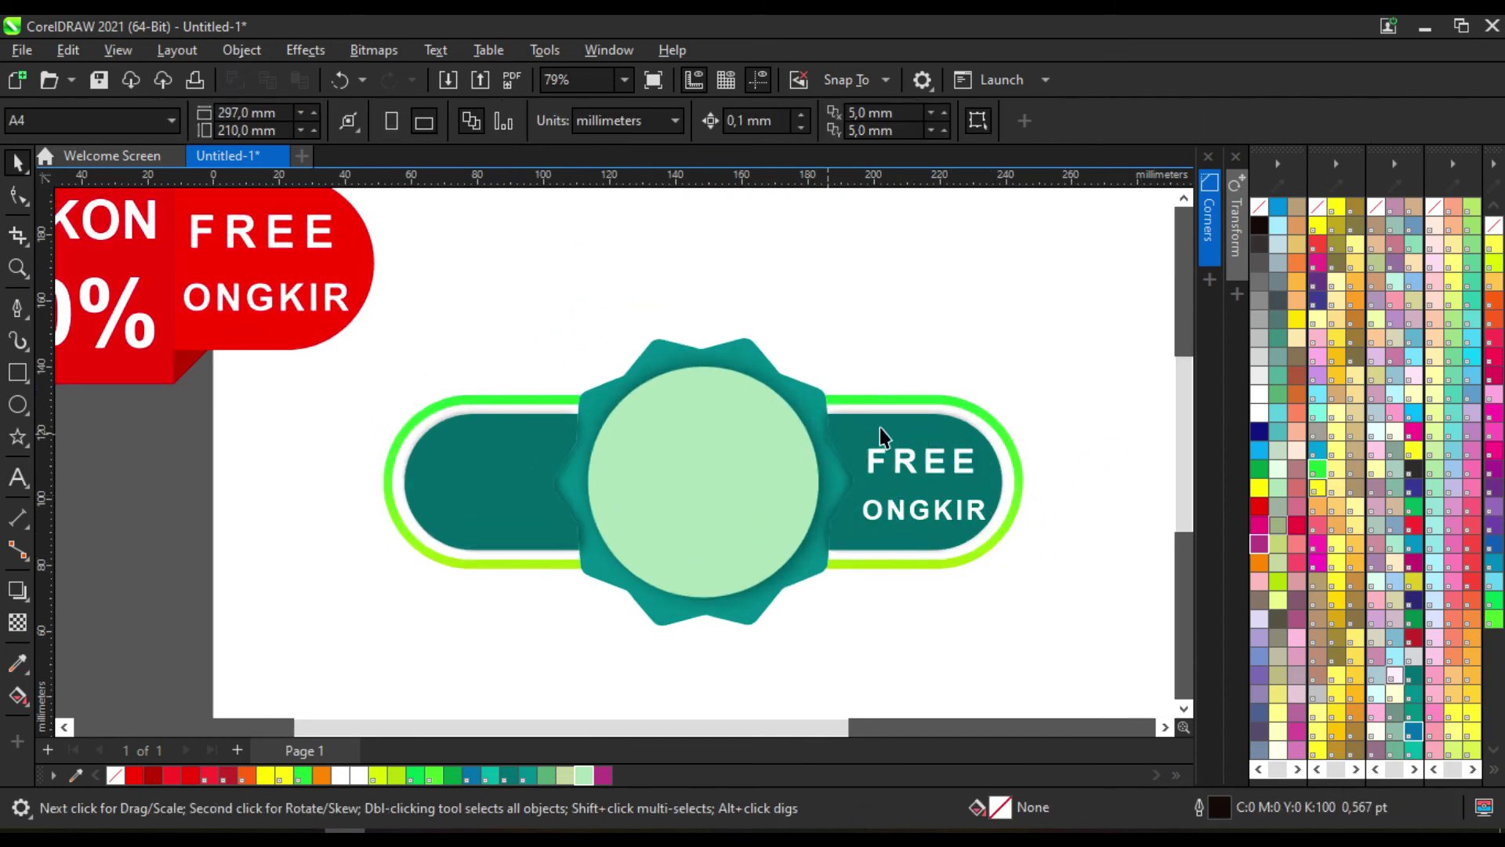
Copy the red banner's BIG SALE text onto the inner bar area left of the starburst, reduced to about 33 mm wide
{"action": "scroll", "coordinate": [879, 426], "scroll_direction": "down", "scroll_amount": 1}
{"action": "left_click_drag", "start_coordinate": [160, 246], "coordinate": [235, 386]}
{"action": "left_click_drag", "start_coordinate": [152, 294], "coordinate": [661, 463]}
{"action": "scroll", "coordinate": [661, 463], "scroll_direction": "up", "scroll_amount": 1}
{"action": "left_click_drag", "start_coordinate": [737, 514], "coordinate": [719, 504]}
{"action": "left_click_drag", "start_coordinate": [655, 437], "coordinate": [658, 449]}
{"action": "left_click", "coordinate": [686, 616]}
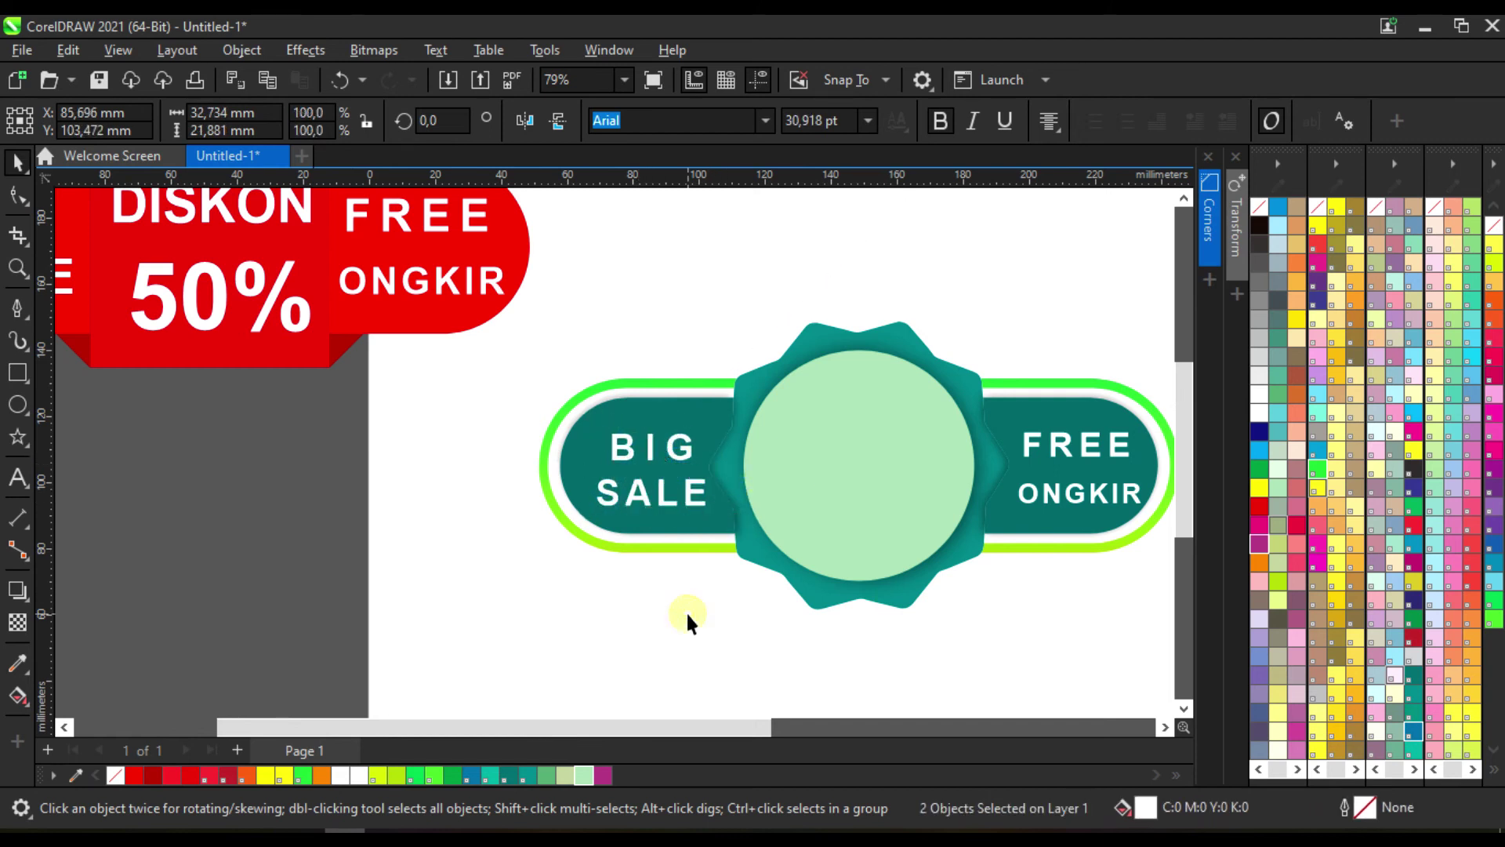
Copy the red banner's DISKON 50% text onto the mint circle, reduced to about 52 by 39 mm and centred
{"action": "scroll", "coordinate": [544, 490], "scroll_direction": "down", "scroll_amount": 2}
{"action": "left_click_drag", "start_coordinate": [197, 213], "coordinate": [301, 219]}
{"action": "left_click_drag", "start_coordinate": [392, 395], "coordinate": [755, 475]}
{"action": "mouse_move", "coordinate": [827, 533]}
{"action": "left_mouse_down"}
{"action": "mouse_move", "coordinate": [823, 545]}
{"action": "mouse_move", "coordinate": [809, 519]}
{"action": "left_mouse_up"}
{"action": "scroll", "coordinate": [788, 476], "scroll_direction": "up", "scroll_amount": 1}
{"action": "left_click_drag", "start_coordinate": [737, 442], "coordinate": [729, 432]}
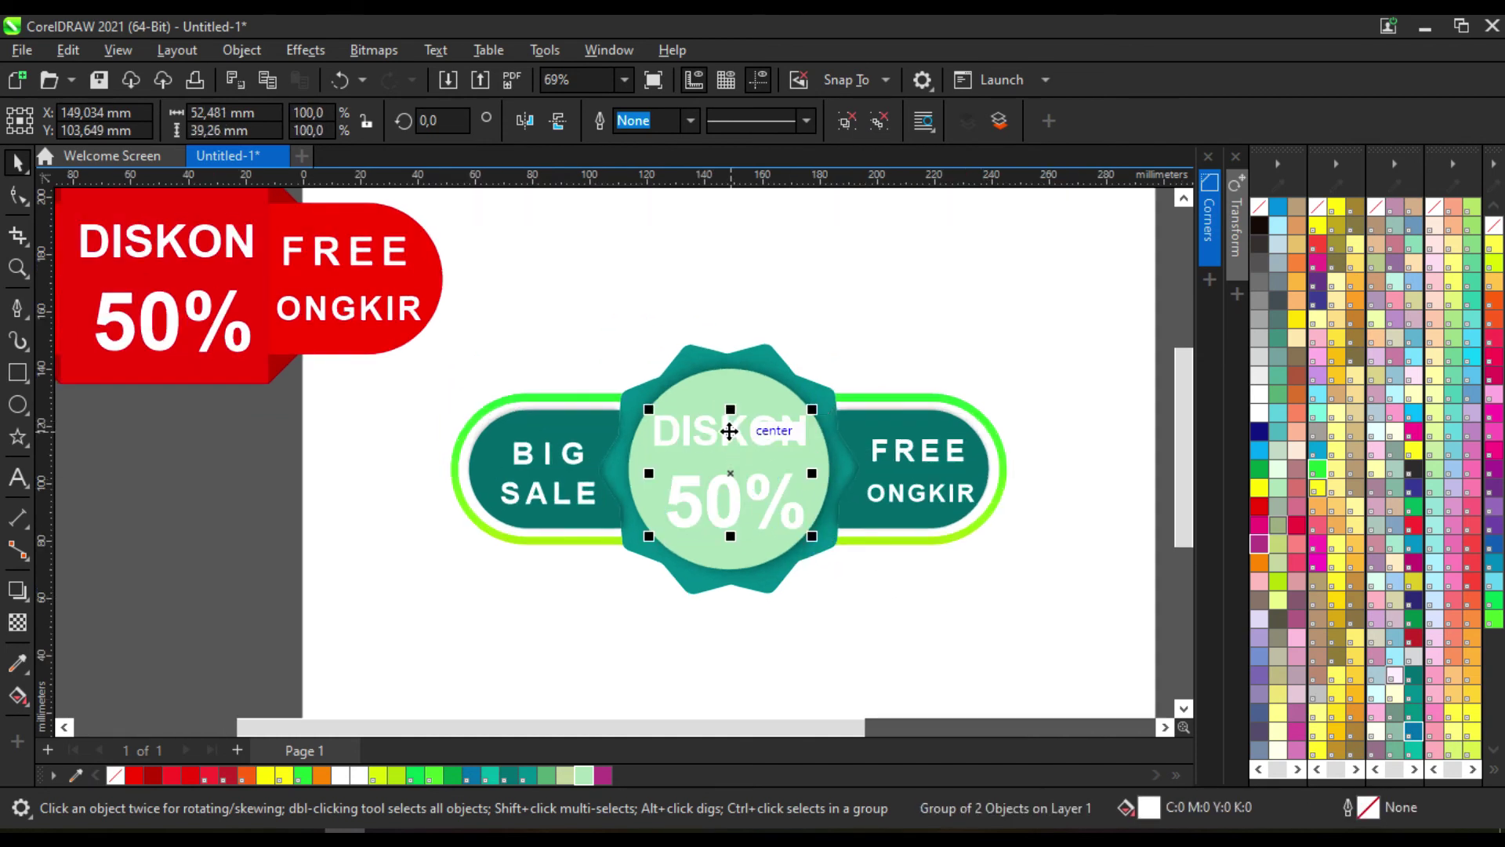
Try yellow and white on the circle's DISKON 50% text, and fill it with black C:0 M:0 Y:0 K:100
{"action": "left_click", "coordinate": [1258, 508]}
{"action": "left_click", "coordinate": [1259, 488]}
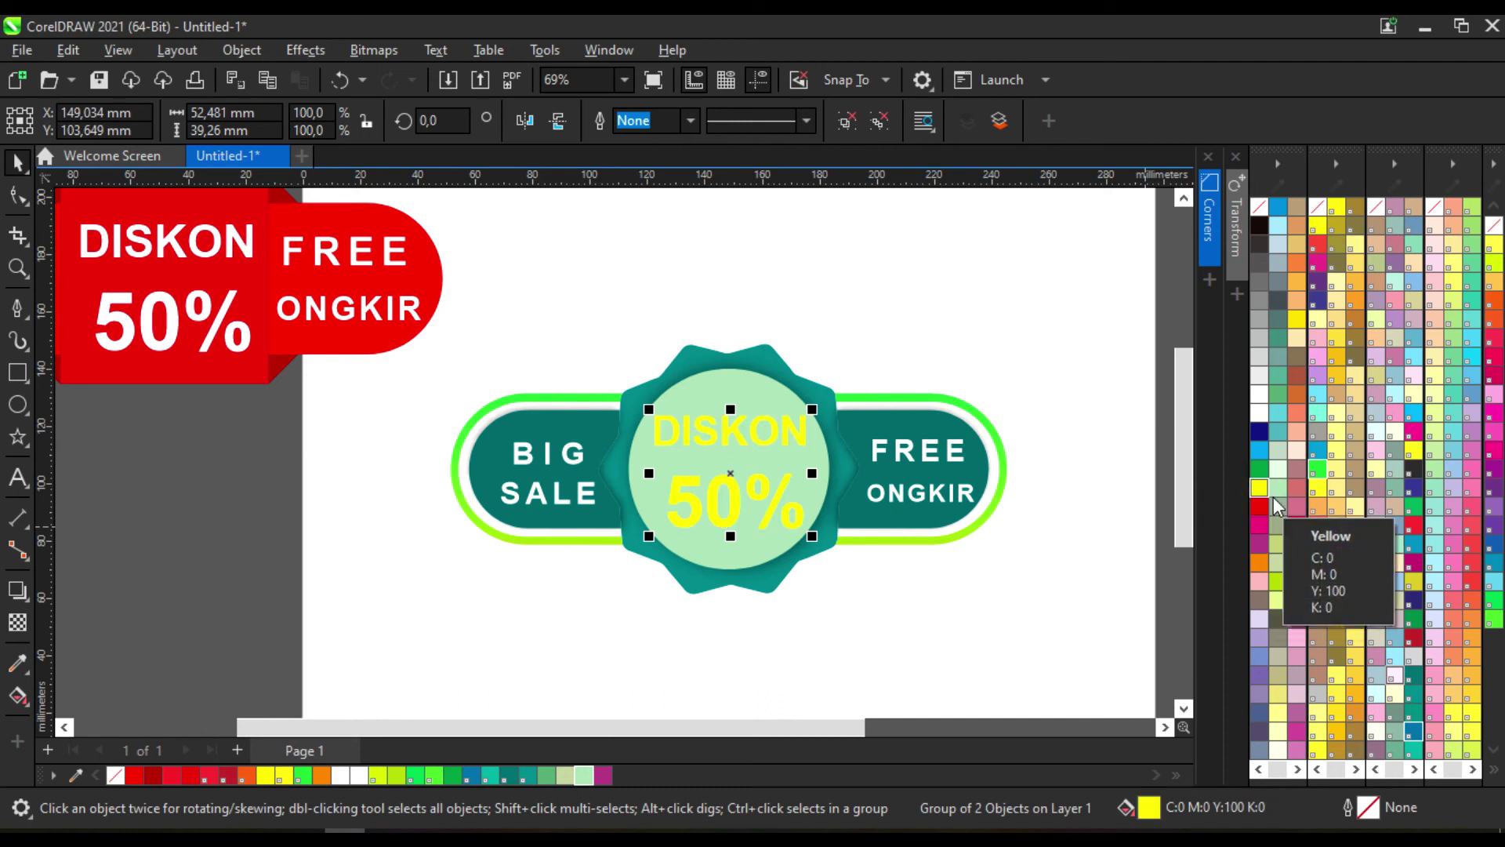
{"action": "left_click", "coordinate": [1258, 405]}
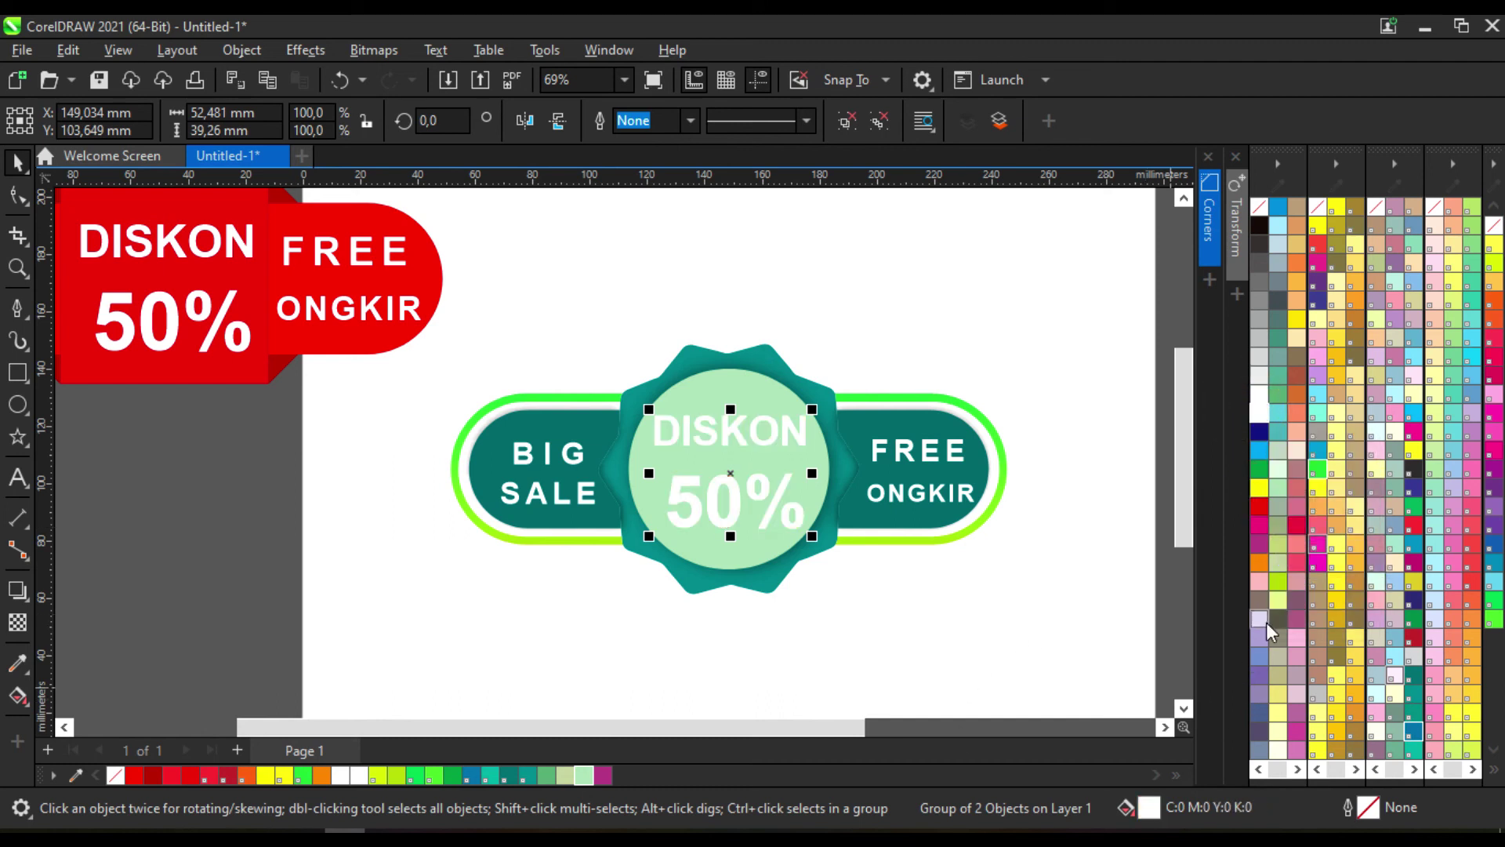
{"action": "left_click", "coordinate": [1257, 228]}
{"action": "left_click", "coordinate": [1093, 304]}
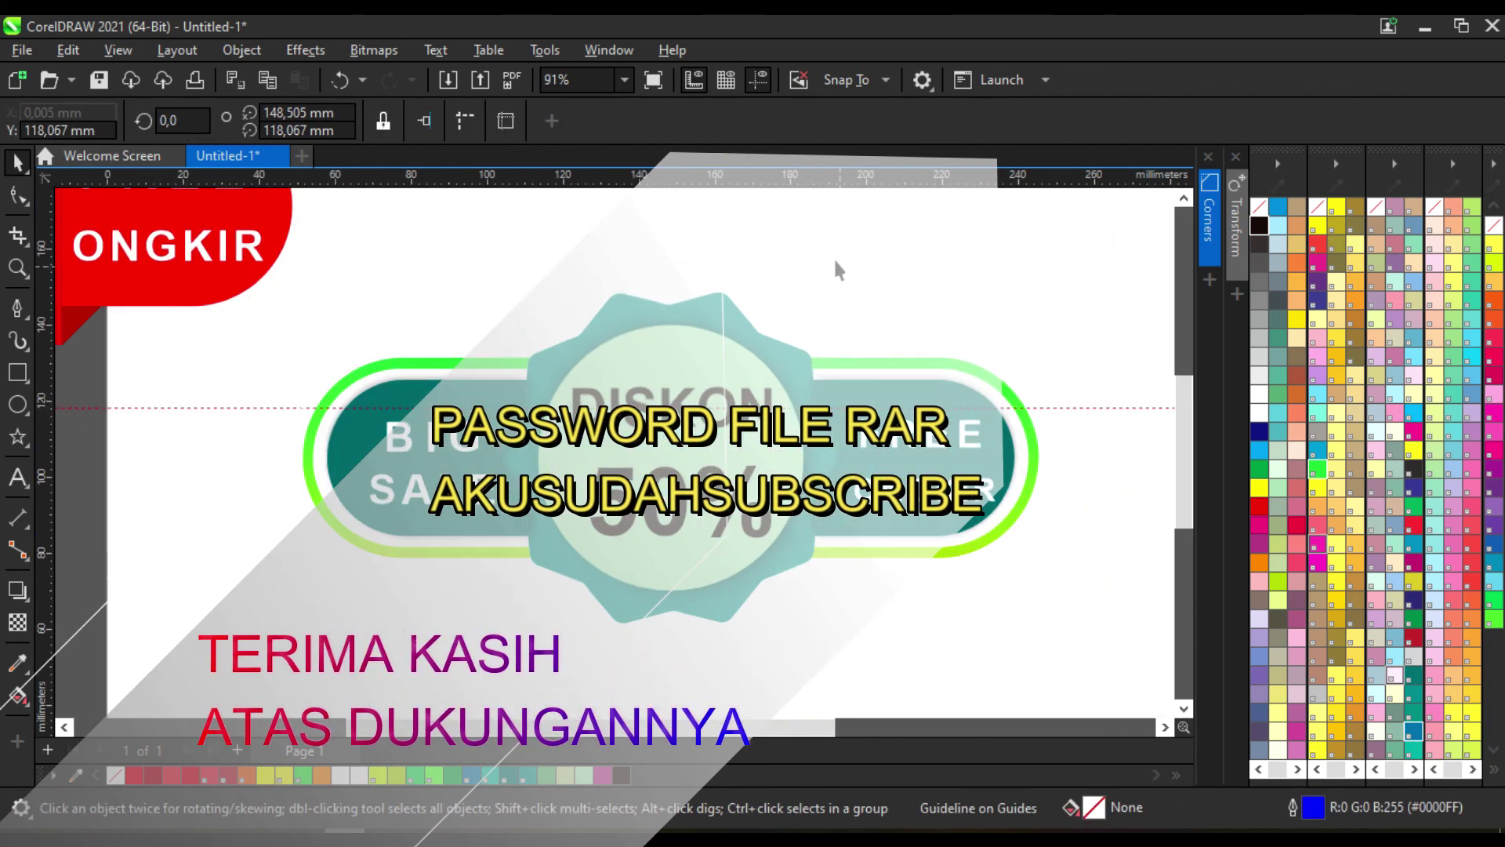
Group the teal label's FREE ONGKIR text, nudge it into place, and delete the horizontal guideline crossing the label
{"action": "left_click_drag", "start_coordinate": [829, 253], "coordinate": [1011, 578]}
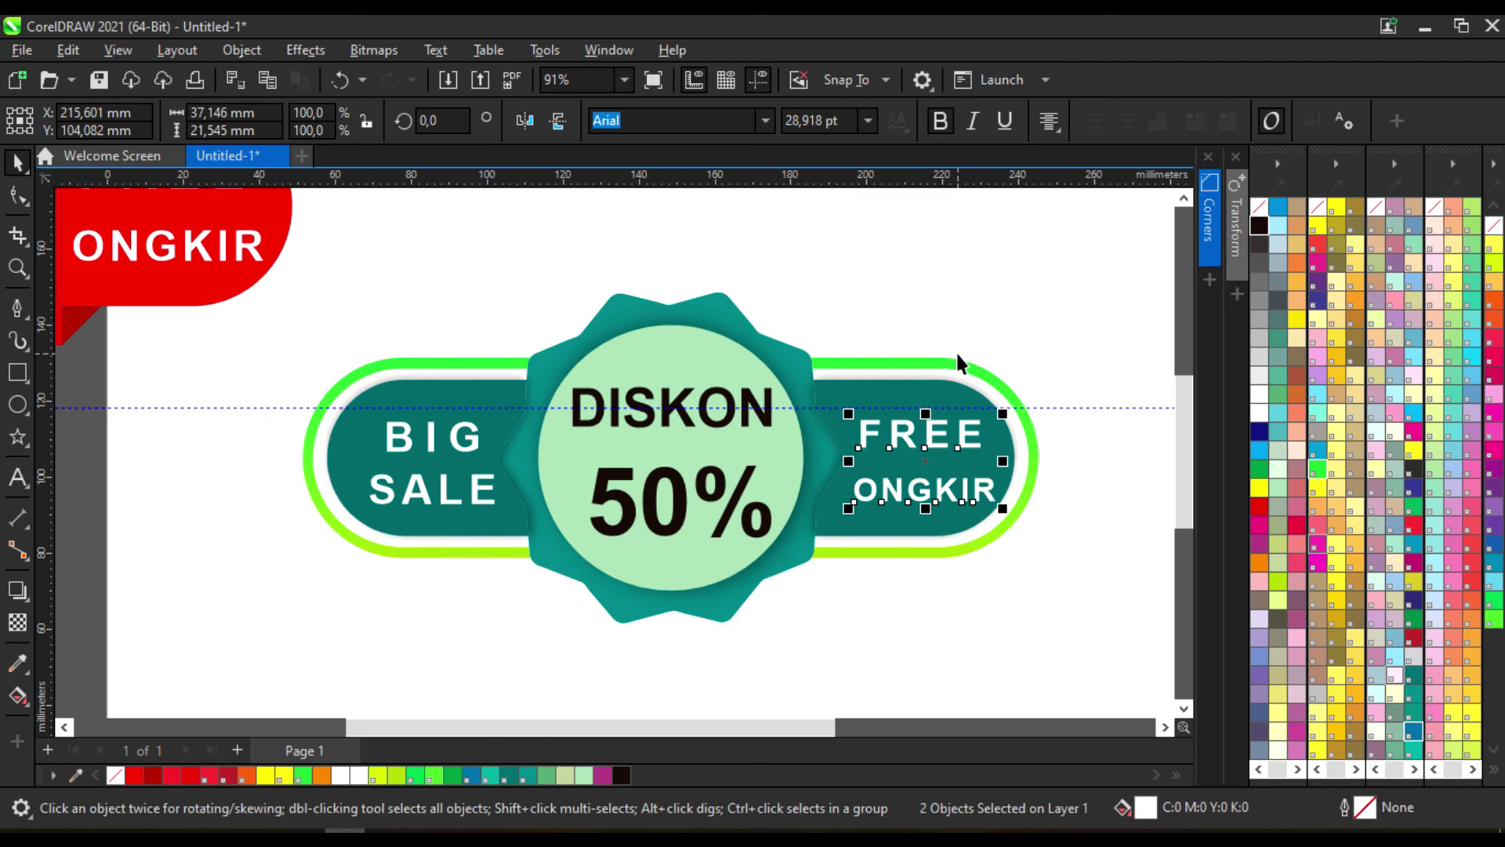
{"action": "key", "text": "ctrl+g"}
{"action": "scroll", "coordinate": [940, 425], "scroll_direction": "up", "scroll_amount": 1}
{"action": "mouse_move", "coordinate": [940, 425]}
{"action": "left_mouse_down"}
{"action": "mouse_move", "coordinate": [944, 445]}
{"action": "mouse_move", "coordinate": [934, 434]}
{"action": "left_mouse_up"}
{"action": "left_click", "coordinate": [1056, 343]}
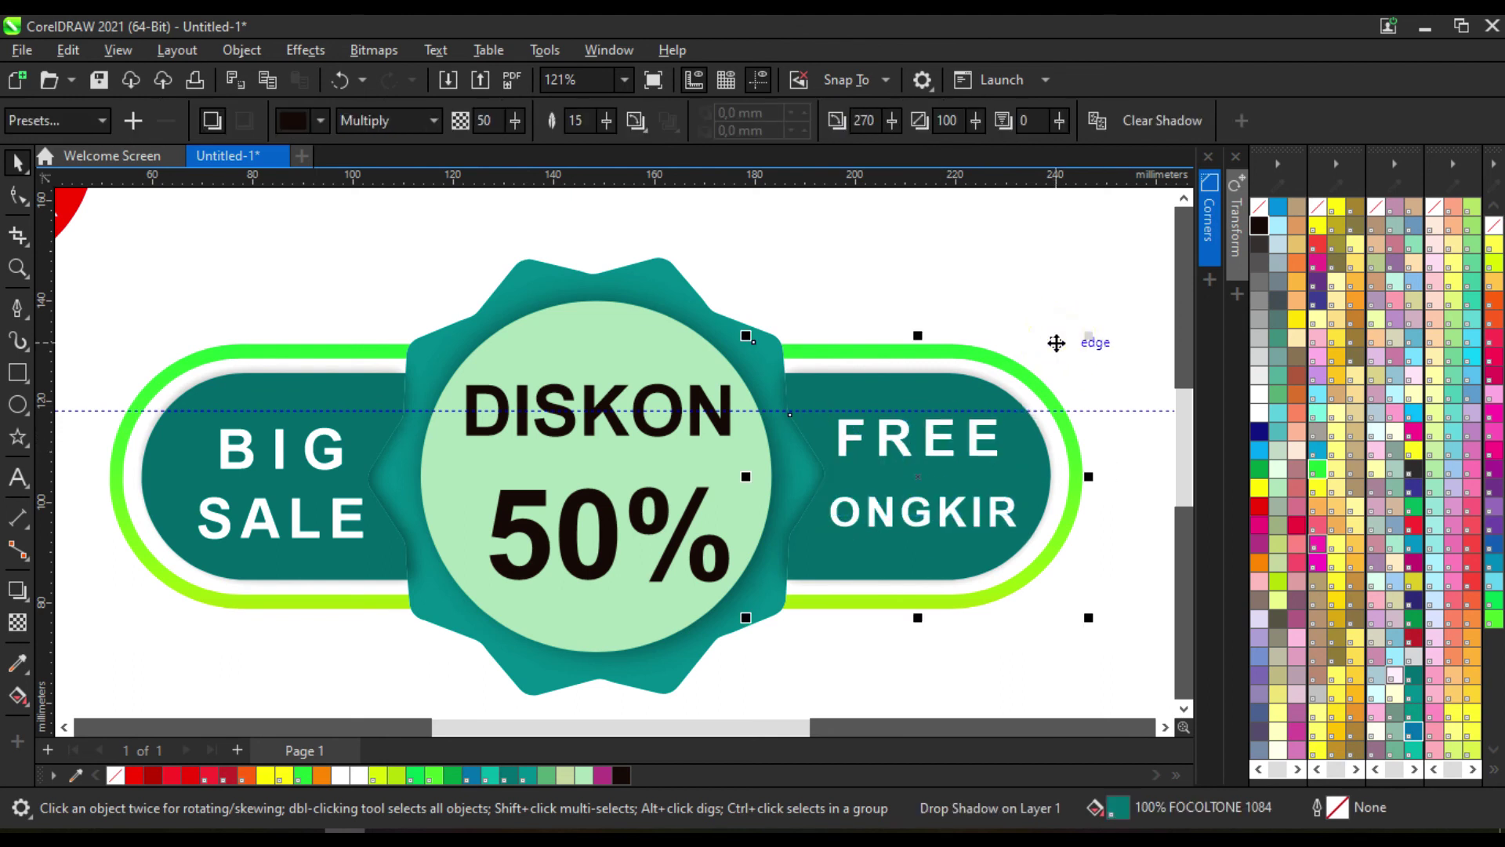
{"action": "left_click", "coordinate": [397, 410]}
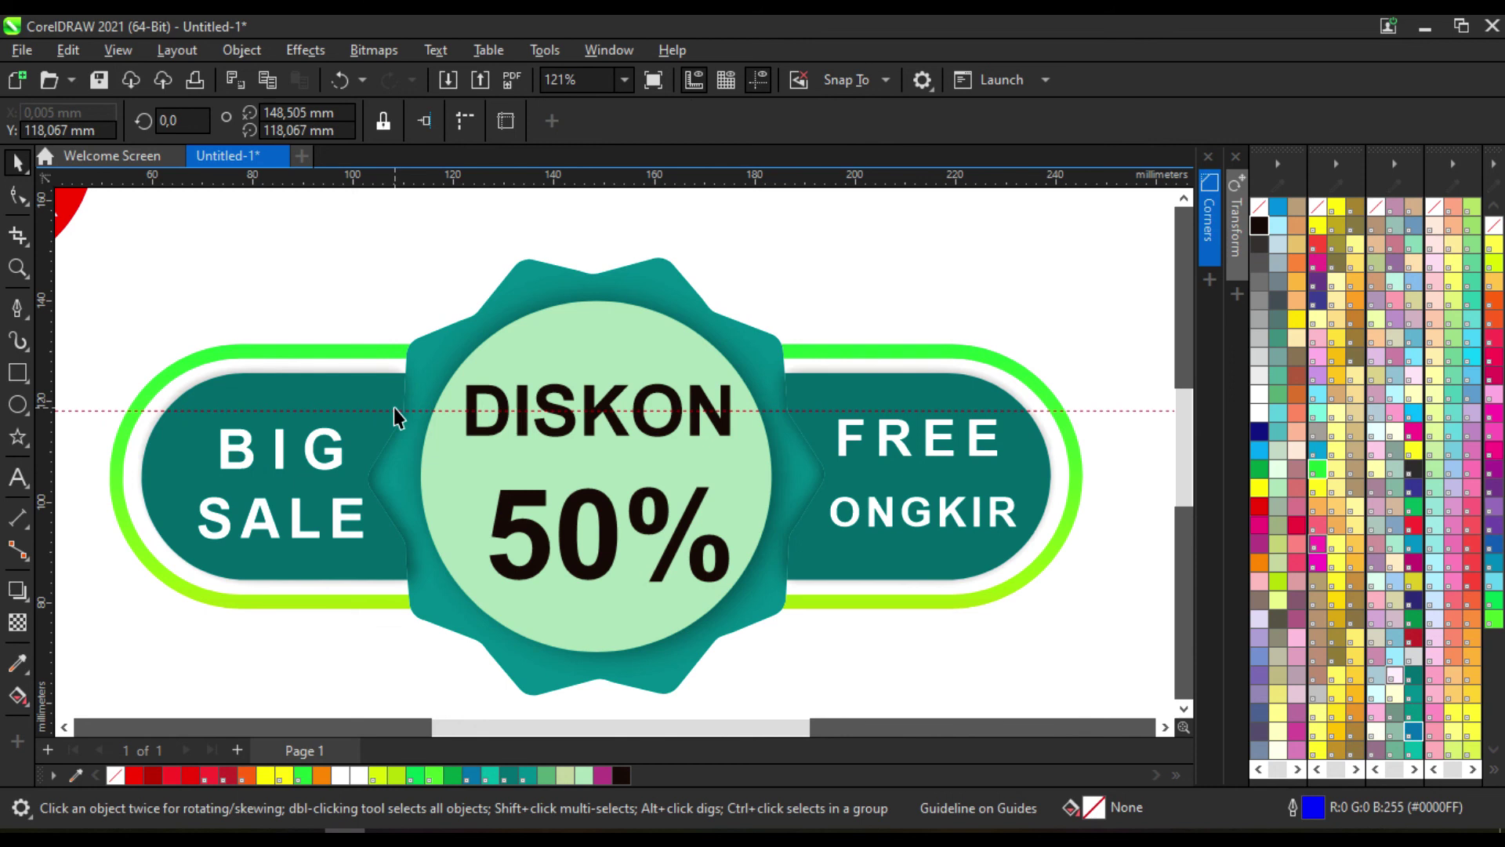
{"action": "key", "text": "Delete"}
Group the teal label's BIG SALE text and nudge it slightly up and left within its bar area
{"action": "left_click", "coordinate": [325, 435]}
{"action": "left_click_drag", "start_coordinate": [121, 271], "coordinate": [378, 601]}
{"action": "key", "text": "ctrl+g"}
{"action": "left_click_drag", "start_coordinate": [243, 452], "coordinate": [238, 447]}
{"action": "left_click", "coordinate": [822, 258]}
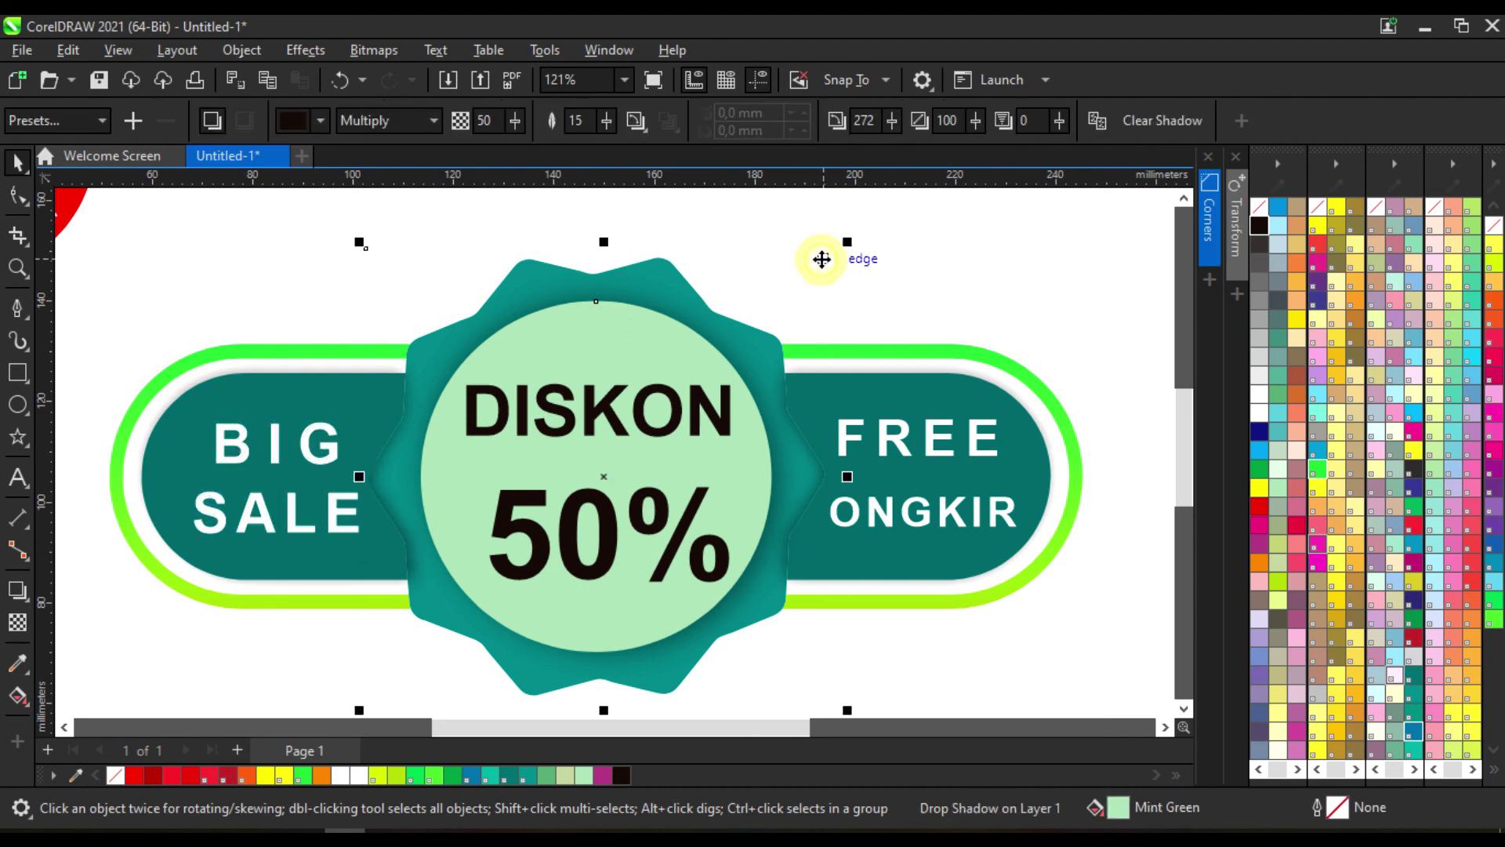
{"action": "left_click", "coordinate": [991, 284]}
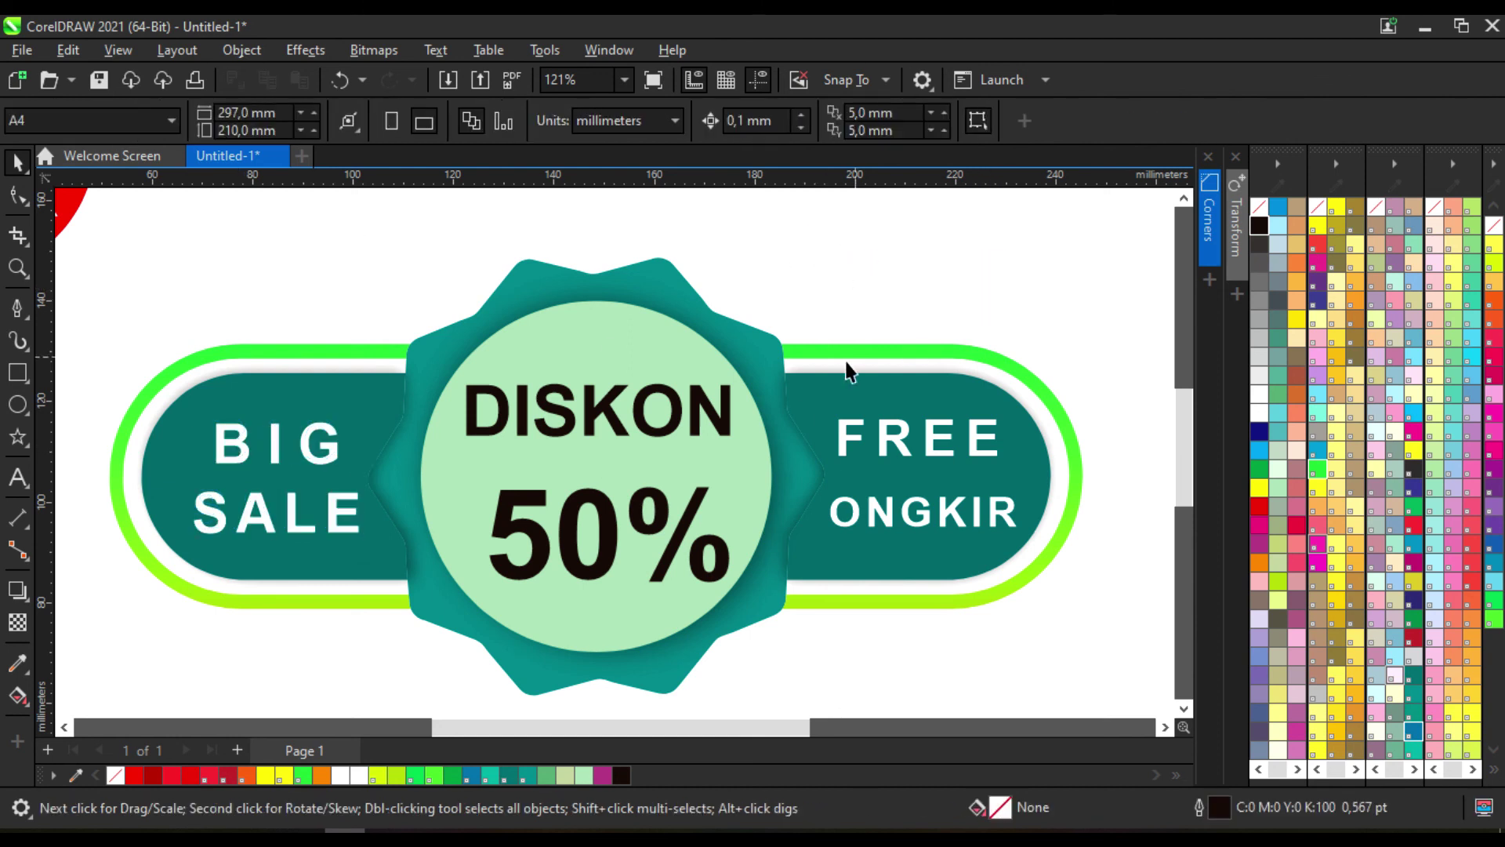
Fill the DISKON 50% text on the circle with rich black C:100 M:100 Y:100 K:100
{"action": "left_click", "coordinate": [576, 490]}
{"action": "left_click", "coordinate": [1257, 769]}
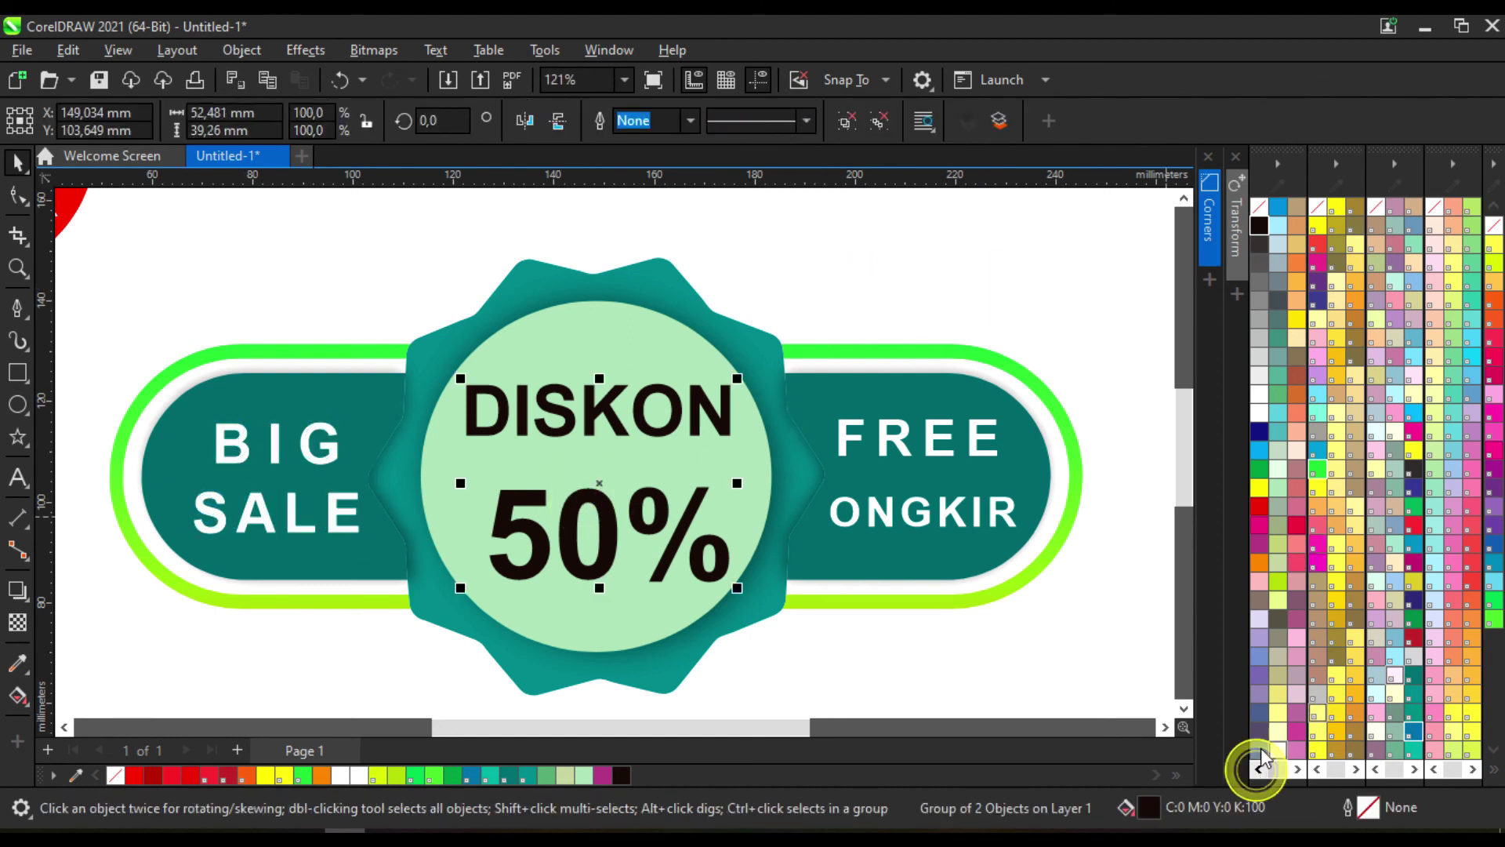
{"action": "left_click", "coordinate": [1297, 769]}
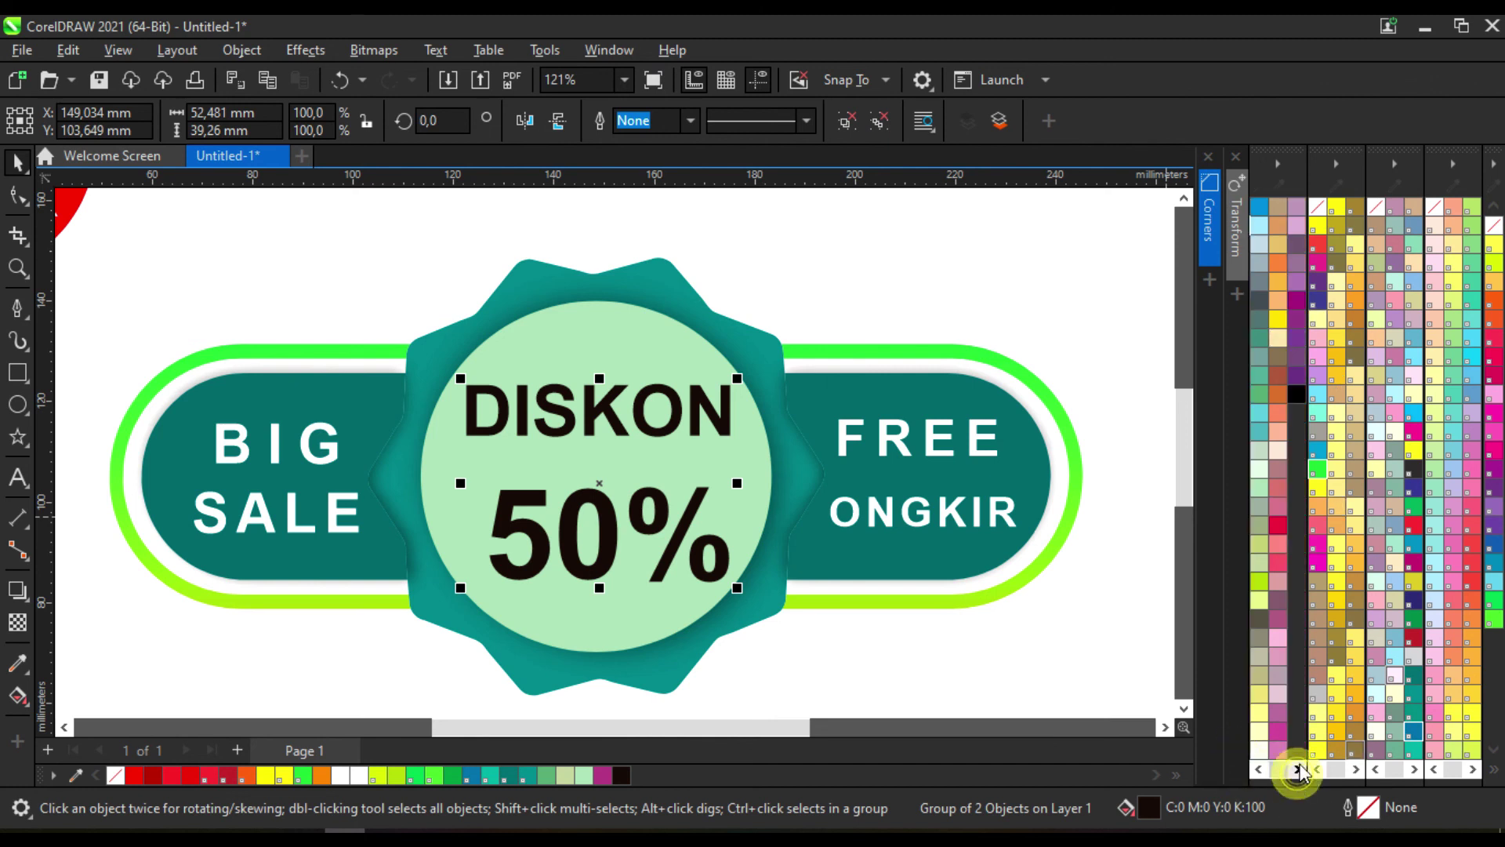
{"action": "left_click", "coordinate": [1294, 392]}
{"action": "left_click", "coordinate": [1023, 281]}
Add downward drop shadows to the teal label's DISKON 50%, FREE ONGKIR and BIG SALE texts
{"action": "left_click", "coordinate": [447, 543]}
{"action": "left_click", "coordinate": [17, 589]}
{"action": "left_click_drag", "start_coordinate": [600, 385], "coordinate": [600, 587]}
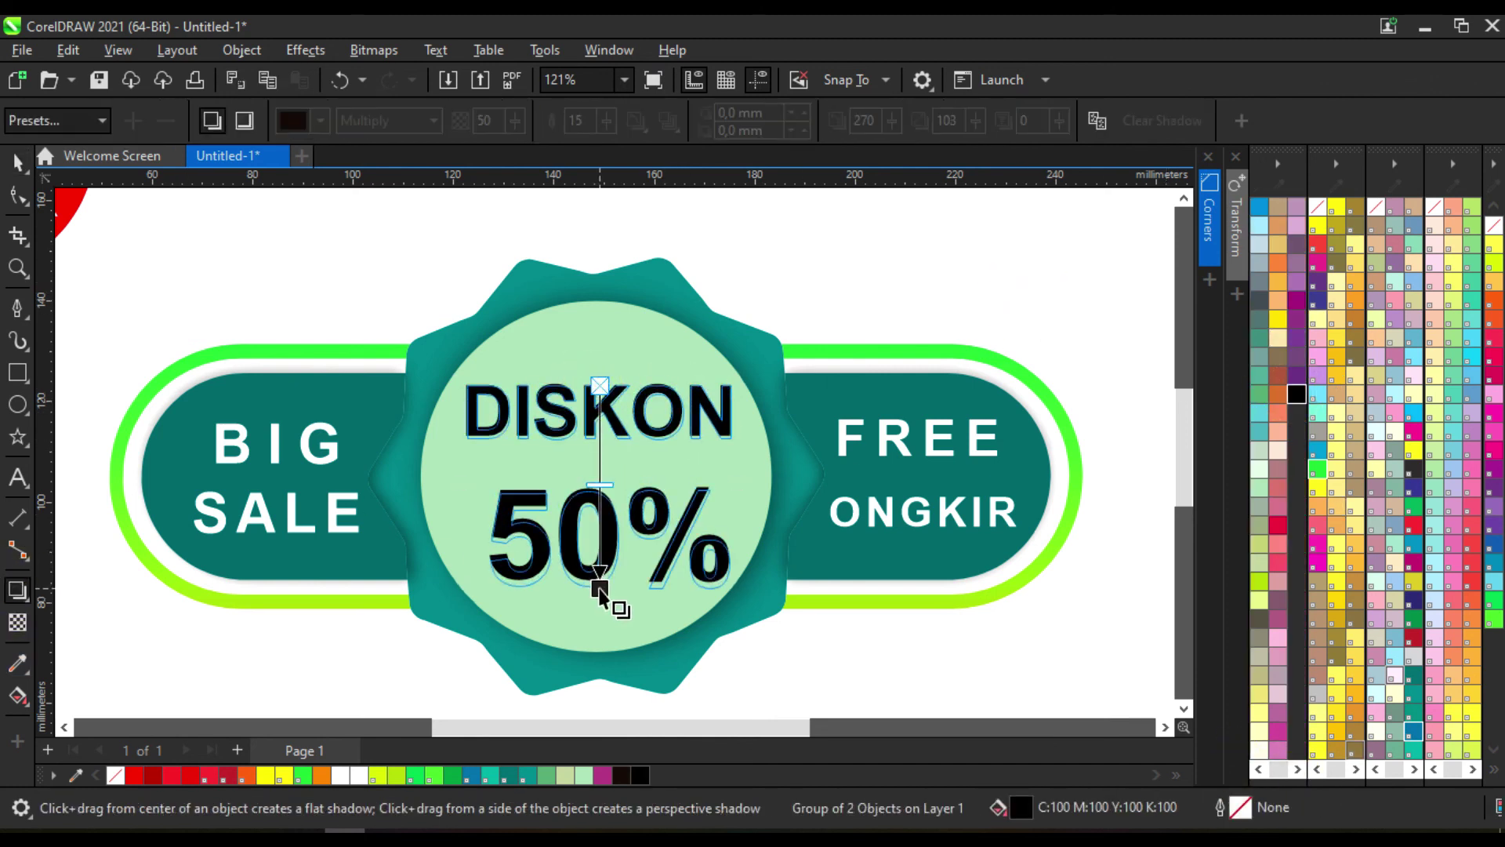
{"action": "left_click", "coordinate": [902, 435]}
{"action": "left_click_drag", "start_coordinate": [925, 419], "coordinate": [925, 521]}
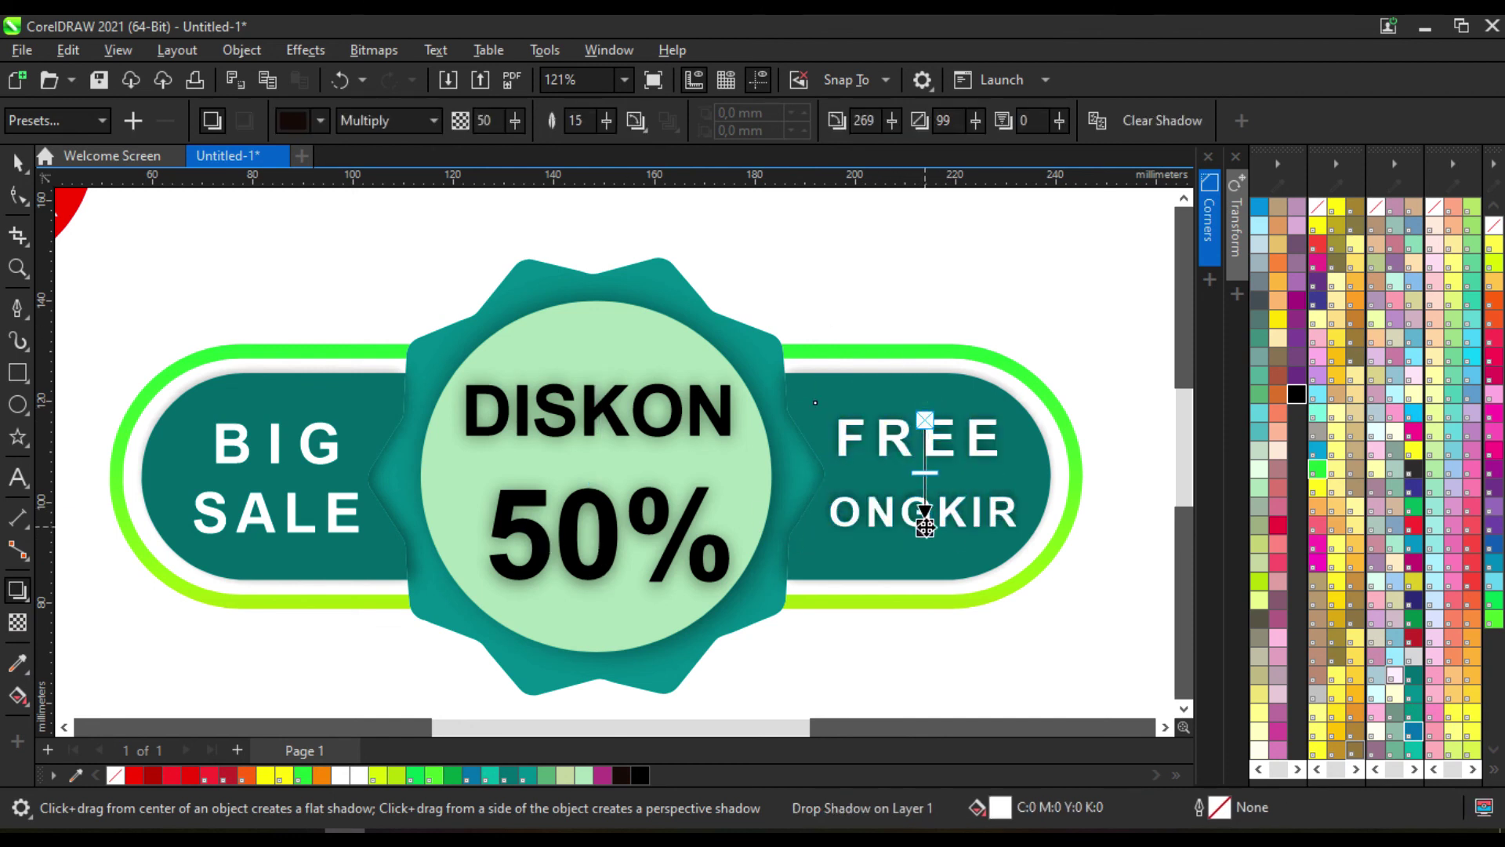
{"action": "left_click", "coordinate": [275, 434]}
{"action": "key", "text": "space"}
{"action": "left_click", "coordinate": [308, 238]}
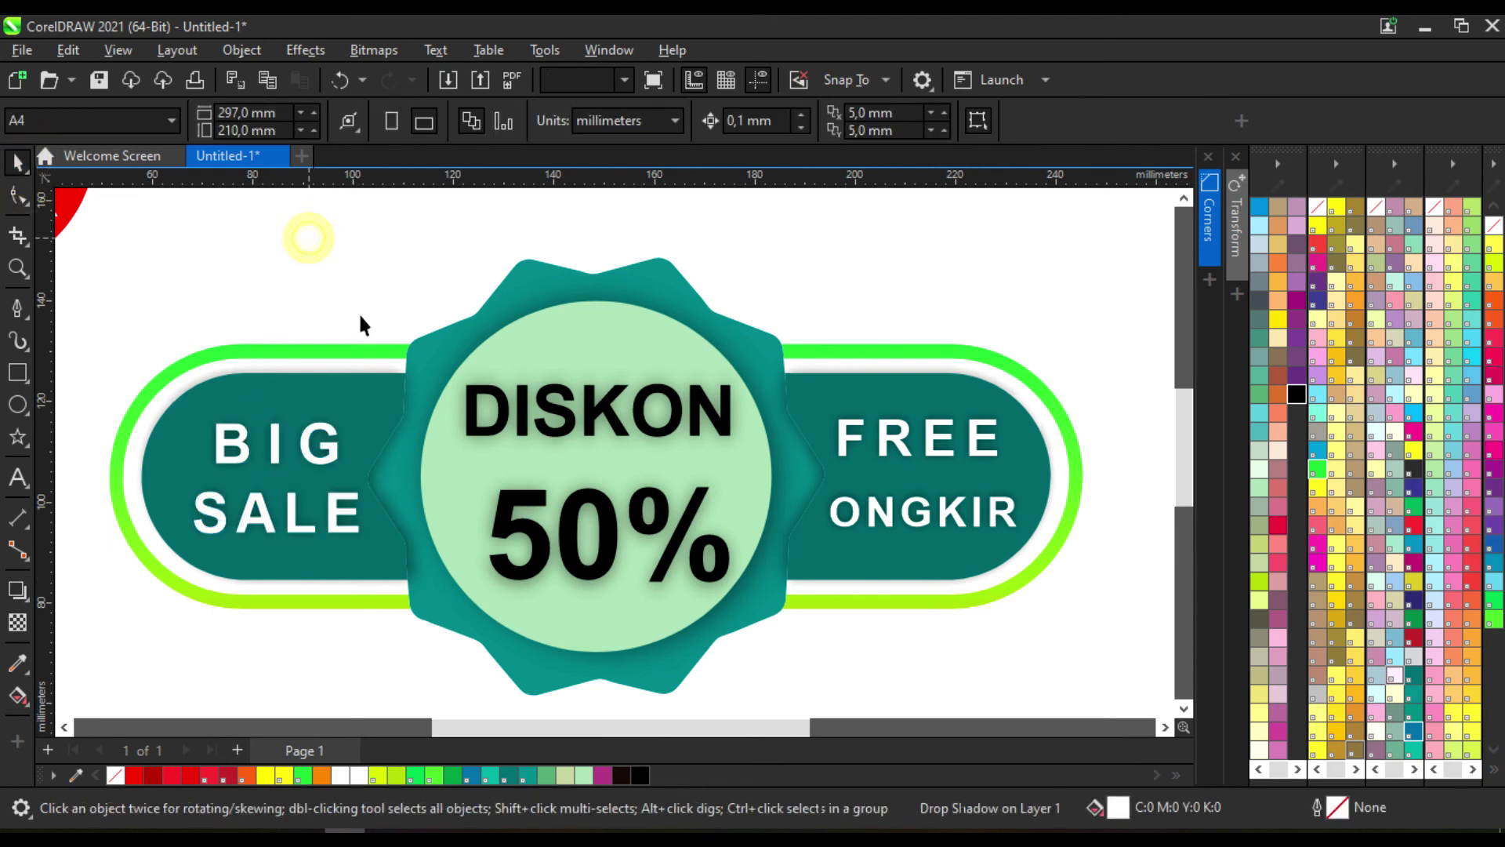
Group the whole teal label and move it to the upper part of the page
{"action": "scroll", "coordinate": [788, 376], "scroll_direction": "down", "scroll_amount": 3}
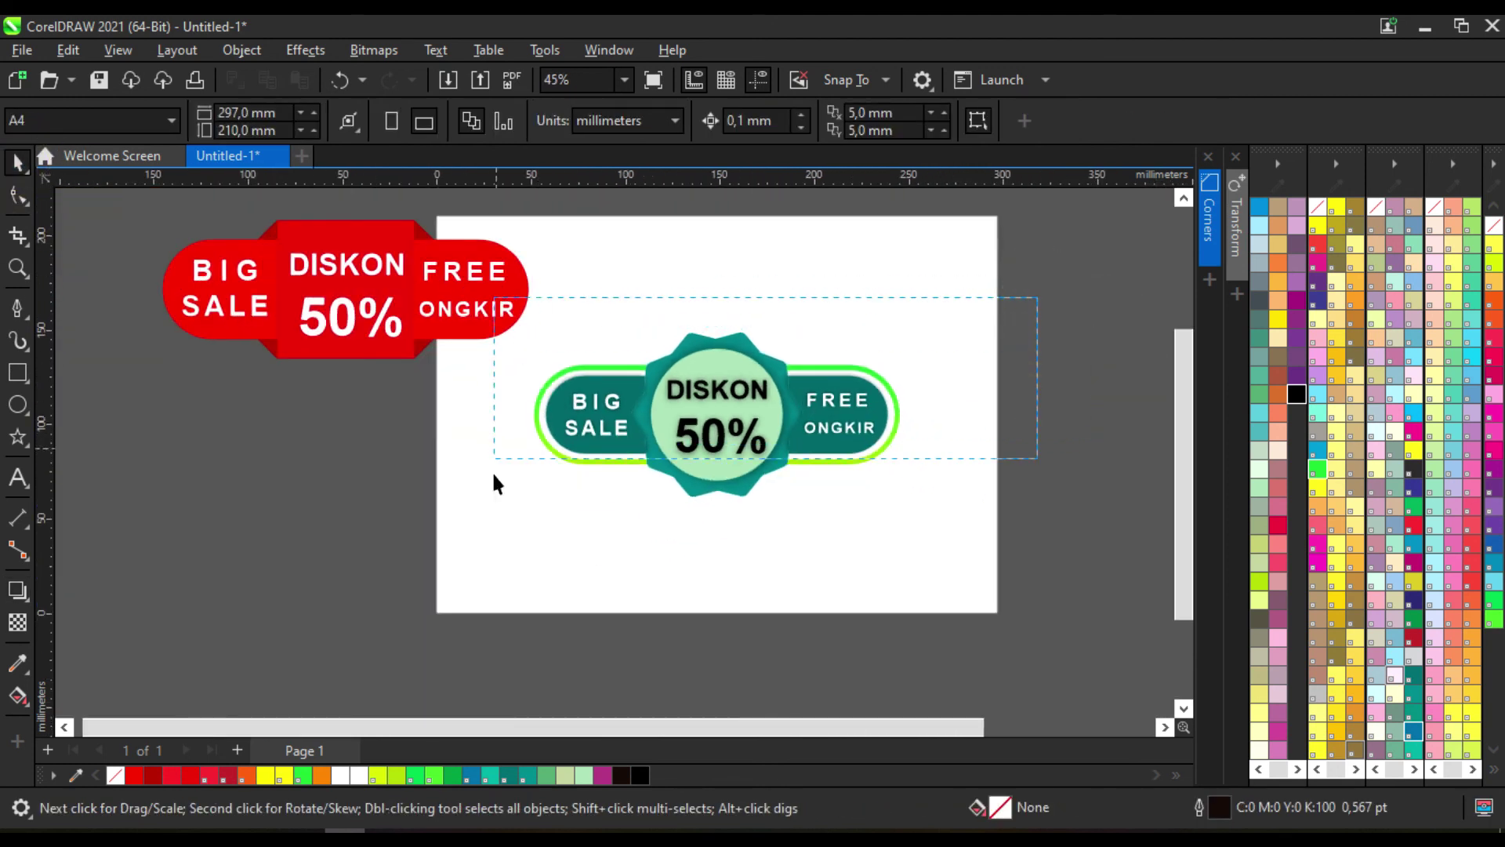
{"action": "left_click_drag", "start_coordinate": [495, 482], "coordinate": [494, 518]}
{"action": "key", "text": "ctrl+g"}
{"action": "left_click_drag", "start_coordinate": [717, 439], "coordinate": [733, 358]}
Group the red banner's parts and place the banner on the page below the teal label
{"action": "scroll", "coordinate": [566, 491], "scroll_direction": "down", "scroll_amount": 1}
{"action": "left_click_drag", "start_coordinate": [208, 239], "coordinate": [575, 478]}
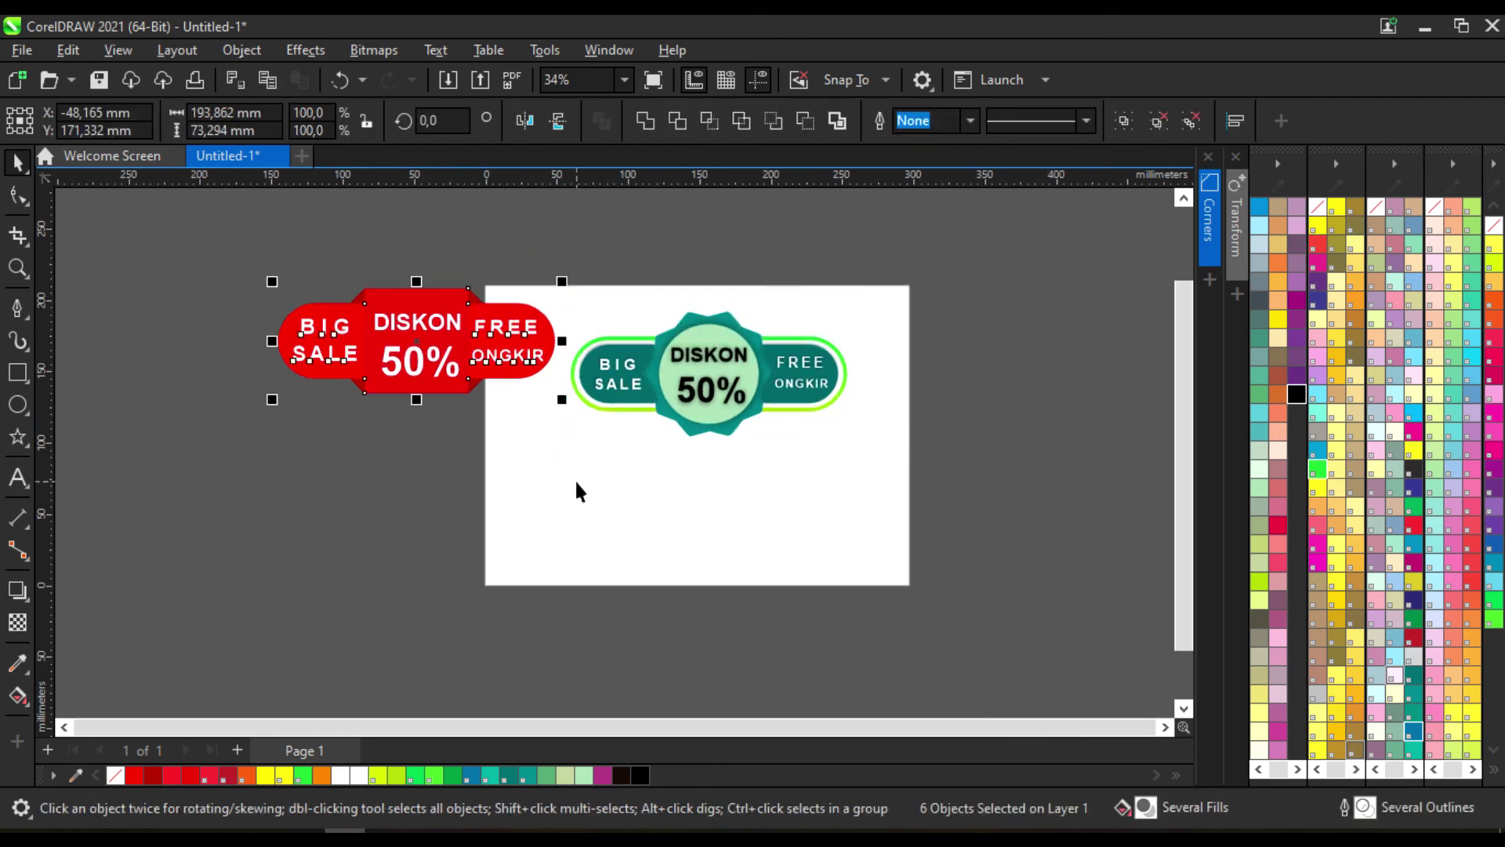
{"action": "left_click", "coordinate": [1127, 121]}
{"action": "left_click_drag", "start_coordinate": [420, 341], "coordinate": [706, 502]}
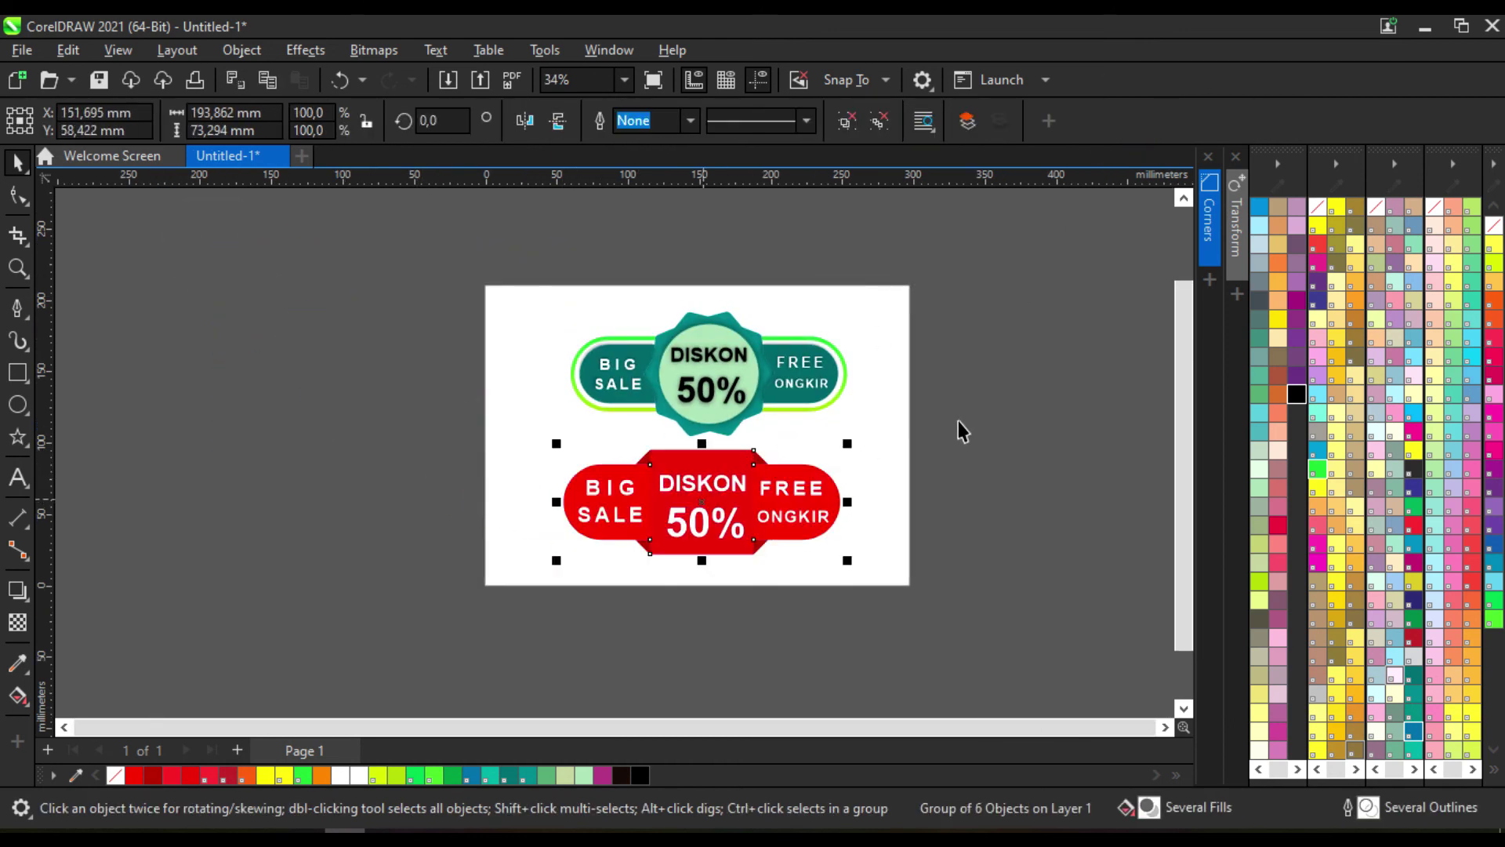
{"action": "left_click", "coordinate": [960, 418]}
{"action": "scroll", "coordinate": [755, 403], "scroll_direction": "up", "scroll_amount": 1}
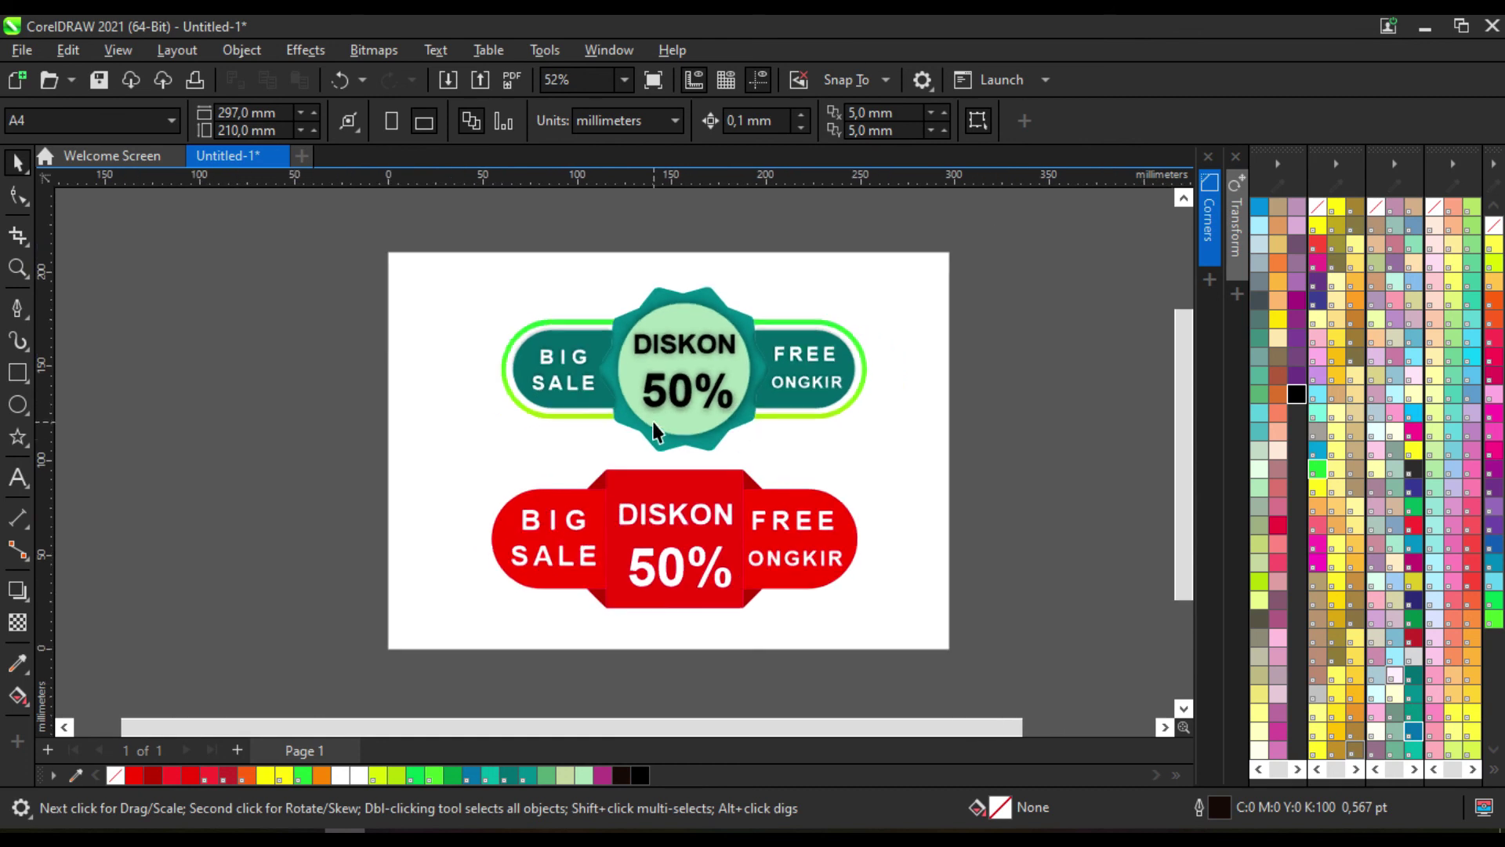
Move the teal label toward the page's left side and rotate it counterclockwise so it slants upward to the right
{"action": "left_click", "coordinate": [684, 353]}
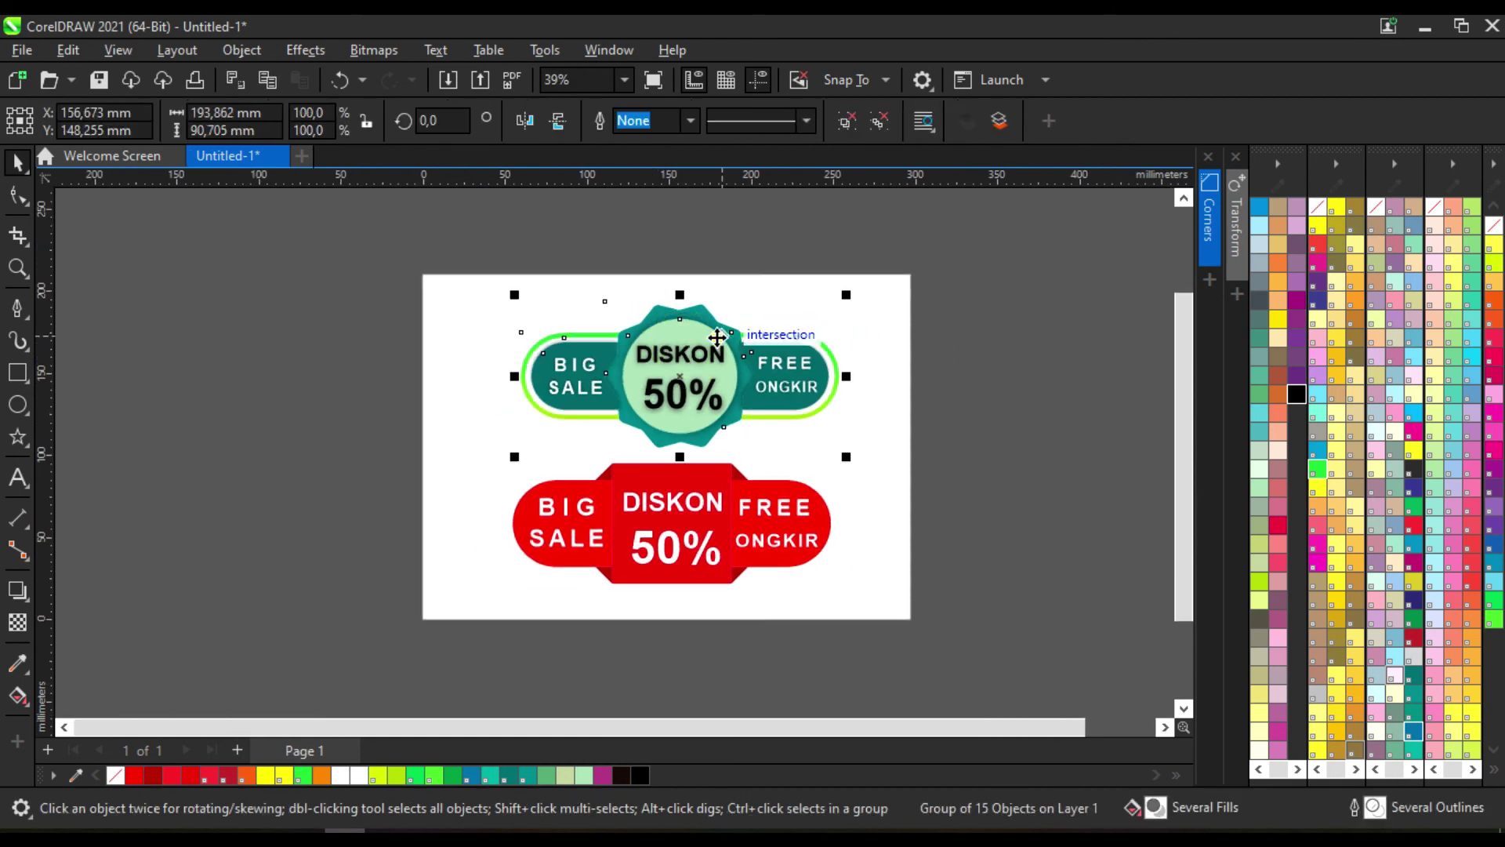
{"action": "left_click_drag", "start_coordinate": [715, 336], "coordinate": [657, 337]}
{"action": "left_click_drag", "start_coordinate": [451, 291], "coordinate": [419, 348]}
{"action": "mouse_move", "coordinate": [614, 355]}
{"action": "left_mouse_down"}
{"action": "mouse_move", "coordinate": [600, 359]}
{"action": "mouse_move", "coordinate": [627, 334]}
{"action": "left_mouse_up"}
{"action": "left_click", "coordinate": [882, 338]}
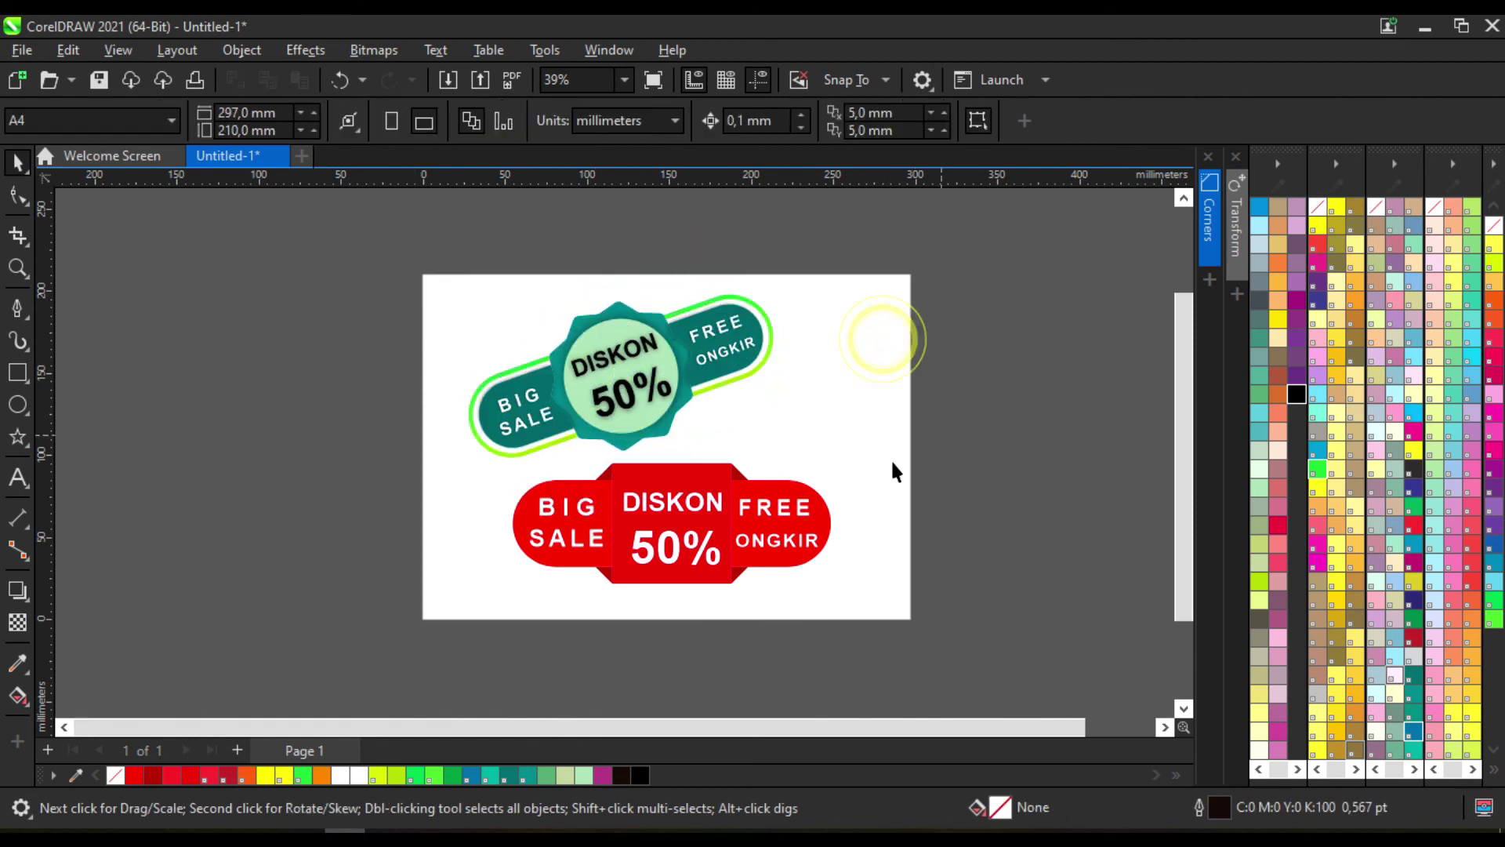
Enlarge the red banner proportionally toward the page's lower right corner
{"action": "left_click_drag", "start_coordinate": [675, 434], "coordinate": [905, 623]}
{"action": "left_click", "coordinate": [1027, 479]}
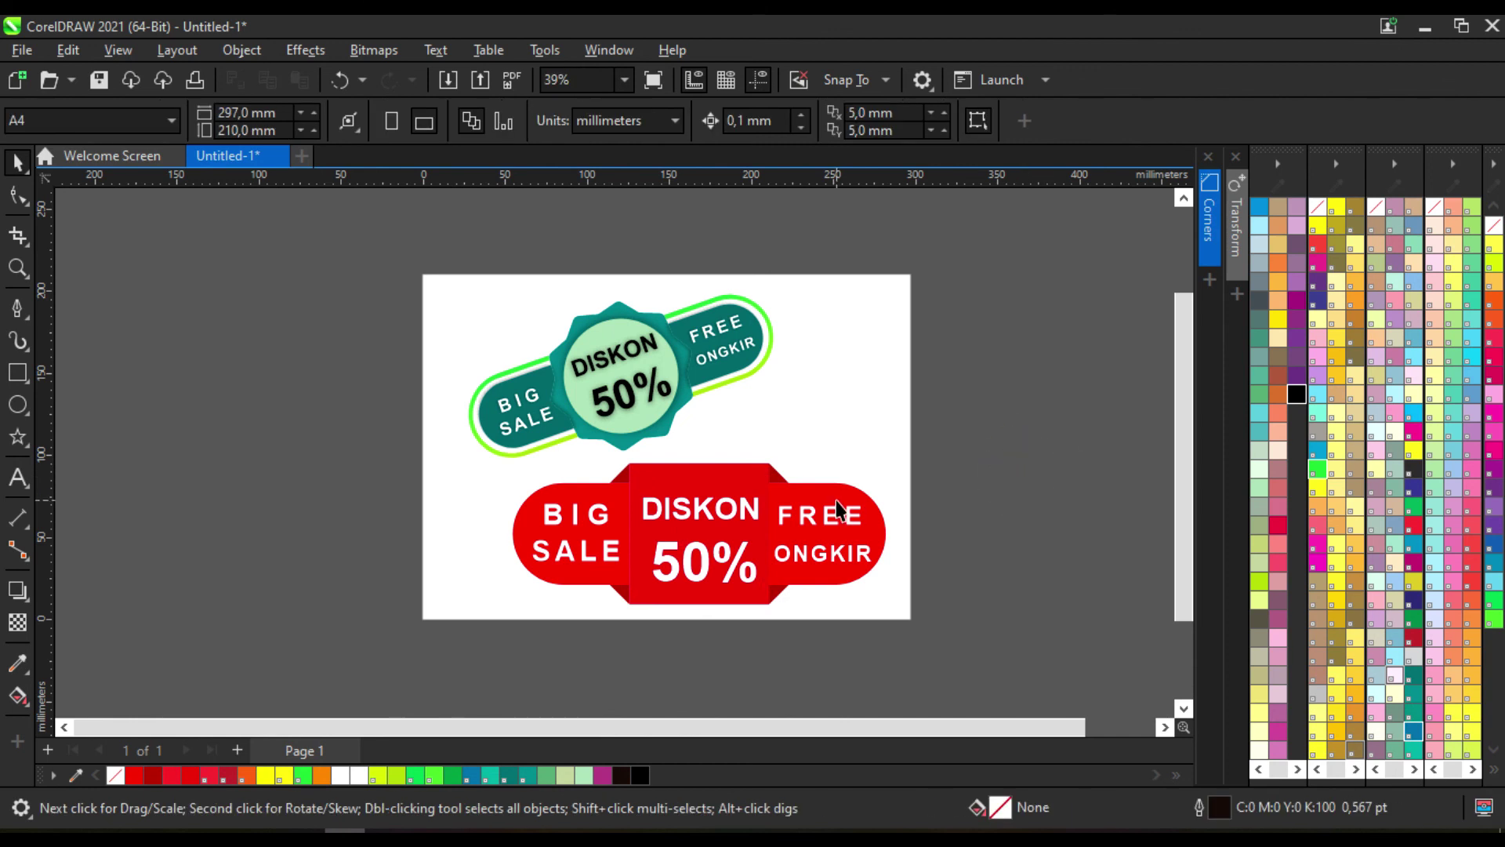